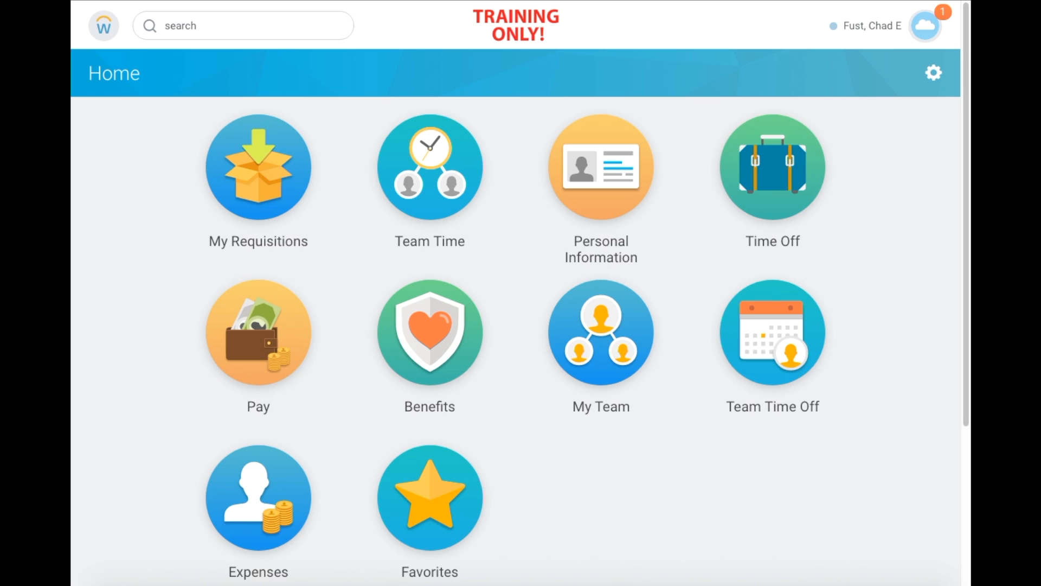
- Load workday.vassar.edu in a new private browsing window
{"action": "key", "text": "super+t"}
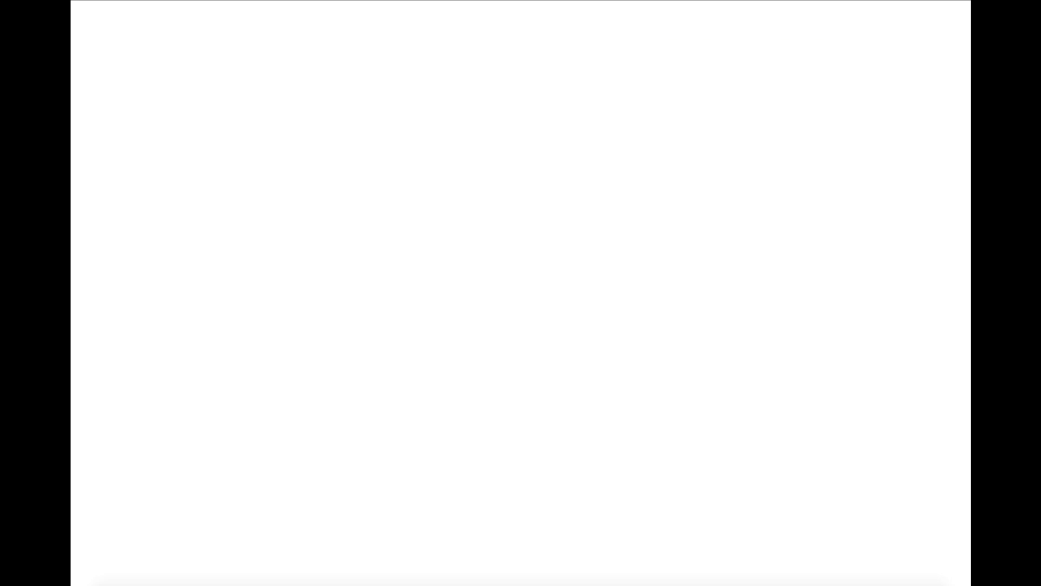
{"action": "type", "text": "workday.v"}
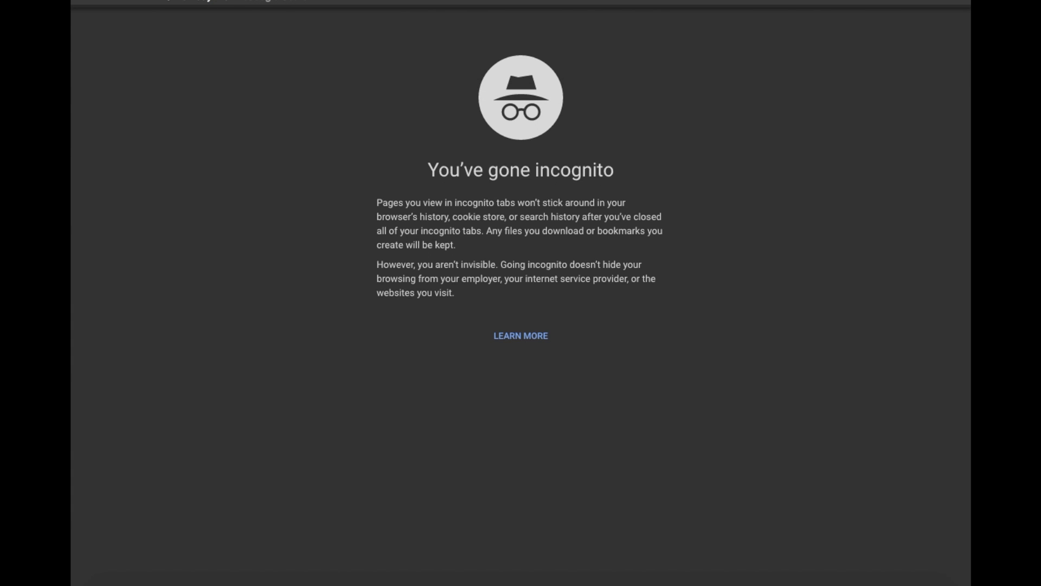
{"action": "type", "text": "assar.edu"}
{"action": "key", "text": "Return"}
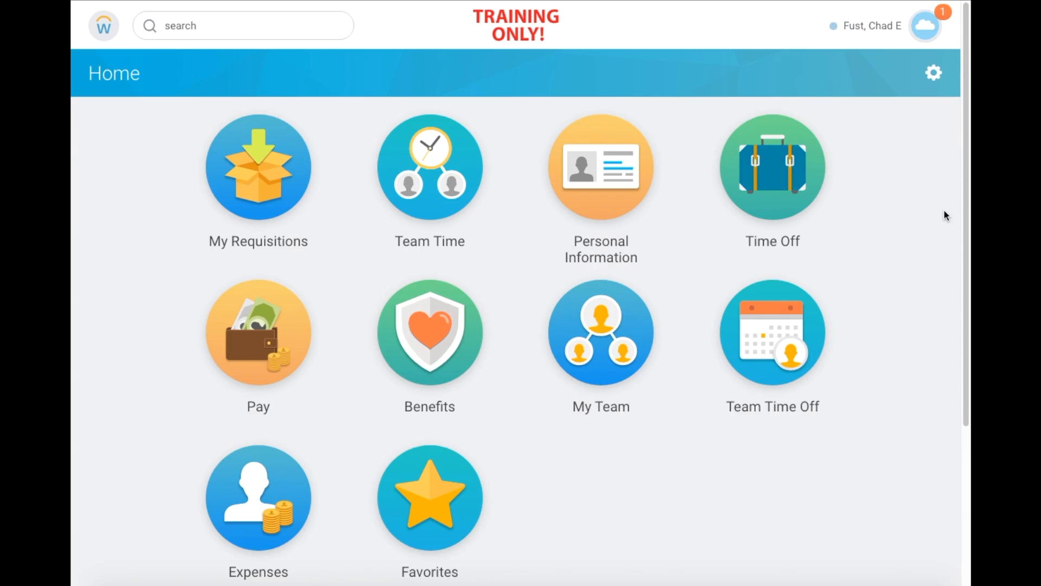
- Launch the Create Spend Authorization task through a 'create spend' search and scroll through its form
{"action": "left_click", "coordinate": [235, 30]}
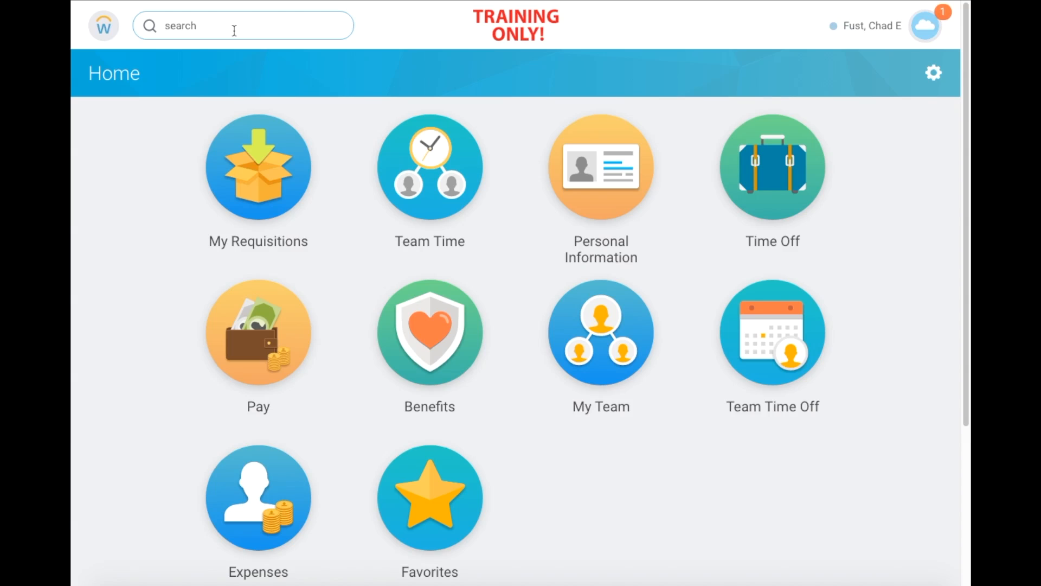
{"action": "type", "text": "create "}
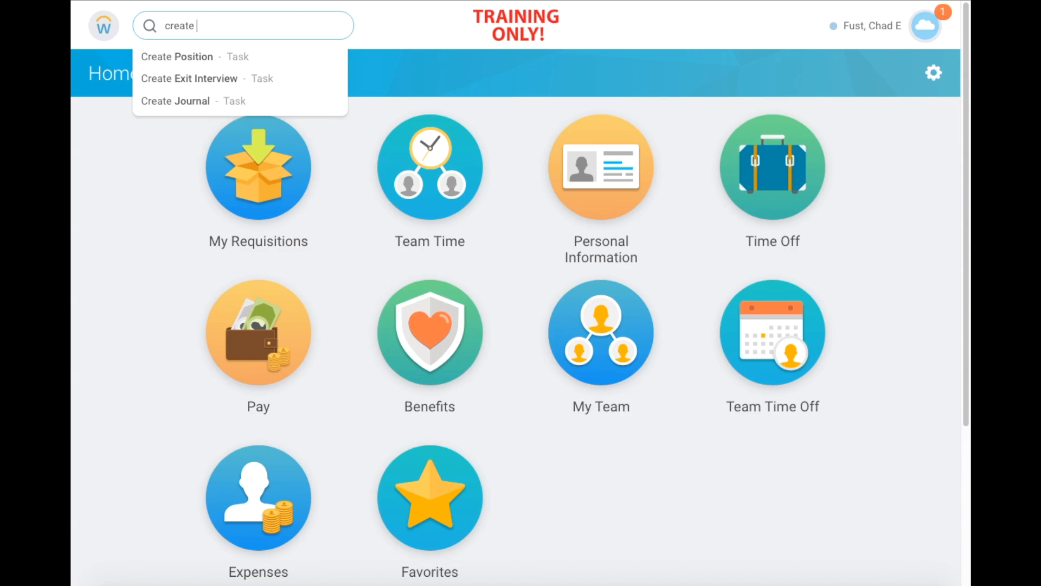
{"action": "type", "text": "spend"}
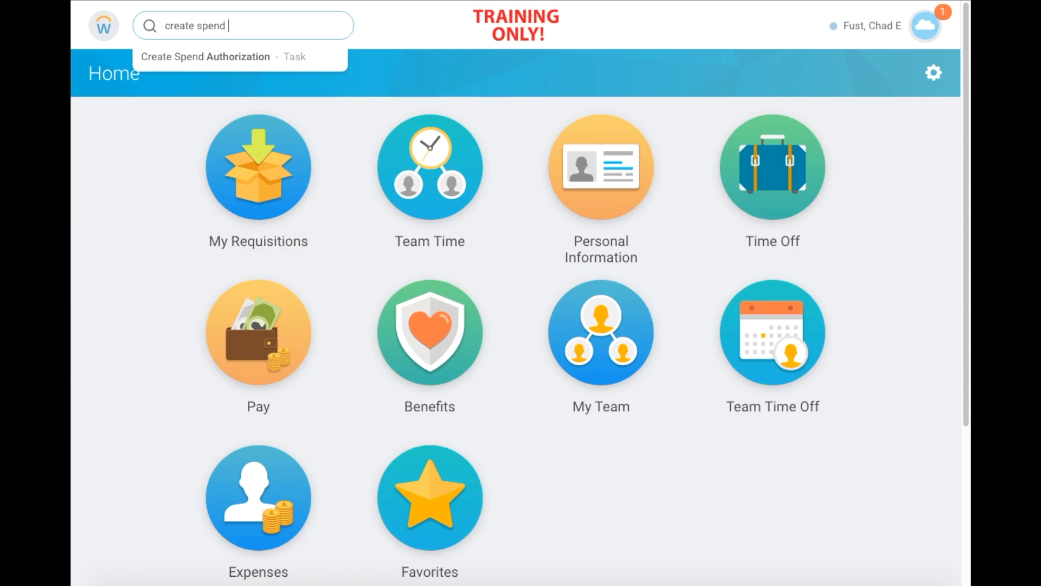
{"action": "left_click", "coordinate": [316, 67]}
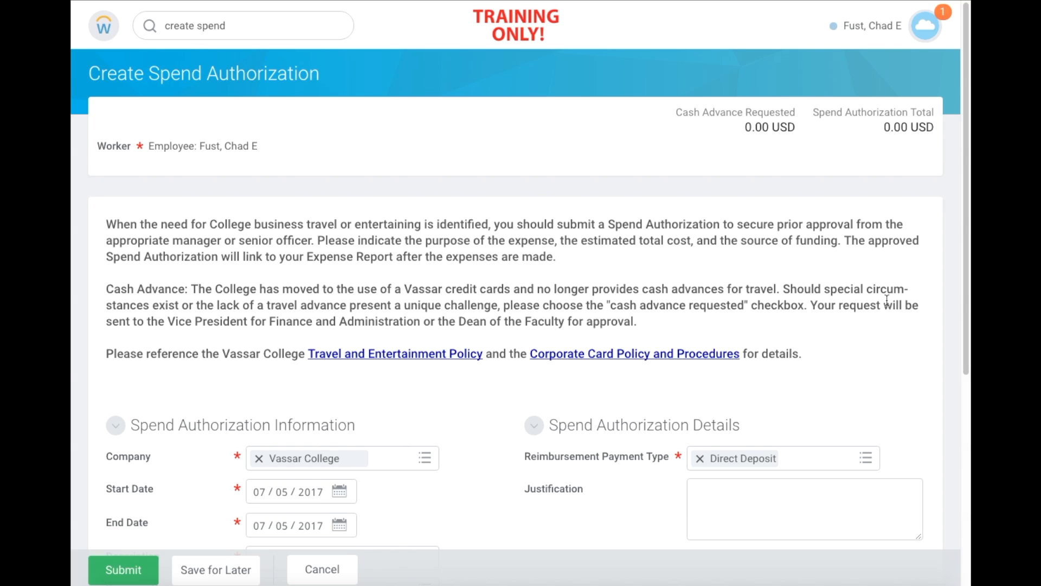
{"action": "scroll", "coordinate": [886, 300], "scroll_direction": "down", "scroll_amount": 1}
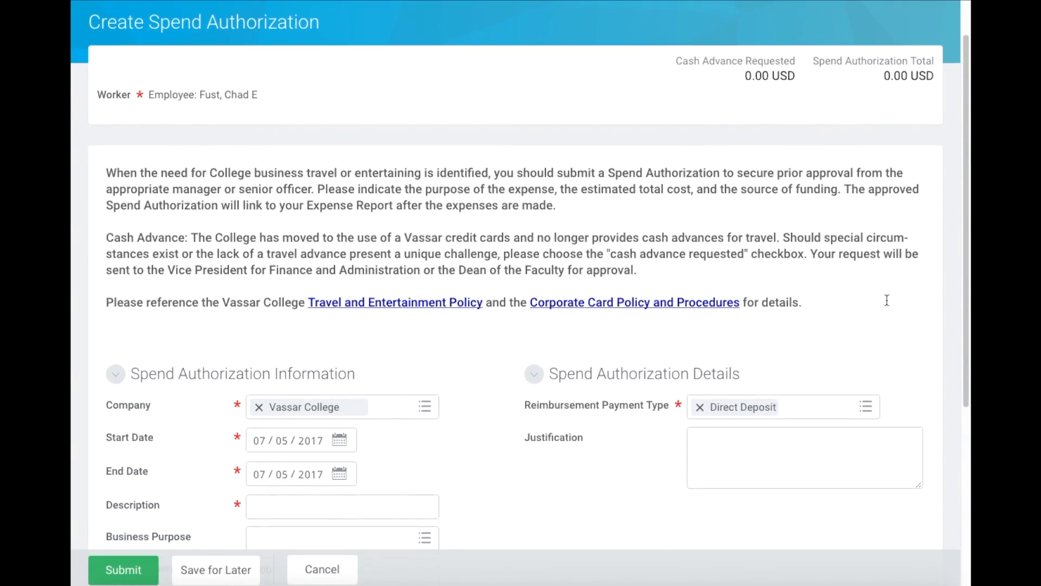
{"action": "scroll", "coordinate": [886, 300], "scroll_direction": "down", "scroll_amount": 1}
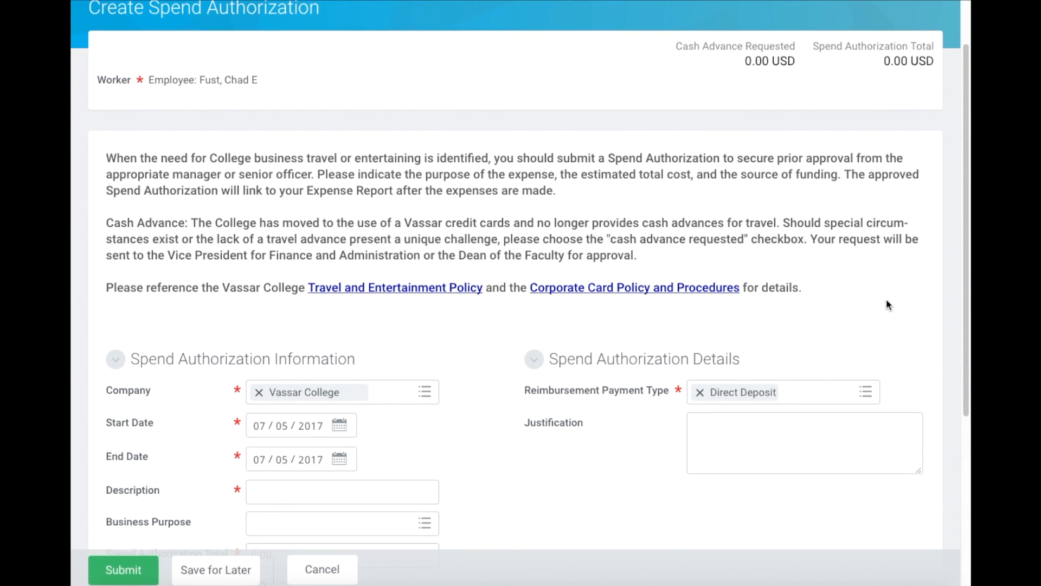
{"action": "scroll", "coordinate": [886, 299], "scroll_direction": "down", "scroll_amount": 2}
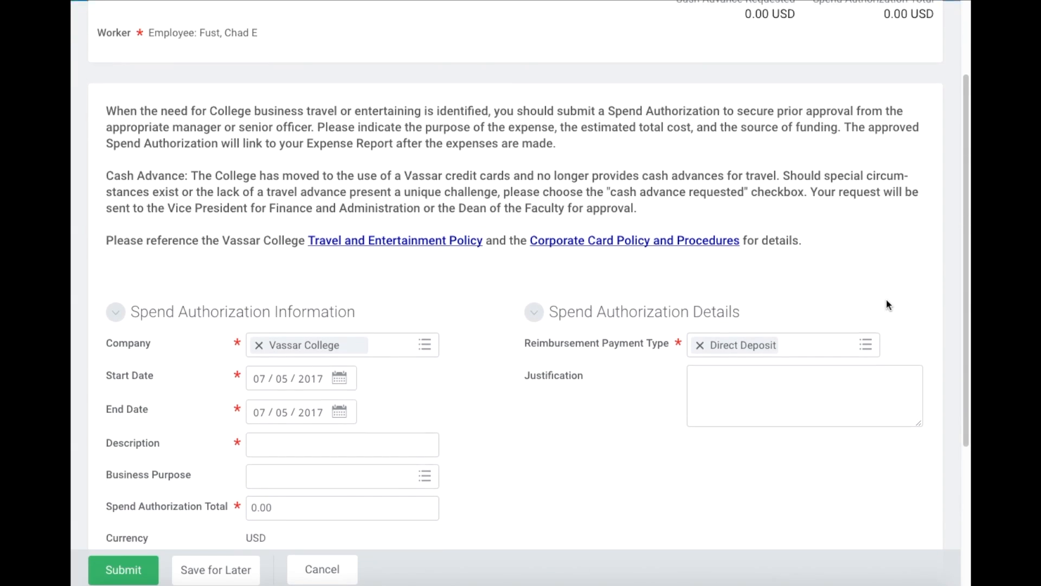
{"action": "scroll", "coordinate": [886, 299], "scroll_direction": "down", "scroll_amount": 3}
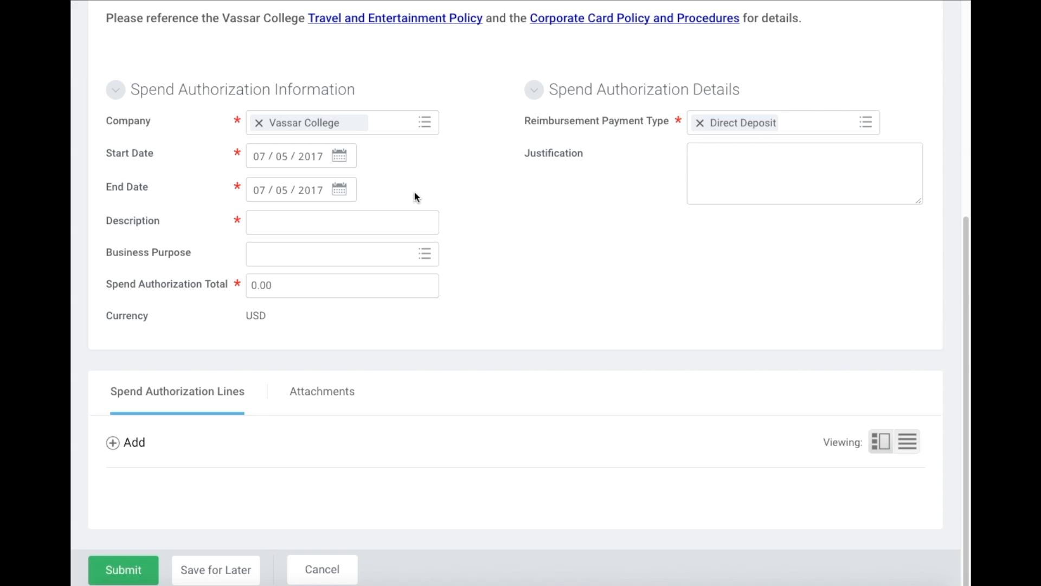
- Set the start date to 07/12/2017 and the end date to 07/13/2017
{"action": "left_click", "coordinate": [340, 158]}
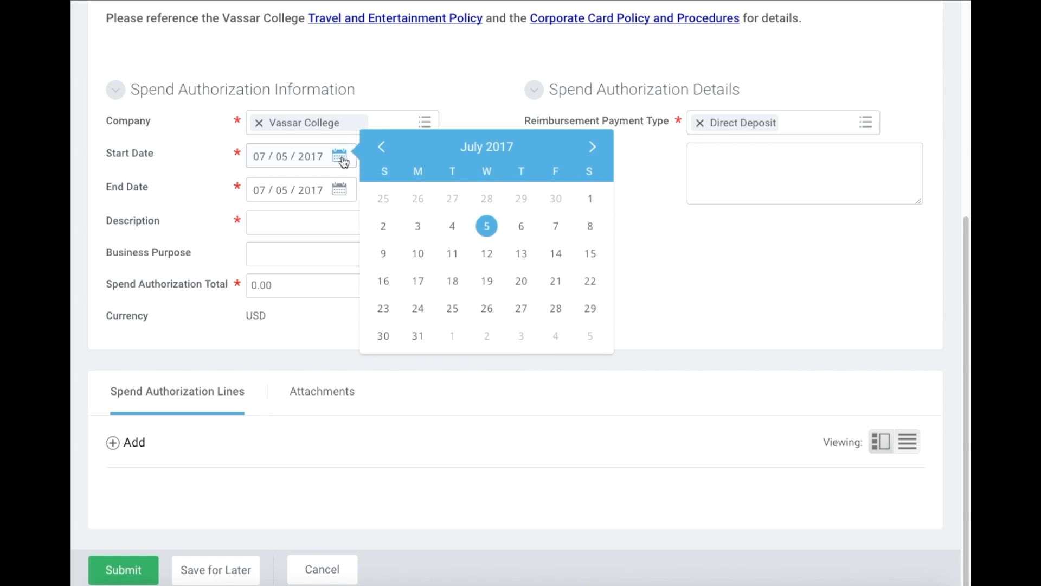
{"action": "left_click", "coordinate": [487, 255]}
{"action": "left_click", "coordinate": [344, 196]}
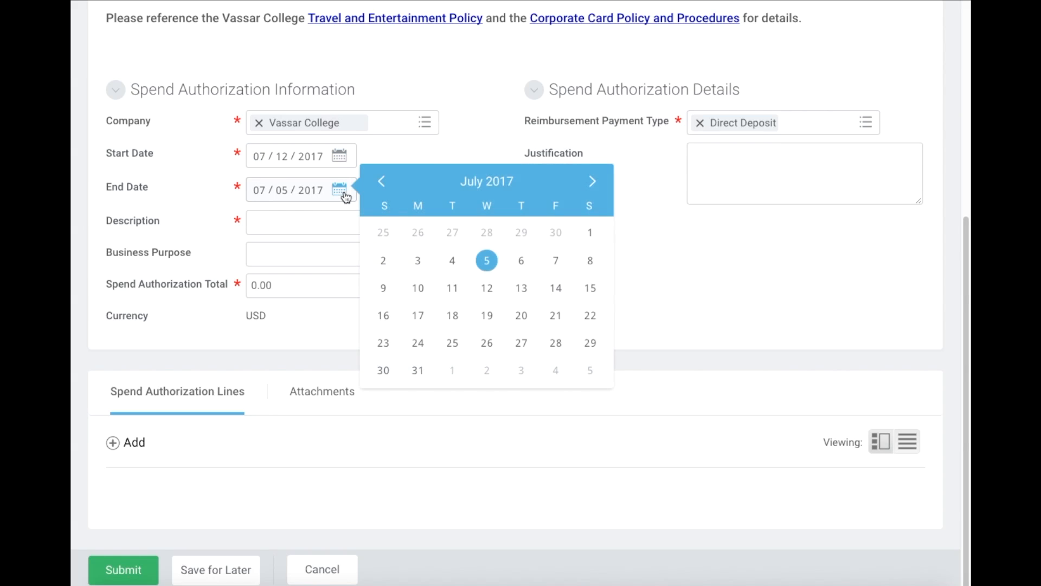
{"action": "left_click", "coordinate": [522, 288]}
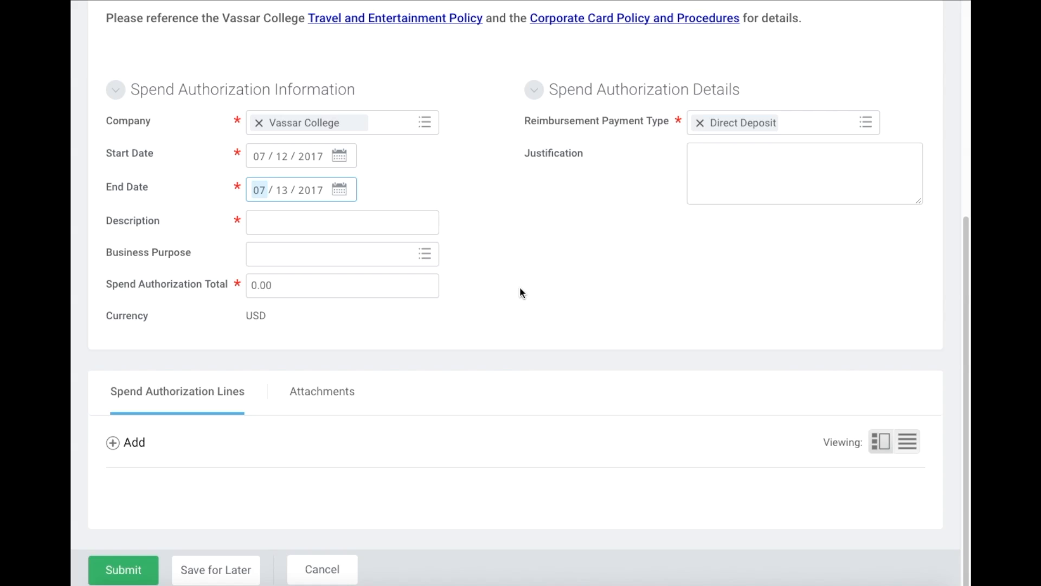
{"action": "left_click", "coordinate": [458, 185]}
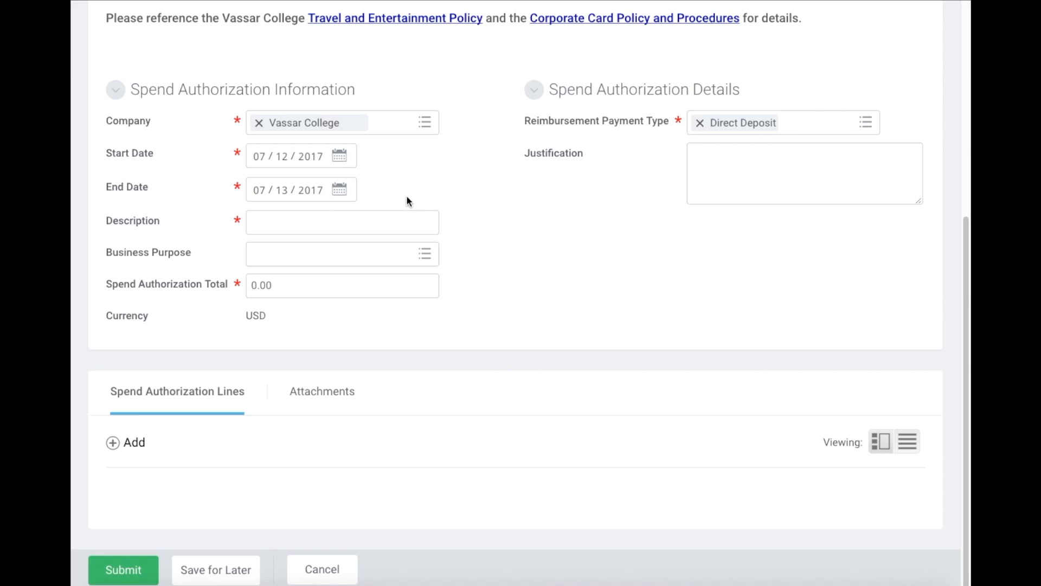
- Enter 'IT Conference' as the description
{"action": "left_click", "coordinate": [339, 228]}
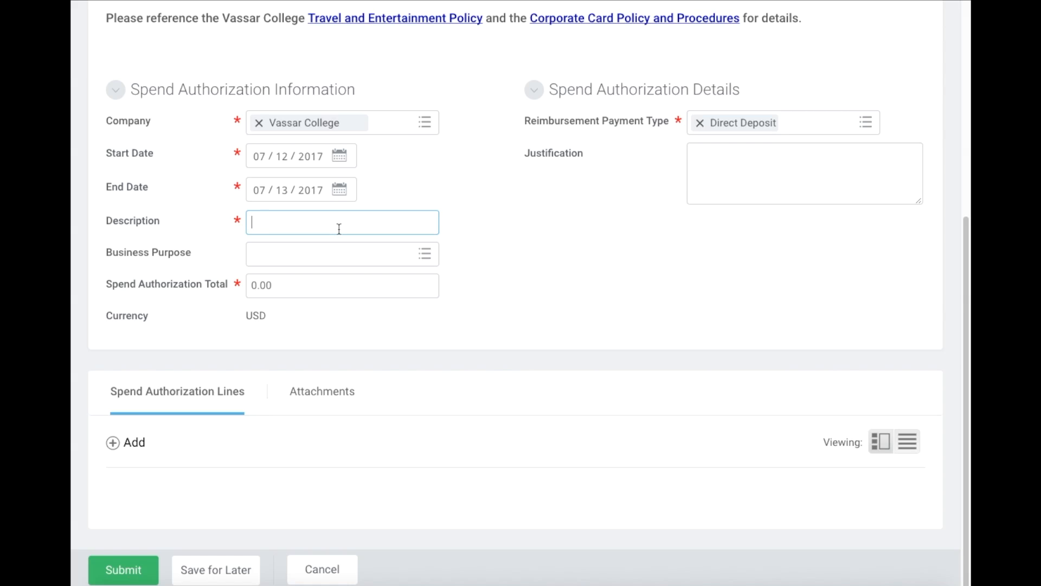
{"action": "type", "text": "IT Conference"}
{"action": "left_click", "coordinate": [548, 245]}
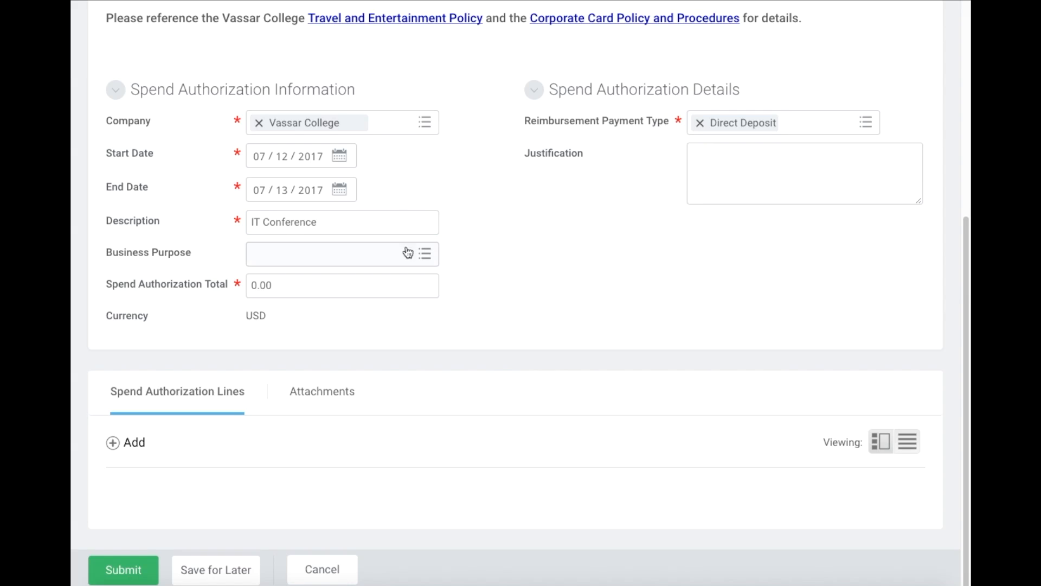
- Choose Conference as the business purpose
{"action": "left_click", "coordinate": [326, 256]}
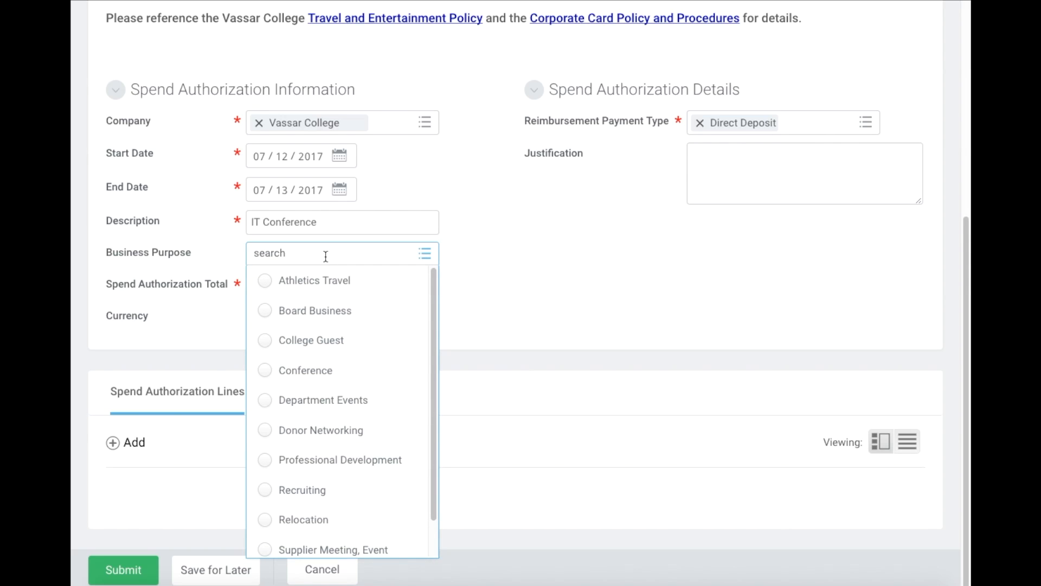
{"action": "scroll", "coordinate": [379, 305], "scroll_direction": "up", "scroll_amount": 1}
{"action": "scroll", "coordinate": [379, 305], "scroll_direction": "down", "scroll_amount": 2}
{"action": "scroll", "coordinate": [382, 308], "scroll_direction": "down", "scroll_amount": 1}
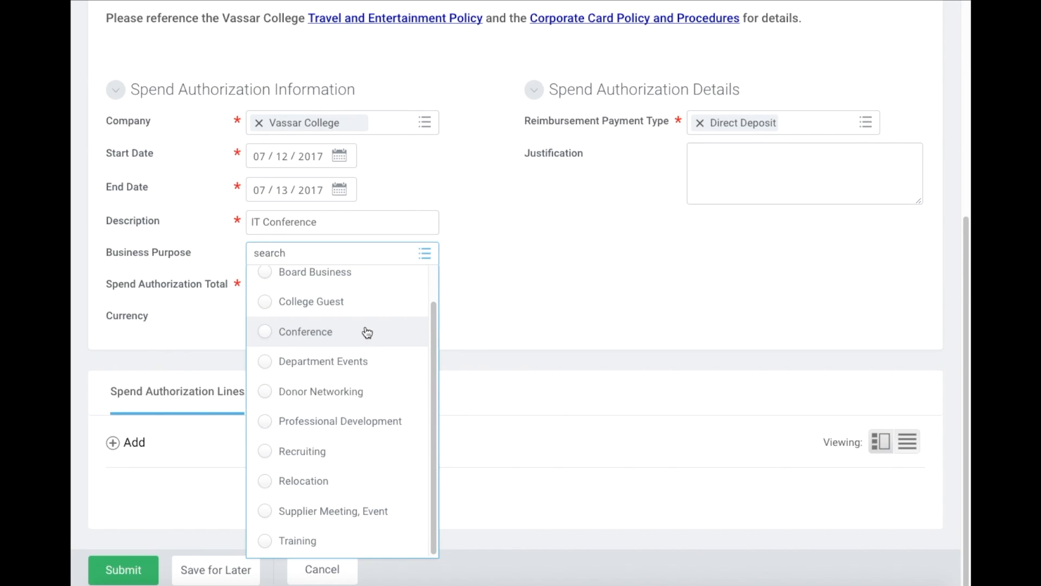
{"action": "scroll", "coordinate": [367, 335], "scroll_direction": "up", "scroll_amount": 2}
{"action": "scroll", "coordinate": [367, 332], "scroll_direction": "down", "scroll_amount": 1}
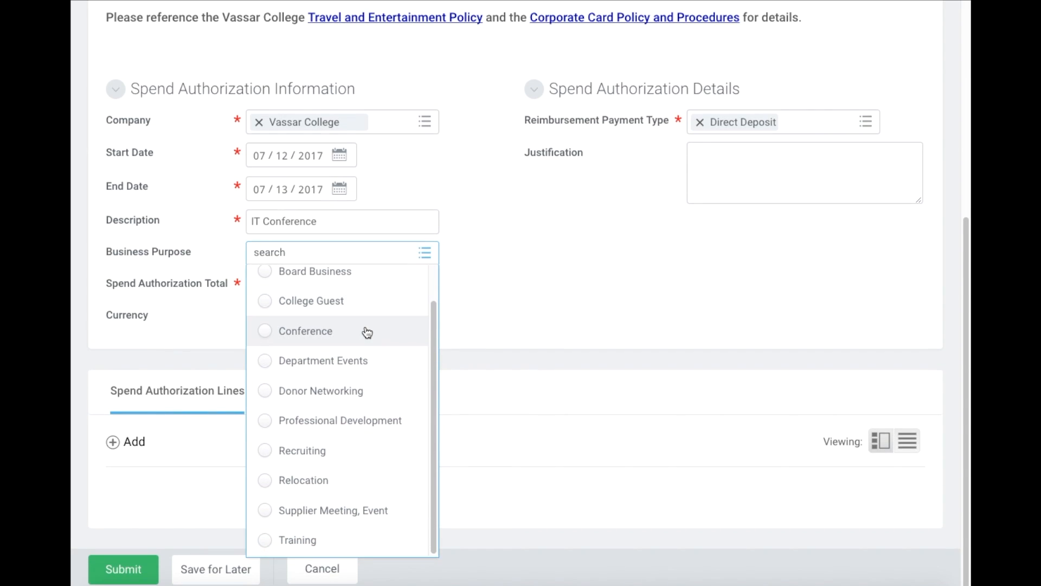
{"action": "left_click", "coordinate": [309, 332]}
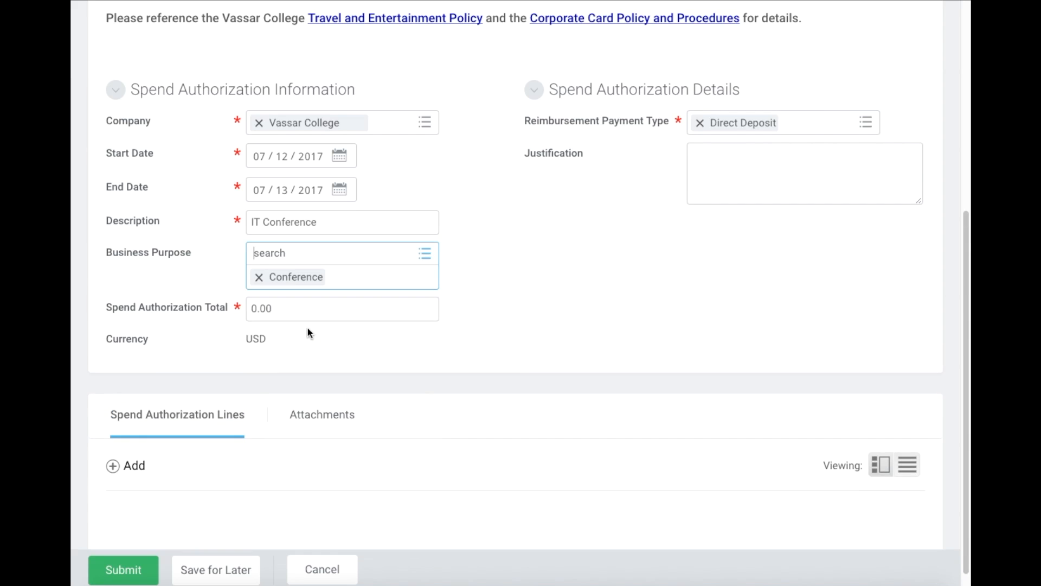
{"action": "left_click", "coordinate": [297, 296]}
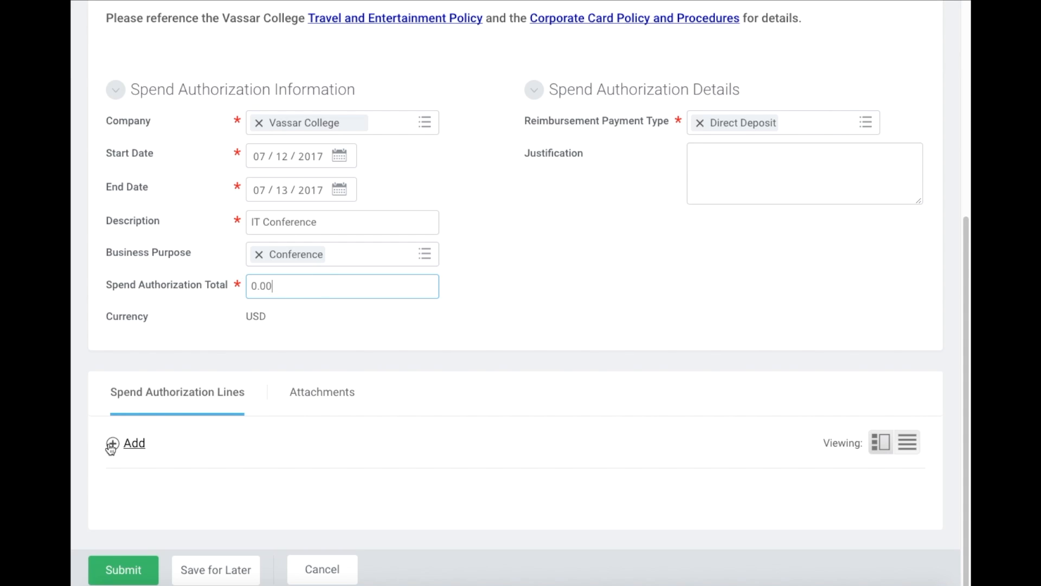
{"action": "left_click", "coordinate": [799, 129]}
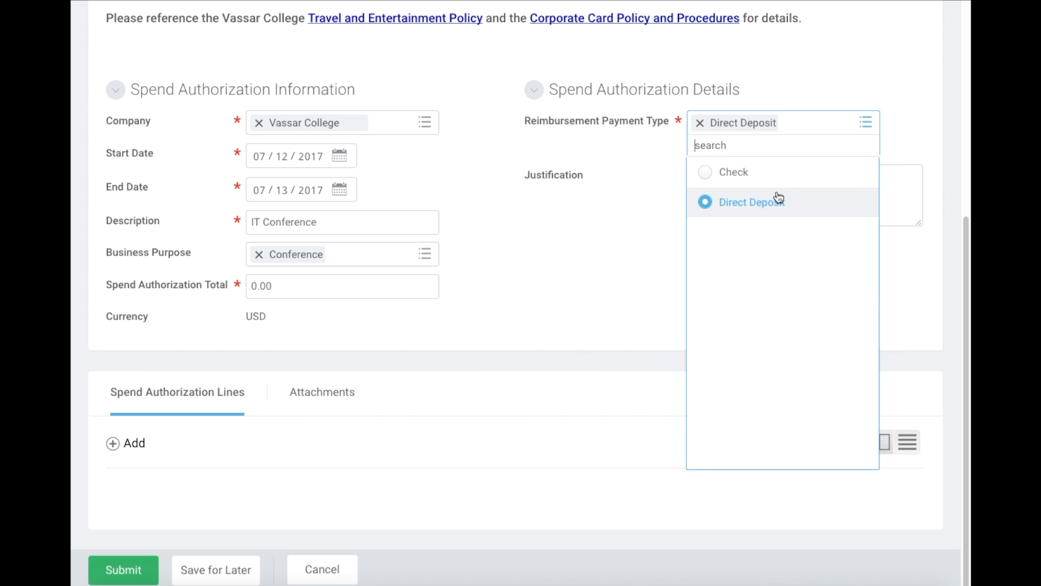
{"action": "left_click", "coordinate": [570, 282]}
{"action": "left_click", "coordinate": [749, 163]}
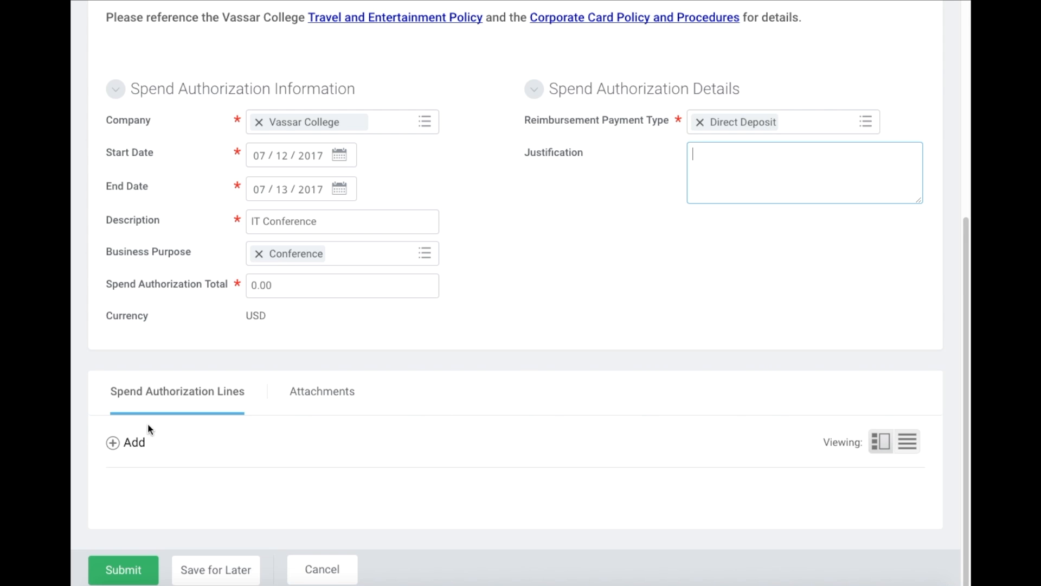
- Add a line with expense item Conference, Training, or Meeting Registration Fees, found by searching 'registration'
{"action": "left_click", "coordinate": [134, 448]}
{"action": "scroll", "coordinate": [375, 339], "scroll_direction": "down", "scroll_amount": 4}
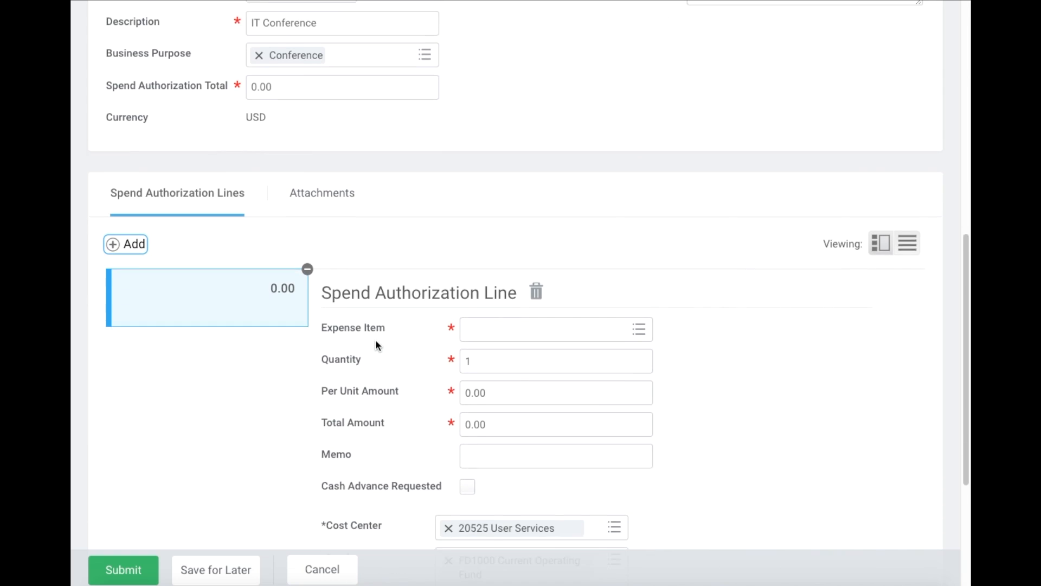
{"action": "scroll", "coordinate": [375, 345], "scroll_direction": "down", "scroll_amount": 1}
{"action": "left_click", "coordinate": [520, 250]}
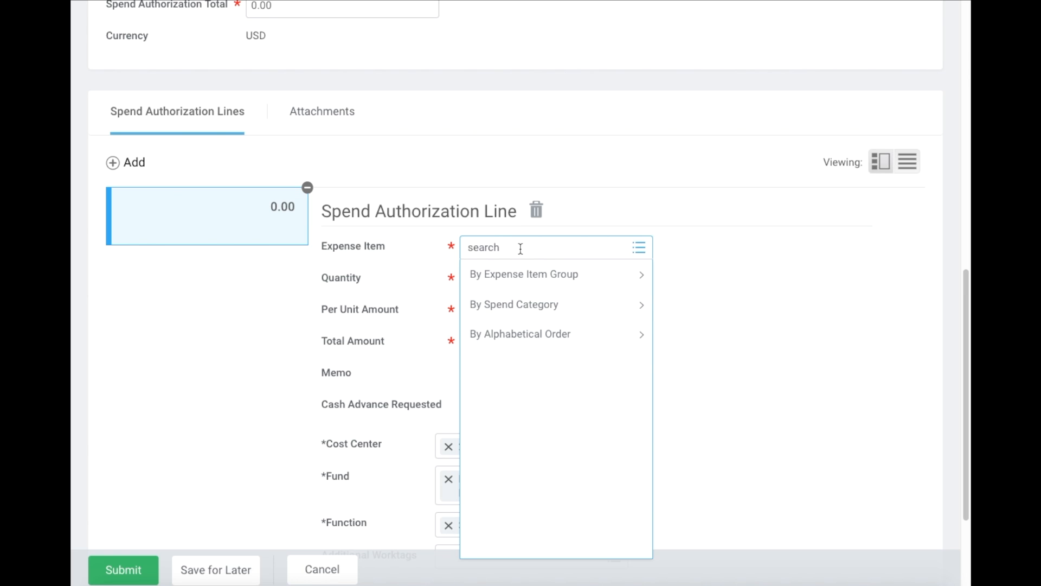
{"action": "left_click", "coordinate": [627, 195]}
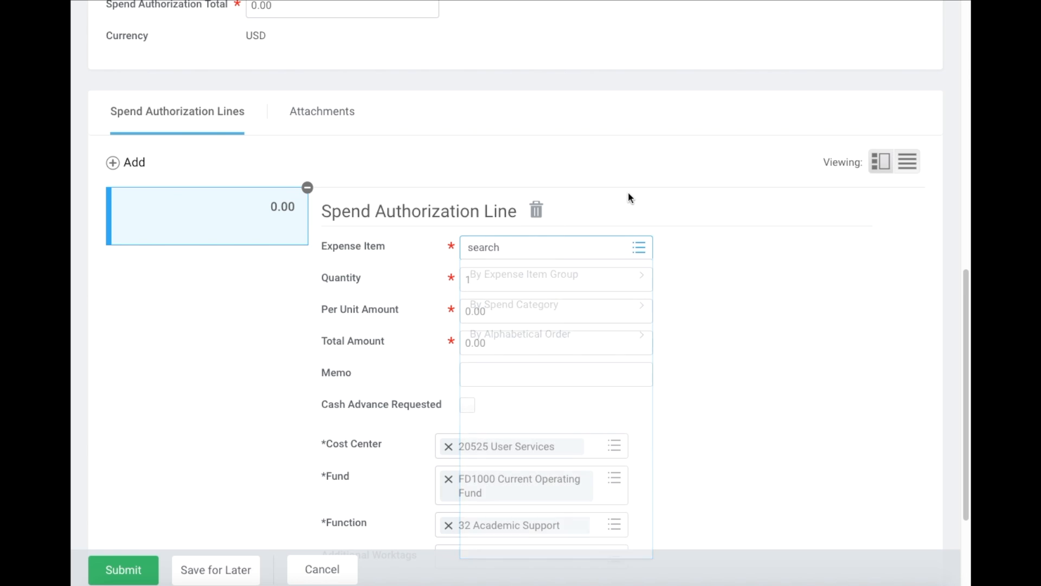
{"action": "left_click", "coordinate": [514, 250]}
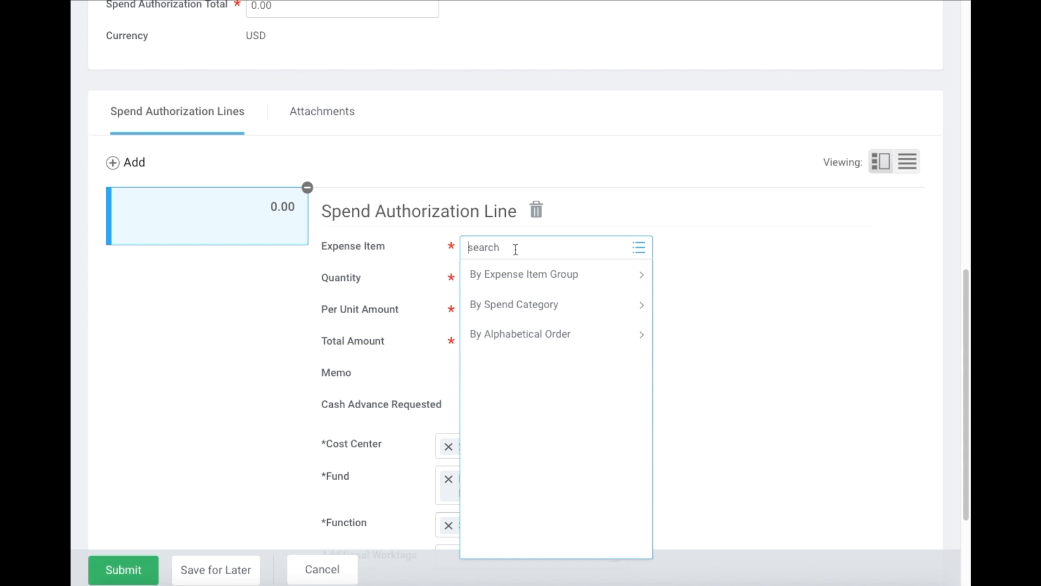
{"action": "left_click", "coordinate": [569, 310]}
{"action": "scroll", "coordinate": [567, 313], "scroll_direction": "down", "scroll_amount": 5}
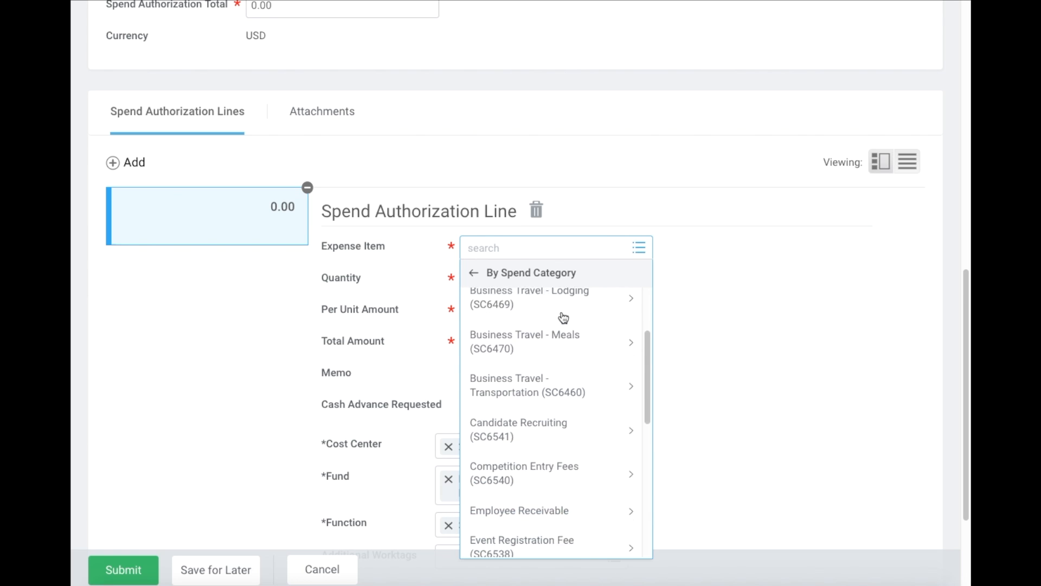
{"action": "scroll", "coordinate": [564, 317], "scroll_direction": "down", "scroll_amount": 6}
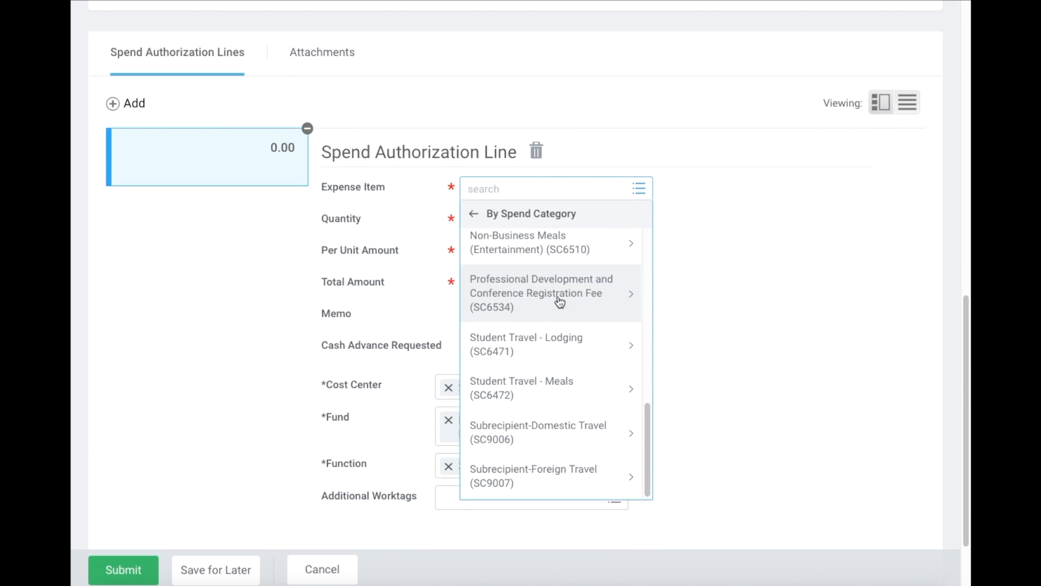
{"action": "left_click", "coordinate": [533, 192]}
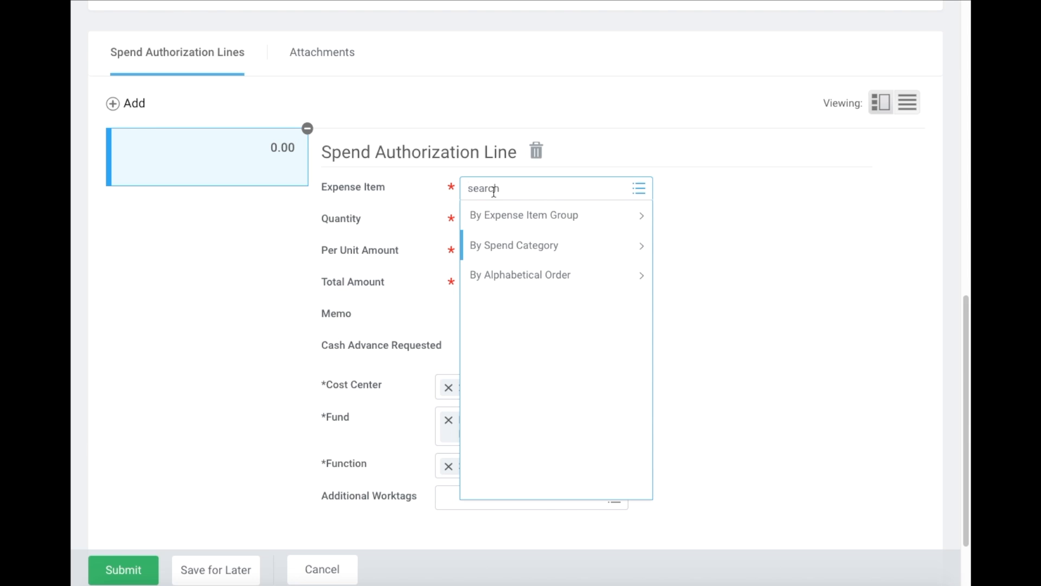
{"action": "type", "text": "register"}
{"action": "key", "text": "BackSpace"}
{"action": "key", "text": "BackSpace"}
{"action": "type", "text": "ration"}
{"action": "key", "text": "Return"}
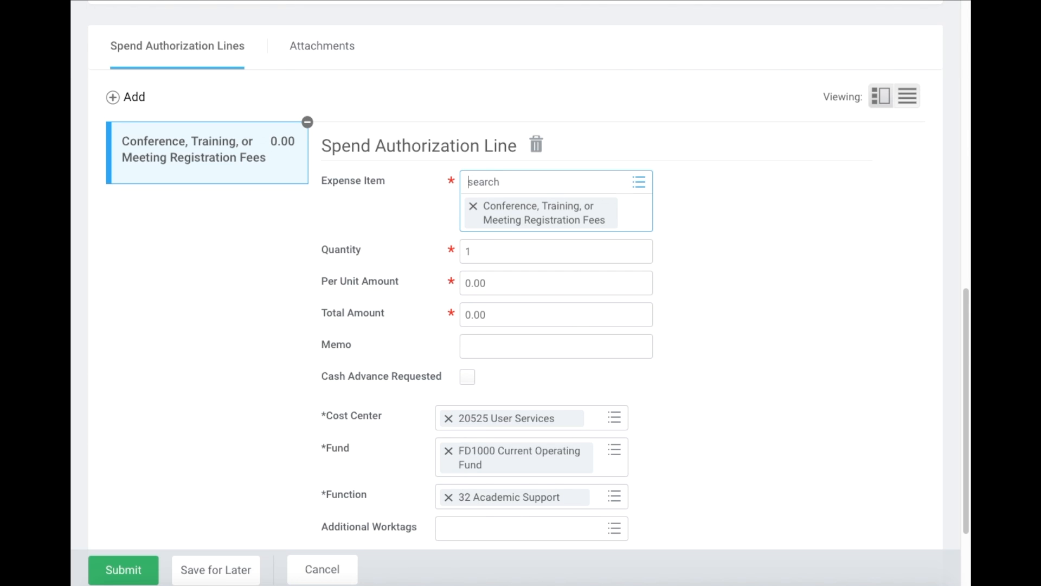
{"action": "left_click", "coordinate": [594, 220]}
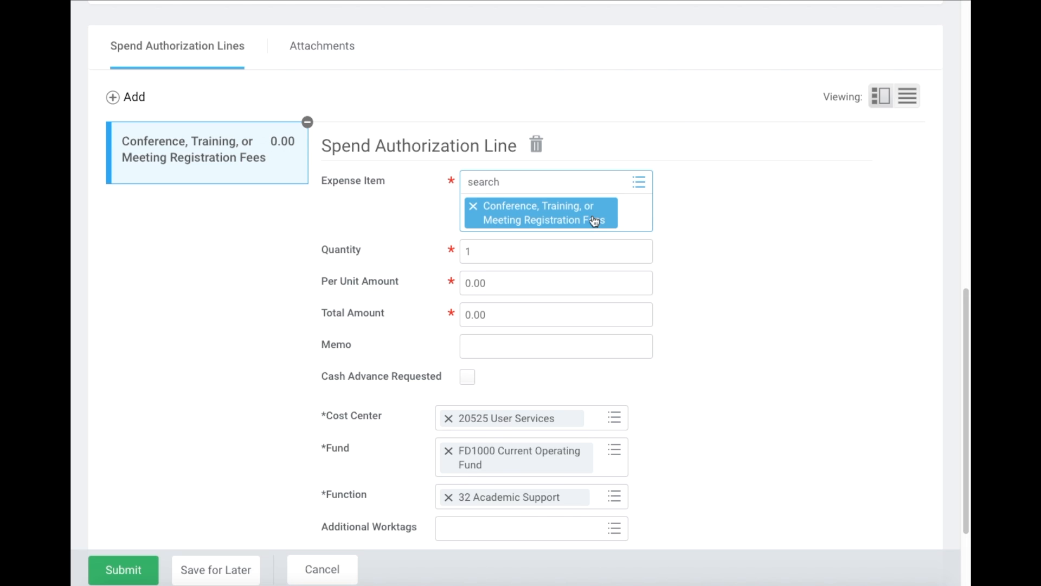
{"action": "left_click", "coordinate": [697, 259]}
- Set the registration line's per unit amount to 100.00
{"action": "scroll", "coordinate": [542, 215], "scroll_direction": "down", "scroll_amount": 1}
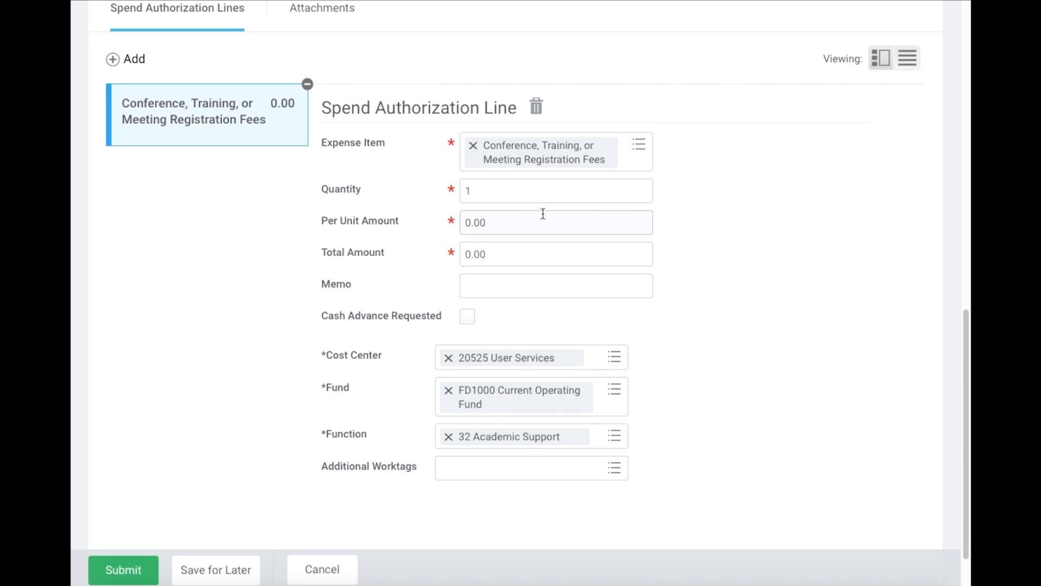
{"action": "scroll", "coordinate": [543, 213], "scroll_direction": "down", "scroll_amount": 1}
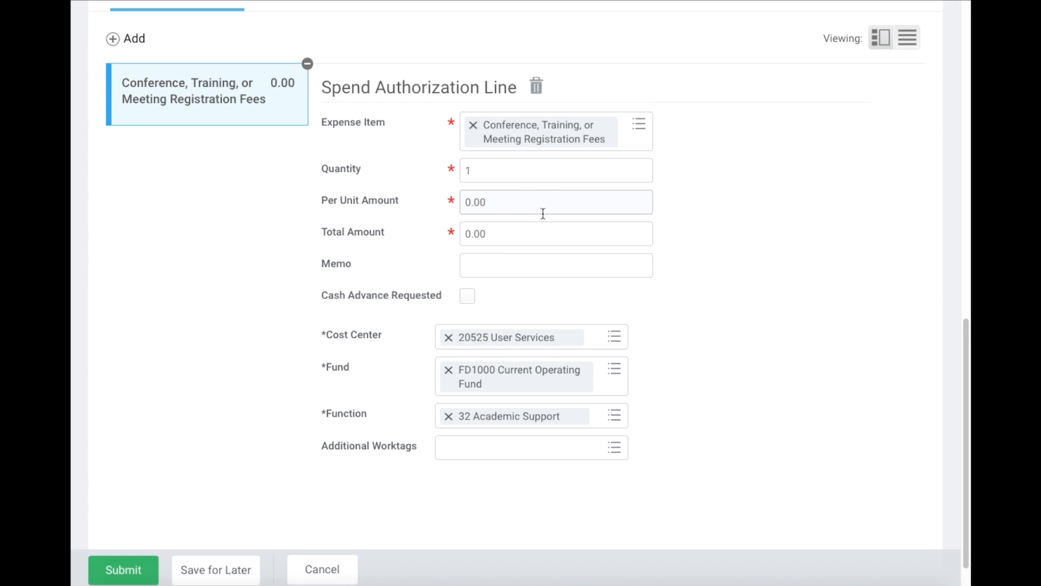
{"action": "left_click", "coordinate": [530, 209]}
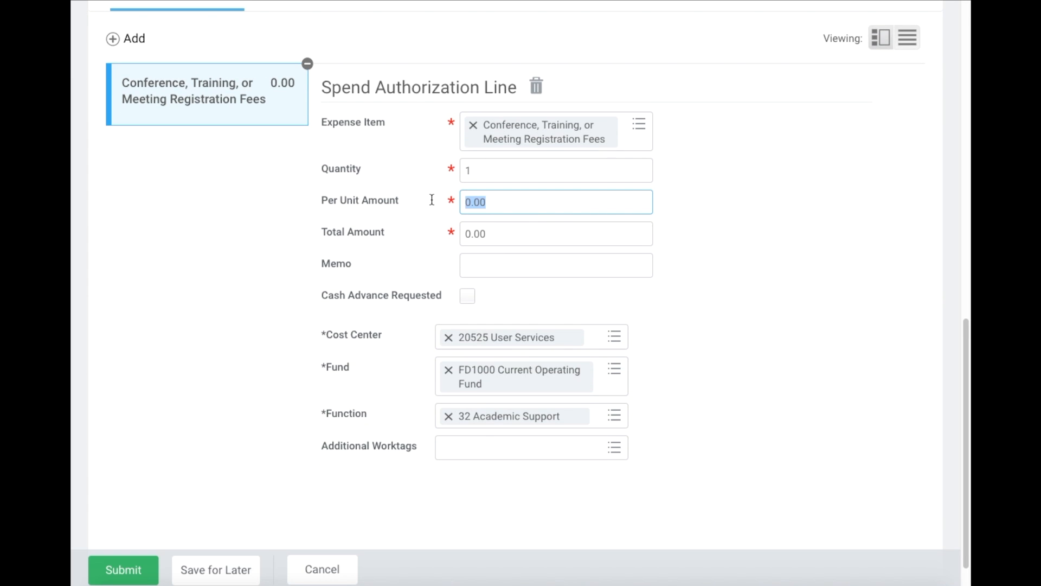
{"action": "type", "text": "100"}
{"action": "left_click", "coordinate": [751, 219]}
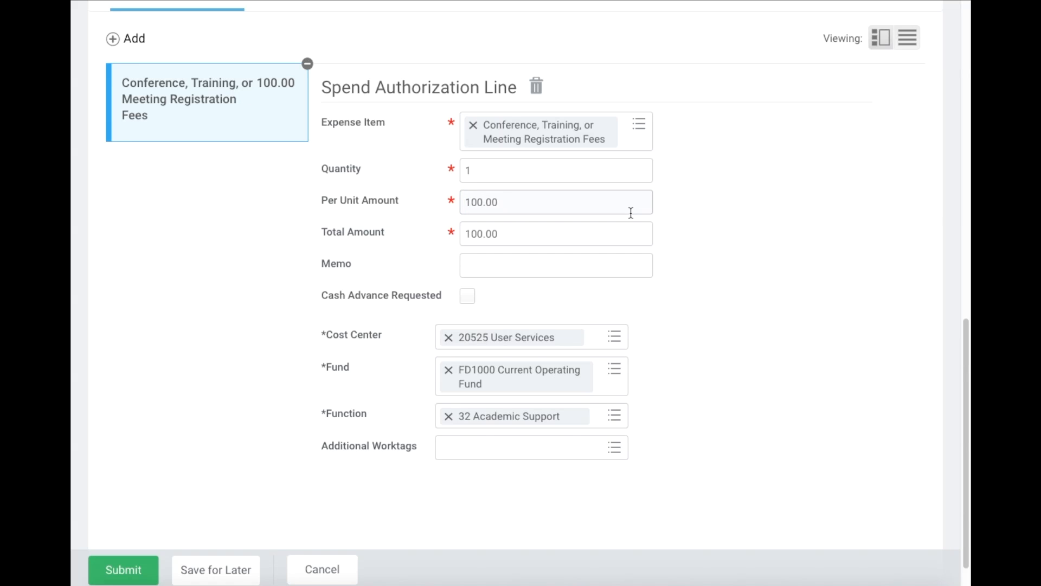
{"action": "scroll", "coordinate": [631, 212], "scroll_direction": "down", "scroll_amount": 1}
{"action": "scroll", "coordinate": [611, 179], "scroll_direction": "down", "scroll_amount": 2}
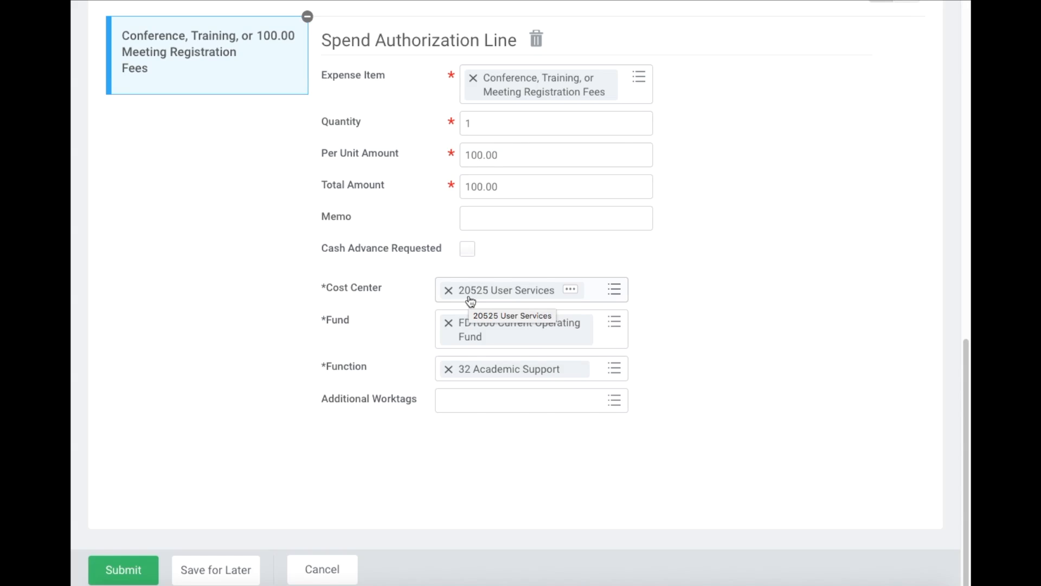
{"action": "left_click", "coordinate": [584, 298]}
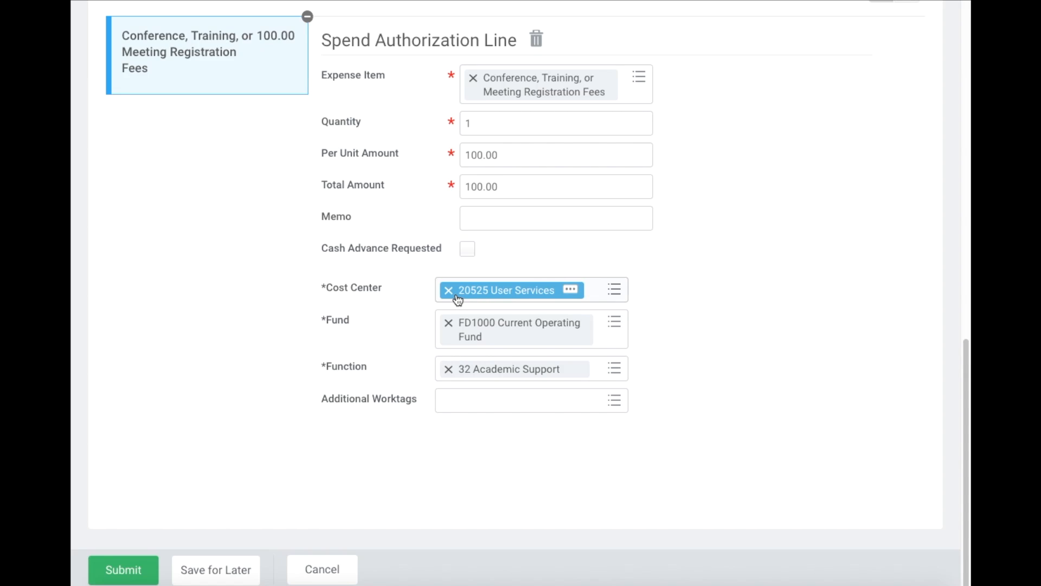
- Search cost centers for 'user' and switch the line to CC8006 User Services
{"action": "left_click", "coordinate": [593, 292]}
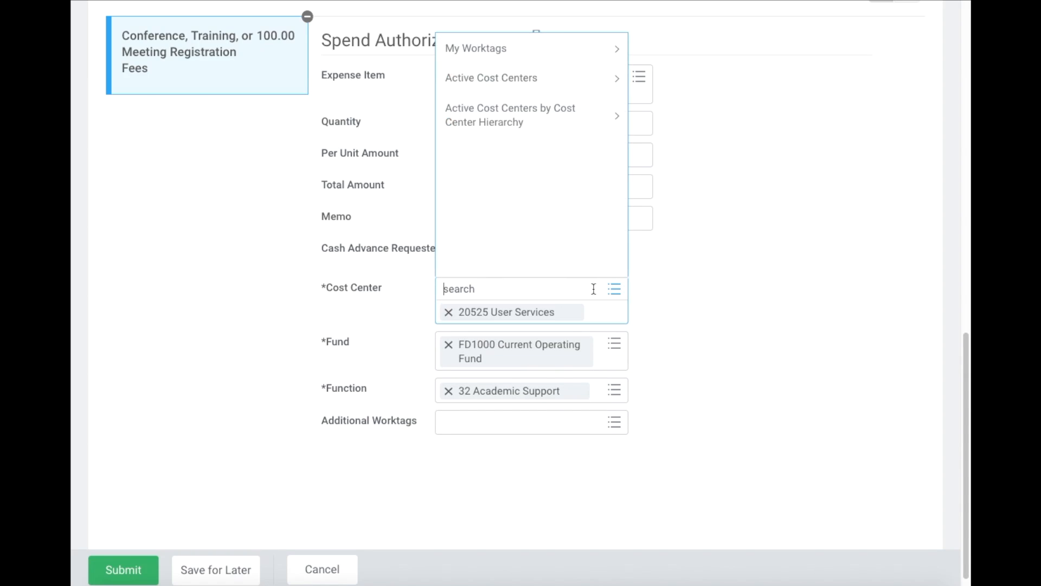
{"action": "type", "text": "user"}
{"action": "key", "text": "Return"}
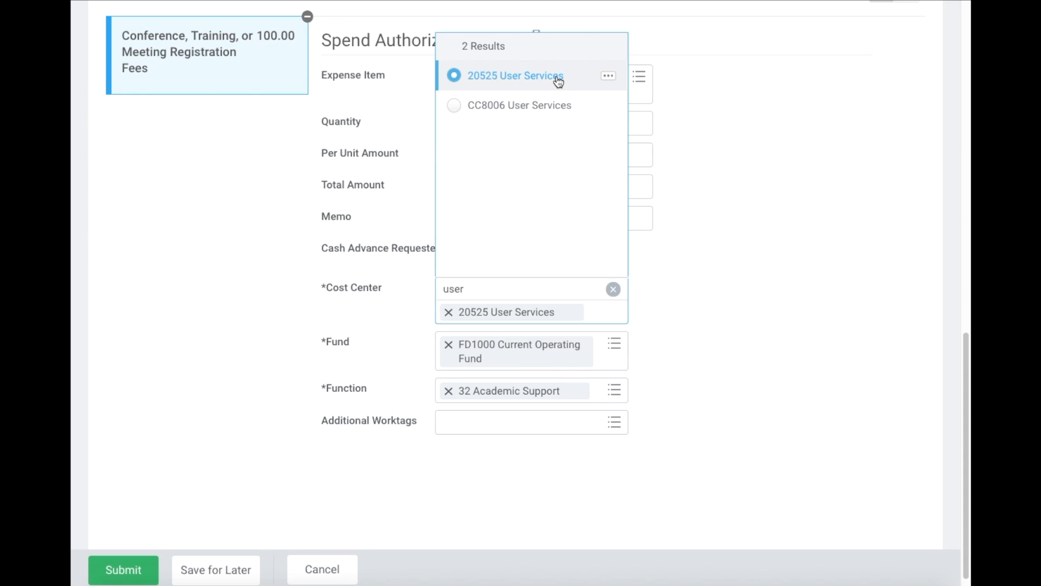
{"action": "left_click", "coordinate": [471, 106]}
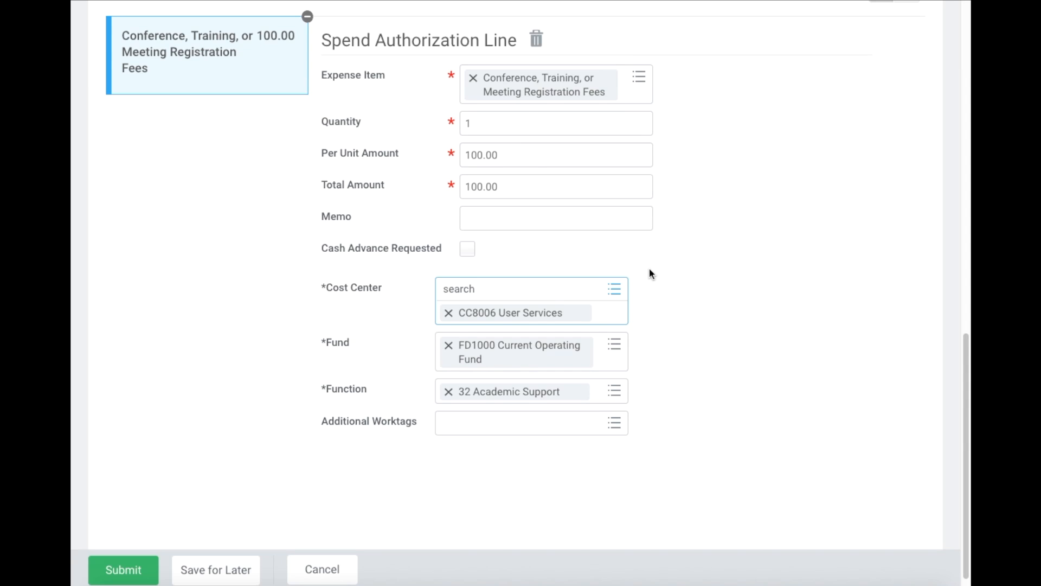
{"action": "left_click", "coordinate": [702, 301]}
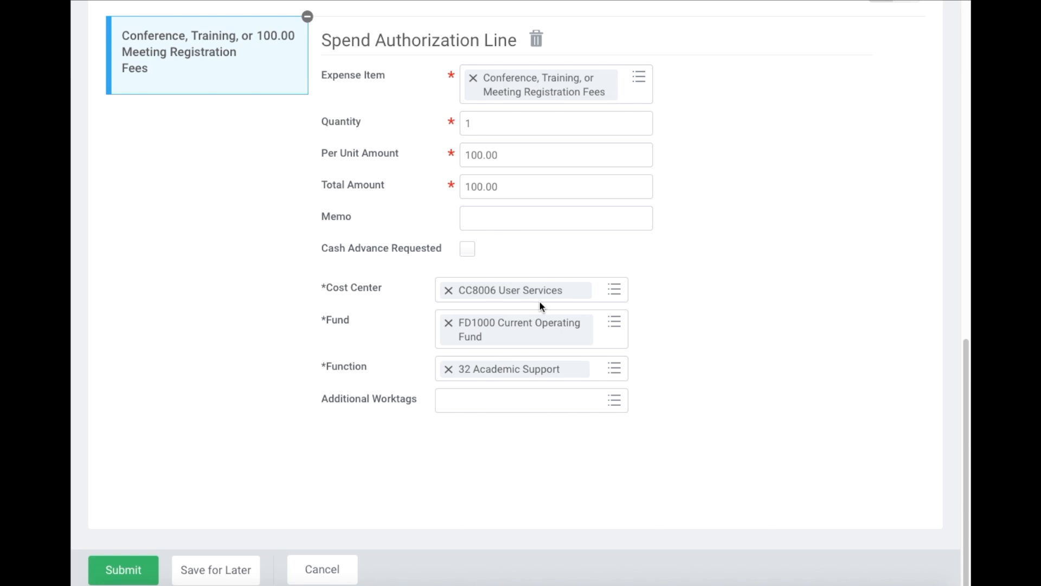
{"action": "mouse_move", "coordinate": [524, 288]}
- Add a second line and set its expense item to Lodging through a 'hotel' search
{"action": "scroll", "coordinate": [265, 359], "scroll_direction": "up", "scroll_amount": 3}
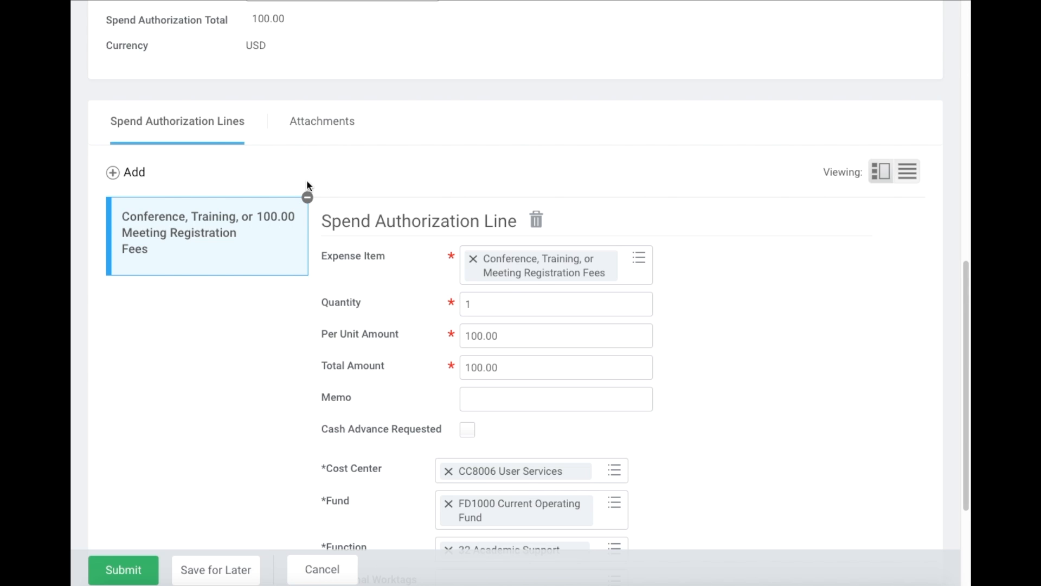
{"action": "left_click", "coordinate": [120, 176]}
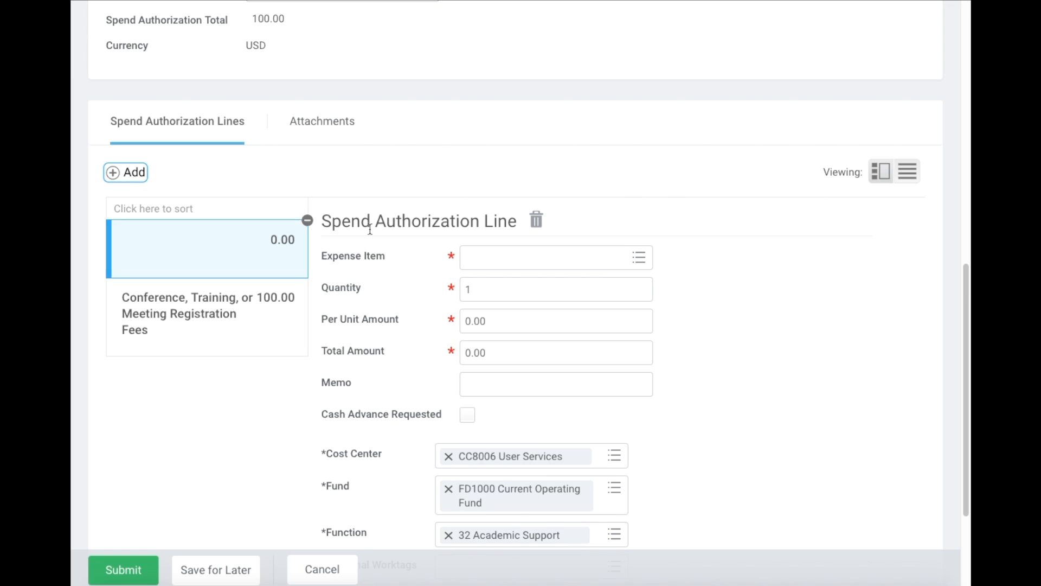
{"action": "scroll", "coordinate": [396, 239], "scroll_direction": "down", "scroll_amount": 1}
{"action": "left_click", "coordinate": [495, 240]}
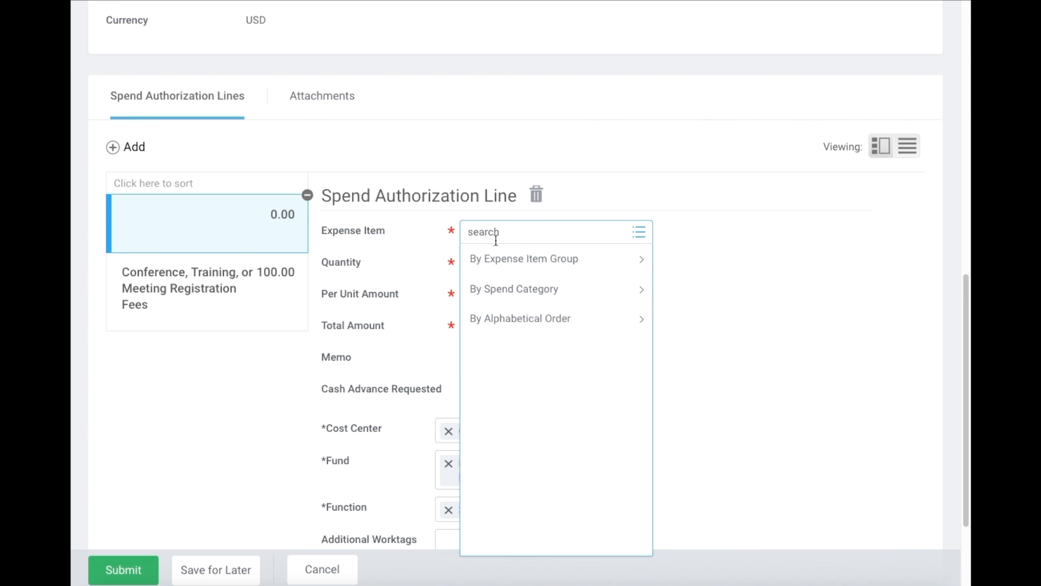
{"action": "type", "text": "hotel"}
{"action": "key", "text": "Return"}
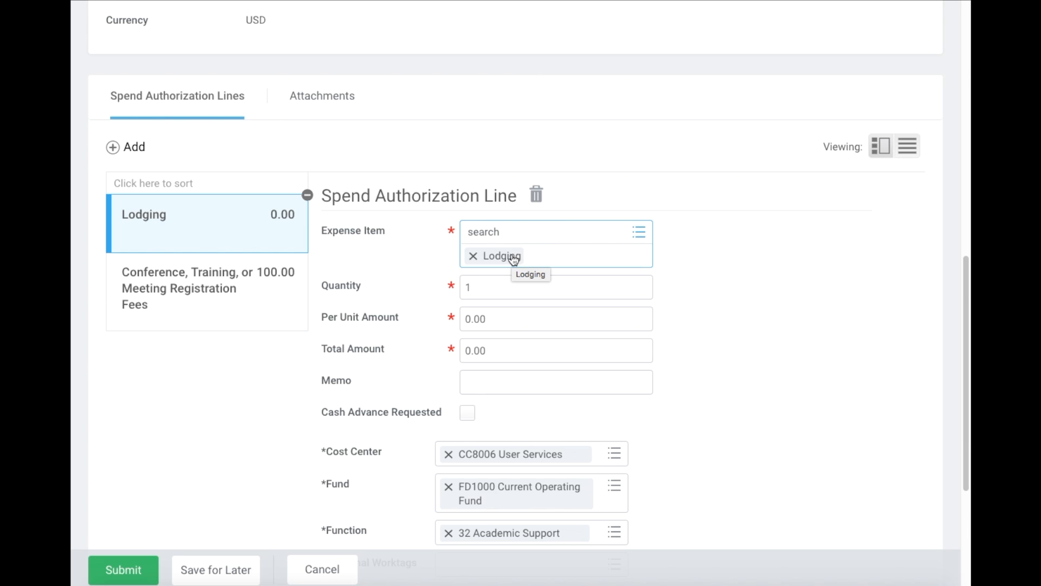
- Set the lodging per unit amount to 200.00, then add a third blank line
{"action": "left_click", "coordinate": [536, 264]}
{"action": "left_click_drag", "start_coordinate": [514, 302], "coordinate": [457, 296]}
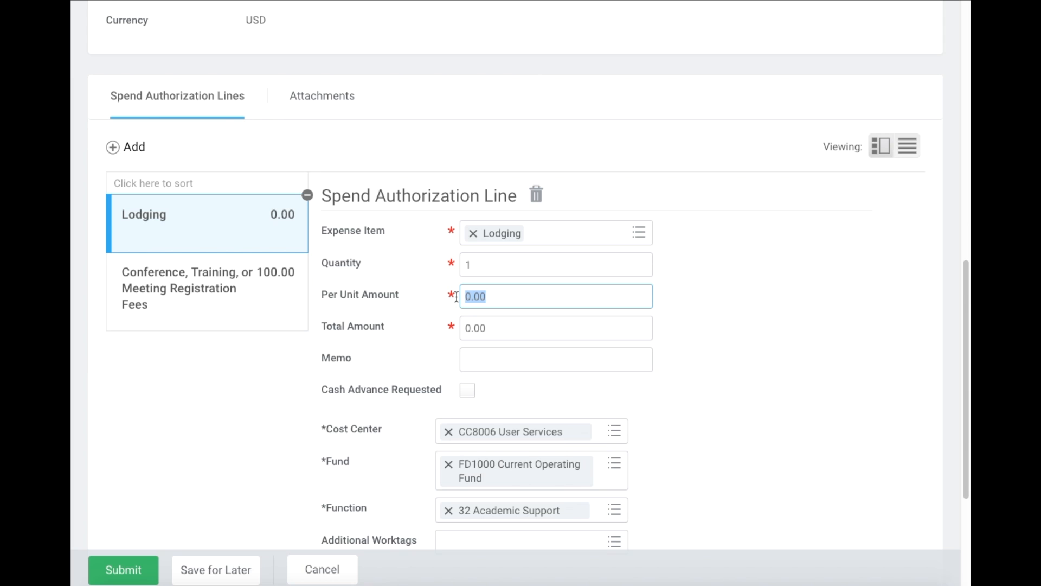
{"action": "type", "text": "200"}
{"action": "left_click", "coordinate": [741, 321]}
{"action": "scroll", "coordinate": [741, 323], "scroll_direction": "down", "scroll_amount": 3}
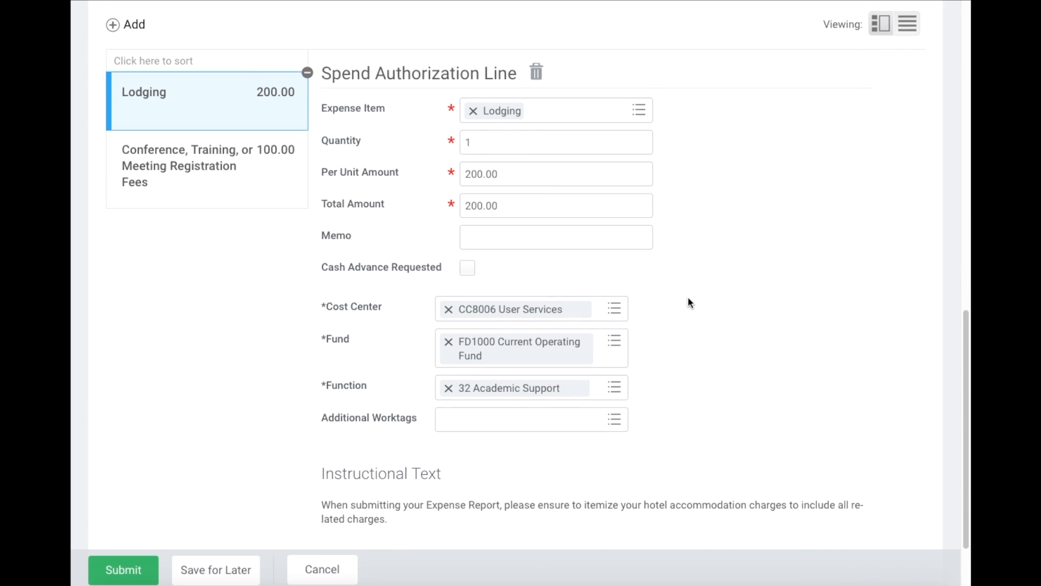
{"action": "scroll", "coordinate": [515, 331], "scroll_direction": "down", "scroll_amount": 1}
{"action": "scroll", "coordinate": [516, 338], "scroll_direction": "up", "scroll_amount": 3}
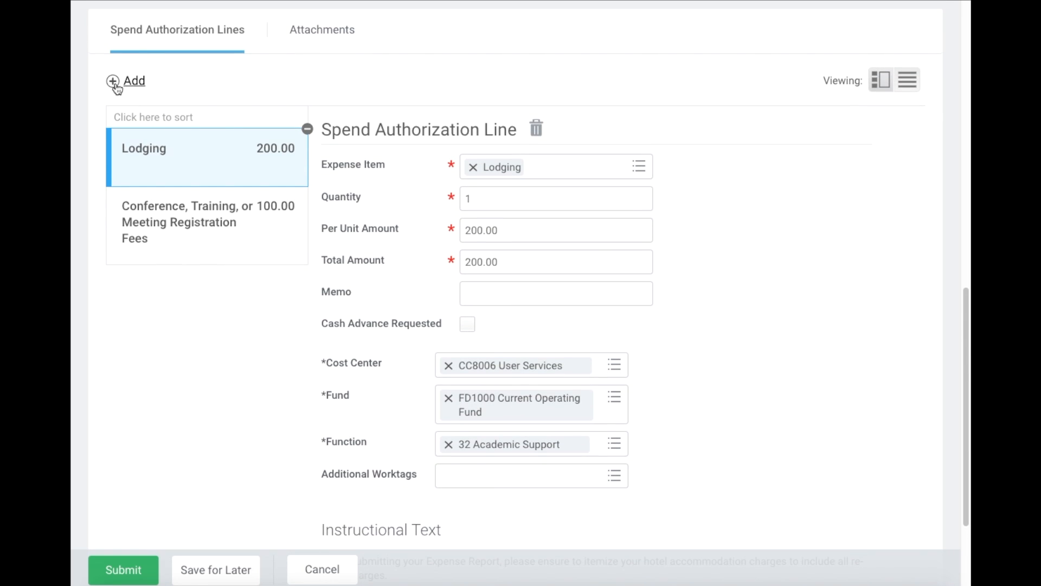
{"action": "left_click", "coordinate": [123, 82]}
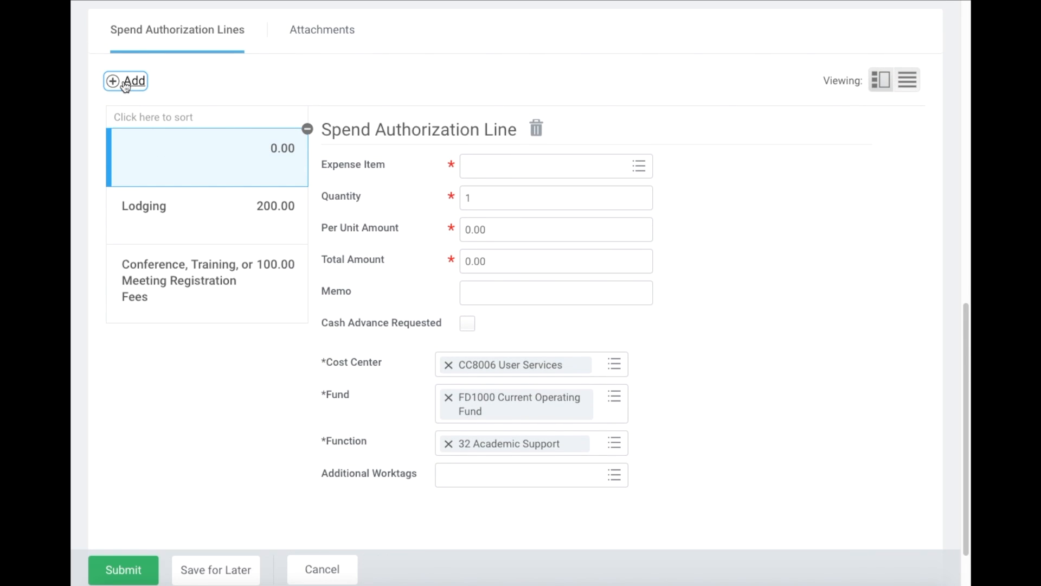
- Make the third line Airfare at 300.00 per unit and bring its item details into view
{"action": "left_click", "coordinate": [502, 168]}
{"action": "type", "text": "airfare"}
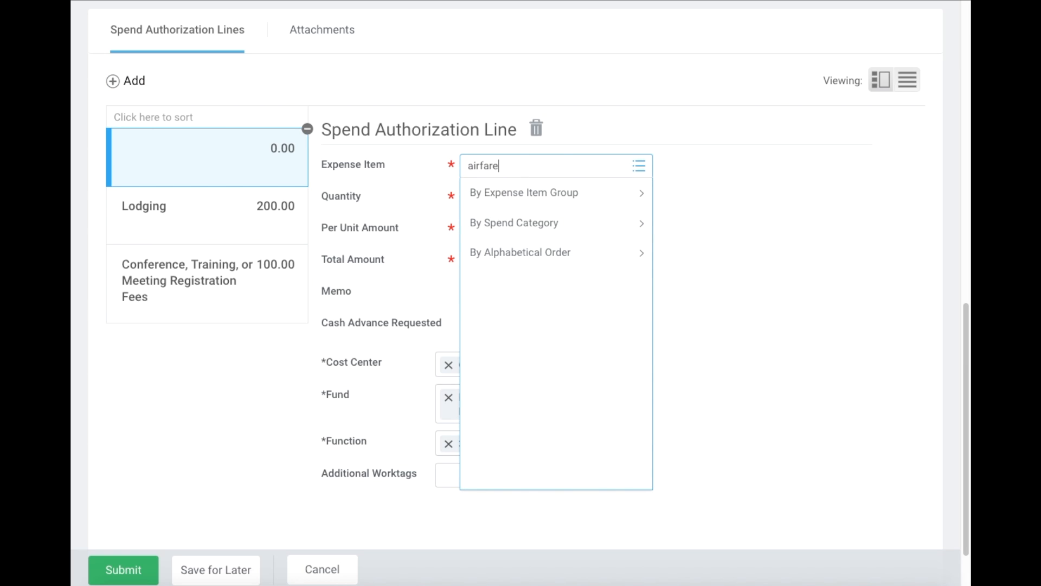
{"action": "key", "text": "Return"}
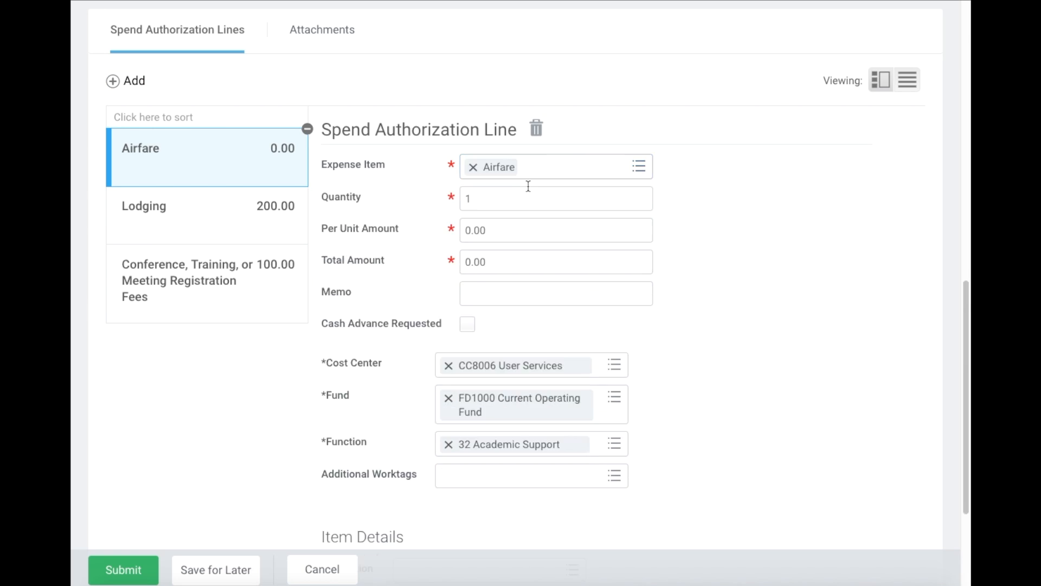
{"action": "left_click", "coordinate": [531, 228]}
{"action": "left_click_drag", "start_coordinate": [525, 236], "coordinate": [450, 229]}
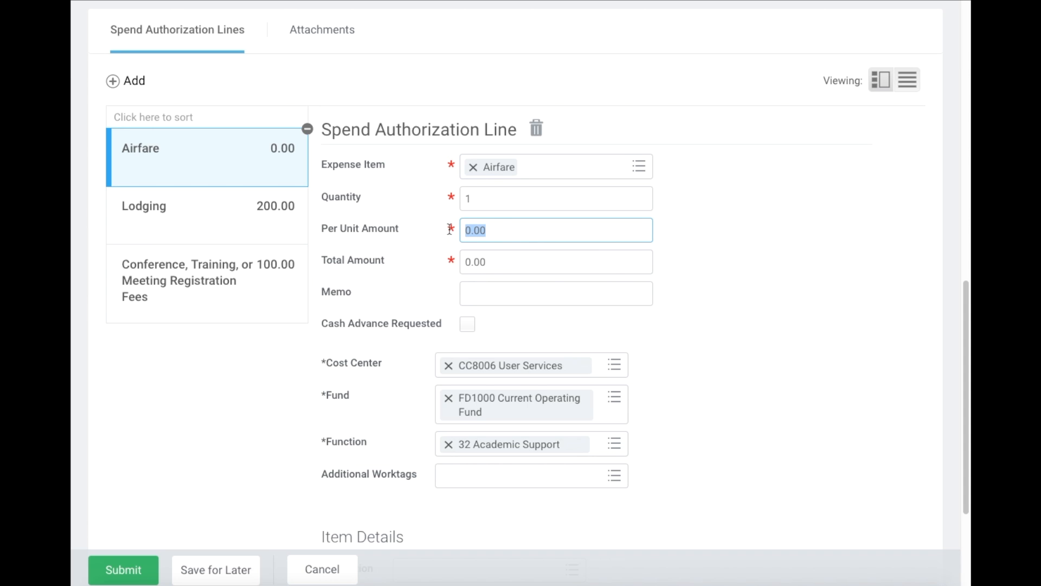
{"action": "type", "text": "300"}
{"action": "left_click", "coordinate": [832, 263]}
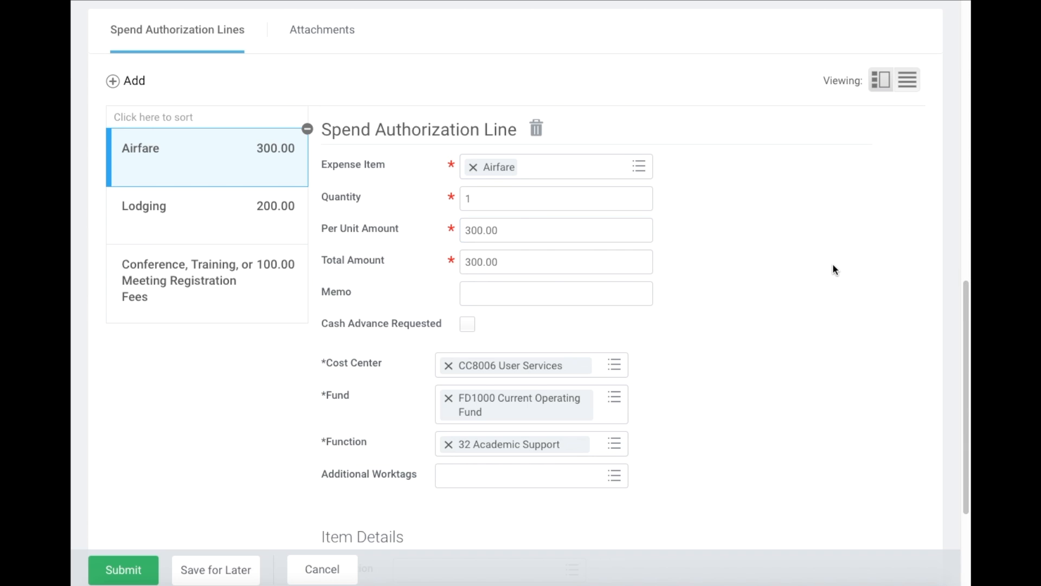
{"action": "scroll", "coordinate": [693, 277], "scroll_direction": "down", "scroll_amount": 2}
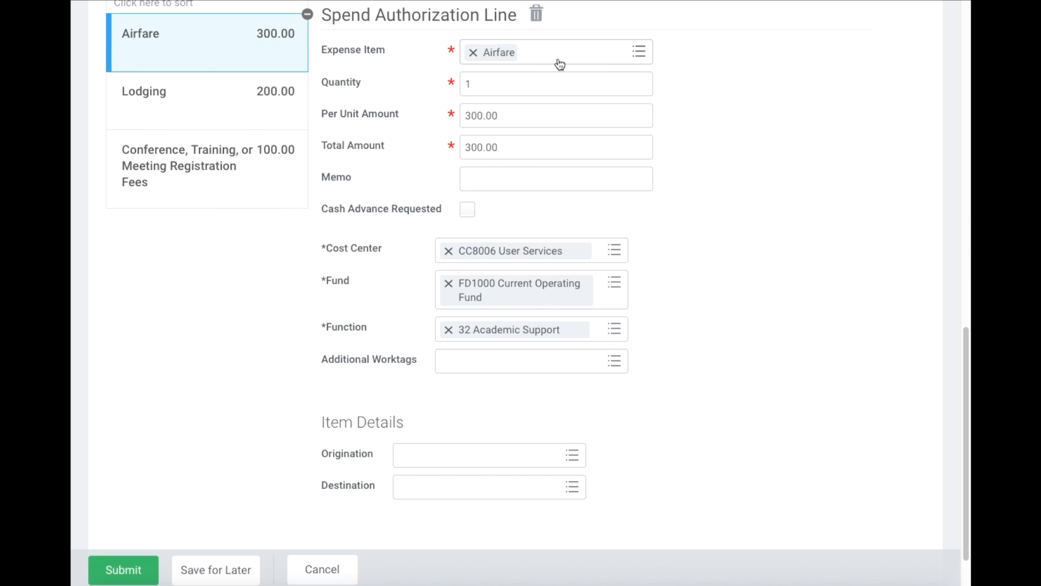
{"action": "scroll", "coordinate": [530, 204], "scroll_direction": "down", "scroll_amount": 1}
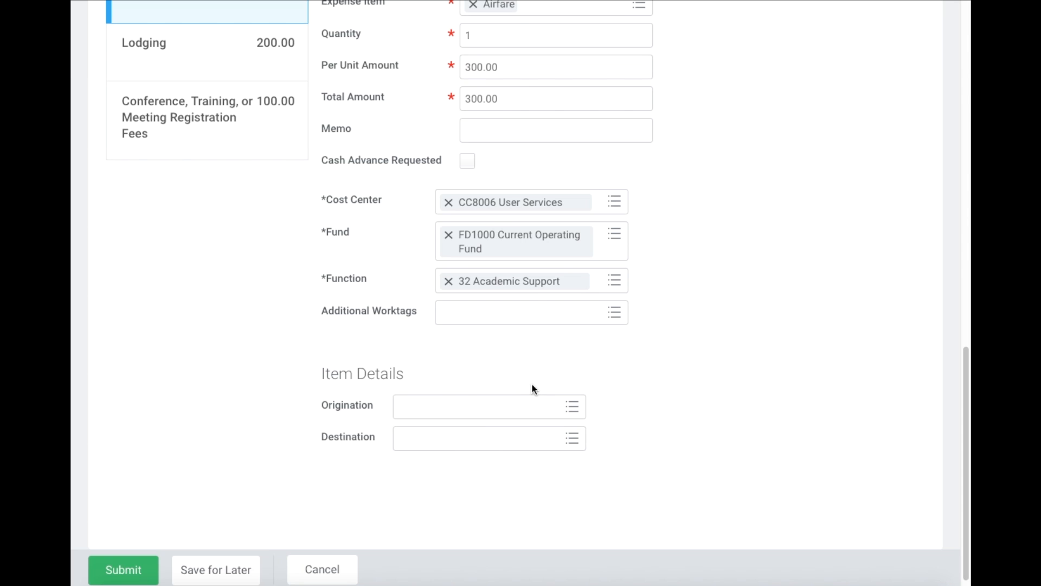
{"action": "scroll", "coordinate": [532, 388], "scroll_direction": "down", "scroll_amount": 1}
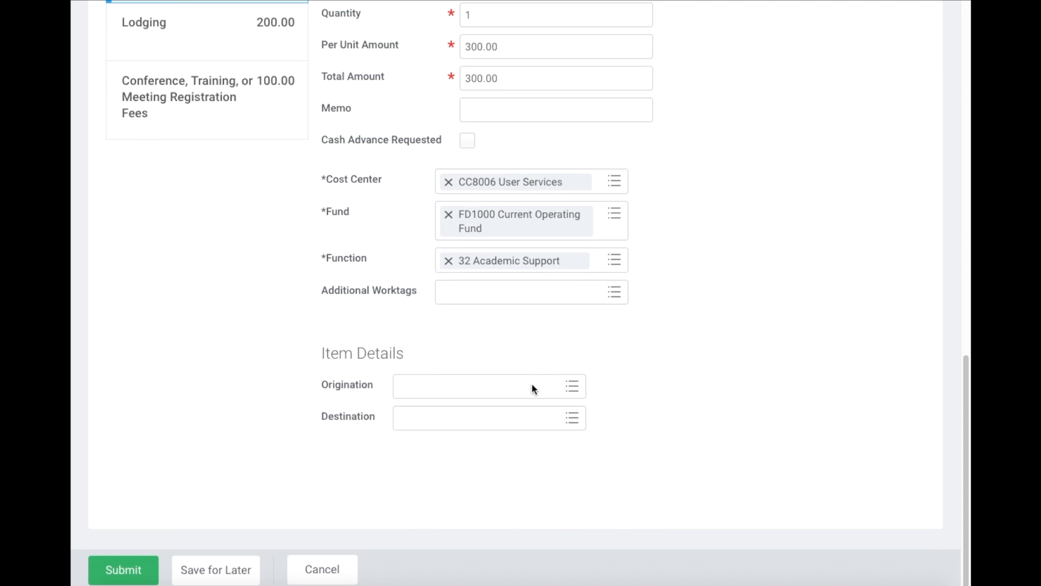
- Set the Airfare origination to SWF: Stewart. Newburgh, United States
{"action": "left_click", "coordinate": [463, 392]}
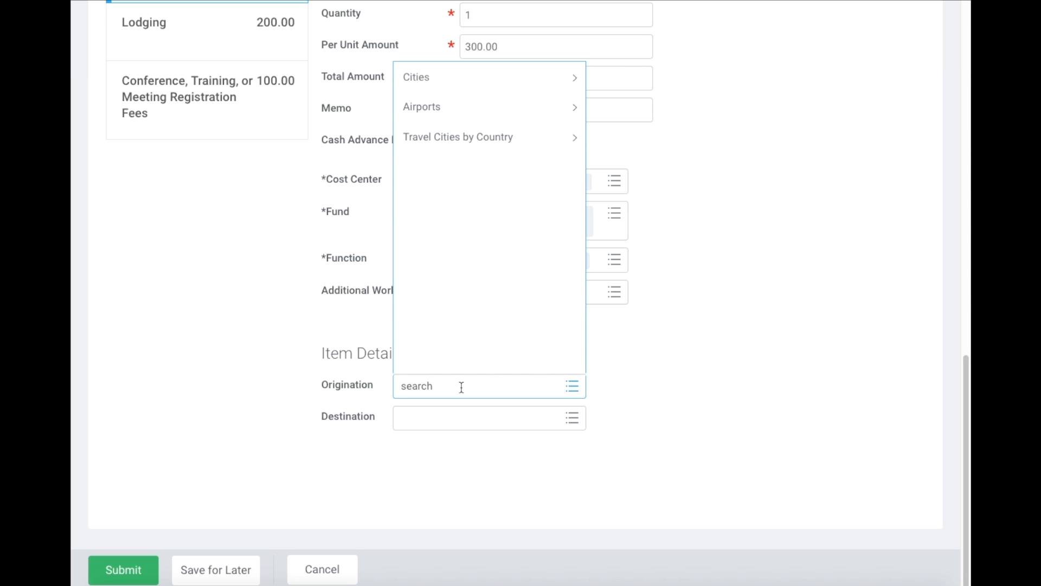
{"action": "type", "text": "stewart"}
{"action": "key", "text": "Return"}
{"action": "scroll", "coordinate": [499, 291], "scroll_direction": "down", "scroll_amount": 3}
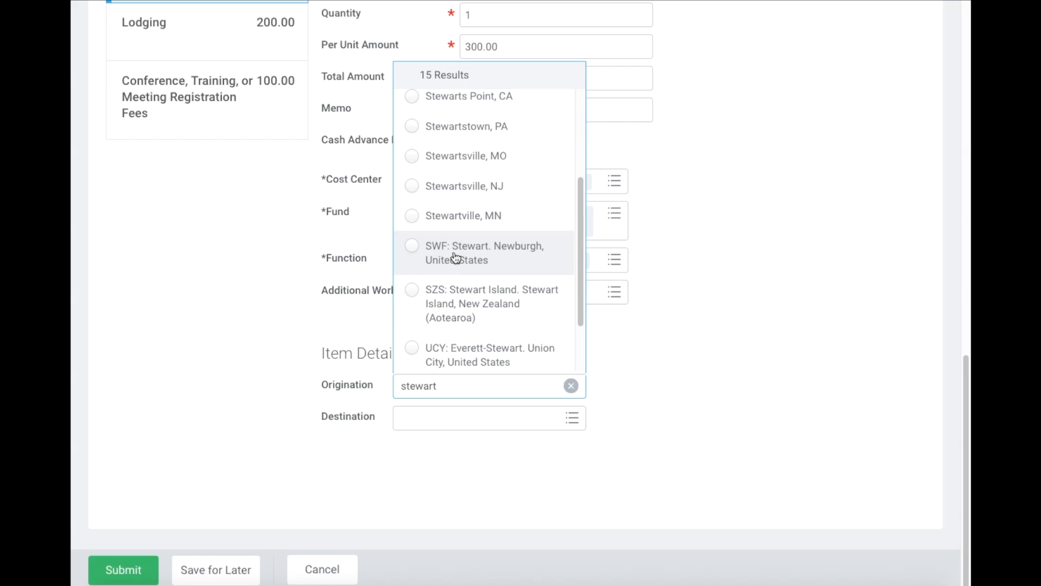
{"action": "left_click", "coordinate": [434, 266]}
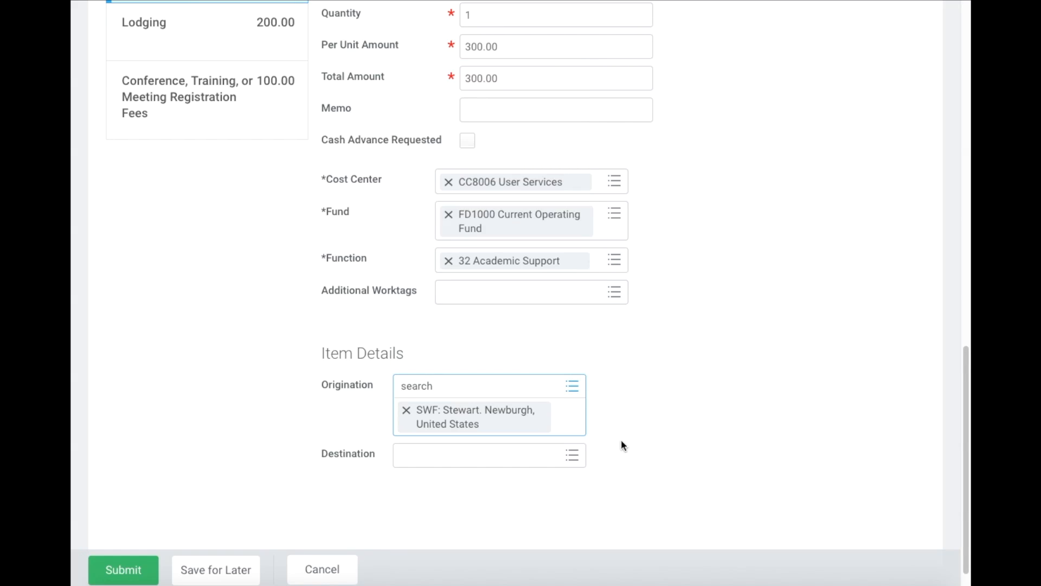
- Set the destination to MDW: Midway. Chicago, United States, then add a fourth blank line
{"action": "left_click", "coordinate": [496, 454]}
{"action": "type", "text": "chicago"}
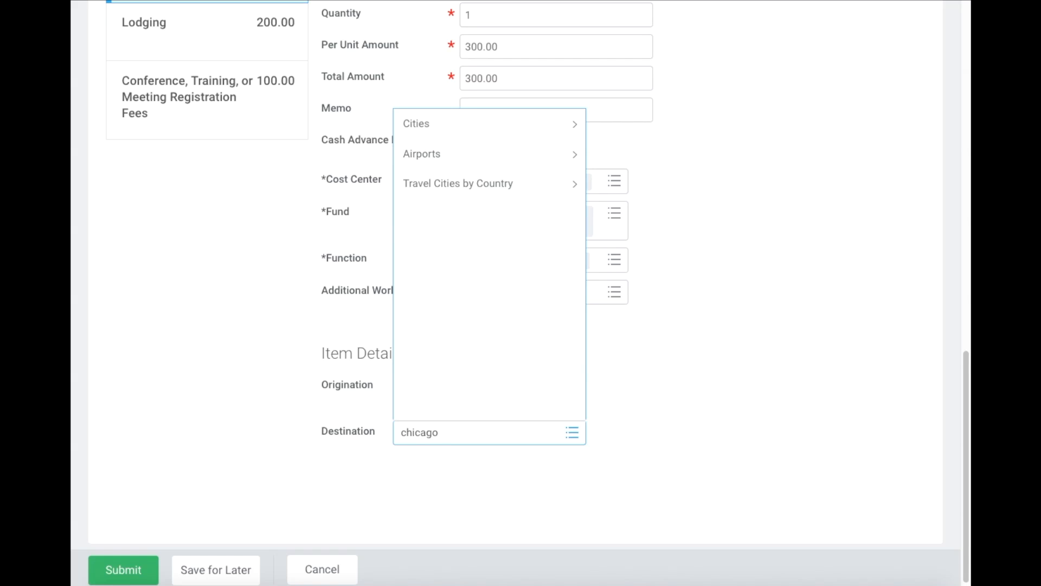
{"action": "key", "text": "Return"}
{"action": "scroll", "coordinate": [570, 326], "scroll_direction": "down", "scroll_amount": 3}
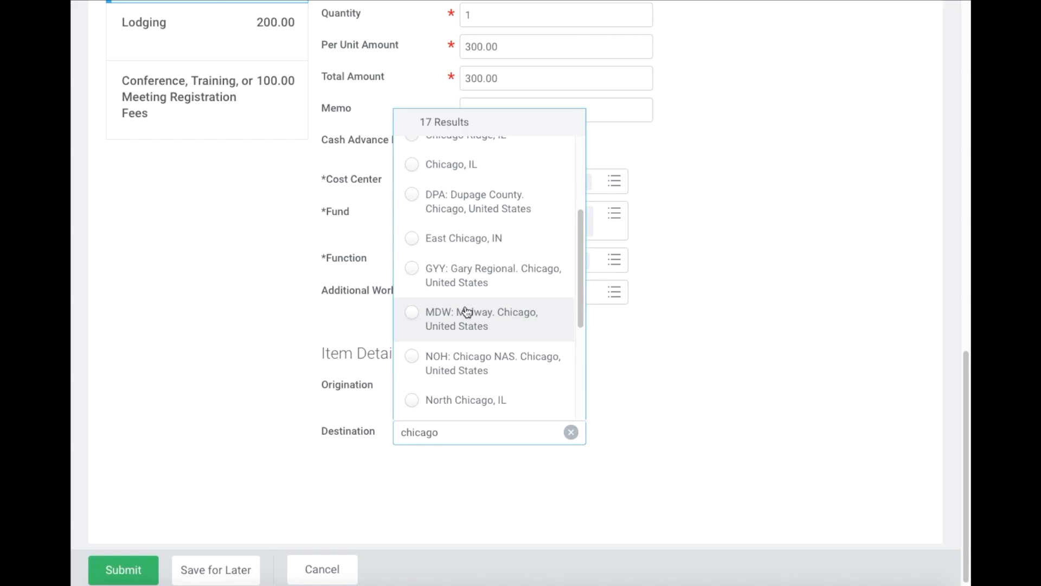
{"action": "scroll", "coordinate": [468, 310], "scroll_direction": "down", "scroll_amount": 1}
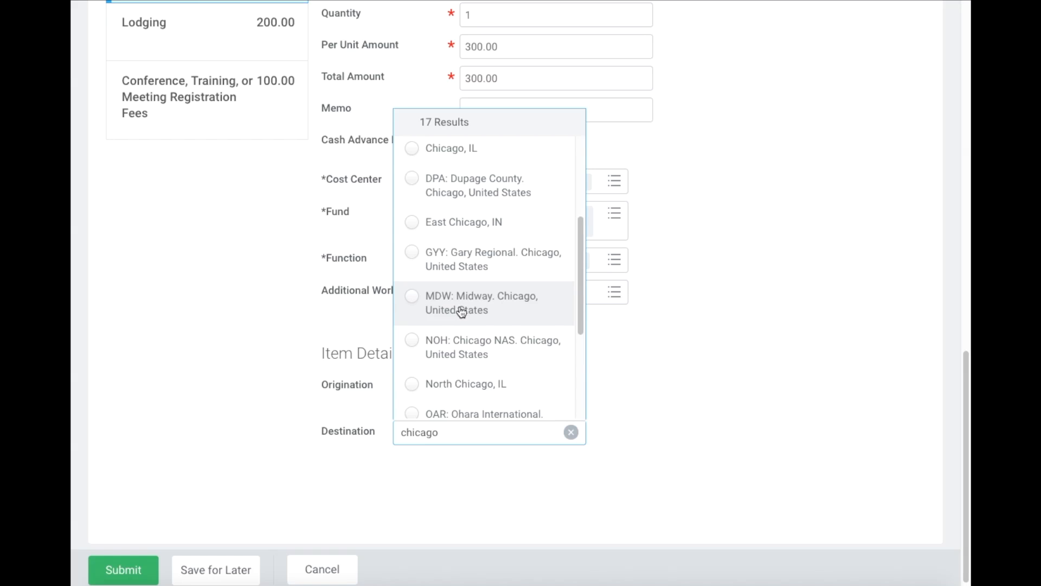
{"action": "left_click", "coordinate": [447, 310]}
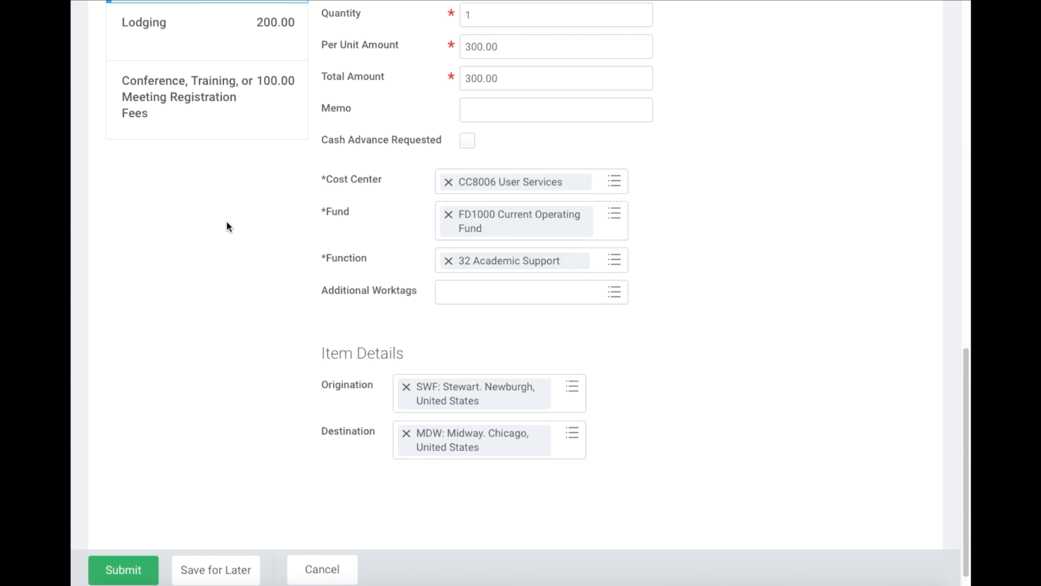
{"action": "scroll", "coordinate": [226, 223], "scroll_direction": "up", "scroll_amount": 4}
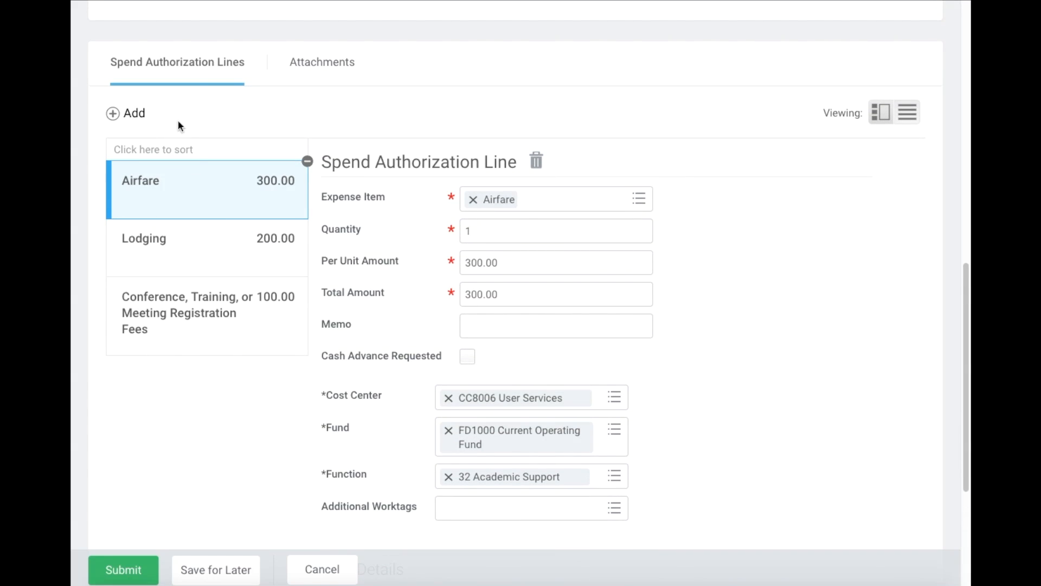
{"action": "left_click", "coordinate": [140, 114]}
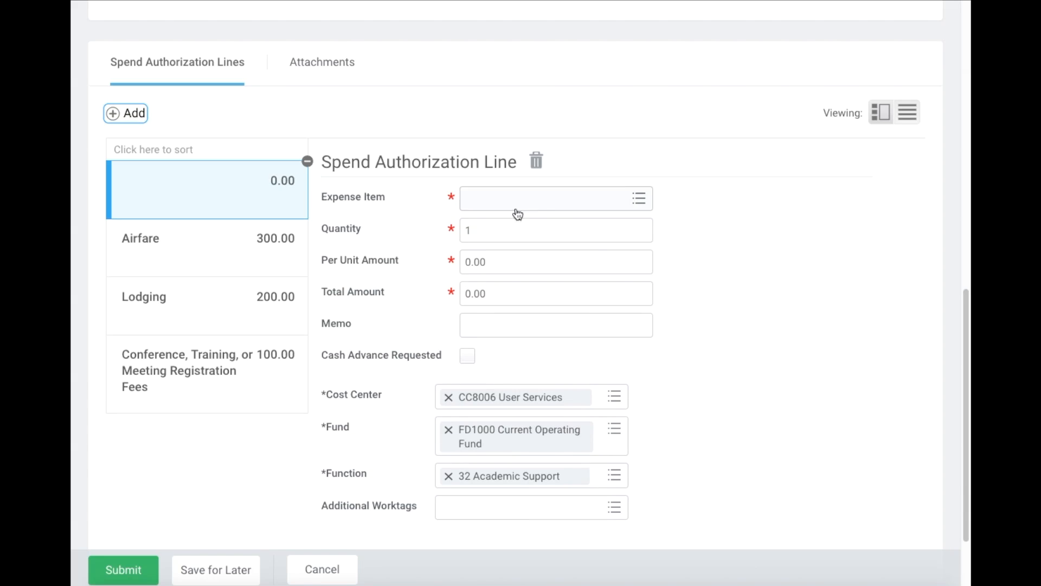
- Make the fourth line Meals (During Travel) at 100.00, bringing the total to 700.00
{"action": "left_click", "coordinate": [548, 206]}
{"action": "type", "text": "meals"}
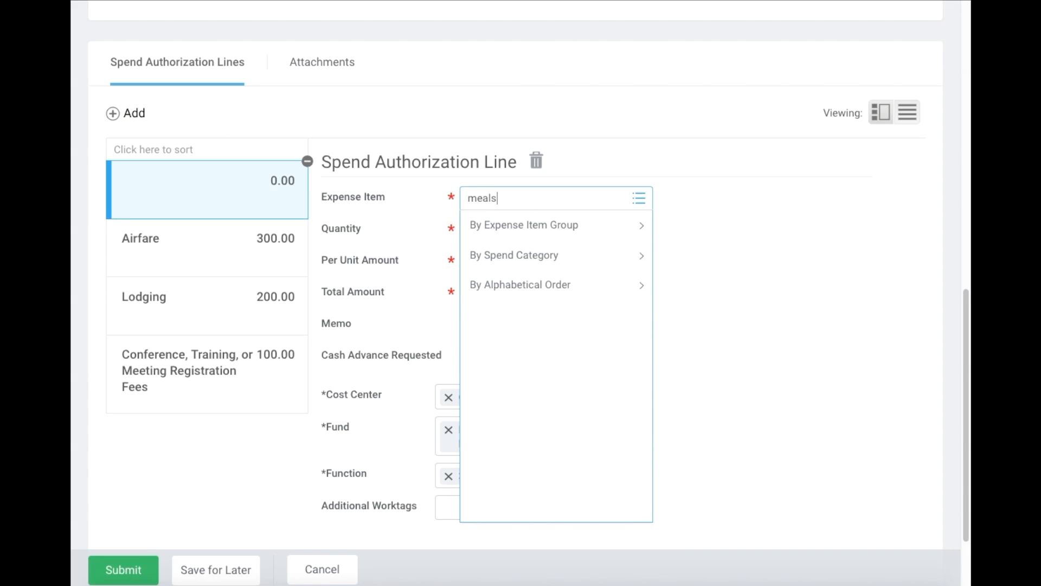
{"action": "key", "text": "Return"}
{"action": "left_click", "coordinate": [564, 255]}
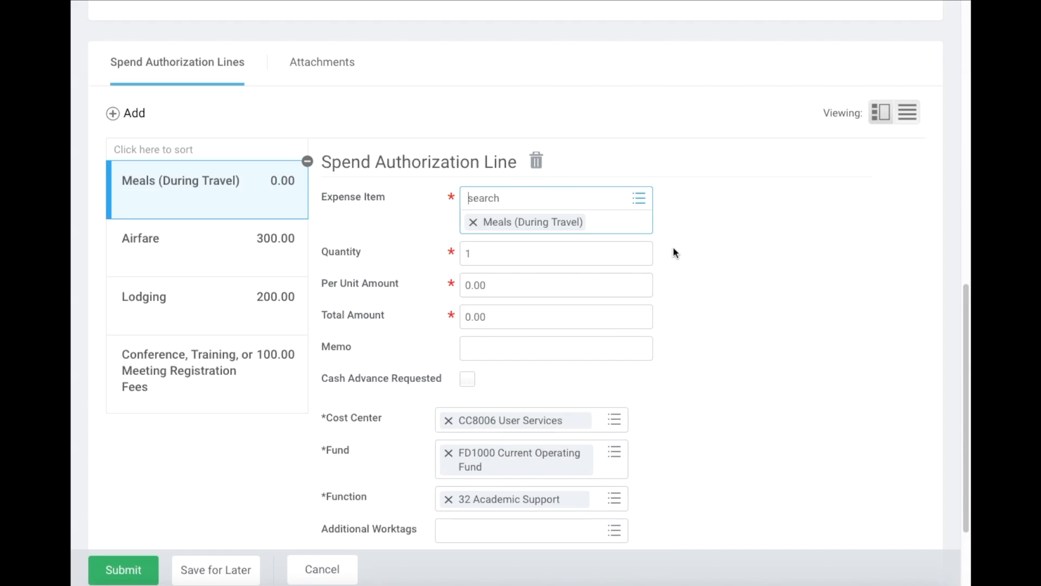
{"action": "scroll", "coordinate": [674, 252], "scroll_direction": "down", "scroll_amount": 1}
{"action": "left_click", "coordinate": [490, 221]}
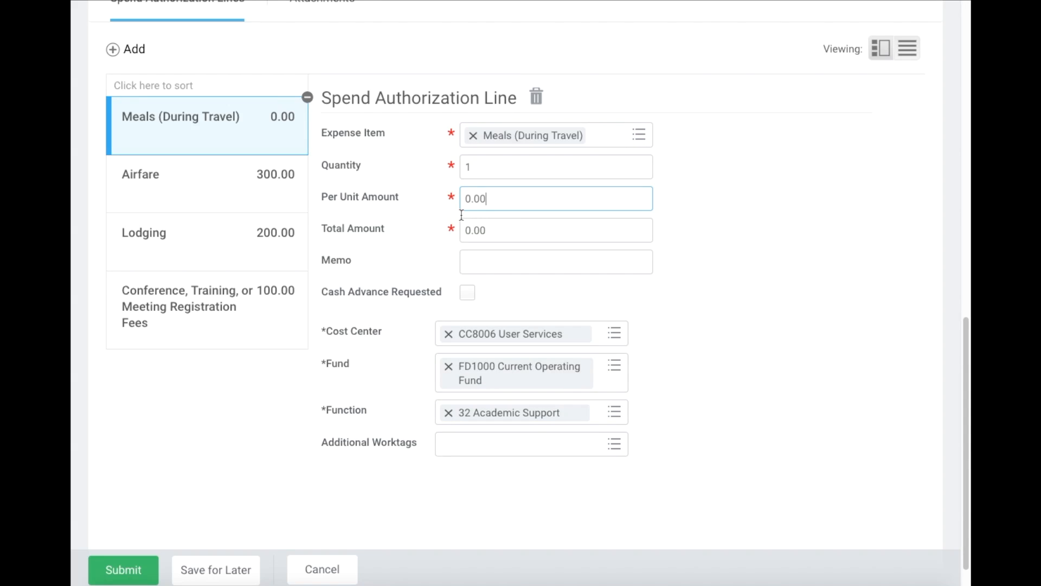
{"action": "type", "text": "100"}
{"action": "left_click", "coordinate": [721, 239]}
{"action": "scroll", "coordinate": [634, 225], "scroll_direction": "down", "scroll_amount": 1}
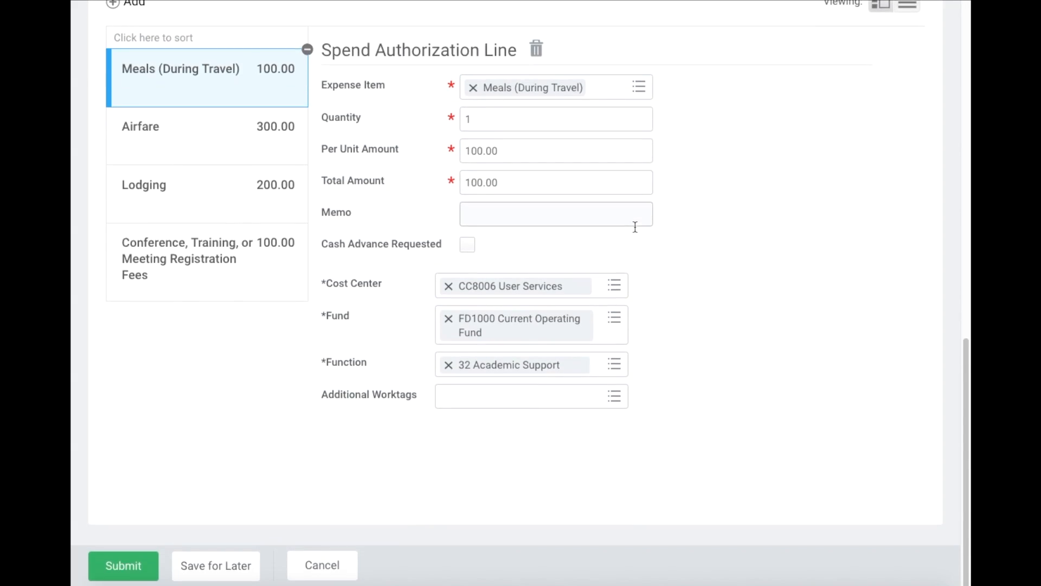
{"action": "scroll", "coordinate": [249, 374], "scroll_direction": "up", "scroll_amount": 15}
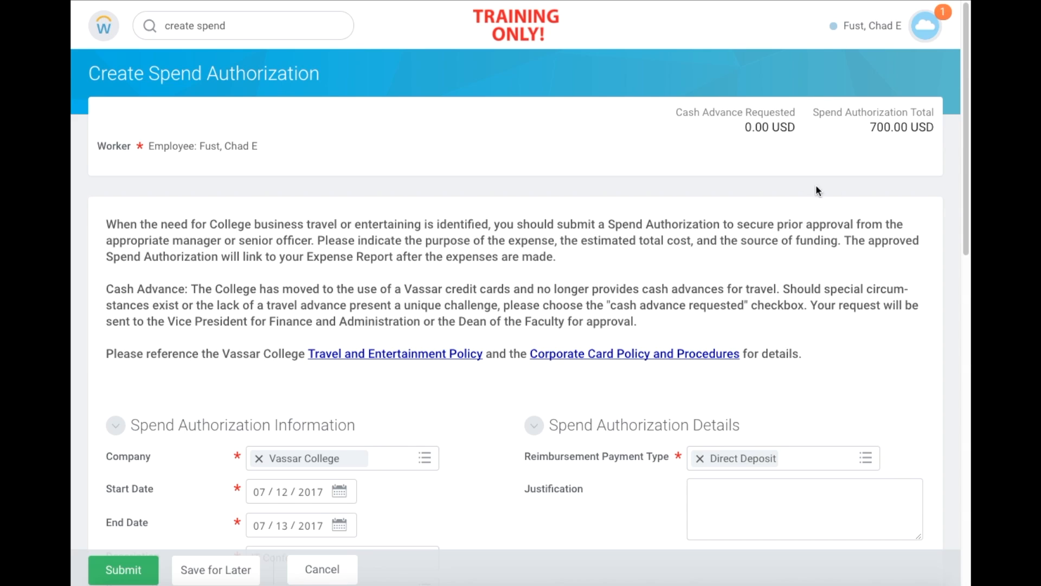
{"action": "scroll", "coordinate": [519, 224], "scroll_direction": "down", "scroll_amount": 5}
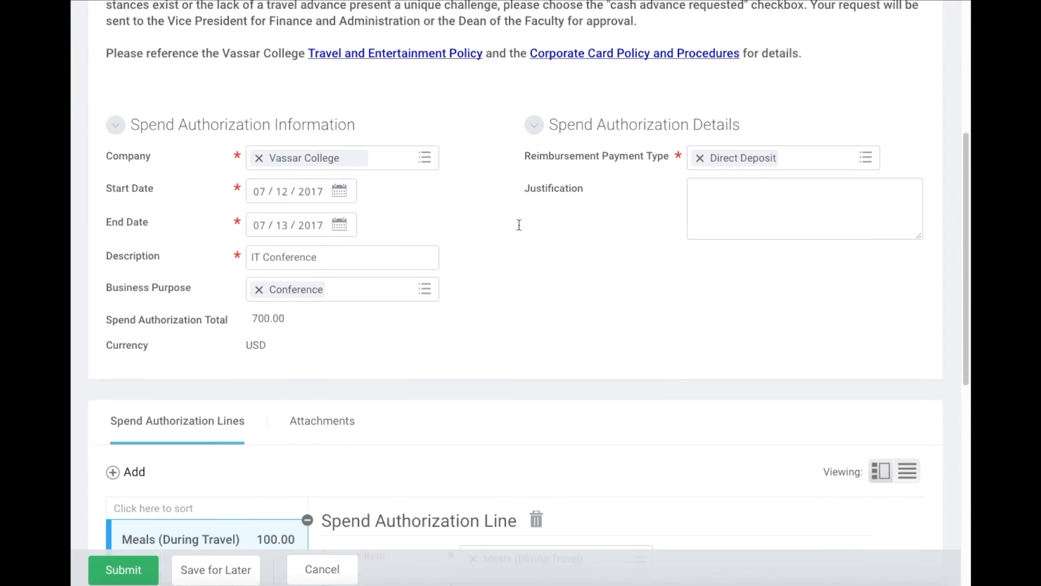
{"action": "scroll", "coordinate": [519, 225], "scroll_direction": "down", "scroll_amount": 2}
{"action": "scroll", "coordinate": [519, 224], "scroll_direction": "down", "scroll_amount": 4}
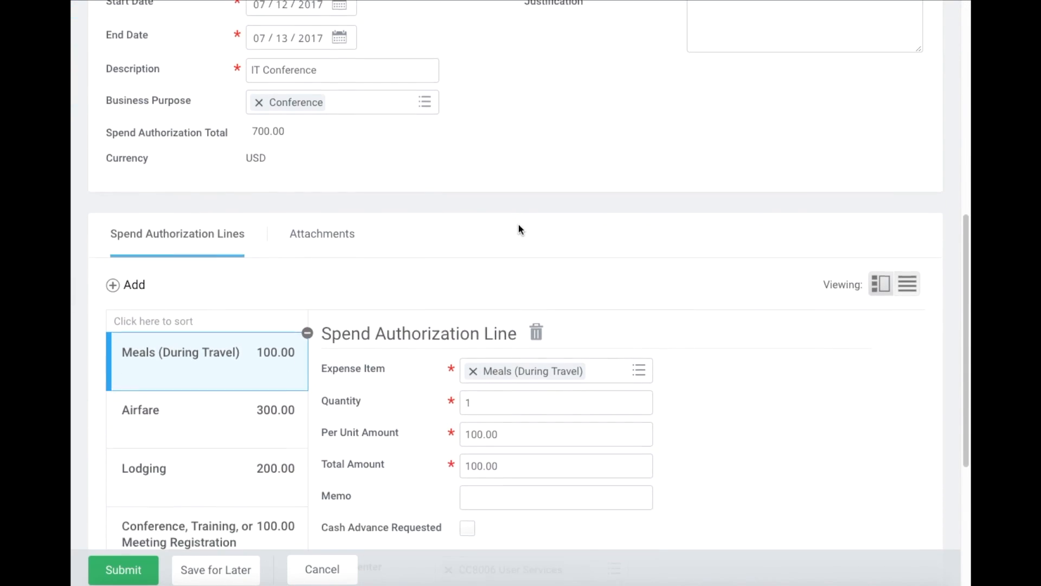
{"action": "scroll", "coordinate": [518, 229], "scroll_direction": "down", "scroll_amount": 2}
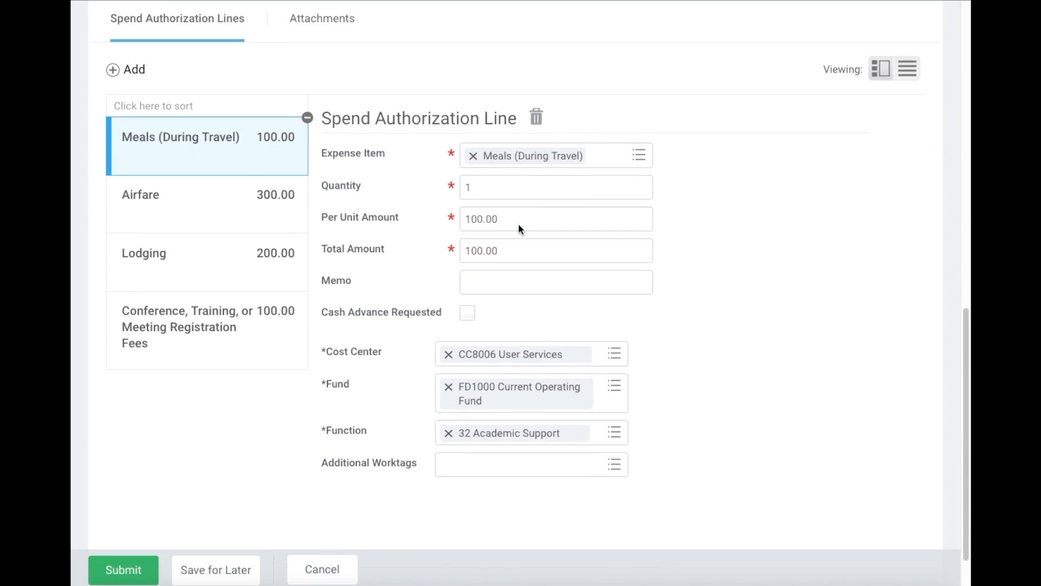
{"action": "scroll", "coordinate": [516, 225], "scroll_direction": "up", "scroll_amount": 2}
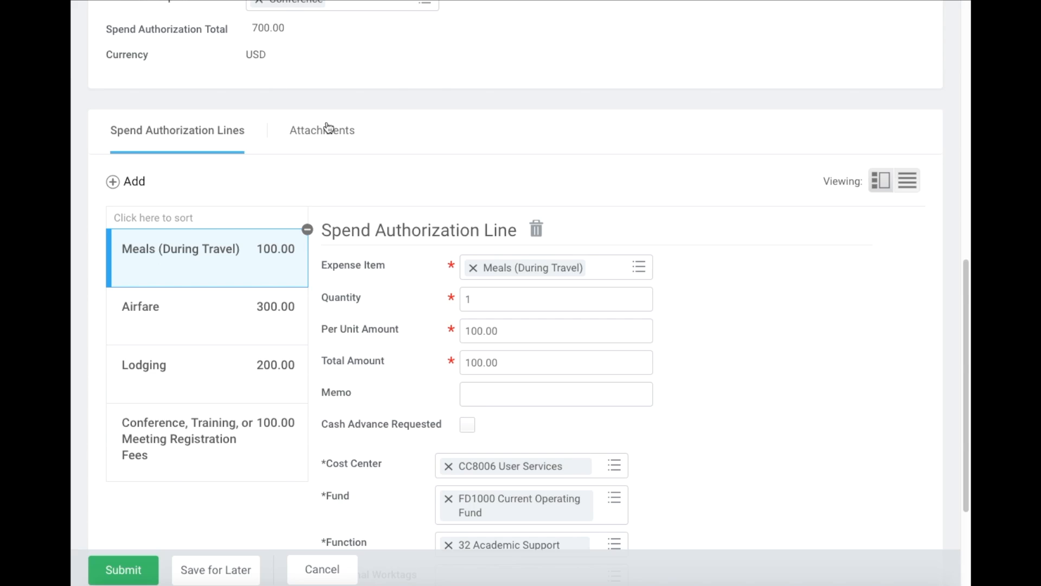
{"action": "scroll", "coordinate": [550, 117], "scroll_direction": "down", "scroll_amount": 3}
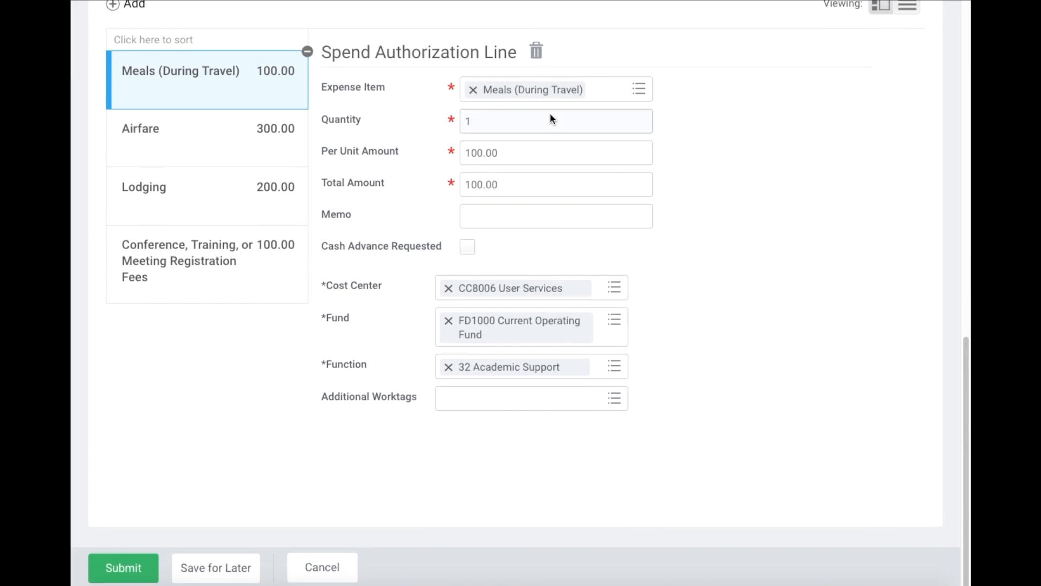
- Submit the 700.00 USD authorization and expand its Details and Process section
{"action": "left_click", "coordinate": [129, 572]}
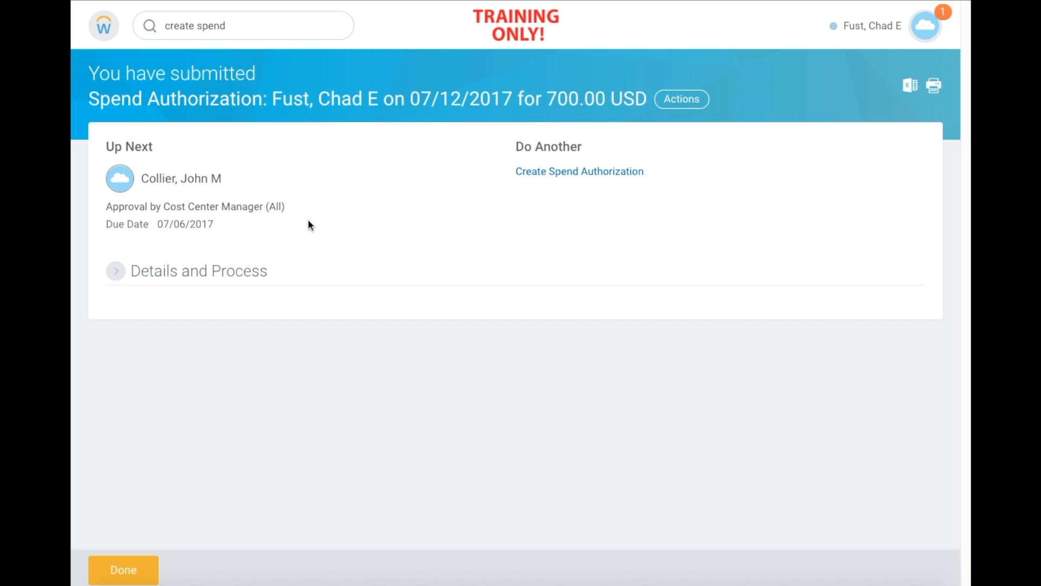
{"action": "left_click", "coordinate": [118, 275]}
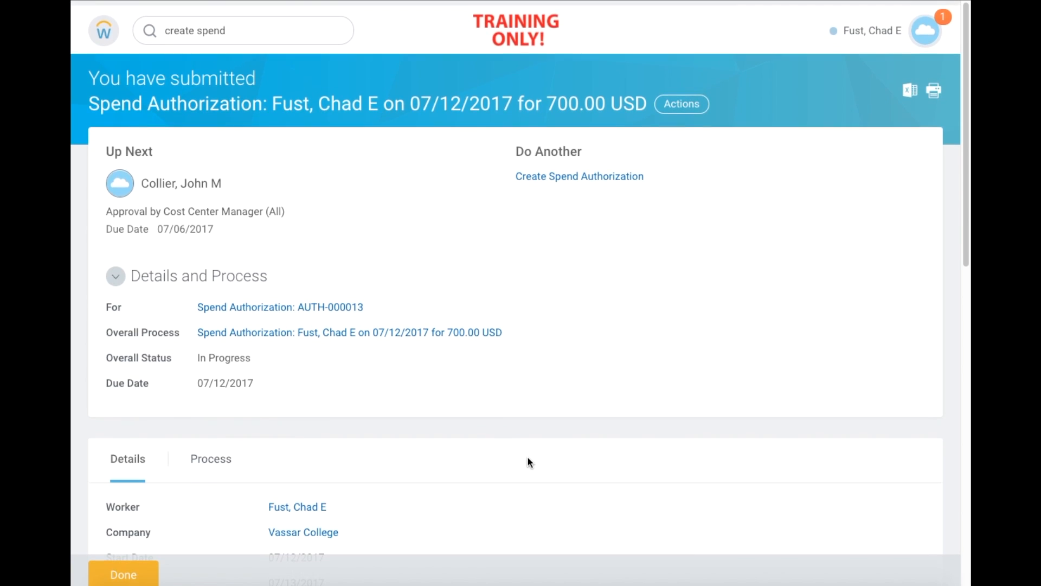
{"action": "scroll", "coordinate": [527, 456], "scroll_direction": "down", "scroll_amount": 3}
{"action": "scroll", "coordinate": [528, 458], "scroll_direction": "down", "scroll_amount": 2}
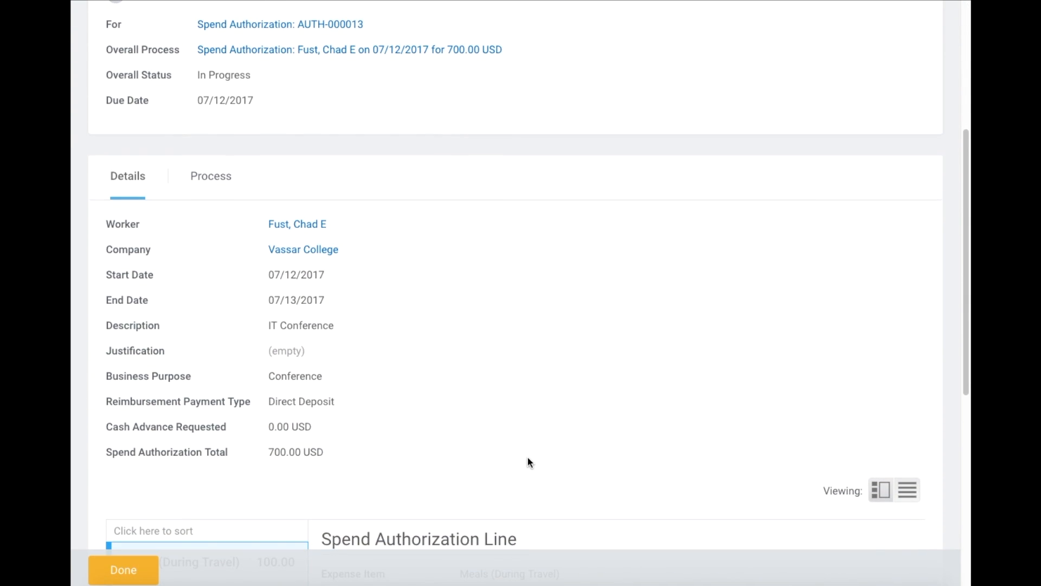
- Review the Process History showing Cost Center Manager approval pending, then close the confirmation
{"action": "left_click", "coordinate": [213, 182]}
{"action": "scroll", "coordinate": [594, 300], "scroll_direction": "down", "scroll_amount": 4}
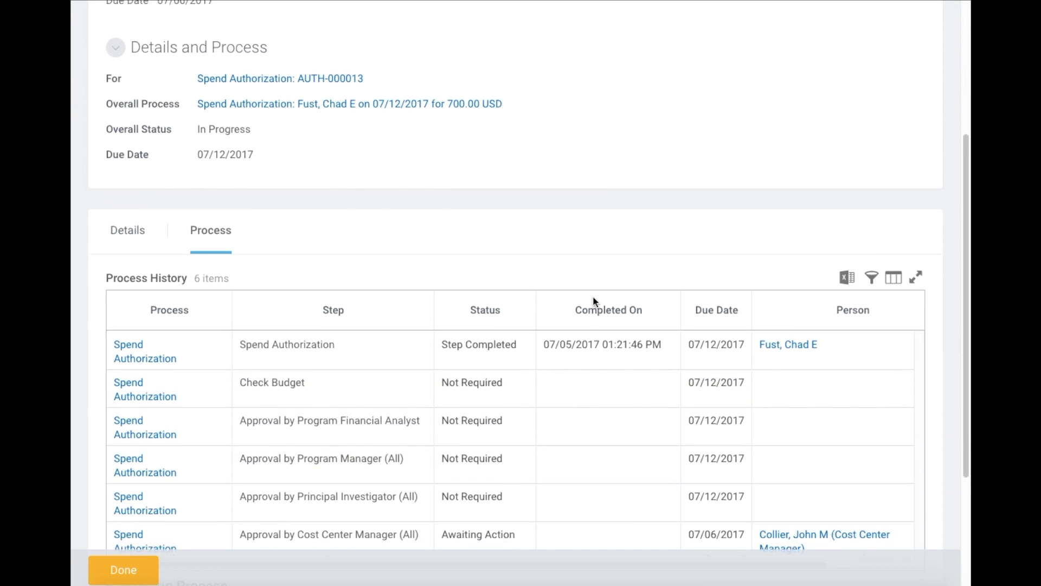
{"action": "scroll", "coordinate": [595, 302], "scroll_direction": "down", "scroll_amount": 1}
{"action": "scroll", "coordinate": [599, 510], "scroll_direction": "down", "scroll_amount": 1}
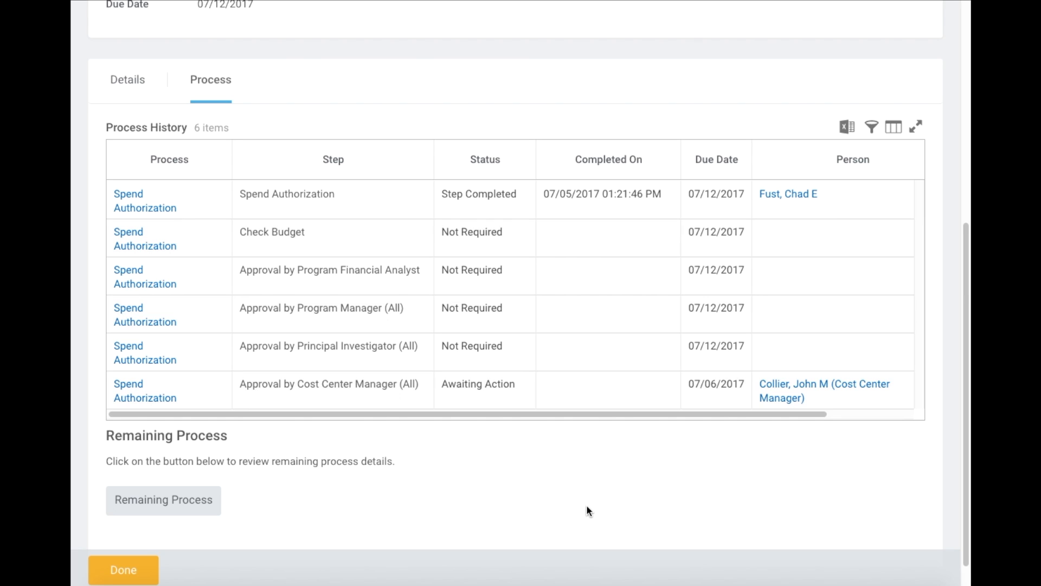
{"action": "scroll", "coordinate": [504, 380], "scroll_direction": "down", "scroll_amount": 1}
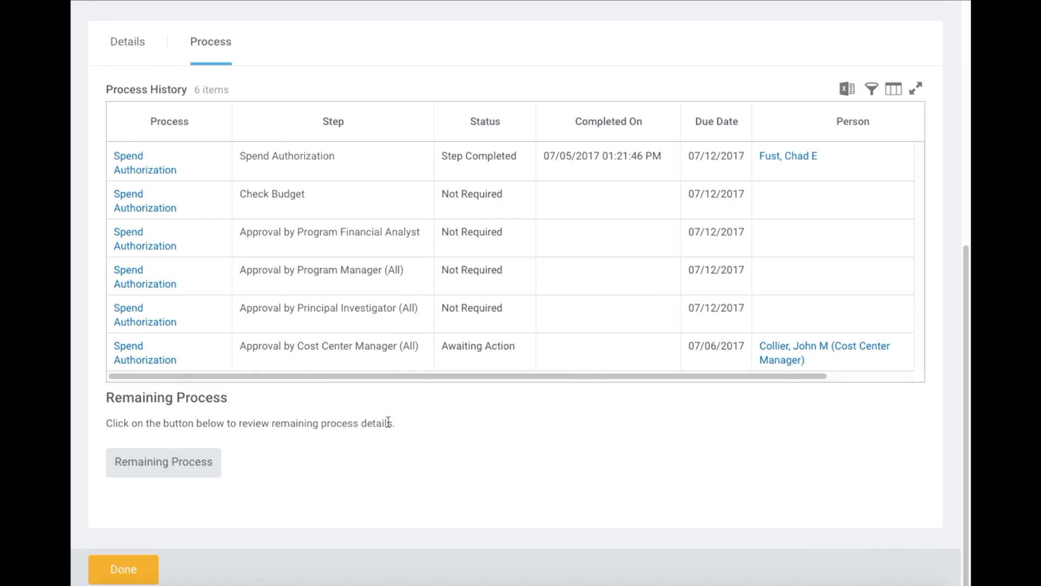
{"action": "scroll", "coordinate": [389, 424], "scroll_direction": "up", "scroll_amount": 1}
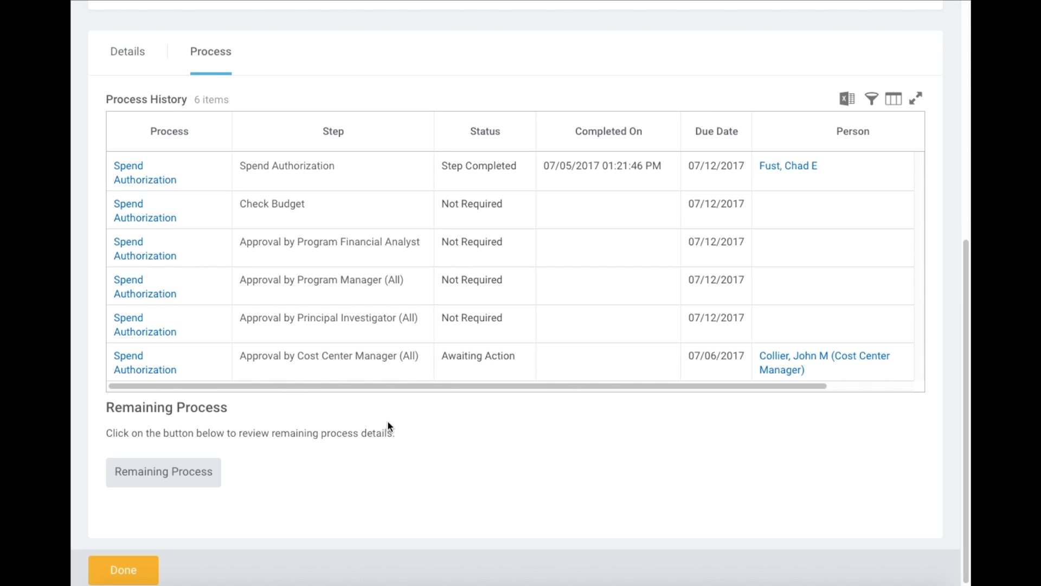
{"action": "scroll", "coordinate": [401, 338], "scroll_direction": "up", "scroll_amount": 1}
{"action": "scroll", "coordinate": [402, 338], "scroll_direction": "down", "scroll_amount": 1}
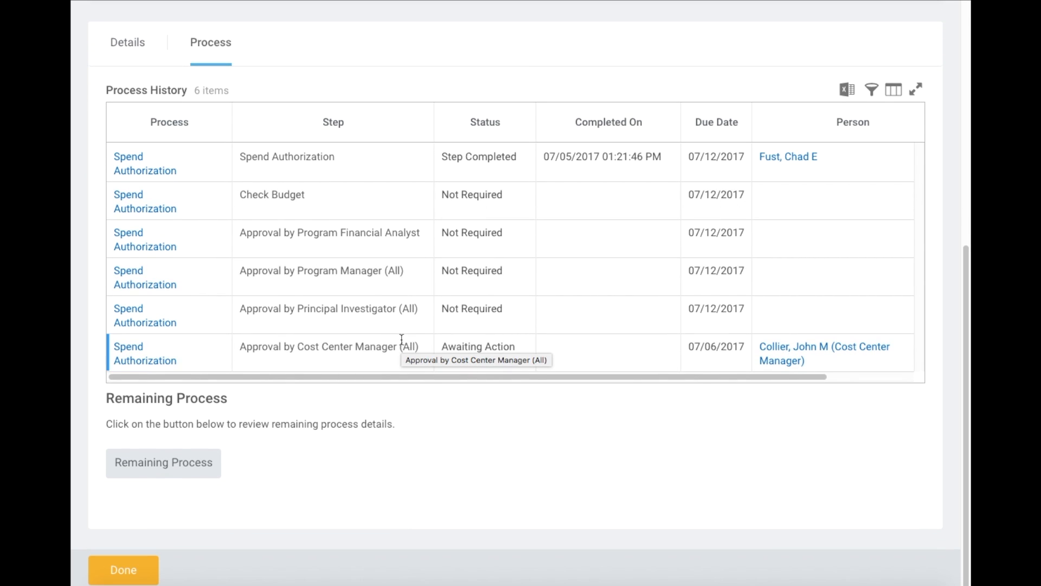
{"action": "scroll", "coordinate": [545, 213], "scroll_direction": "up", "scroll_amount": 8}
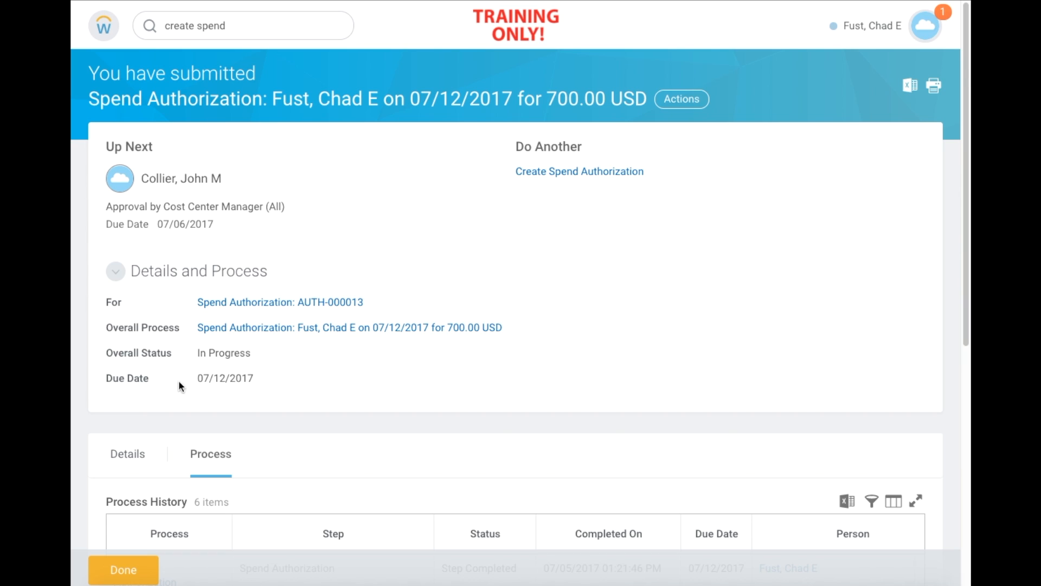
{"action": "left_click", "coordinate": [135, 569]}
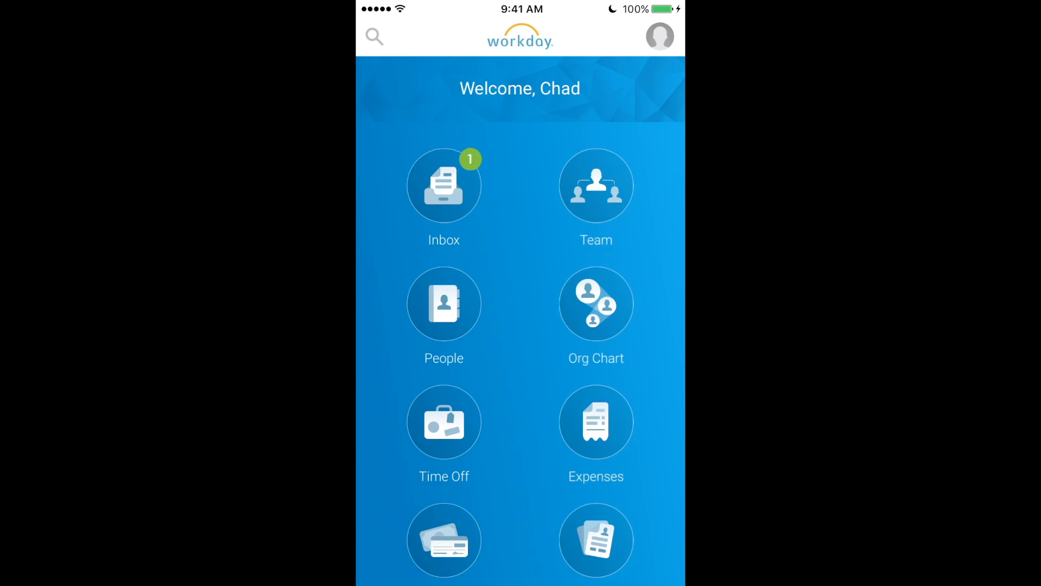
- Open the Expenses area from the Workday mobile home grid
{"action": "scroll", "coordinate": [521, 320], "scroll_direction": "down", "scroll_amount": 3}
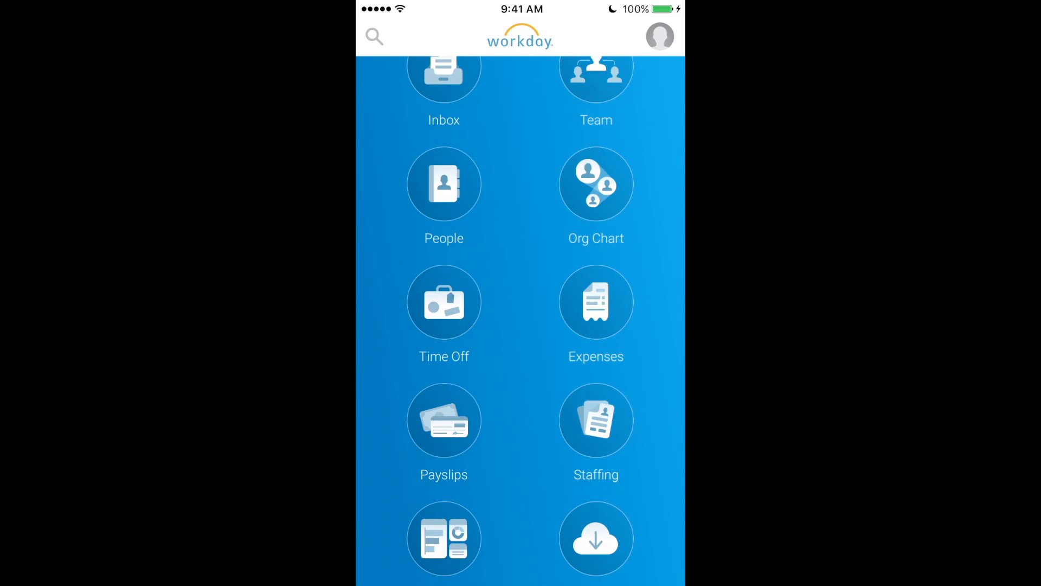
{"action": "left_click", "coordinate": [596, 301]}
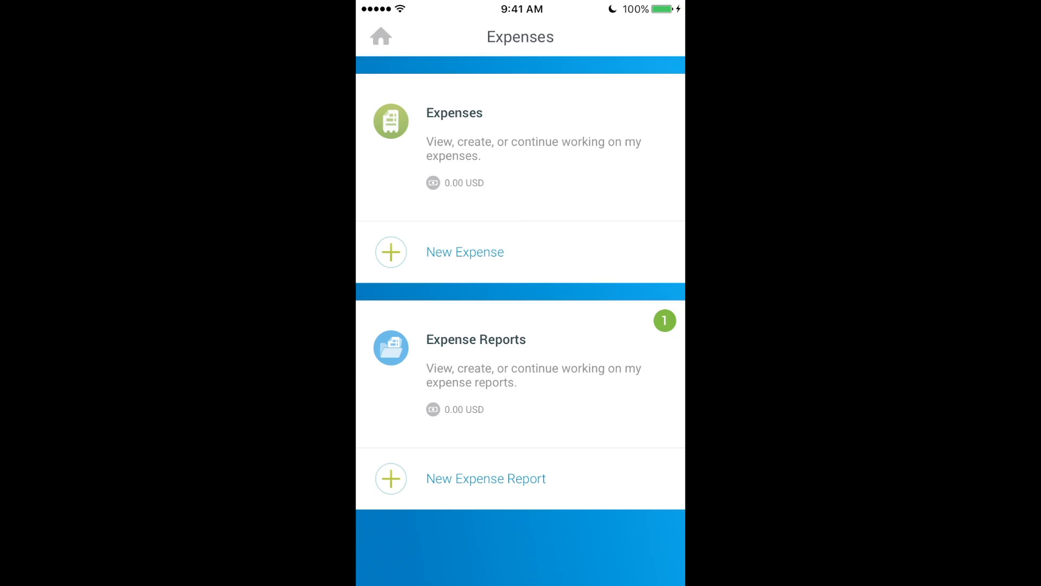
- Start a new expense and bring up the Take Photo, Choose Photo and Import Attachment options
{"action": "left_click", "coordinate": [465, 252]}
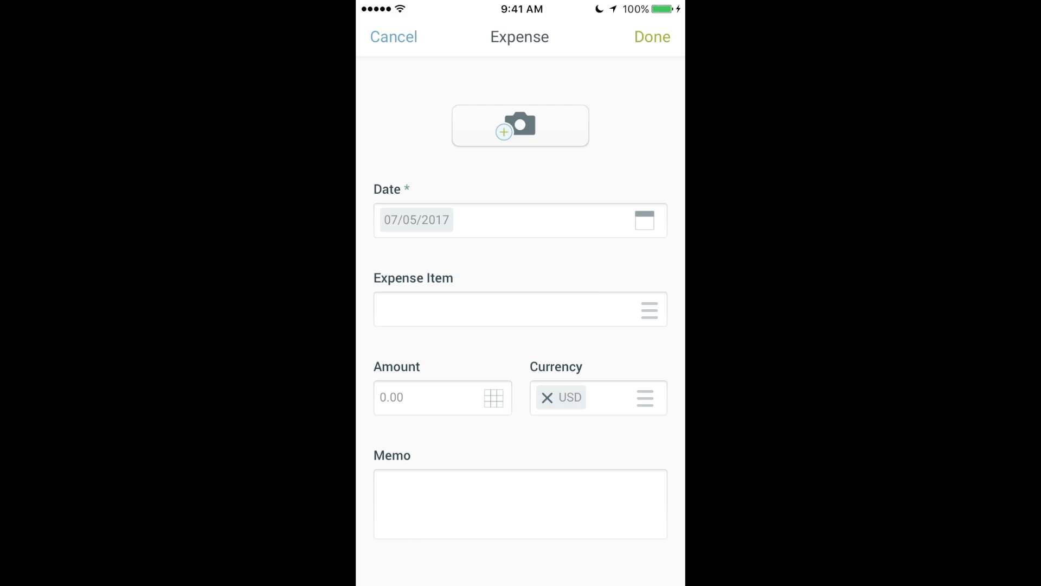
{"action": "left_click", "coordinate": [520, 126]}
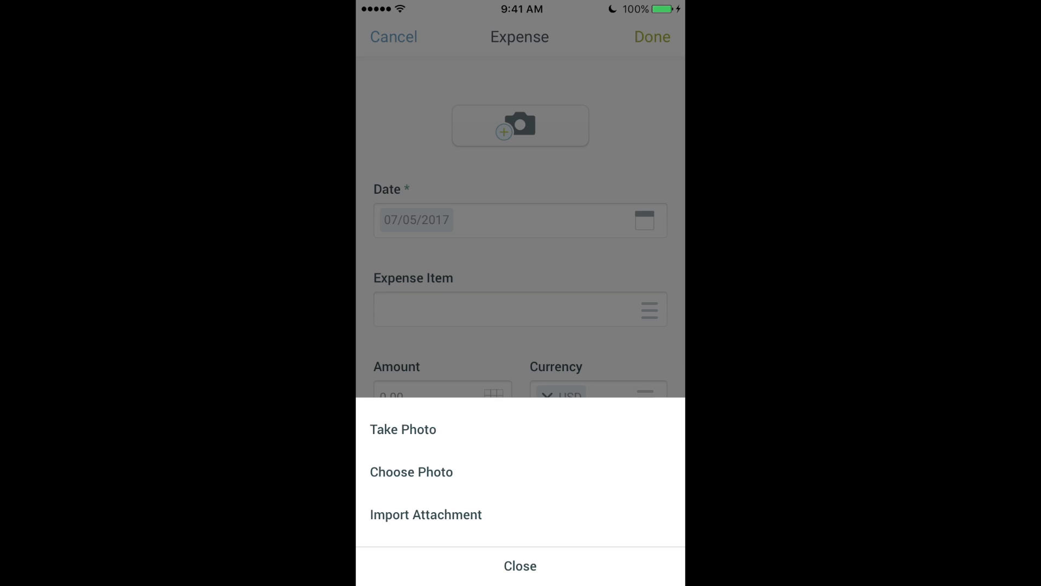
- Photograph the MTA train ticket receipt and attach it to the expense as IMAGE.JPG
{"action": "left_click", "coordinate": [403, 429]}
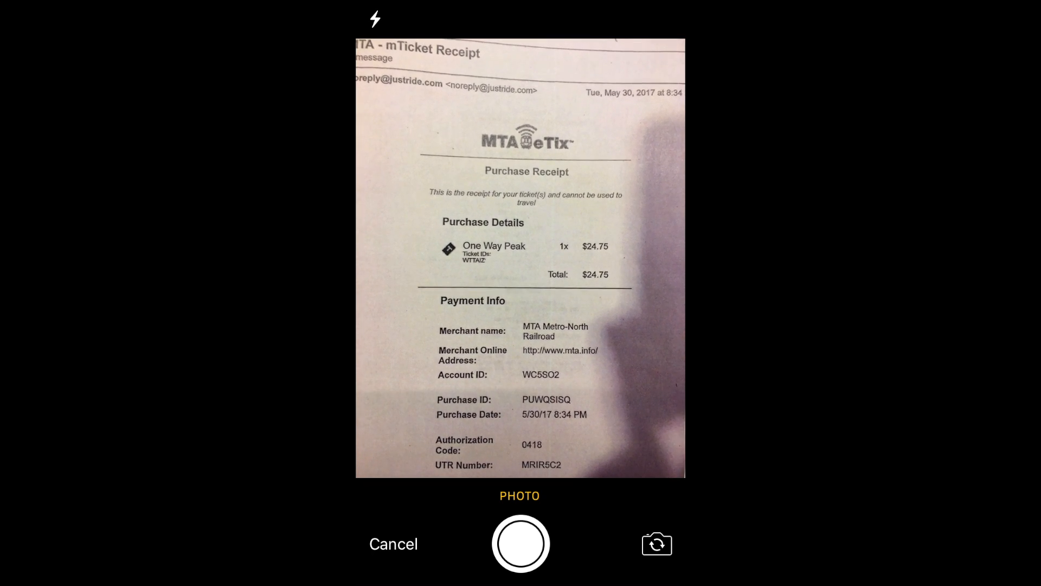
{"action": "left_click", "coordinate": [521, 543]}
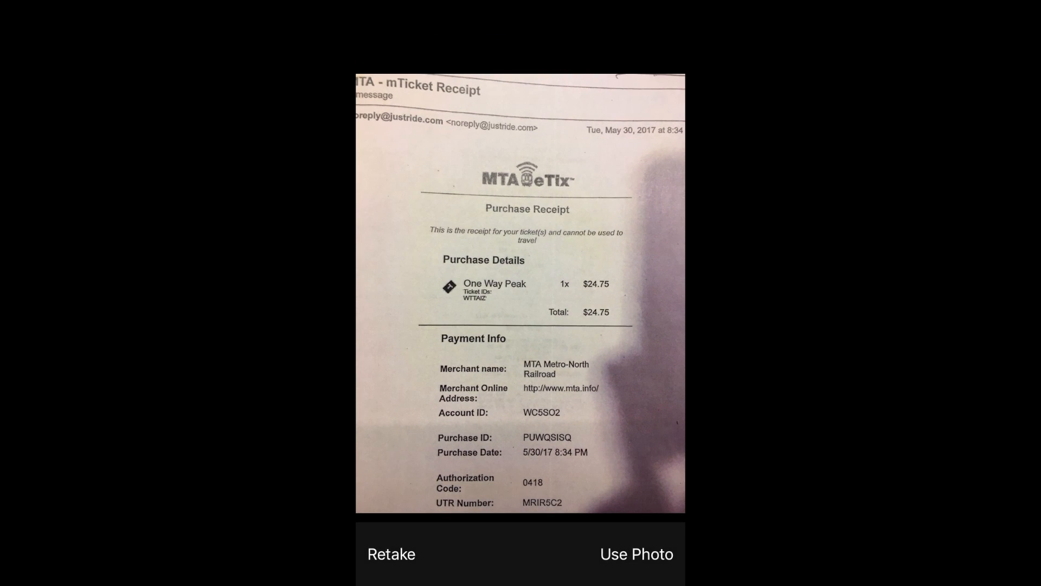
{"action": "left_click", "coordinate": [636, 553]}
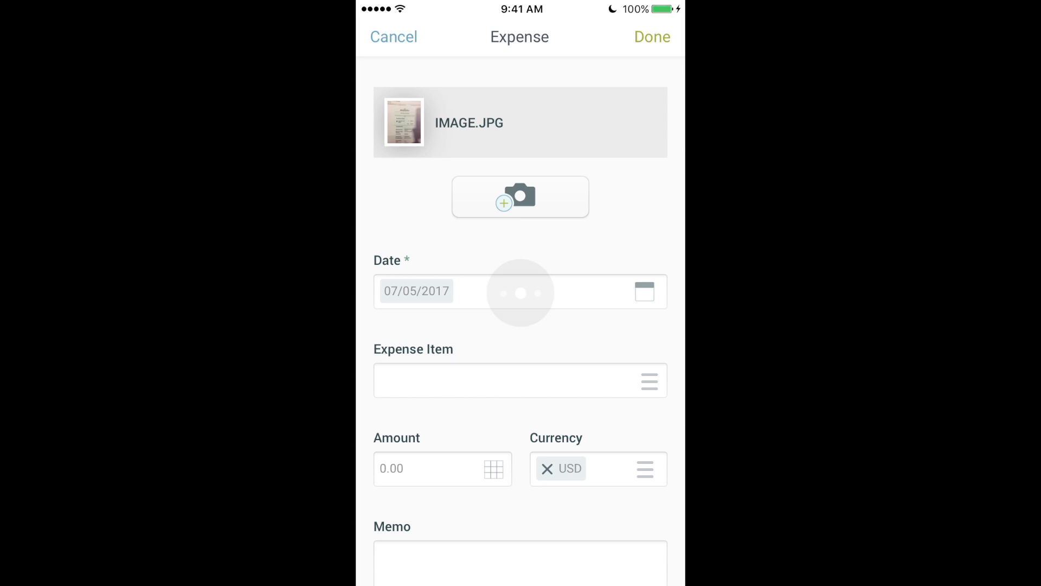
- Set the expense item to Taxi, Train and Ground Travel, found by searching 'train'
{"action": "scroll", "coordinate": [520, 326], "scroll_direction": "down", "scroll_amount": 2}
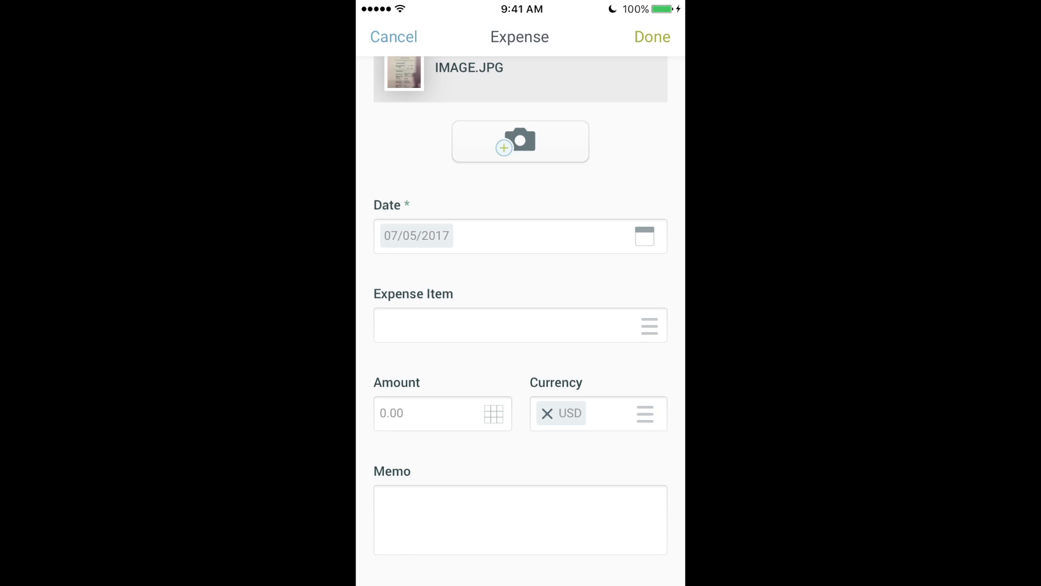
{"action": "left_click", "coordinate": [521, 325]}
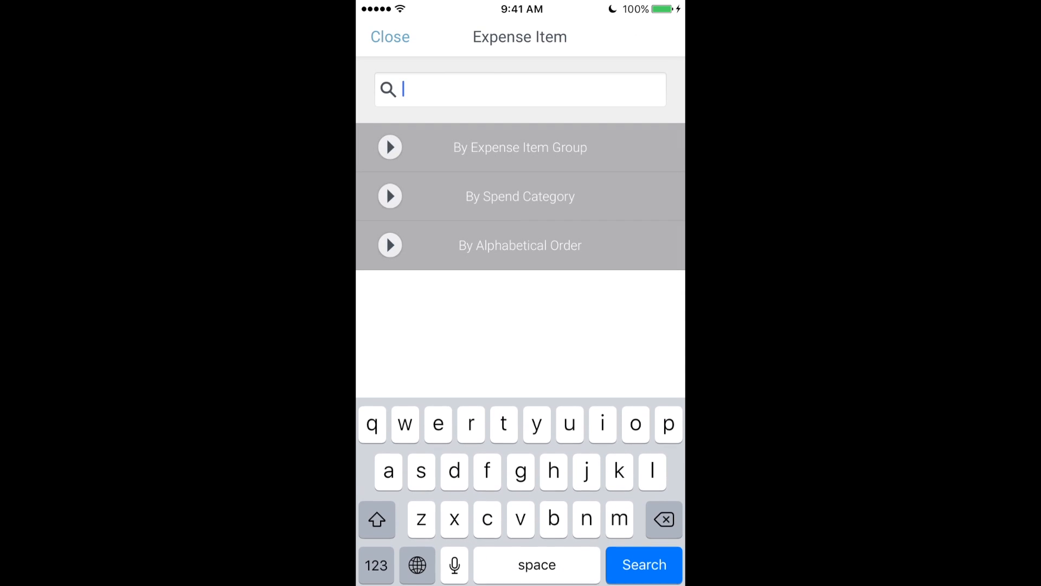
{"action": "type", "text": "tr"}
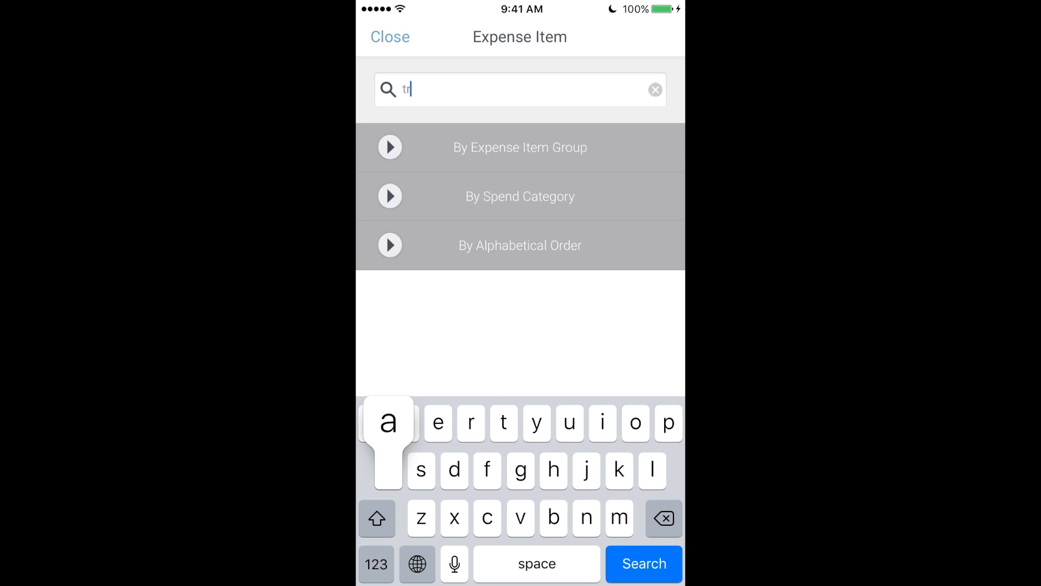
{"action": "type", "text": "ain"}
{"action": "key", "text": "Return"}
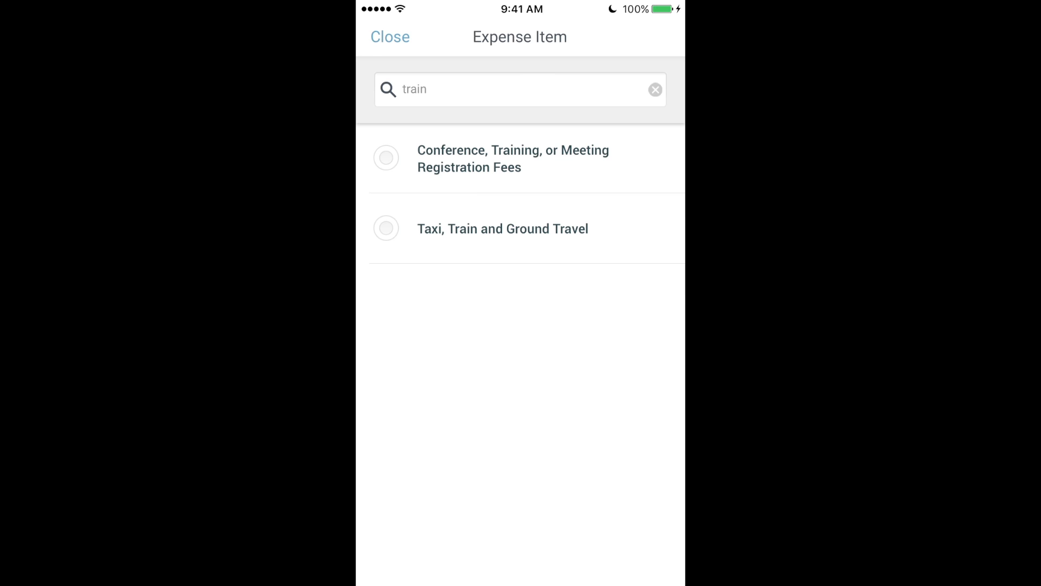
{"action": "left_click", "coordinate": [503, 228]}
- Enter amount 24.75 with memo 'Paid for train ticket with cash' and save the expense
{"action": "left_click", "coordinate": [441, 411]}
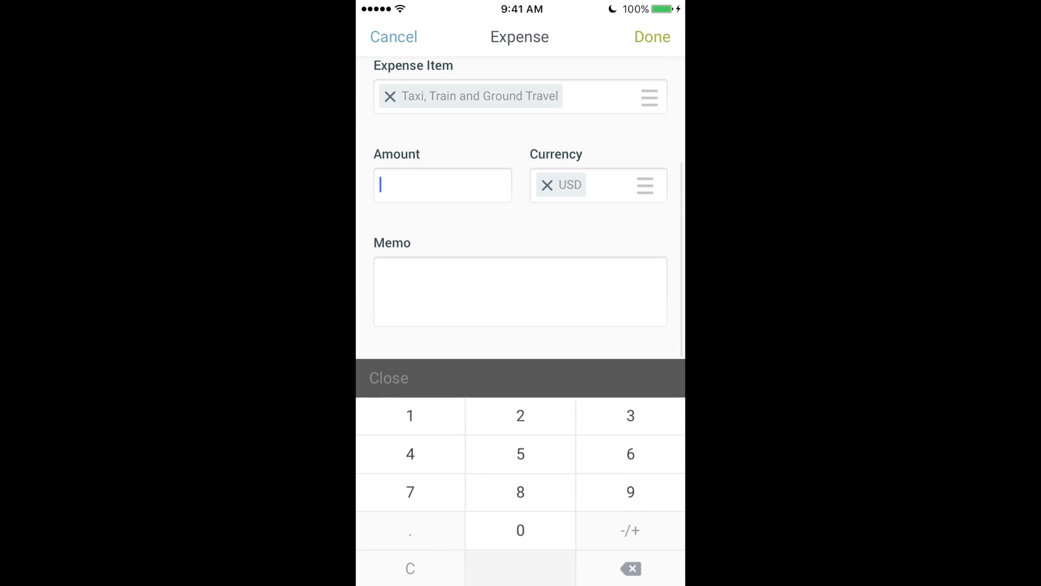
{"action": "type", "text": "24.75"}
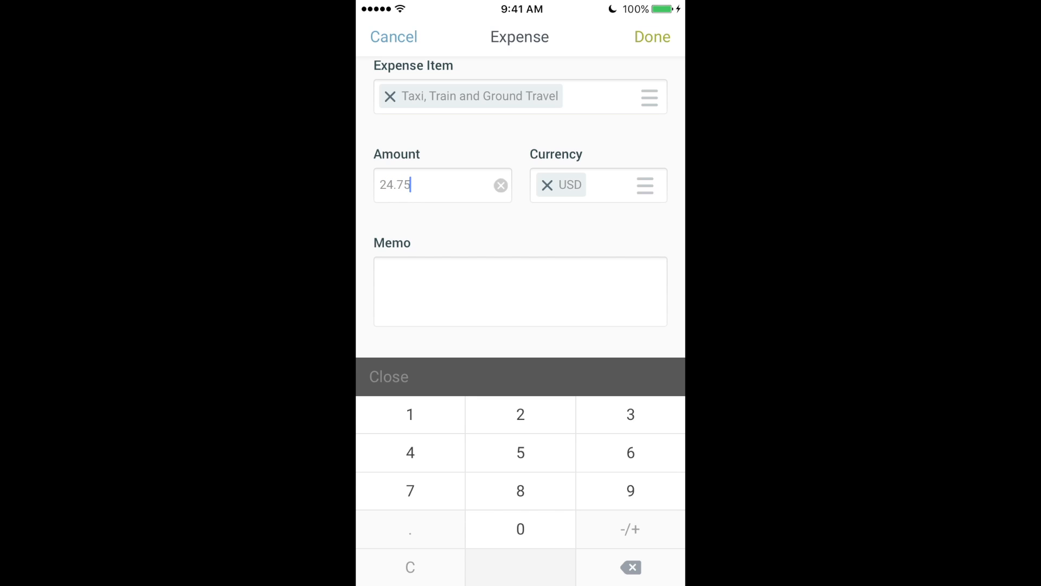
{"action": "left_click", "coordinate": [520, 292]}
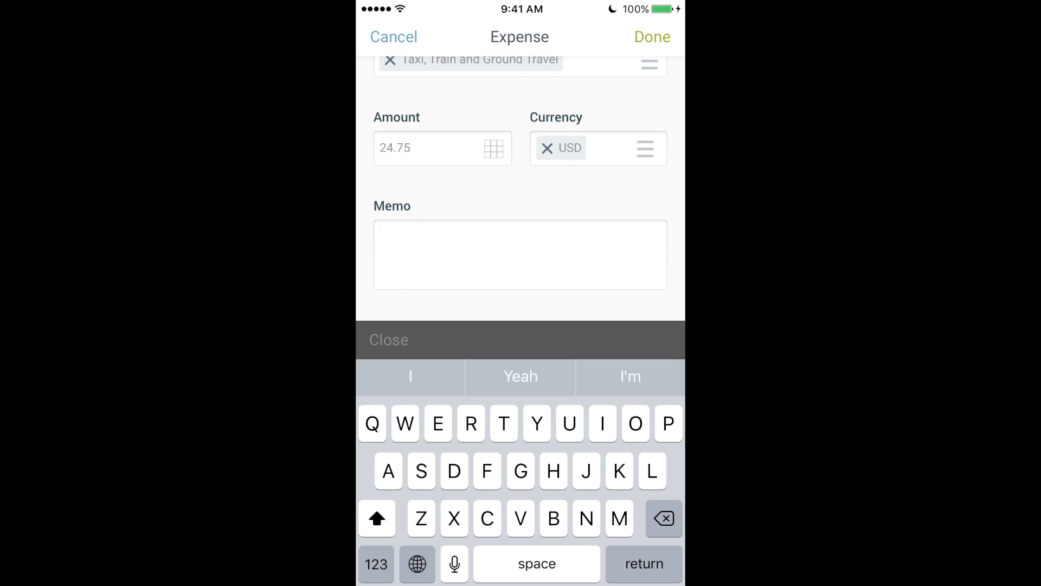
{"action": "type", "text": "Paid"}
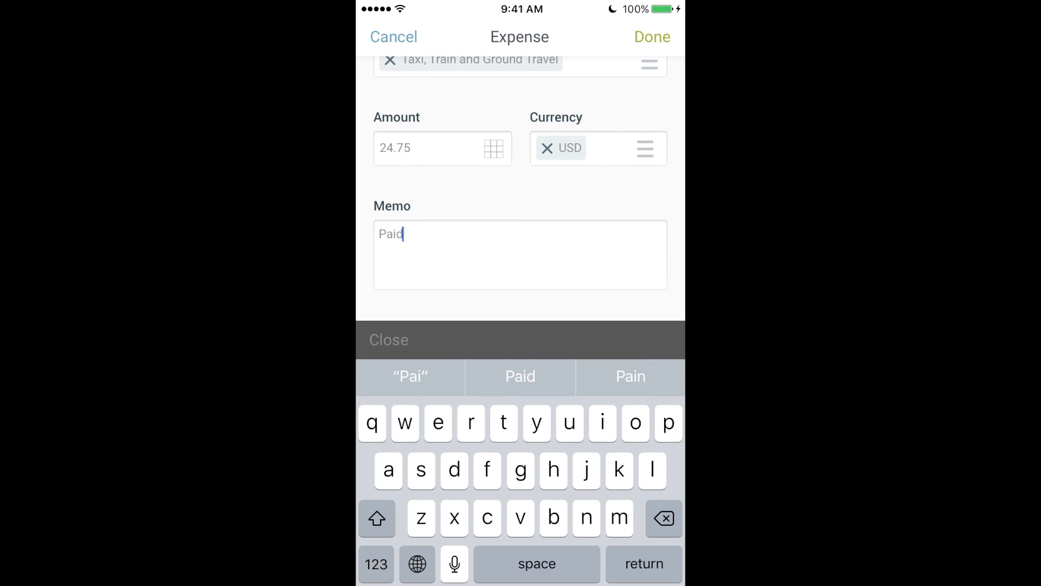
{"action": "type", "text": " for trai"}
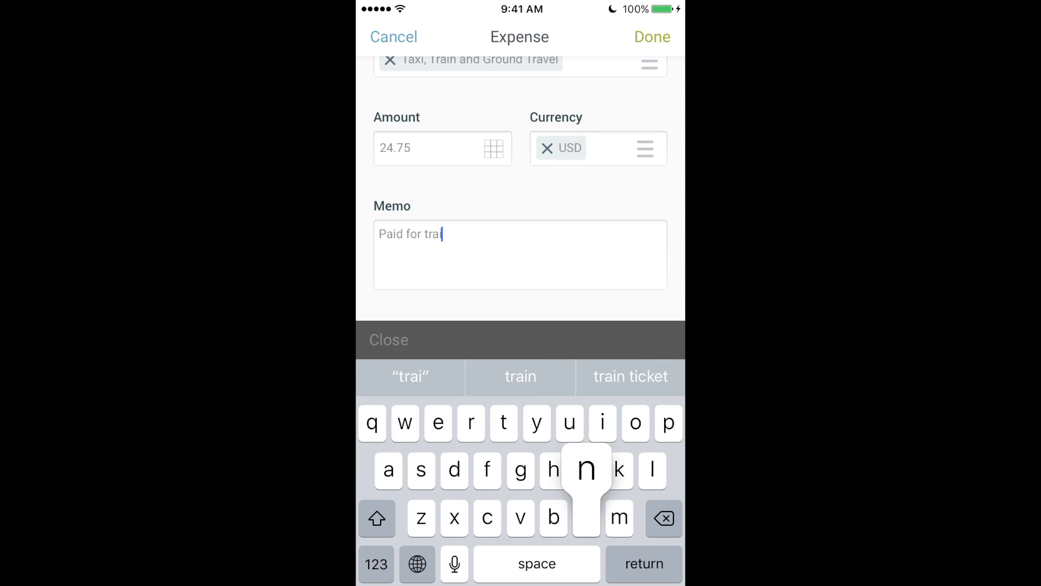
{"action": "type", "text": "n ticket "}
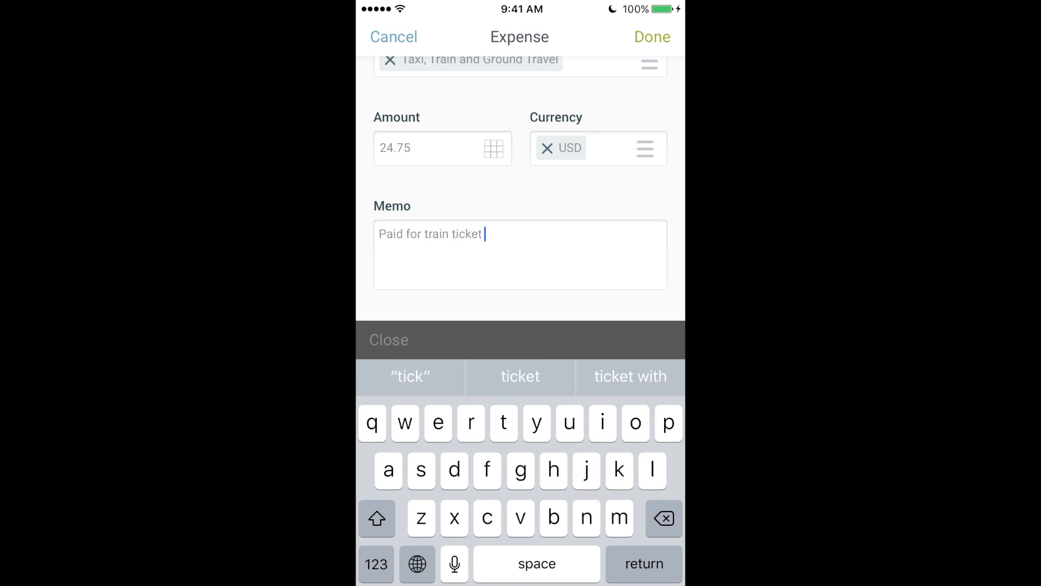
{"action": "type", "text": "with cash"}
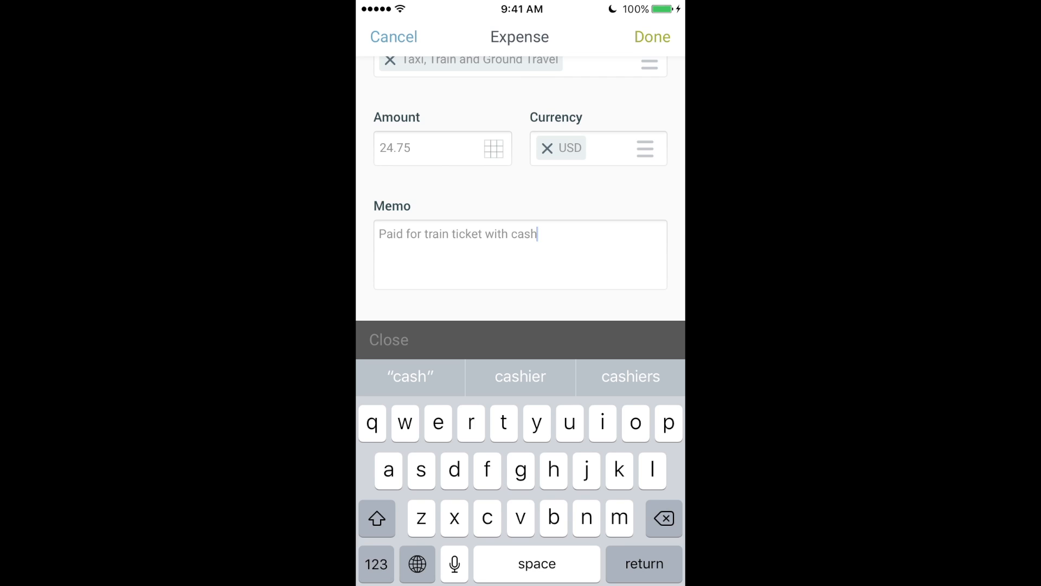
{"action": "left_click", "coordinate": [653, 36]}
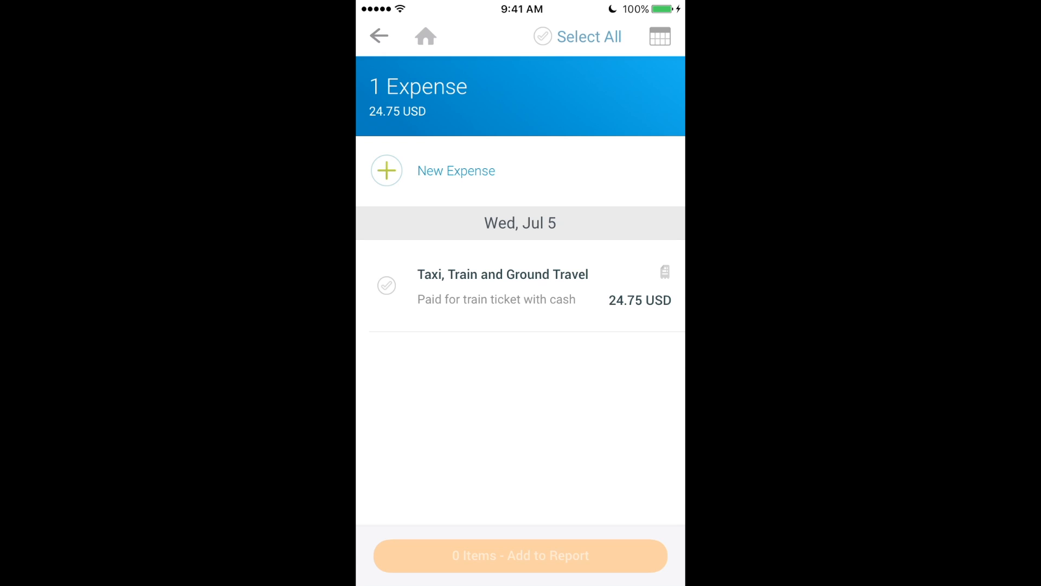
- Go from the mobile expenses list back to the Workday Home page
{"action": "left_click", "coordinate": [426, 37]}
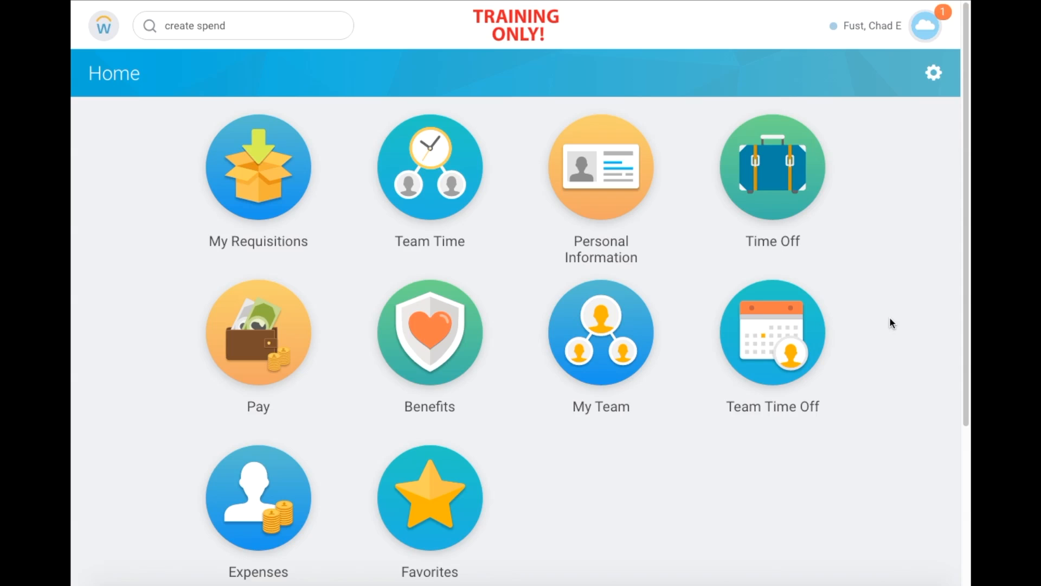
- Search 'create exp' and choose the Create Expense Report task
{"action": "left_click", "coordinate": [253, 28]}
{"action": "left_click_drag", "start_coordinate": [263, 28], "coordinate": [146, 28]}
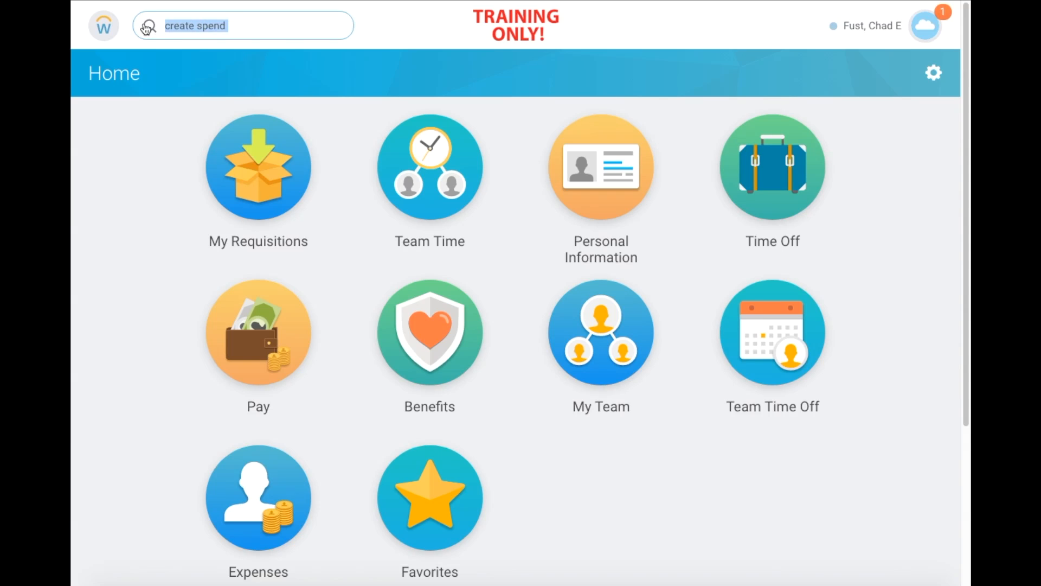
{"action": "type", "text": "create "}
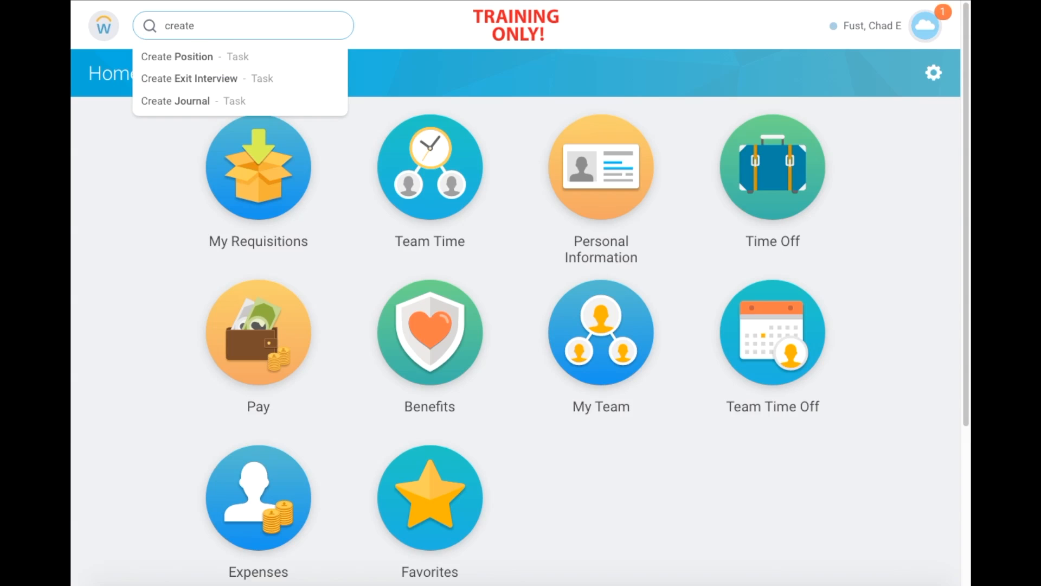
{"action": "type", "text": "e"}
{"action": "key", "text": "BackSpace"}
{"action": "type", "text": "exp"}
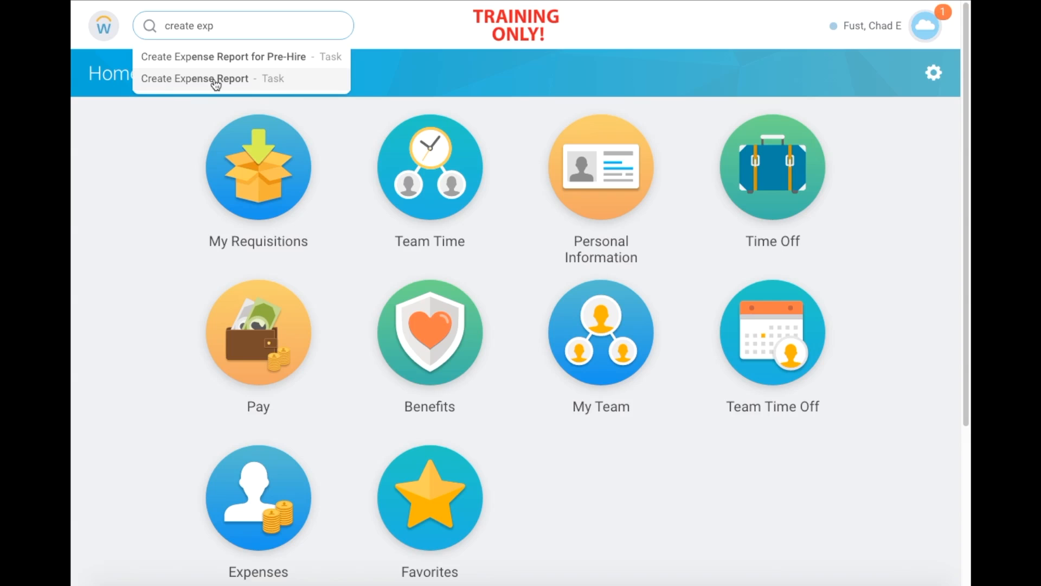
{"action": "left_click", "coordinate": [216, 78]}
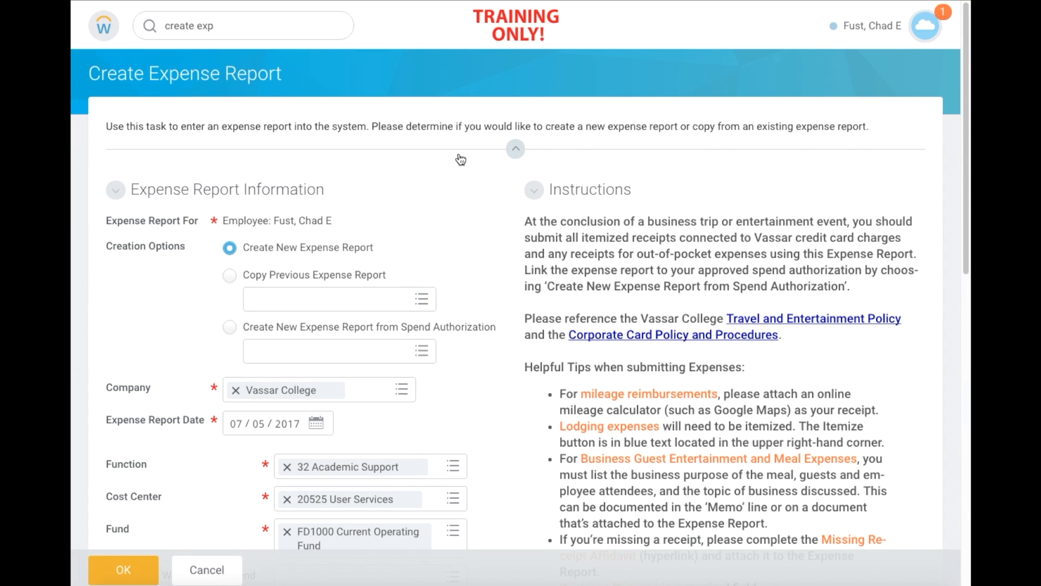
{"action": "scroll", "coordinate": [460, 160], "scroll_direction": "down", "scroll_amount": 3}
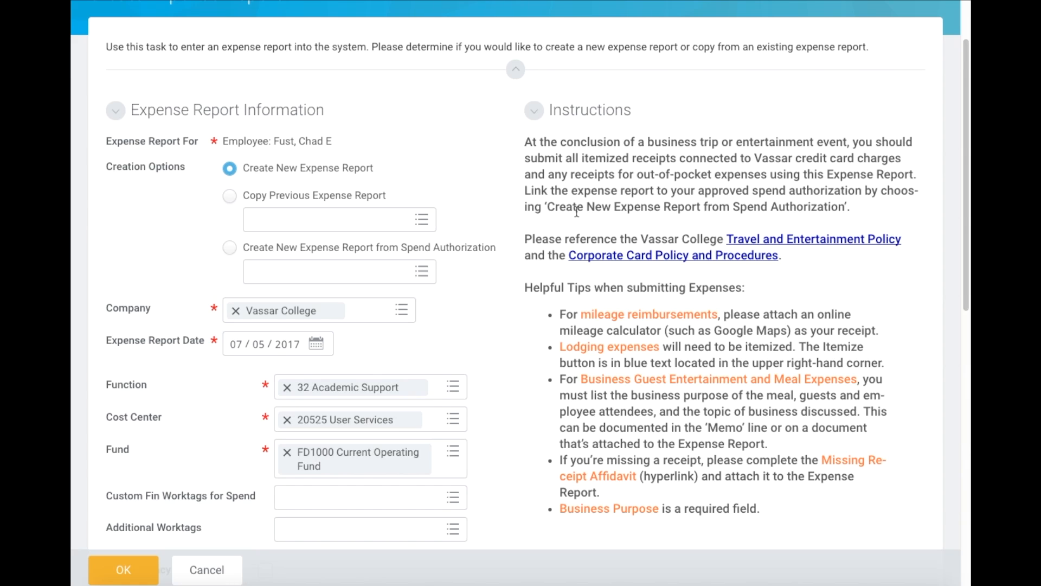
{"action": "scroll", "coordinate": [577, 211], "scroll_direction": "down", "scroll_amount": 1}
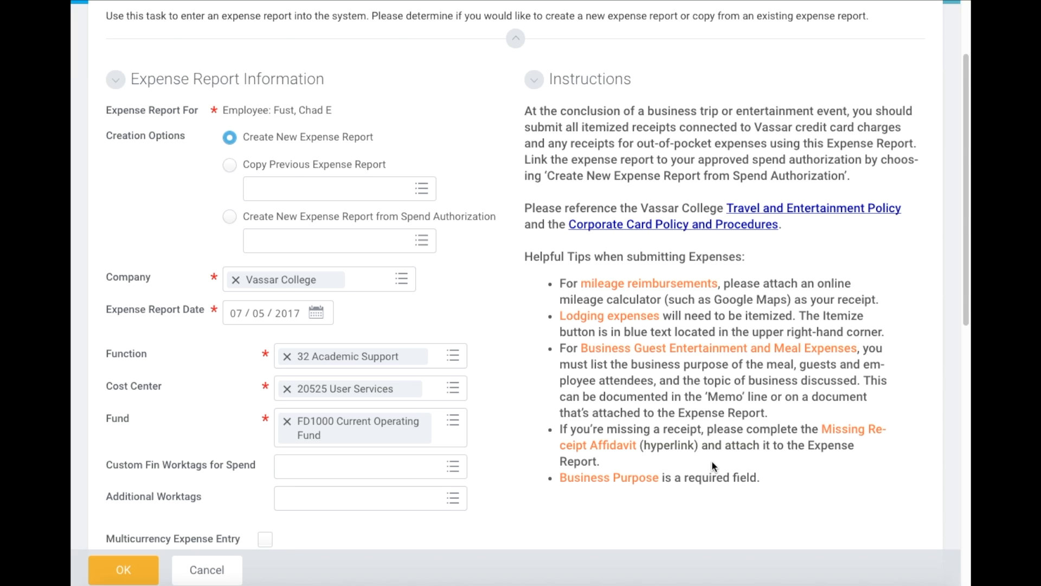
{"action": "scroll", "coordinate": [527, 485], "scroll_direction": "down", "scroll_amount": 1}
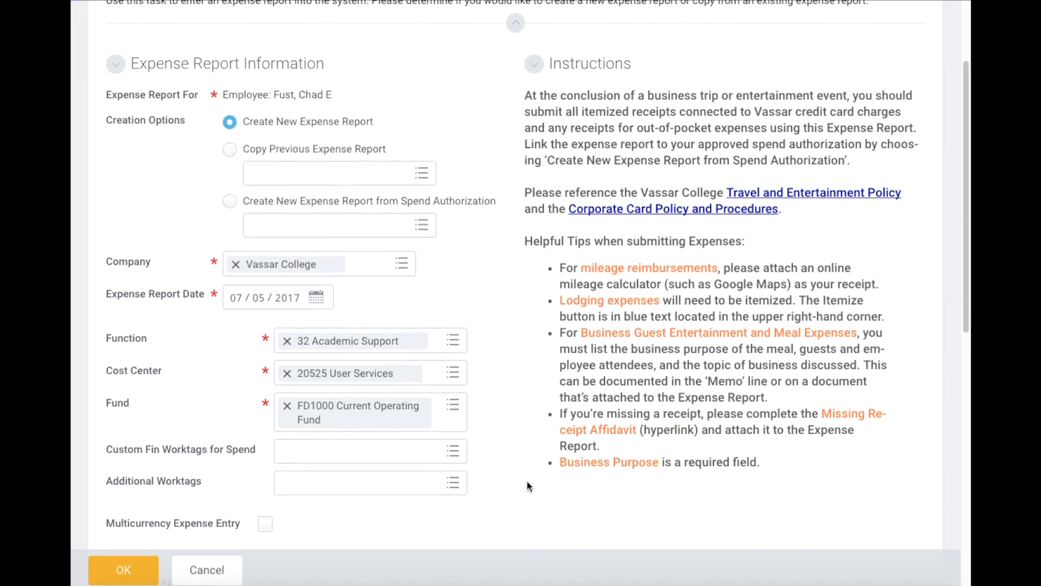
{"action": "scroll", "coordinate": [527, 484], "scroll_direction": "down", "scroll_amount": 1}
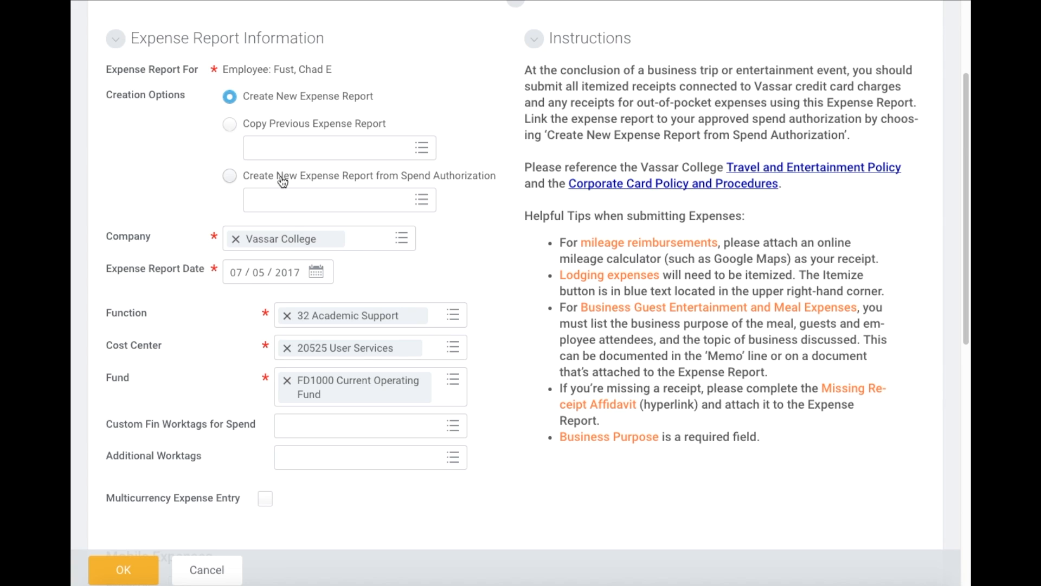
{"action": "left_click", "coordinate": [232, 178]}
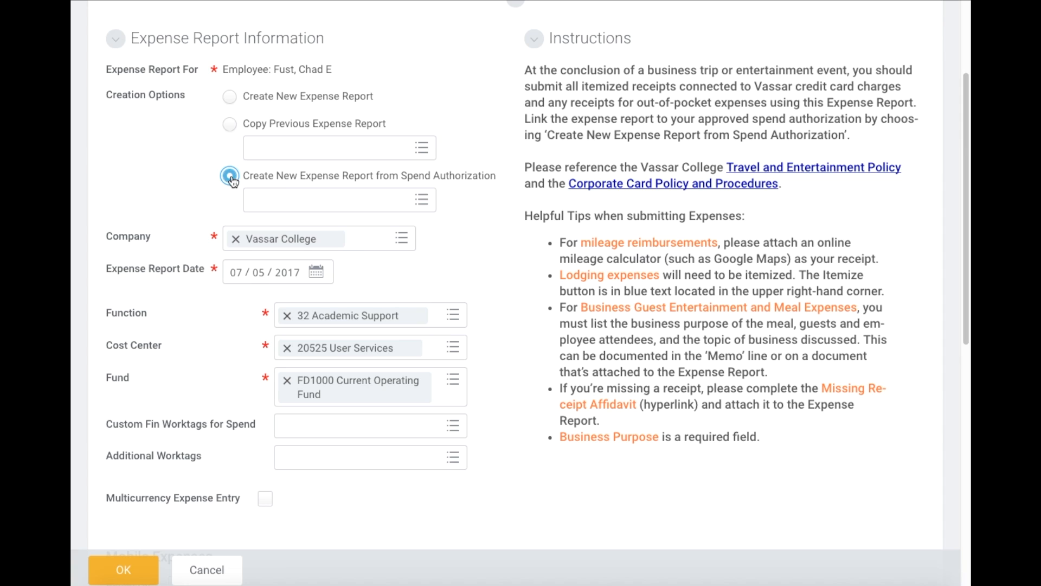
- Link the report to the 07/12/2017 IT Conference 700.00 USD spend authorization
{"action": "left_click", "coordinate": [359, 202]}
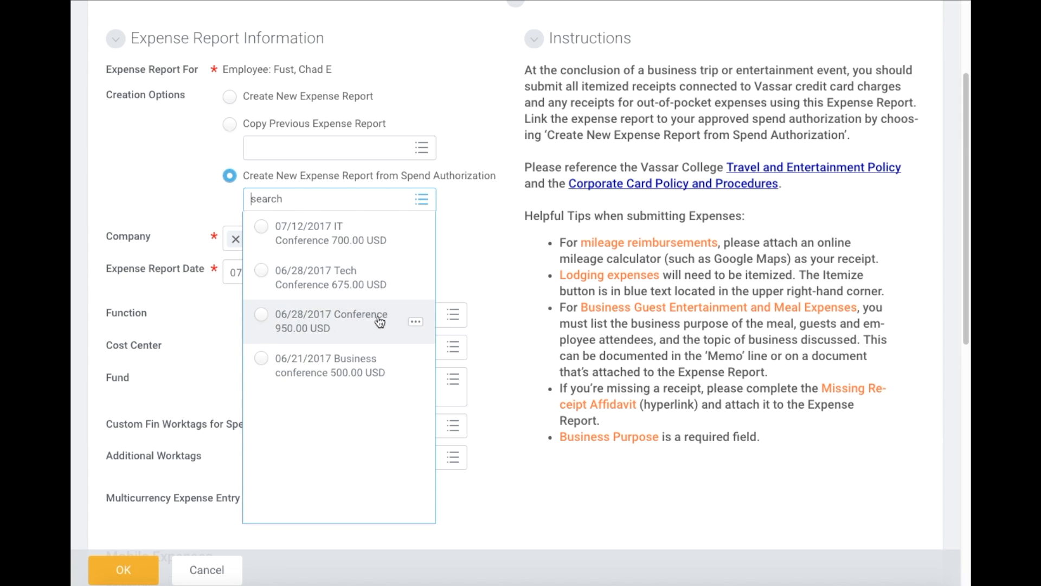
{"action": "left_click", "coordinate": [359, 240]}
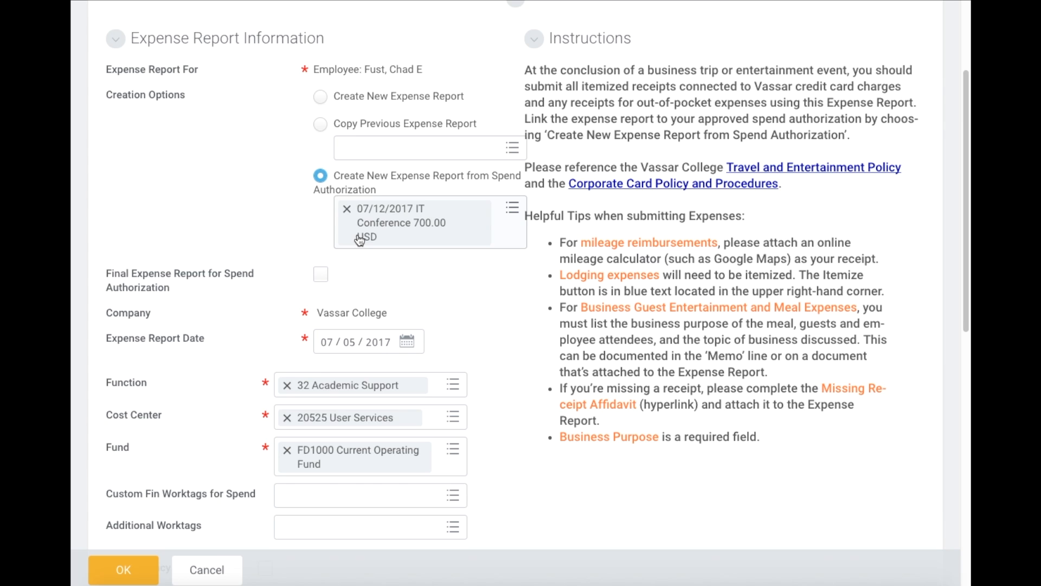
{"action": "scroll", "coordinate": [269, 230], "scroll_direction": "down", "scroll_amount": 3}
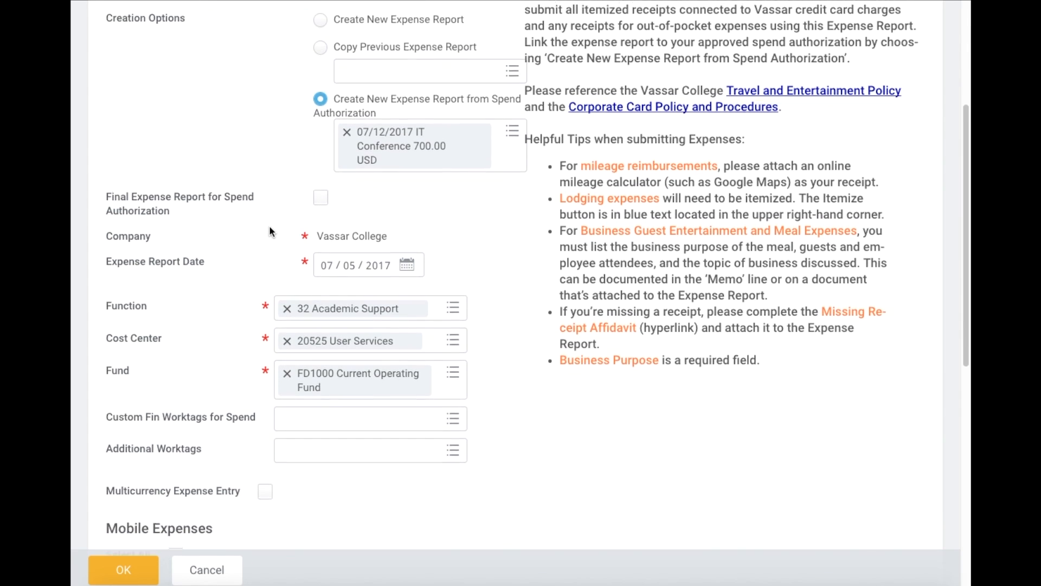
{"action": "scroll", "coordinate": [269, 227], "scroll_direction": "down", "scroll_amount": 1}
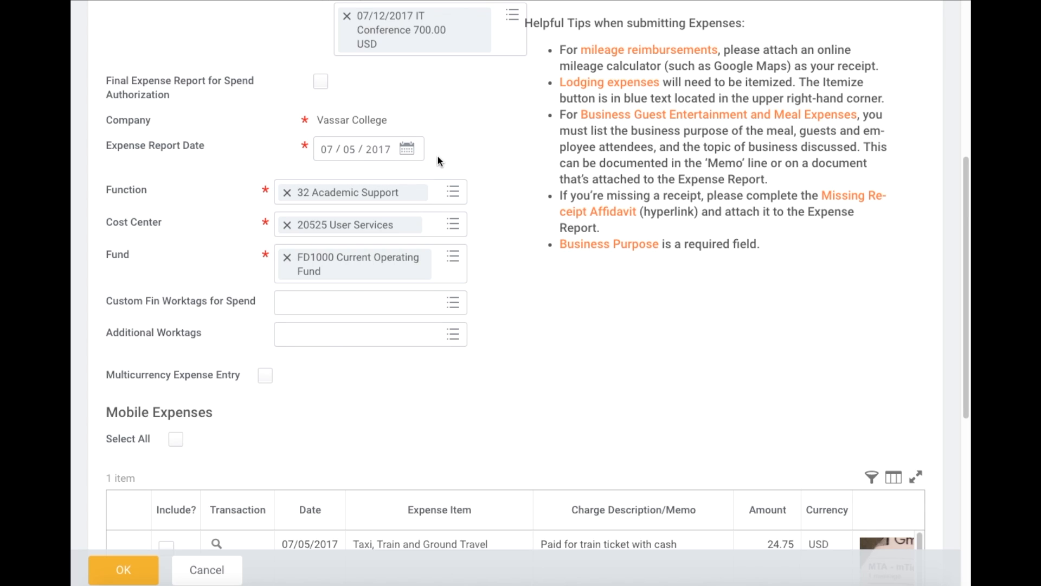
- Replace cost center 20525 User Services with CC8006 User Services, letting Fund fill as FD1000
{"action": "scroll", "coordinate": [459, 154], "scroll_direction": "down", "scroll_amount": 1}
{"action": "scroll", "coordinate": [459, 153], "scroll_direction": "down", "scroll_amount": 1}
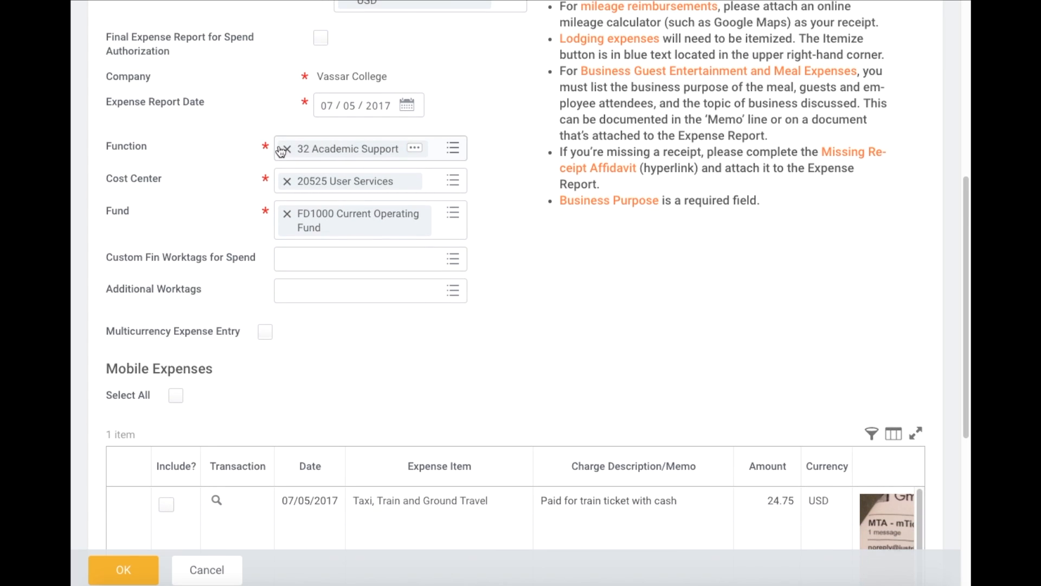
{"action": "left_click", "coordinate": [287, 183]}
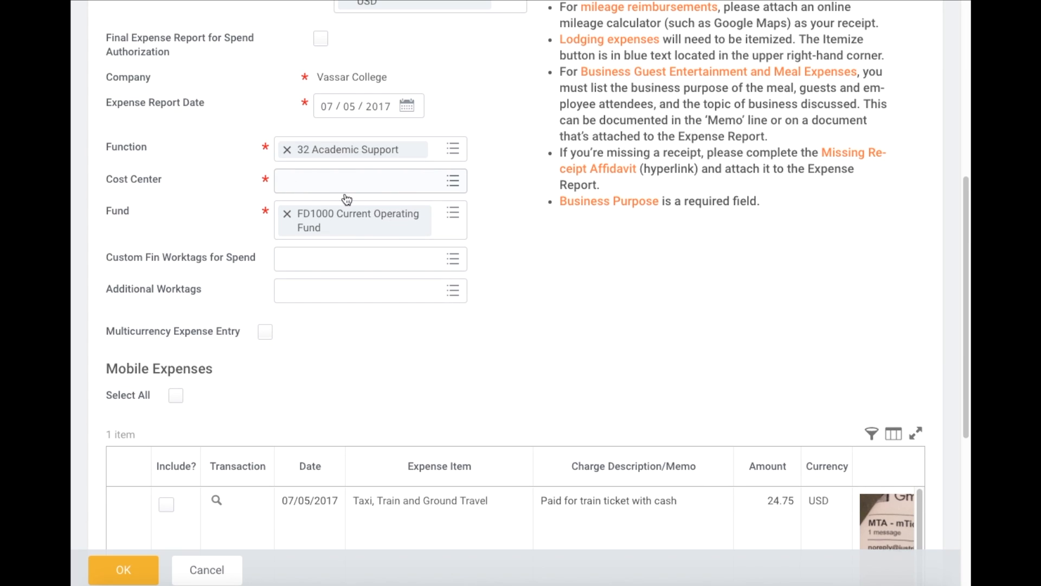
{"action": "left_click", "coordinate": [369, 180]}
{"action": "type", "text": "user "}
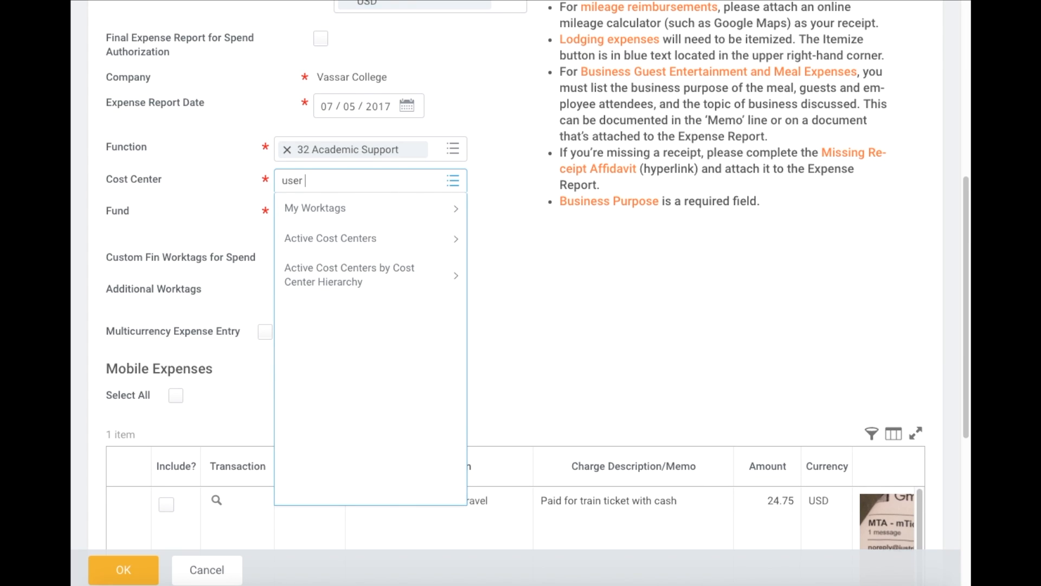
{"action": "type", "text": "ser"}
{"action": "key", "text": "Return"}
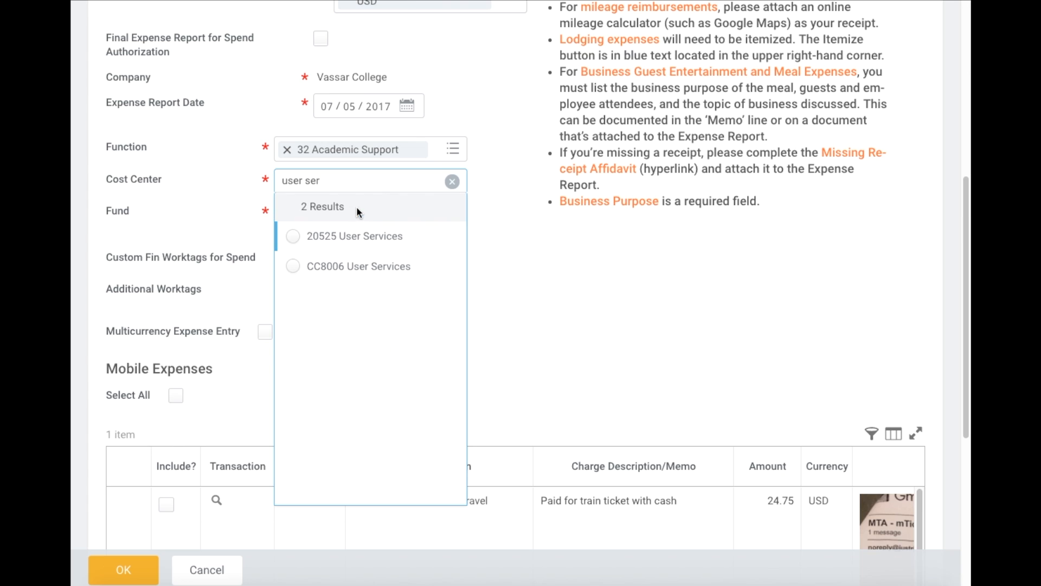
{"action": "left_click", "coordinate": [347, 266]}
{"action": "left_click", "coordinate": [552, 291]}
{"action": "scroll", "coordinate": [541, 269], "scroll_direction": "down", "scroll_amount": 1}
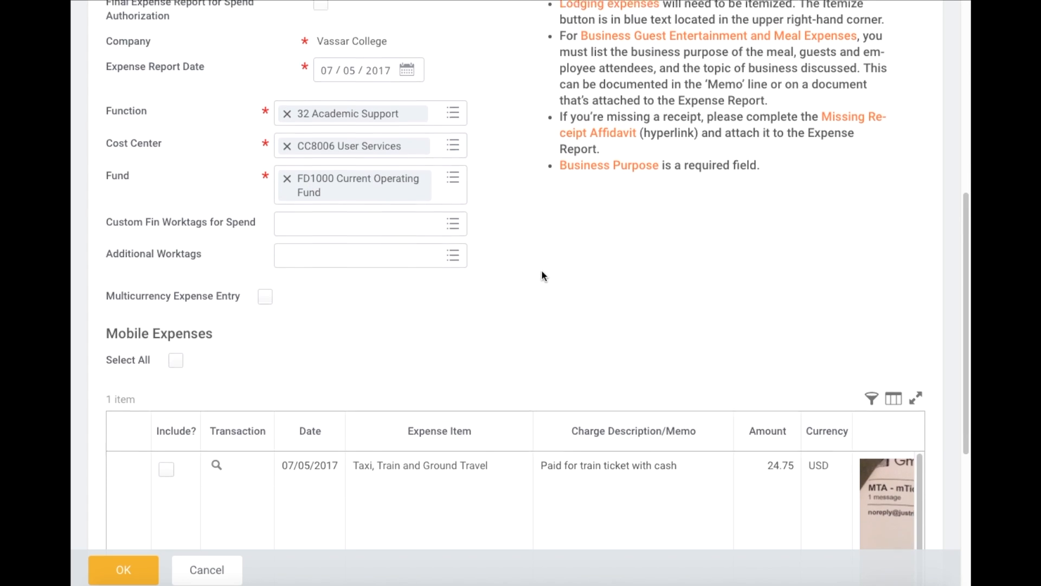
{"action": "scroll", "coordinate": [445, 218], "scroll_direction": "up", "scroll_amount": 1}
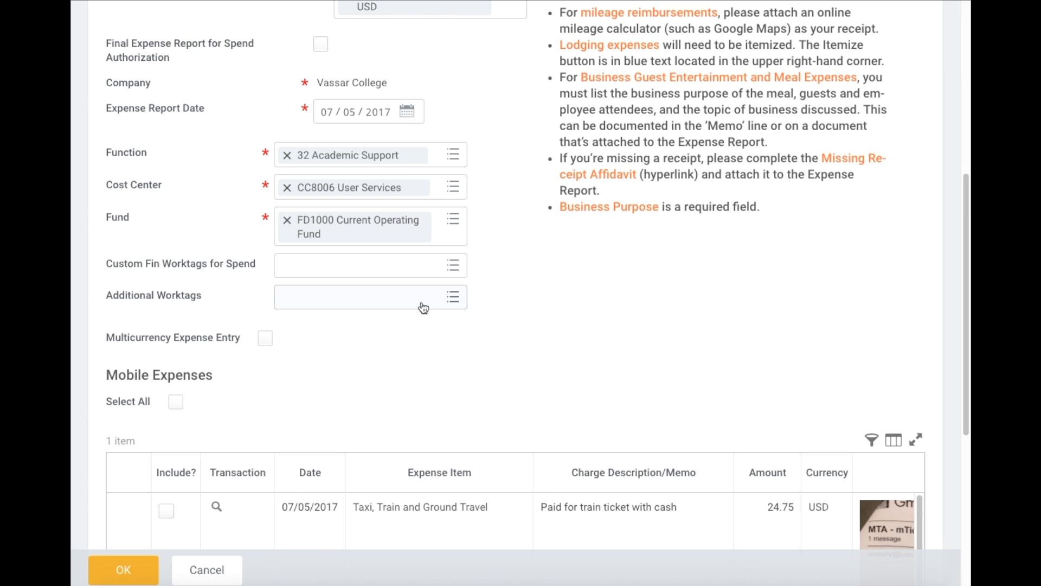
- Add grant worktag GR000037 from Grant > Grants, then remove the Getty Foundation grant tag
{"action": "left_click", "coordinate": [398, 303]}
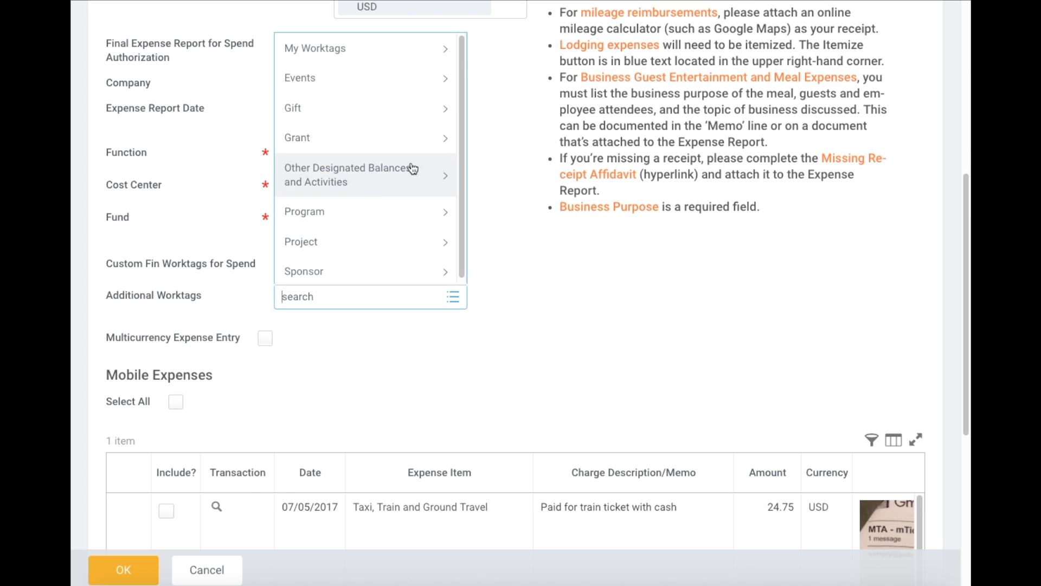
{"action": "scroll", "coordinate": [419, 216], "scroll_direction": "down", "scroll_amount": 1}
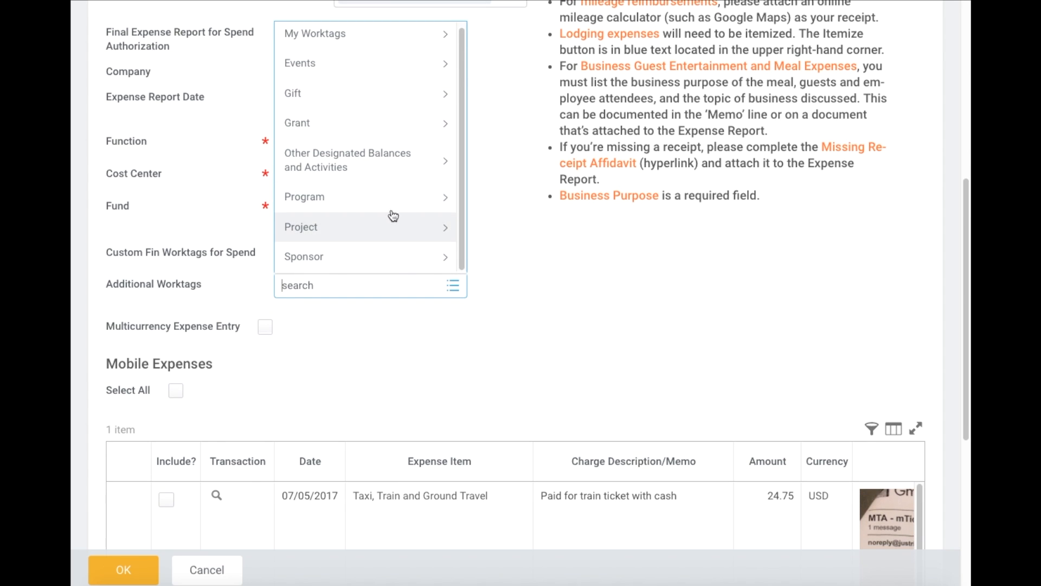
{"action": "scroll", "coordinate": [392, 197], "scroll_direction": "up", "scroll_amount": 2}
{"action": "scroll", "coordinate": [393, 197], "scroll_direction": "up", "scroll_amount": 1}
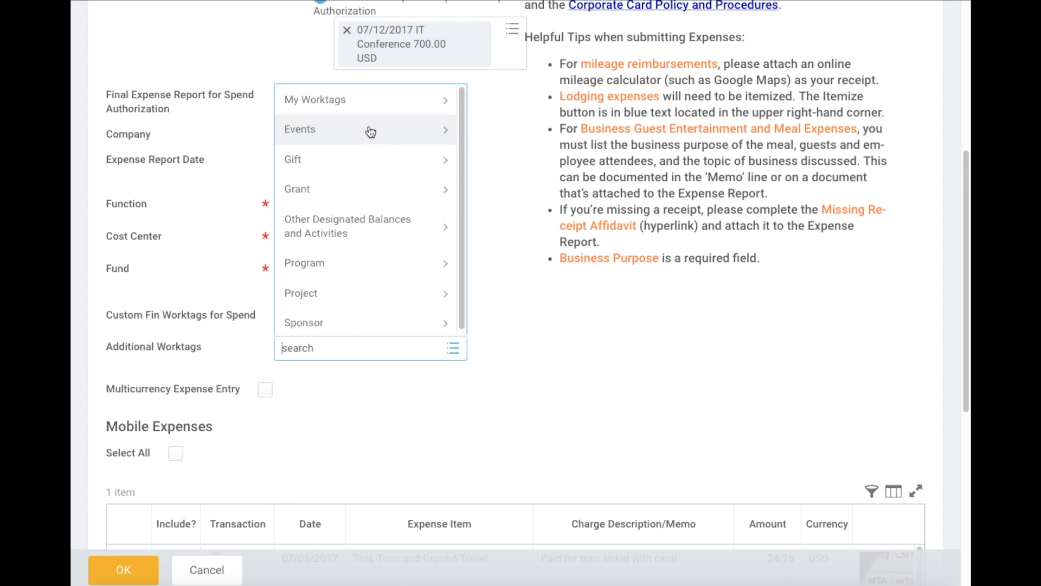
{"action": "left_click", "coordinate": [351, 187]}
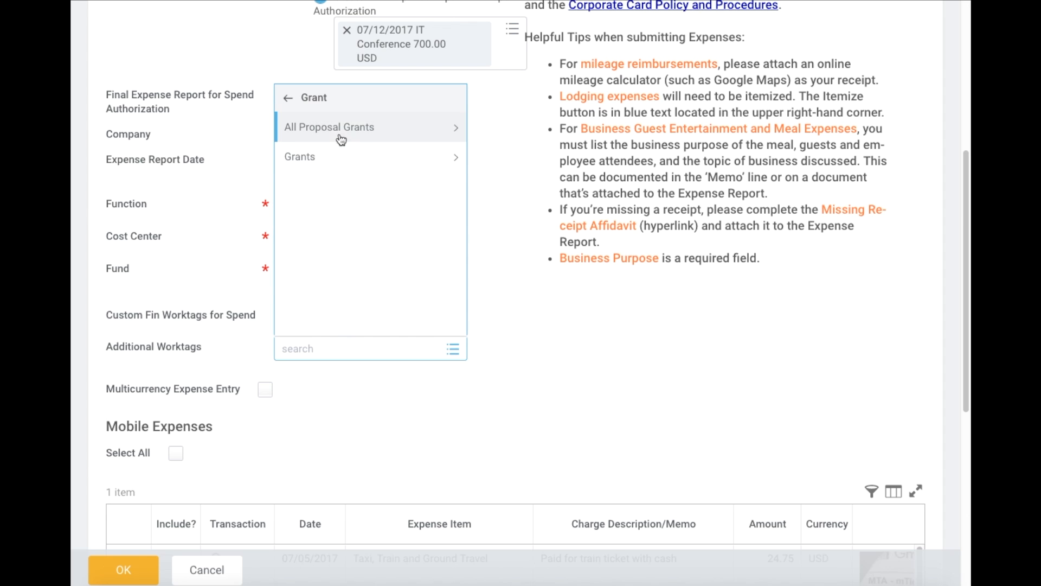
{"action": "left_click", "coordinate": [344, 161]}
{"action": "scroll", "coordinate": [363, 169], "scroll_direction": "down", "scroll_amount": 20}
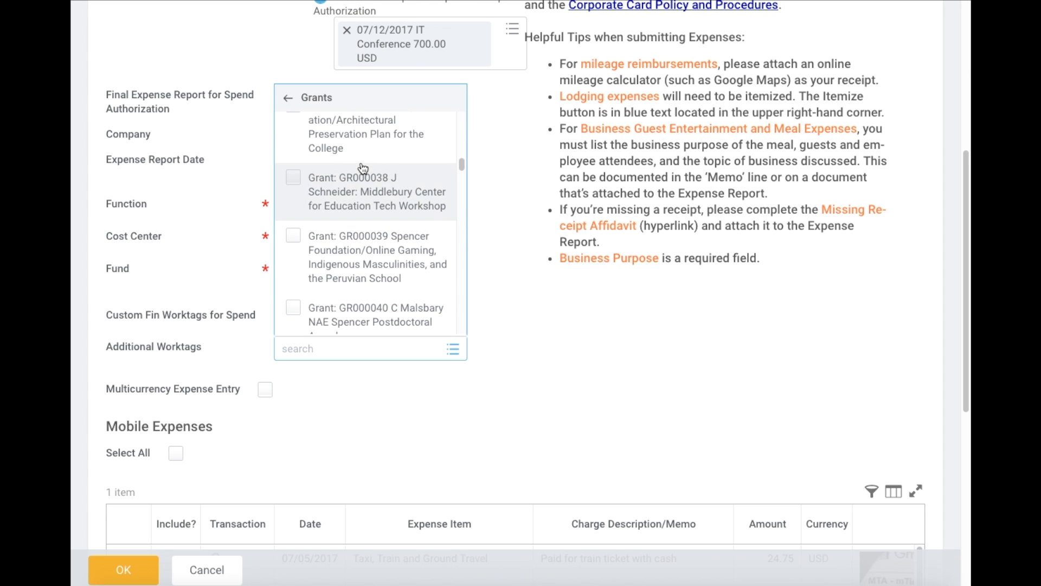
{"action": "scroll", "coordinate": [396, 206], "scroll_direction": "down", "scroll_amount": 1}
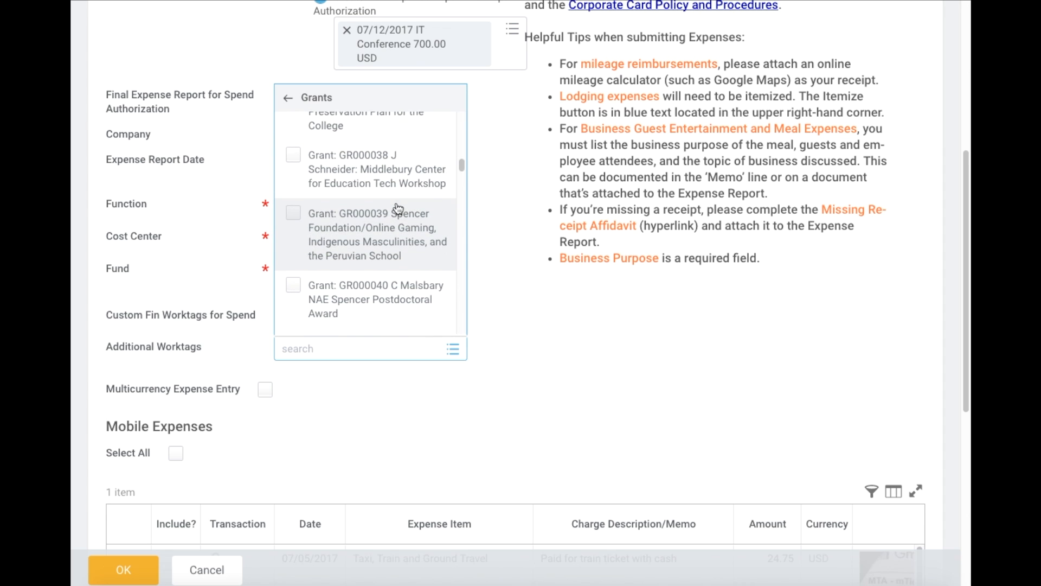
{"action": "scroll", "coordinate": [398, 209], "scroll_direction": "up", "scroll_amount": 2}
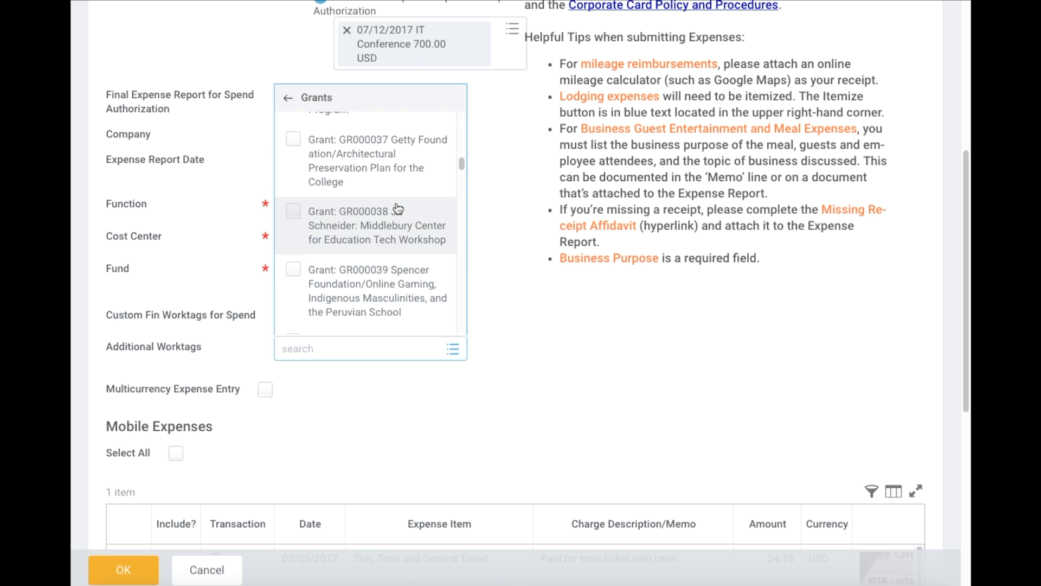
{"action": "left_click", "coordinate": [324, 151]}
{"action": "left_click", "coordinate": [528, 292]}
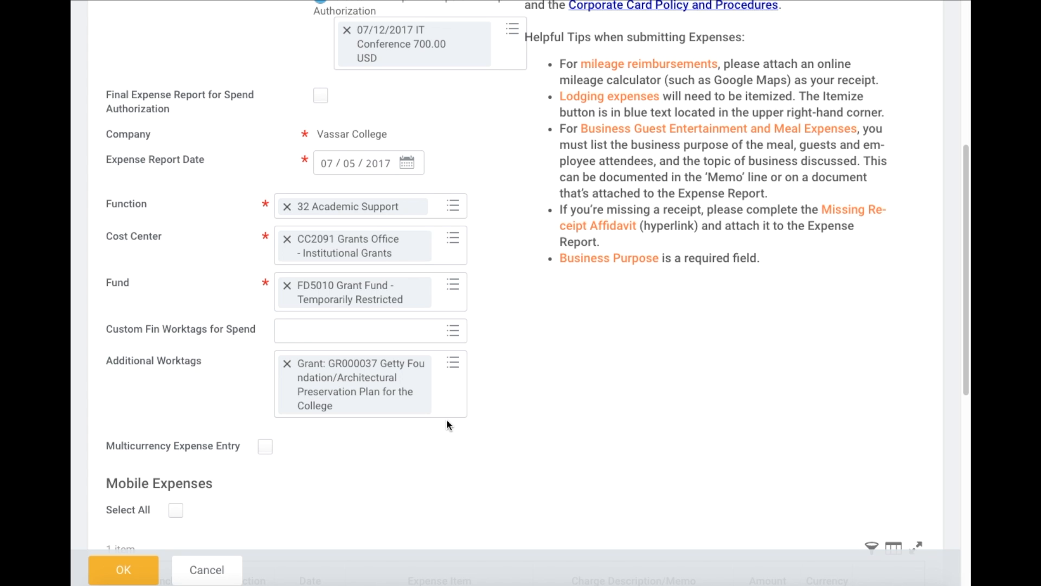
{"action": "scroll", "coordinate": [470, 375], "scroll_direction": "down", "scroll_amount": 2}
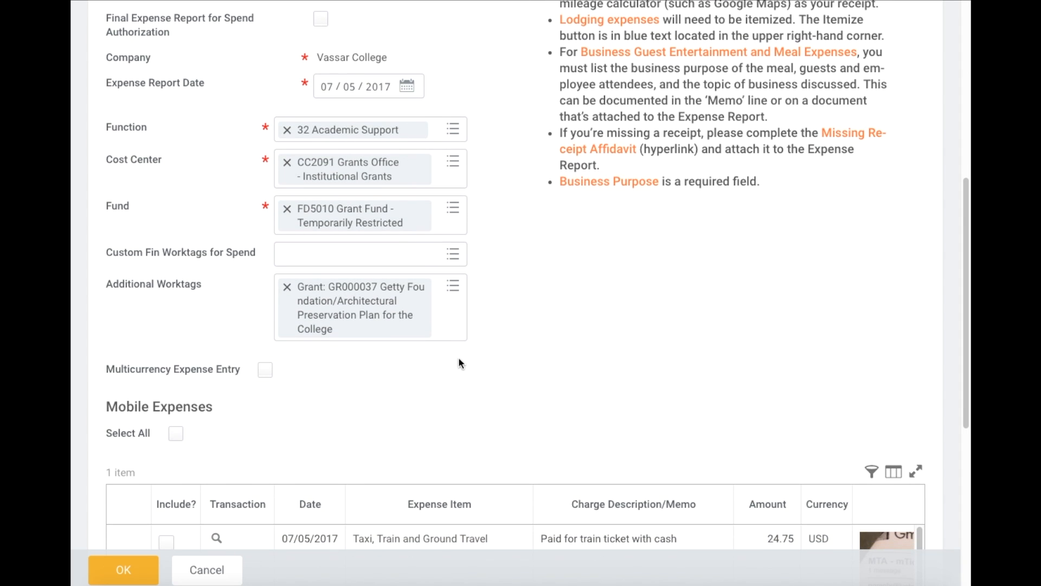
{"action": "left_click", "coordinate": [287, 287]}
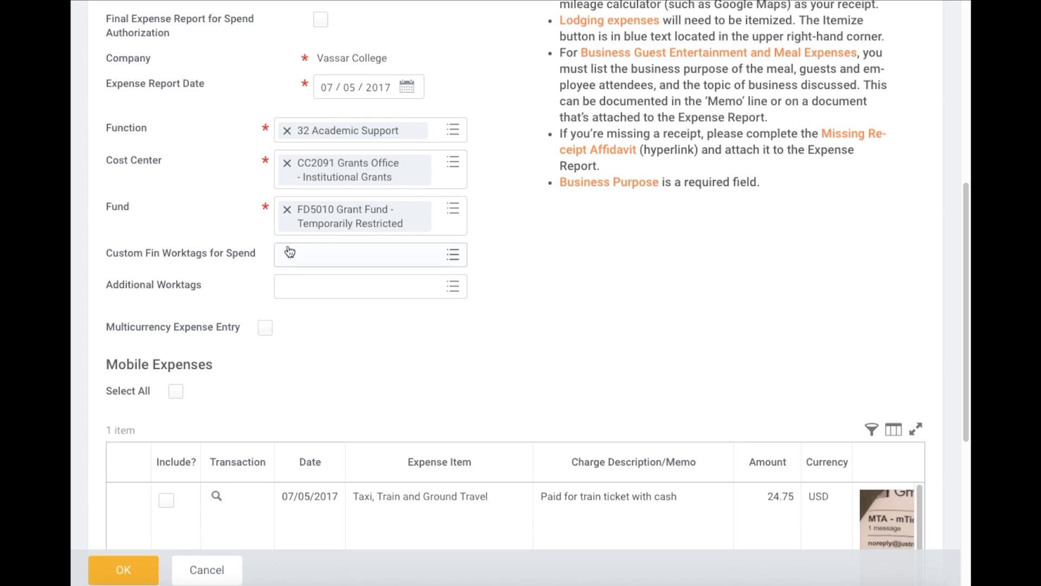
- Clear the FD5010 fund and CC2091 cost center, and set cost center CC8006 User Services
{"action": "left_click", "coordinate": [288, 210]}
{"action": "left_click", "coordinate": [287, 162]}
{"action": "left_click", "coordinate": [332, 175]}
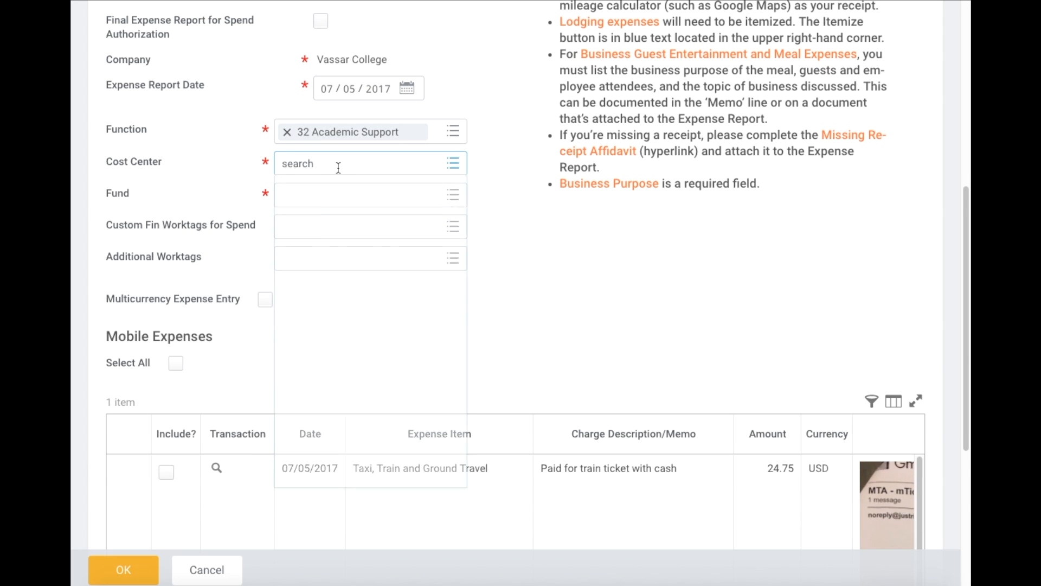
{"action": "type", "text": "user"}
{"action": "key", "text": "Return"}
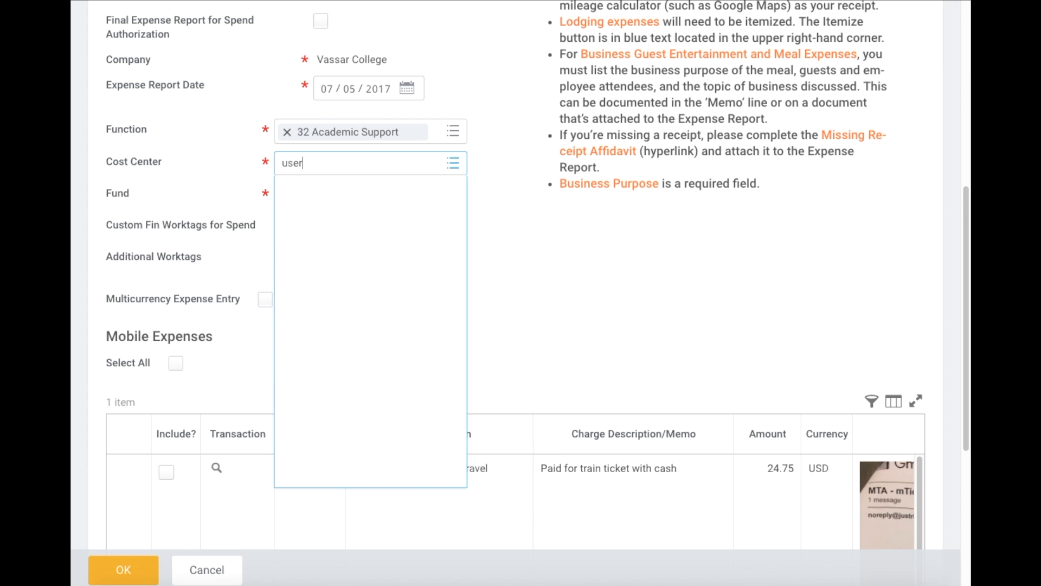
{"action": "left_click", "coordinate": [324, 251]}
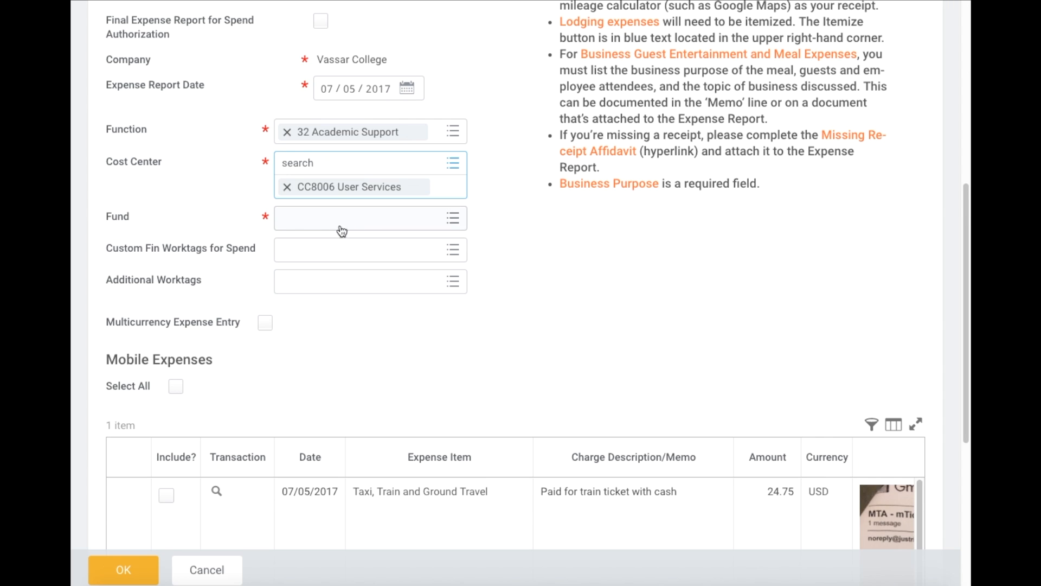
- Set the Fund to FD1000 Current Operating Fund by searching 'fd1000'
{"action": "left_click", "coordinate": [338, 224]}
{"action": "type", "text": "fd11"}
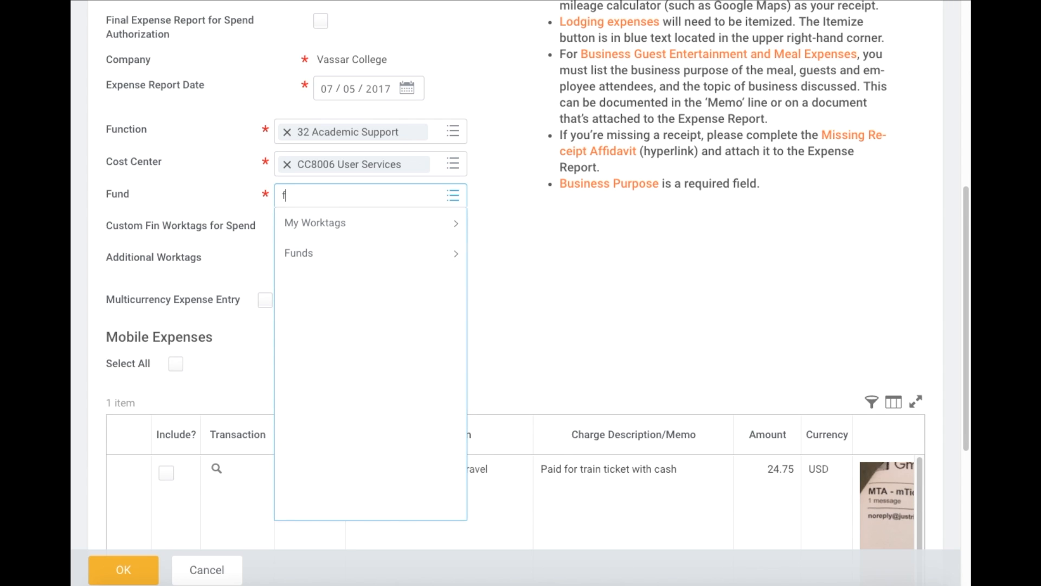
{"action": "key", "text": "BackSpace"}
{"action": "type", "text": "000"}
{"action": "key", "text": "Return"}
{"action": "left_click", "coordinate": [545, 228]}
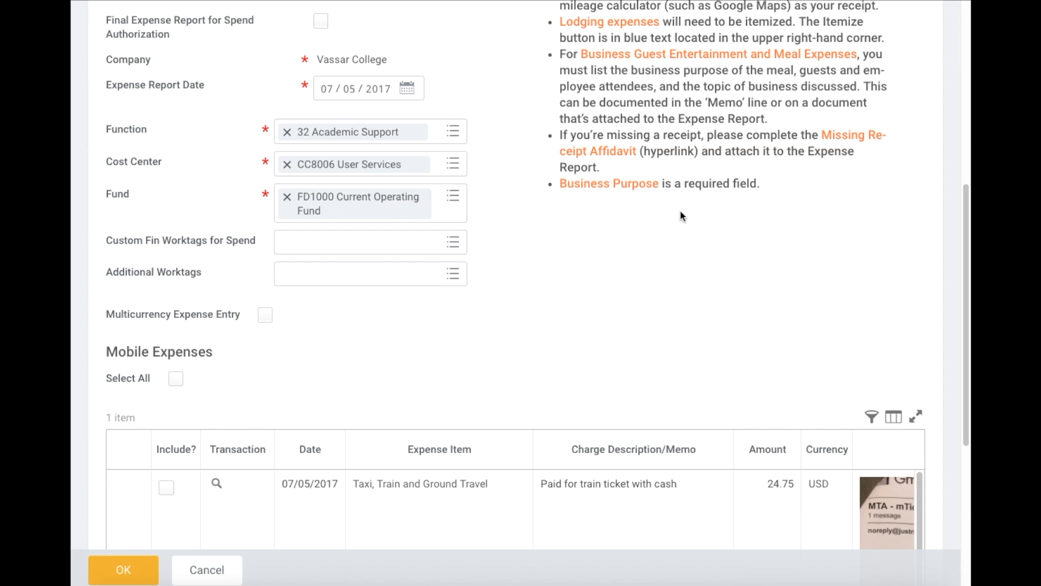
- Include the 24.75 USD cash train ticket from Mobile Expenses in the expense report
{"action": "scroll", "coordinate": [681, 216], "scroll_direction": "down", "scroll_amount": 3}
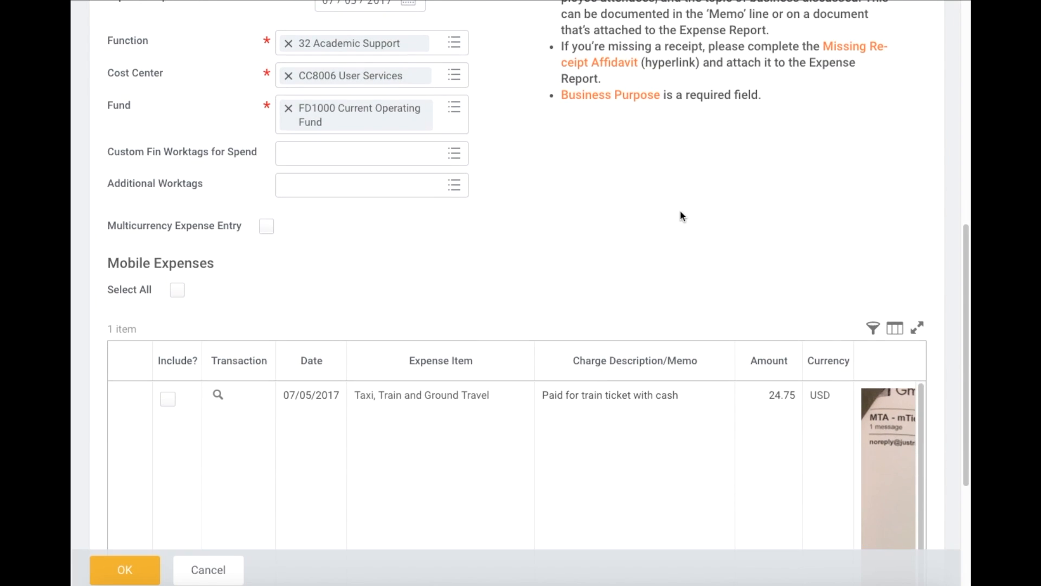
{"action": "scroll", "coordinate": [693, 212], "scroll_direction": "down", "scroll_amount": 5}
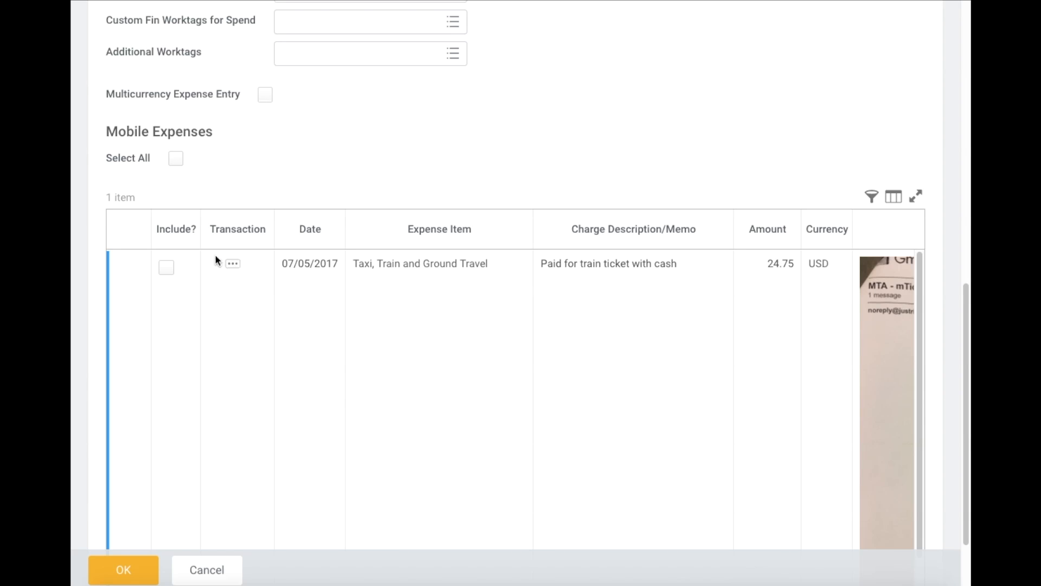
{"action": "scroll", "coordinate": [336, 309], "scroll_direction": "down", "scroll_amount": 2}
{"action": "scroll", "coordinate": [335, 310], "scroll_direction": "up", "scroll_amount": 2}
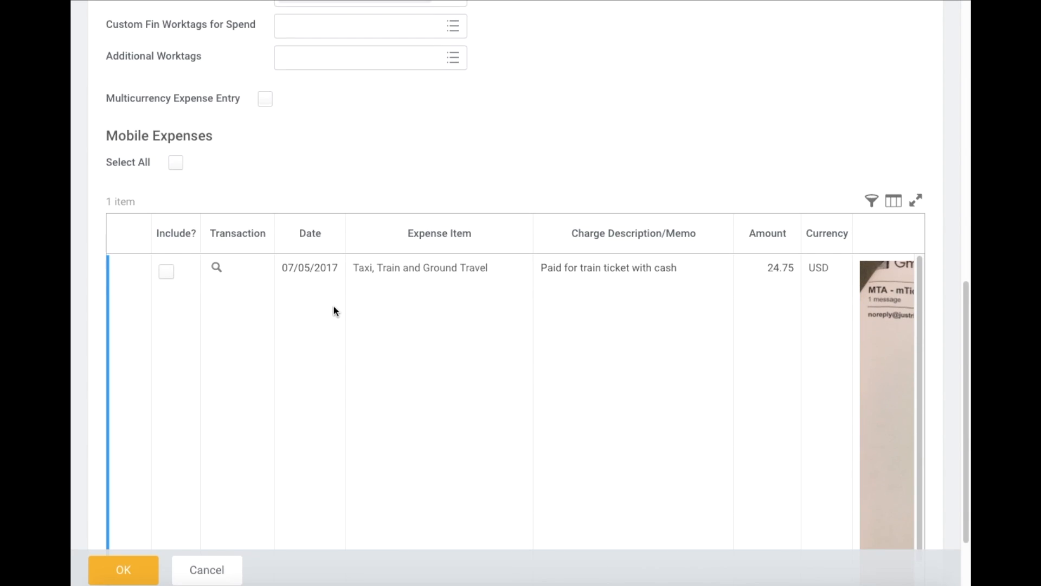
{"action": "left_click", "coordinate": [168, 273]}
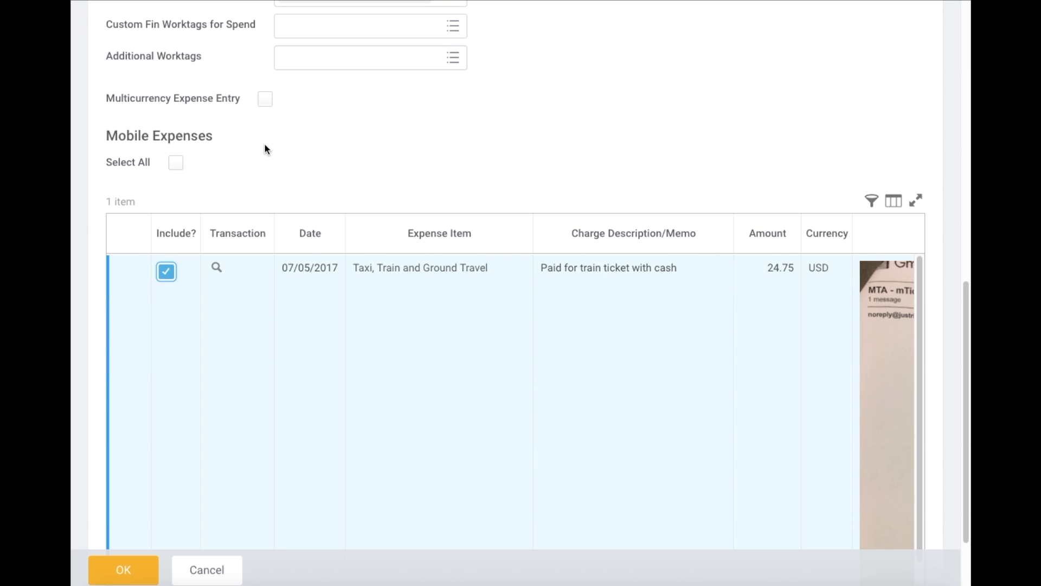
{"action": "scroll", "coordinate": [412, 112], "scroll_direction": "down", "scroll_amount": 1}
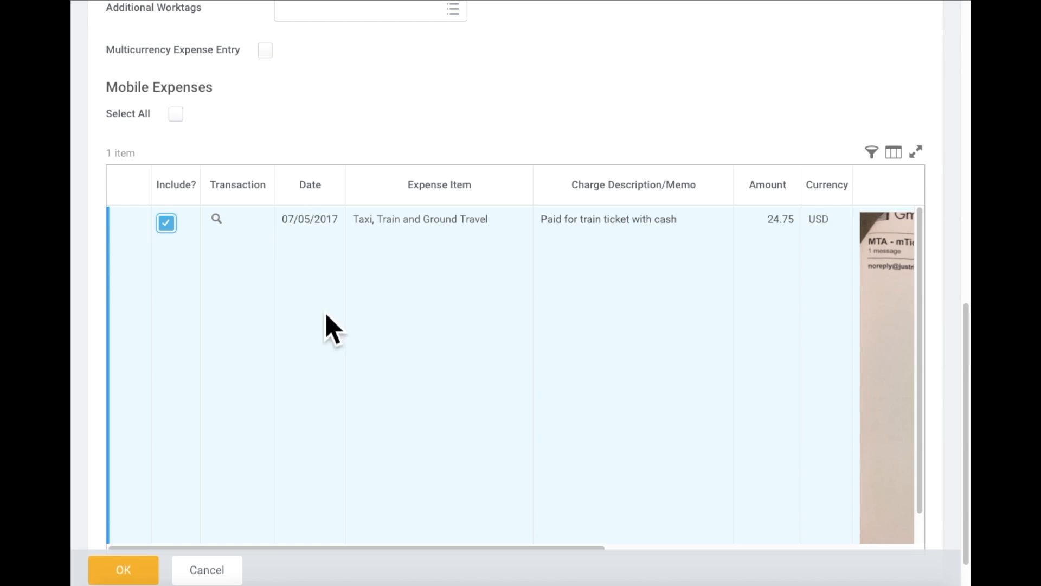
{"action": "scroll", "coordinate": [282, 268], "scroll_direction": "down", "scroll_amount": 1}
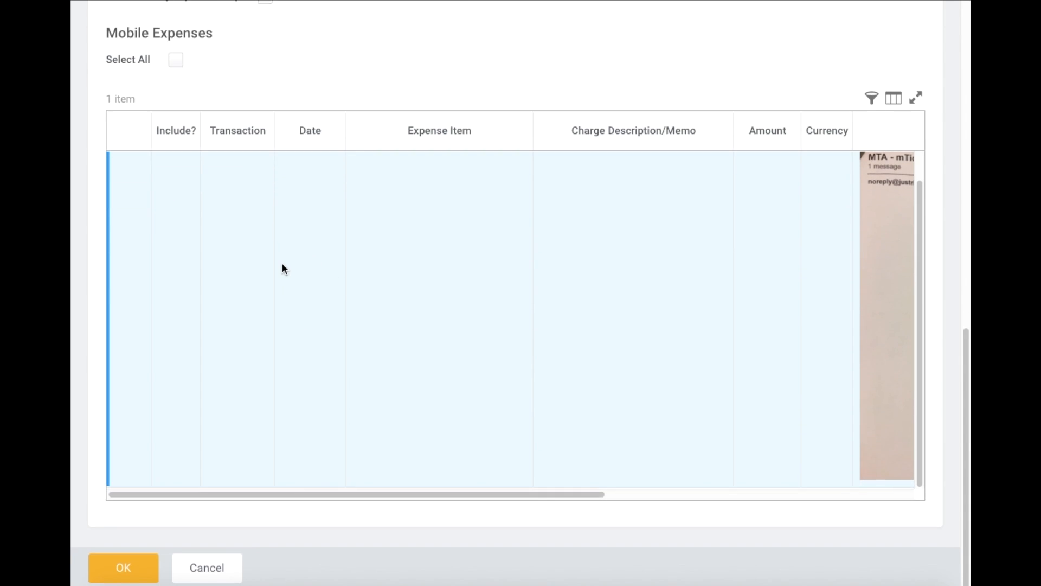
{"action": "left_click", "coordinate": [122, 571]}
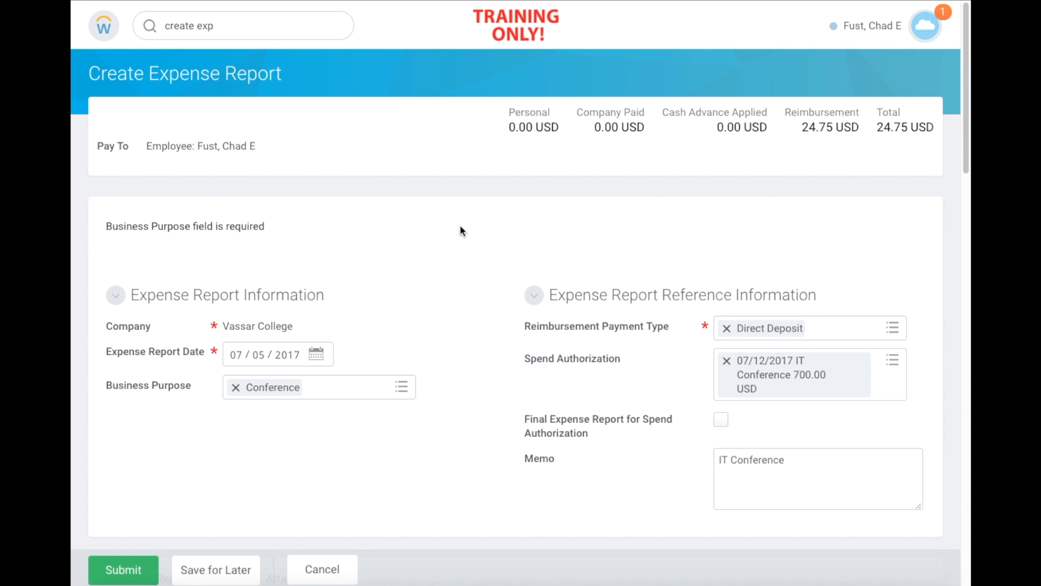
- Scroll through the 24.75 Taxi, Train and Ground Travel line to review its details
{"action": "scroll", "coordinate": [496, 173], "scroll_direction": "down", "scroll_amount": 3}
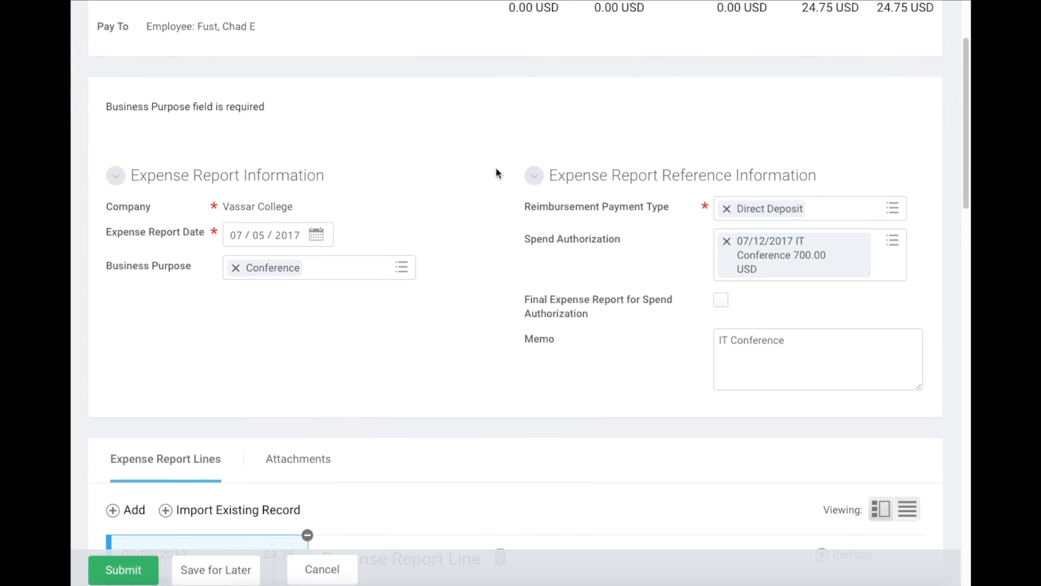
{"action": "scroll", "coordinate": [495, 172], "scroll_direction": "down", "scroll_amount": 2}
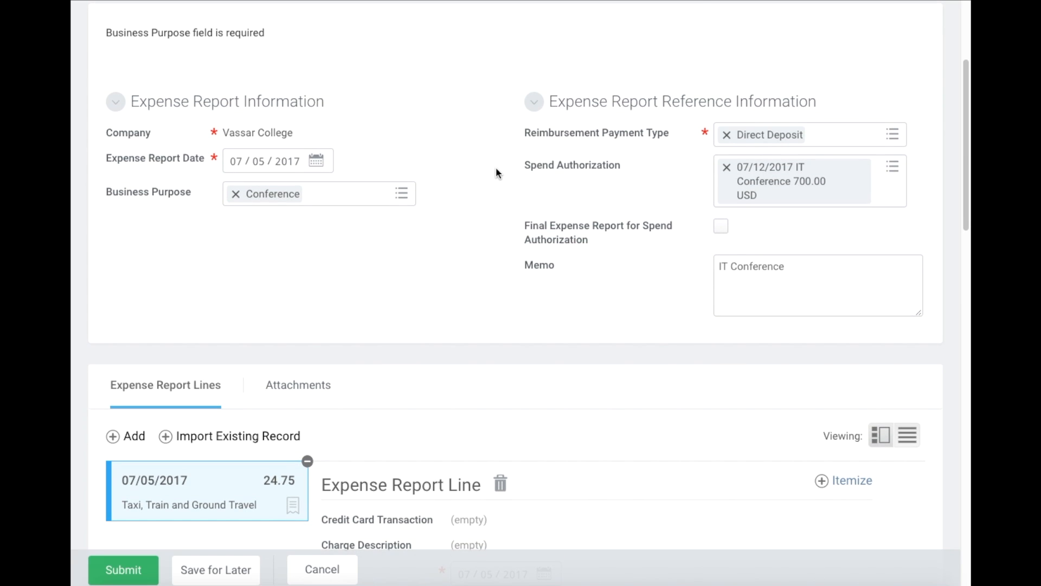
{"action": "scroll", "coordinate": [491, 147], "scroll_direction": "down", "scroll_amount": 1}
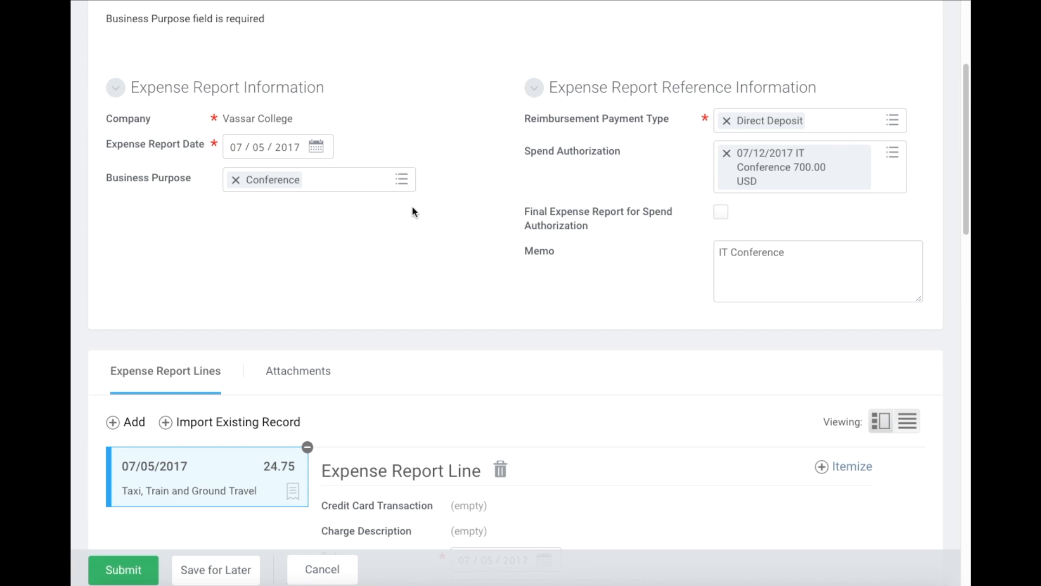
{"action": "scroll", "coordinate": [508, 207], "scroll_direction": "down", "scroll_amount": 1}
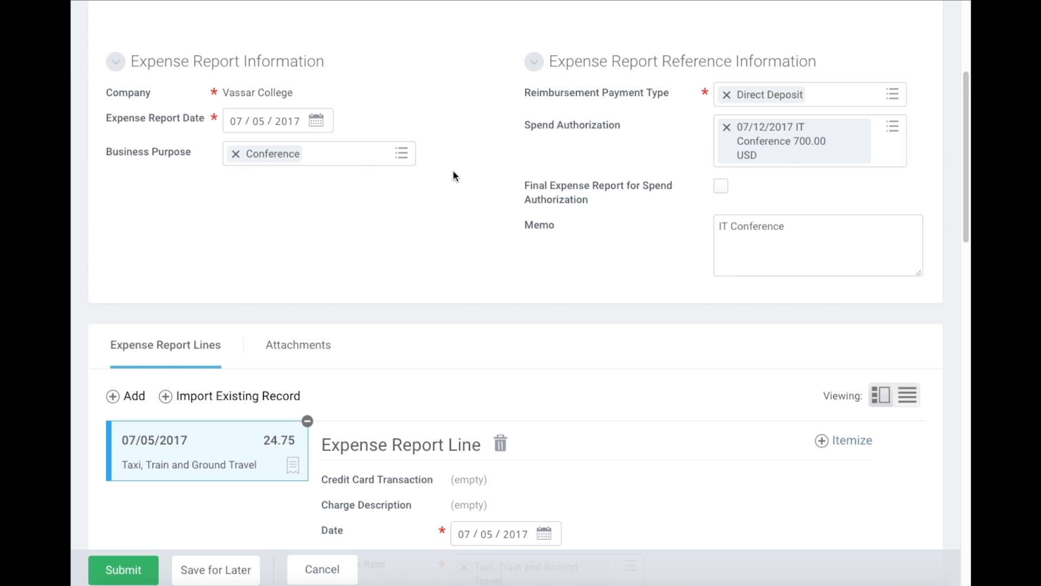
{"action": "scroll", "coordinate": [450, 168], "scroll_direction": "down", "scroll_amount": 1}
{"action": "scroll", "coordinate": [447, 168], "scroll_direction": "down", "scroll_amount": 4}
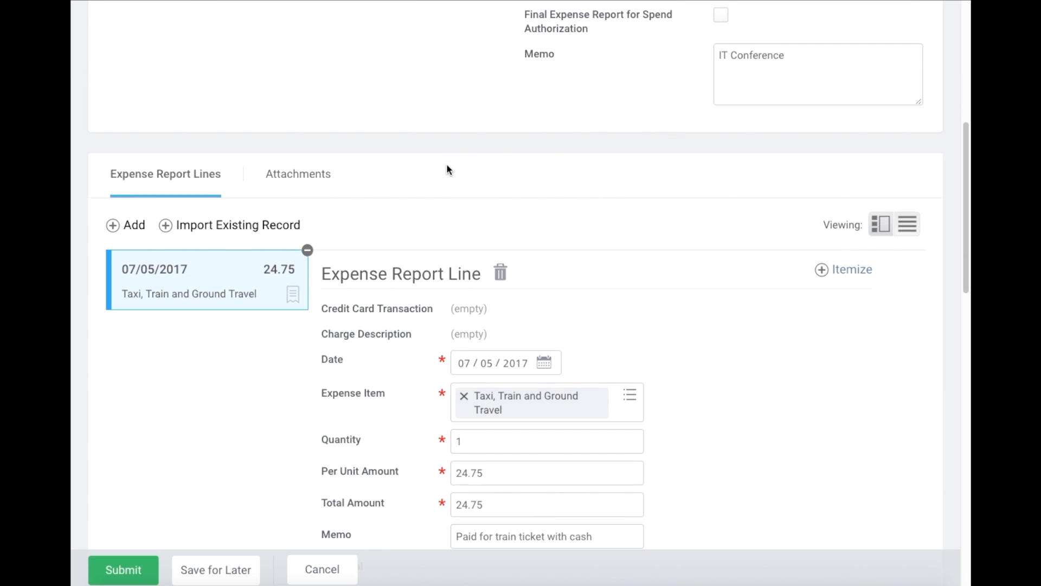
{"action": "scroll", "coordinate": [447, 164], "scroll_direction": "down", "scroll_amount": 3}
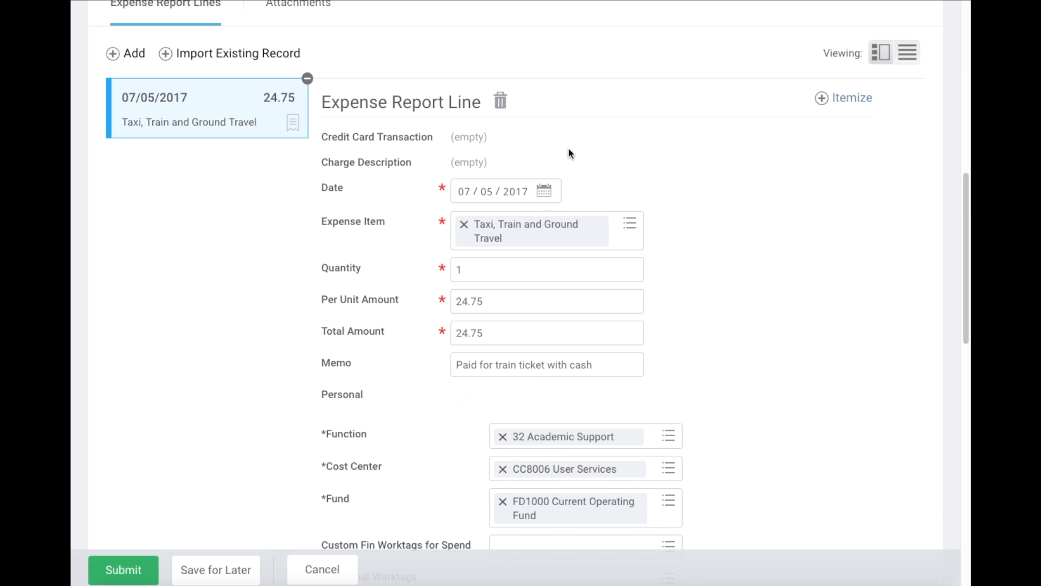
{"action": "scroll", "coordinate": [568, 148], "scroll_direction": "up", "scroll_amount": 1}
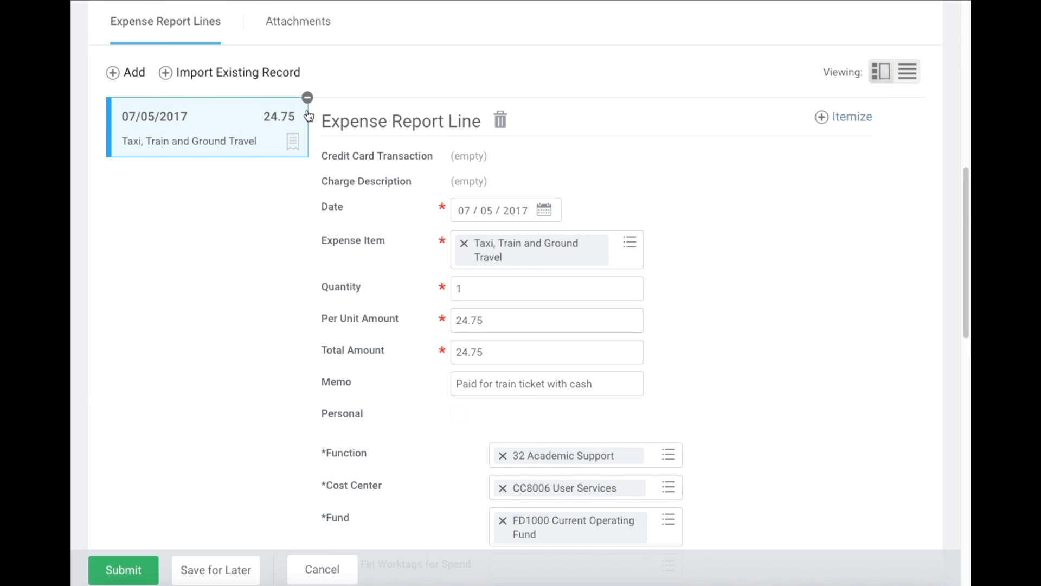
- Add a new expense line with Lodging as the expense item
{"action": "left_click", "coordinate": [127, 76]}
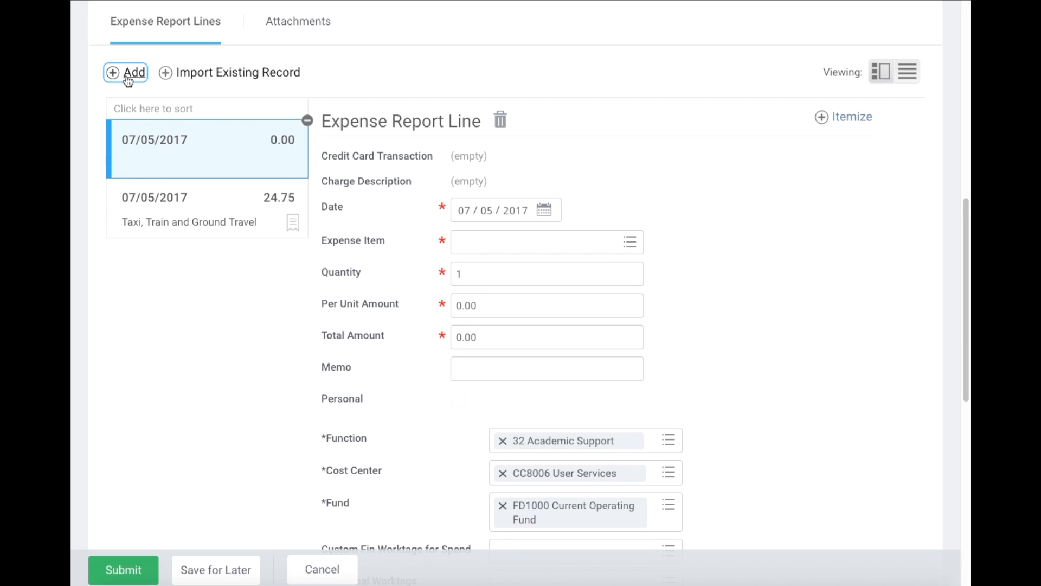
{"action": "left_click", "coordinate": [504, 245]}
{"action": "type", "text": "lod"}
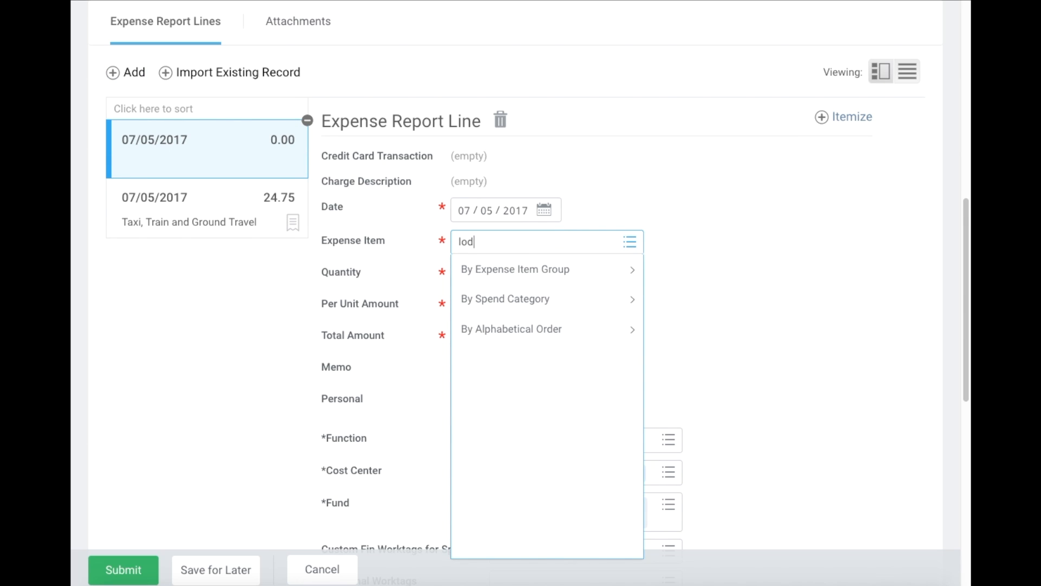
{"action": "type", "text": "ging"}
{"action": "key", "text": "Return"}
{"action": "left_click", "coordinate": [535, 299]}
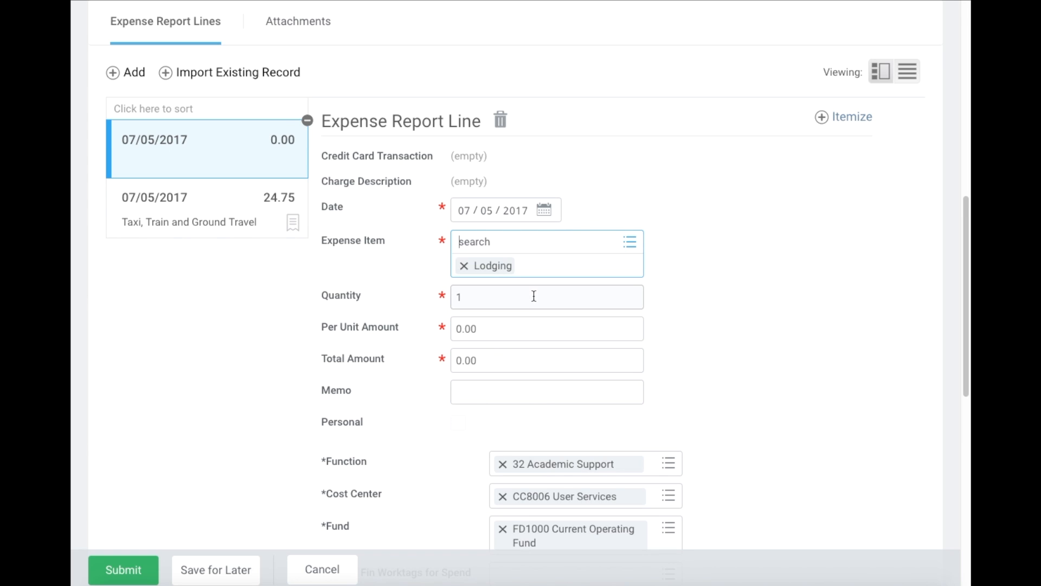
{"action": "left_click", "coordinate": [747, 320]}
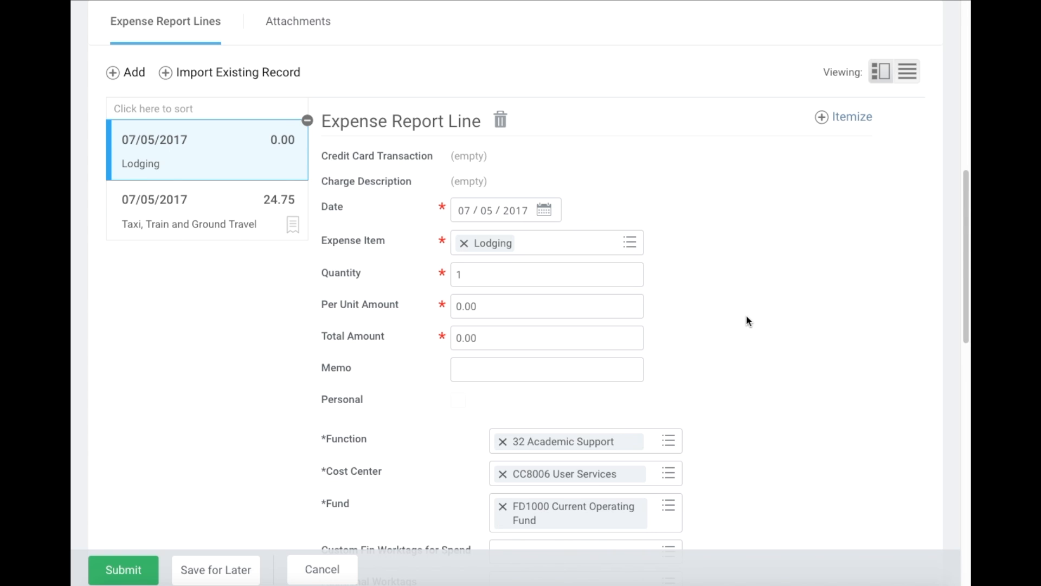
- Set the lodging line's per unit amount to 232.32
{"action": "left_click", "coordinate": [515, 309]}
{"action": "double_click", "coordinate": [515, 309]}
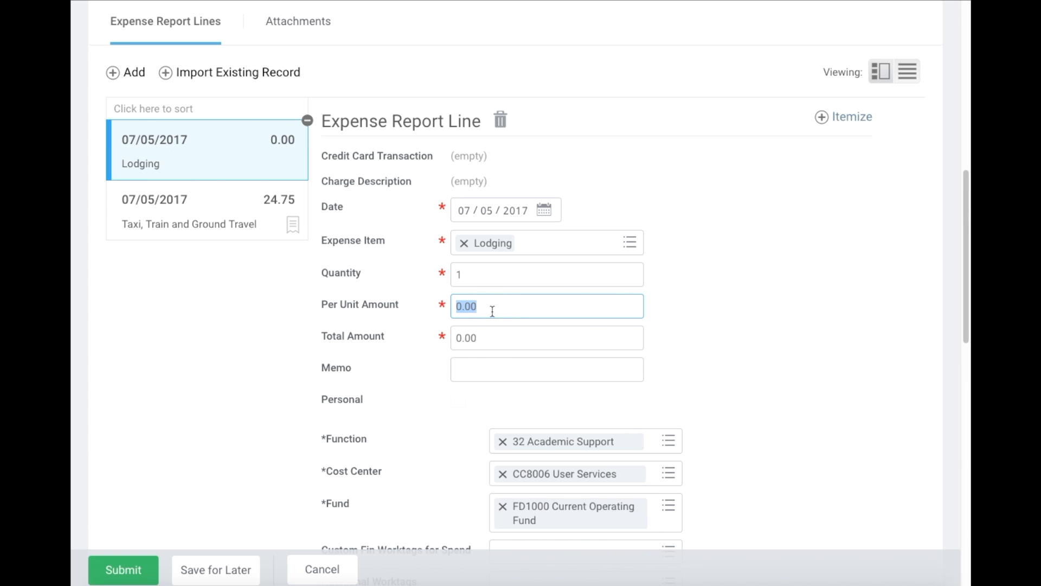
{"action": "type", "text": "232.32"}
{"action": "left_click", "coordinate": [783, 308]}
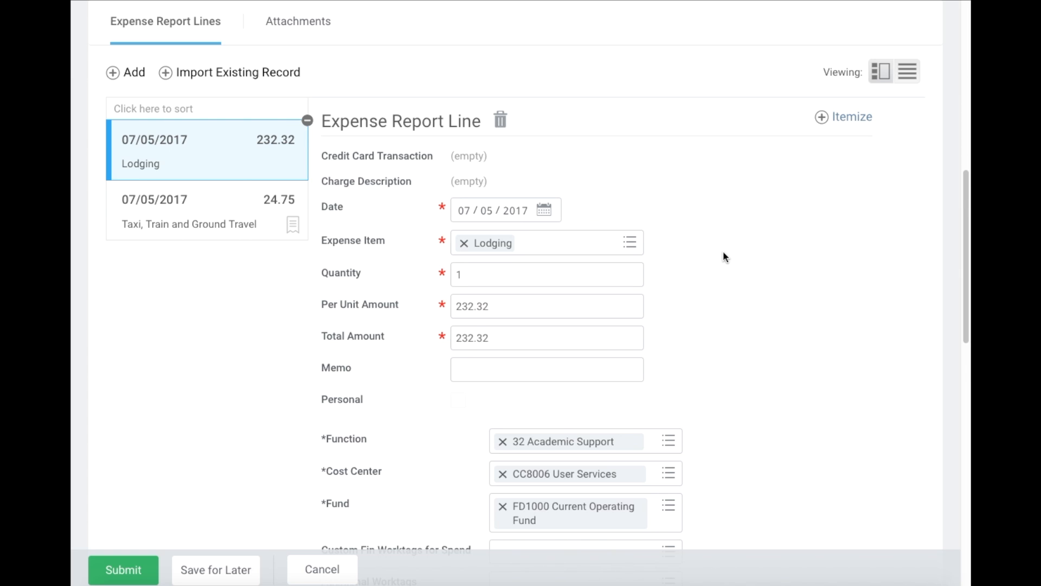
{"action": "scroll", "coordinate": [722, 253], "scroll_direction": "down", "scroll_amount": 1}
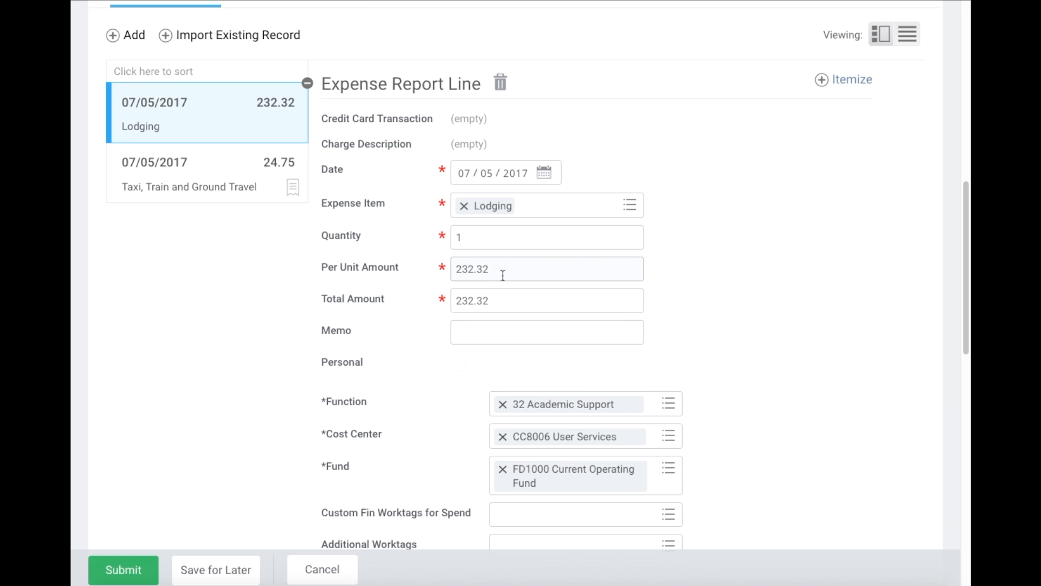
{"action": "mouse_move", "coordinate": [520, 271]}
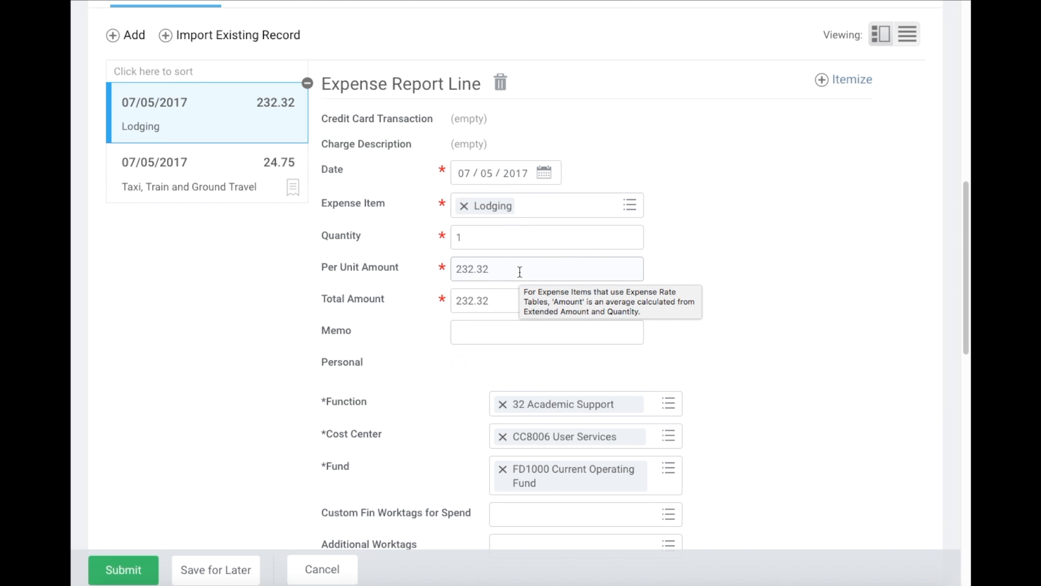
- Itemize the Lodging line with a one-night Room Rate daily charge of 199.42
{"action": "left_click", "coordinate": [842, 81]}
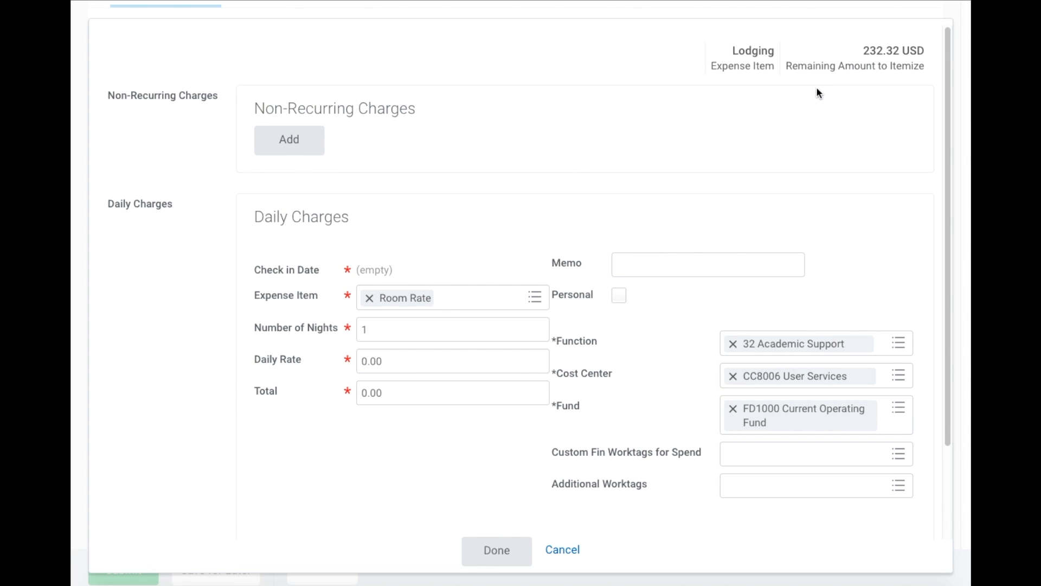
{"action": "scroll", "coordinate": [504, 168], "scroll_direction": "down", "scroll_amount": 2}
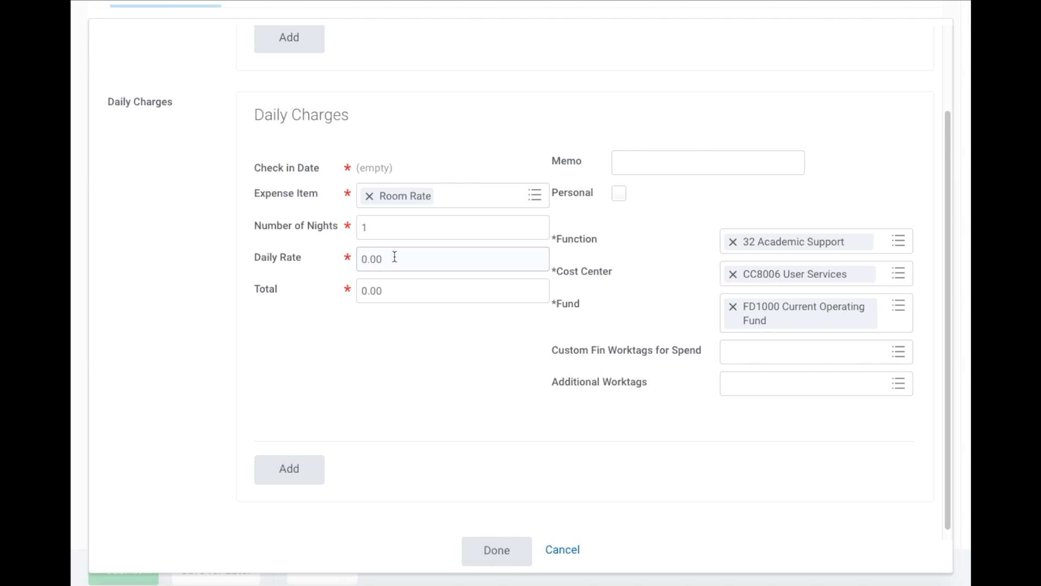
{"action": "left_click_drag", "start_coordinate": [395, 257], "coordinate": [359, 241]}
{"action": "type", "text": "199."}
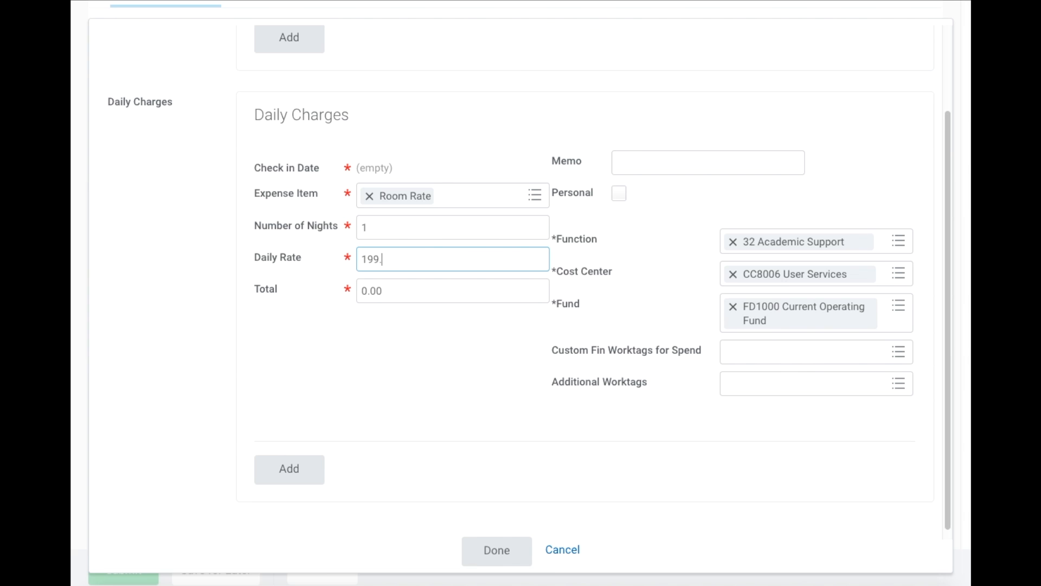
{"action": "type", "text": "42"}
{"action": "left_click", "coordinate": [443, 361]}
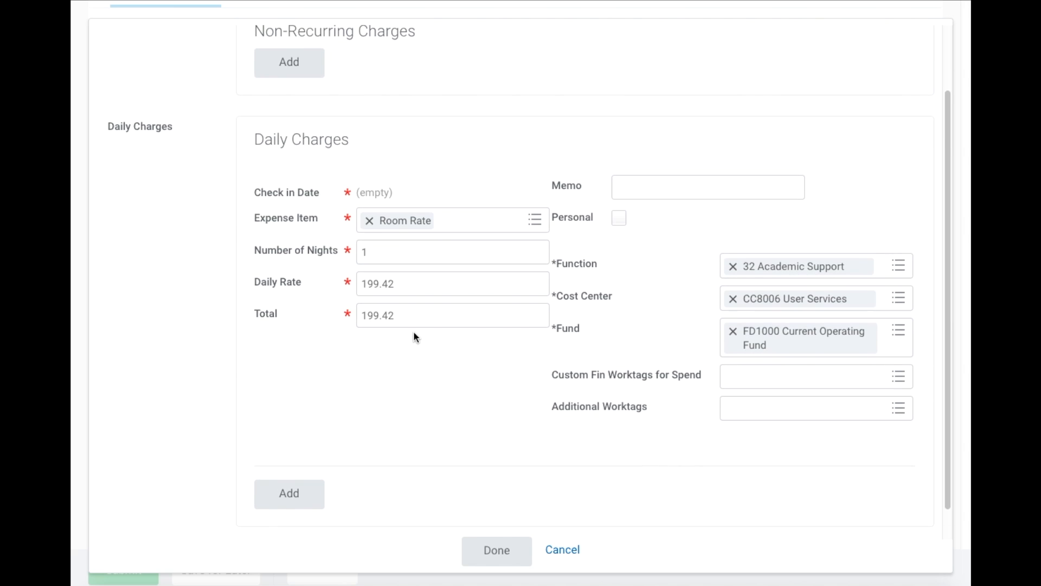
- Add a one-night Room Tax daily charge of 32.90, leaving 0.00 USD to itemize
{"action": "left_click", "coordinate": [292, 462]}
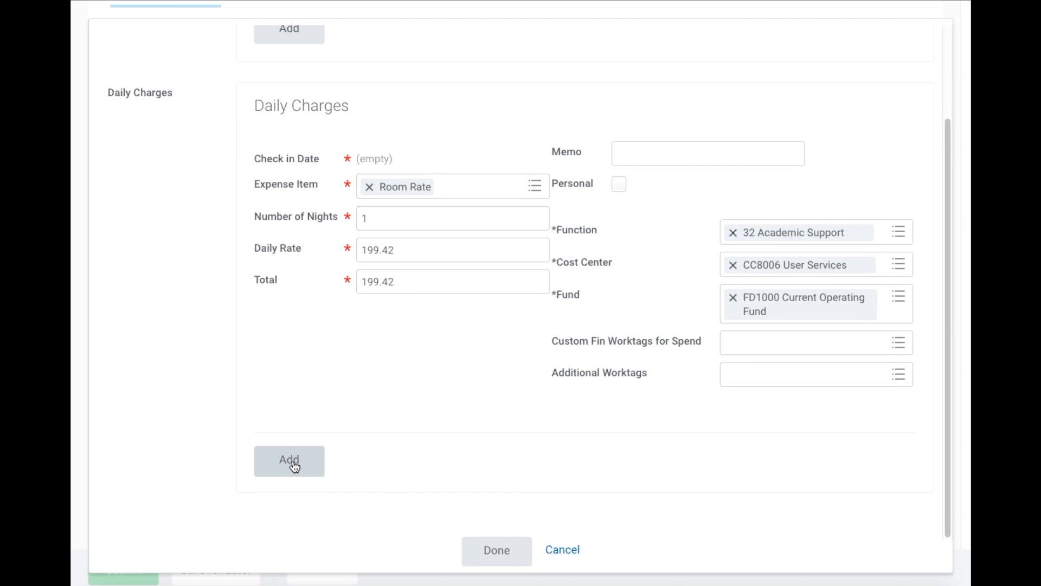
{"action": "scroll", "coordinate": [430, 371], "scroll_direction": "down", "scroll_amount": 4}
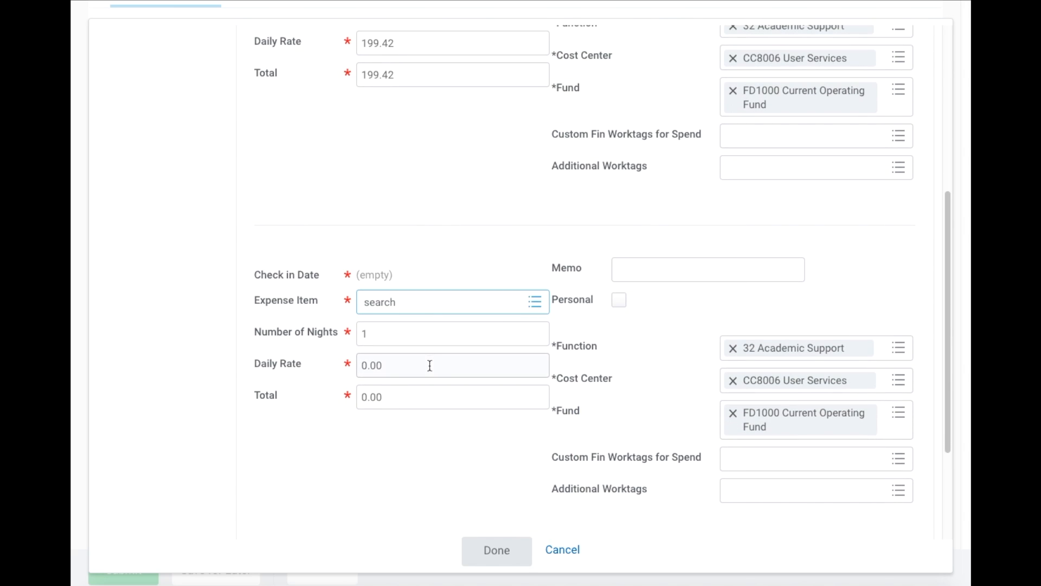
{"action": "type", "text": "tax"}
{"action": "key", "text": "Return"}
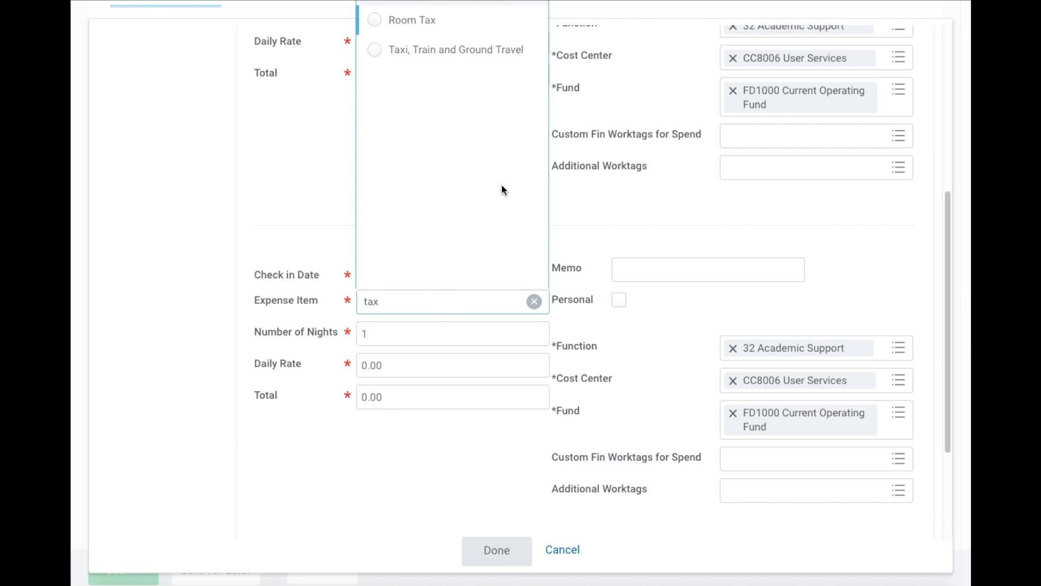
{"action": "left_click", "coordinate": [378, 24]}
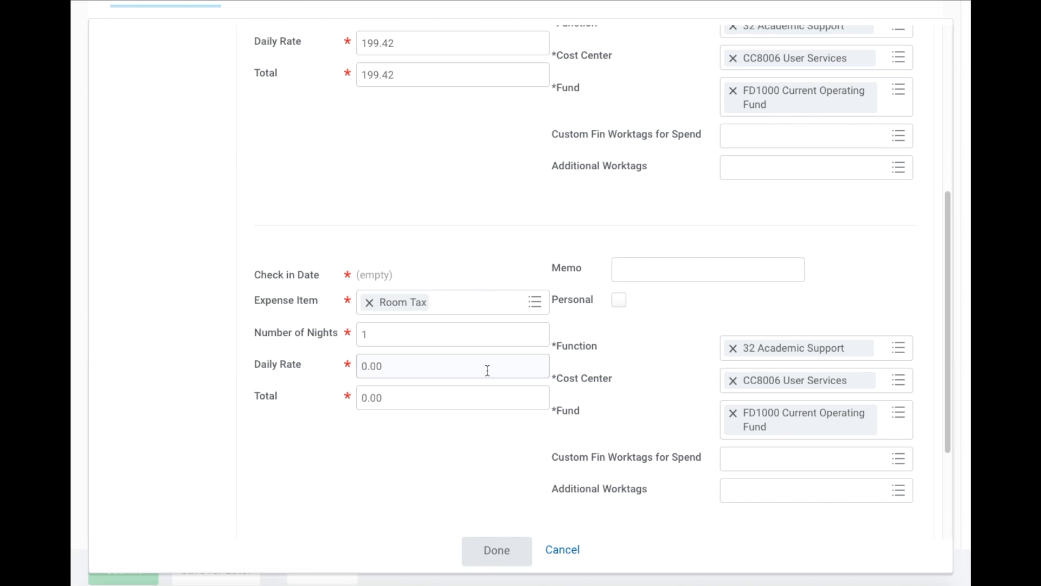
{"action": "left_click_drag", "start_coordinate": [404, 367], "coordinate": [351, 360]}
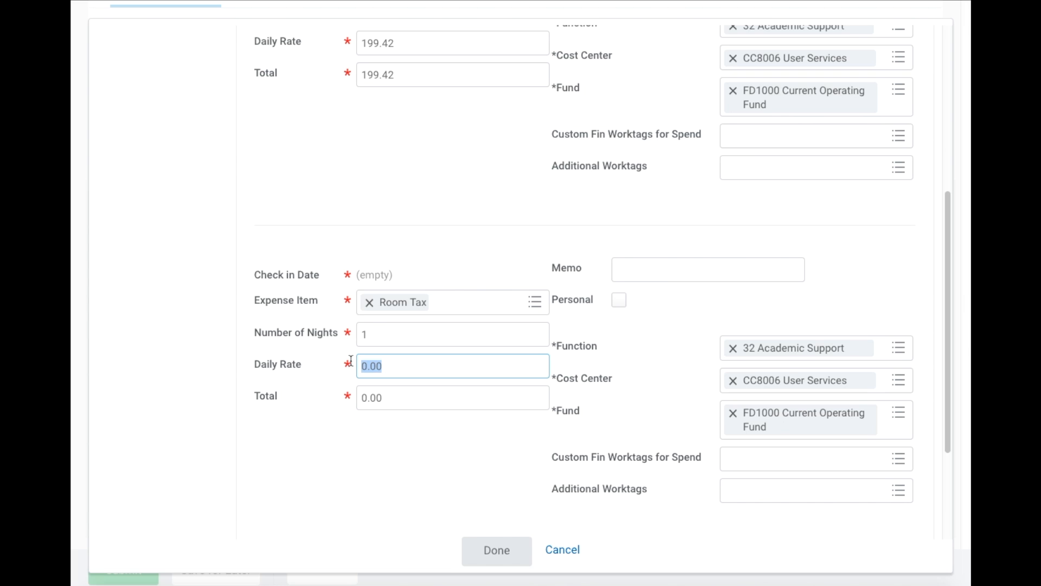
{"action": "type", "text": "32.90"}
{"action": "left_click", "coordinate": [275, 448]}
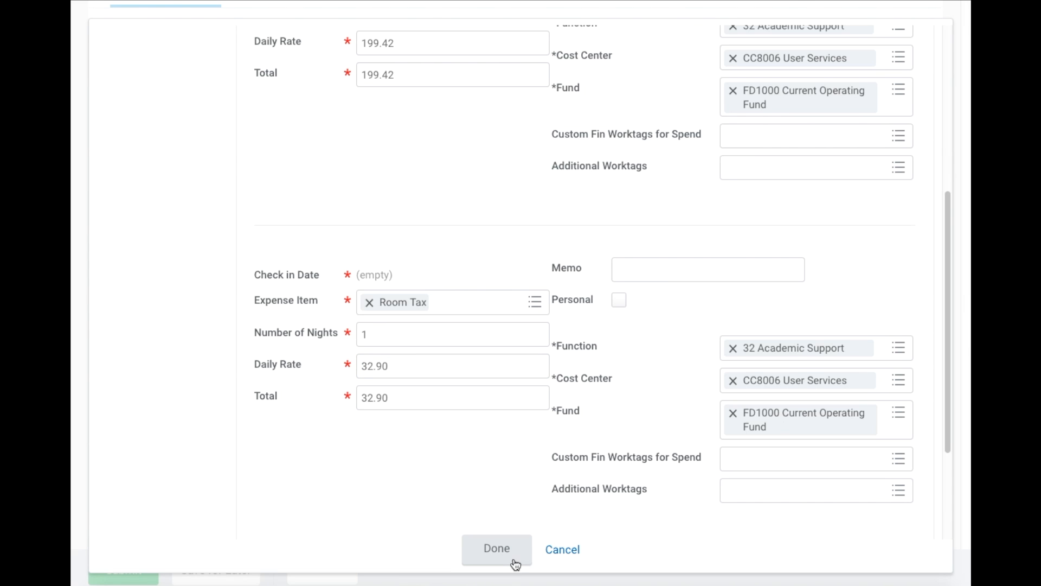
{"action": "scroll", "coordinate": [532, 318], "scroll_direction": "up", "scroll_amount": 5}
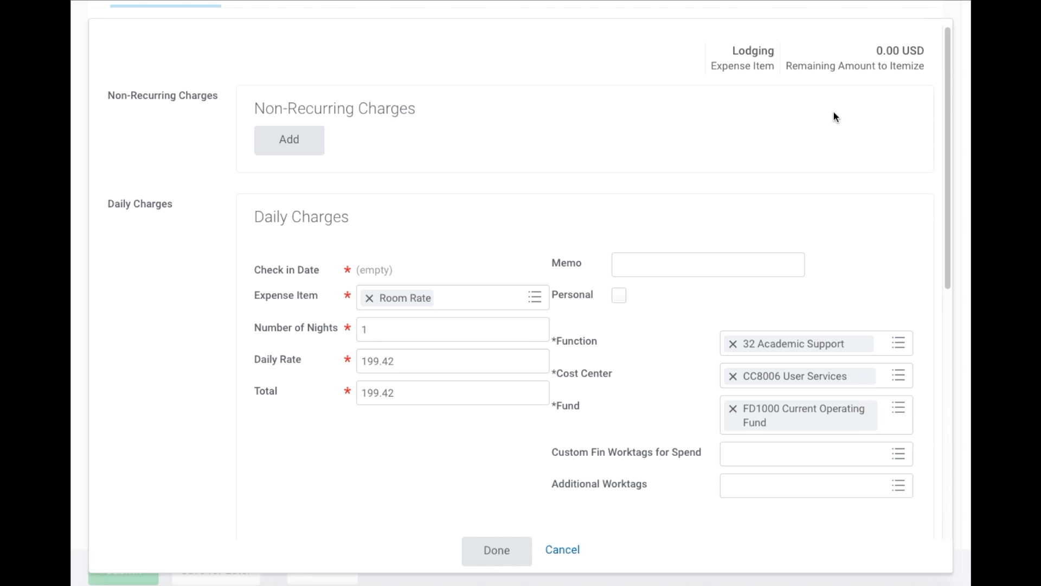
- Add a third daily charge with Room Rate as its expense item, amount still 0.00
{"action": "scroll", "coordinate": [727, 98], "scroll_direction": "down", "scroll_amount": 6}
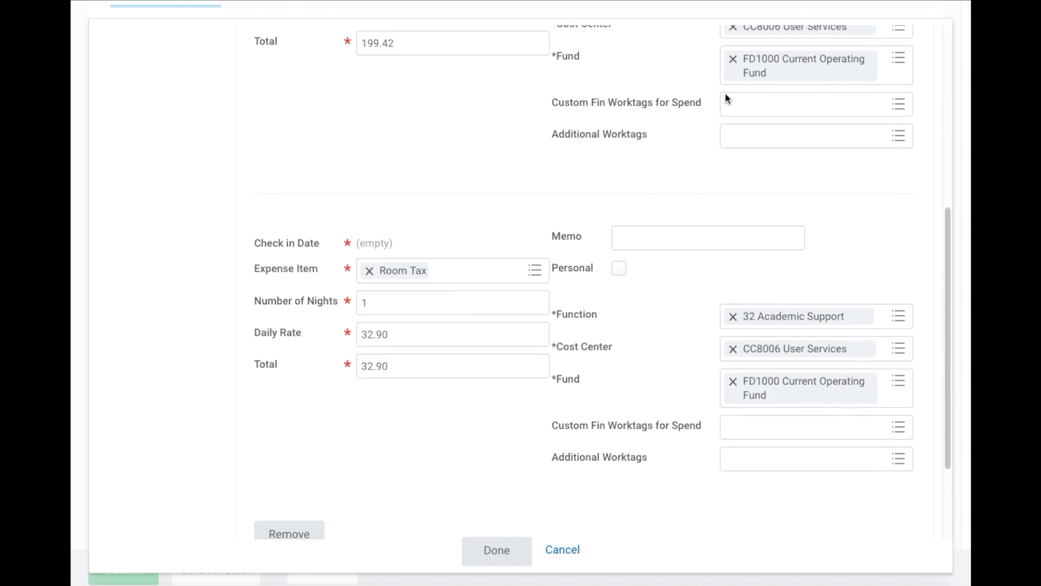
{"action": "scroll", "coordinate": [727, 97], "scroll_direction": "down", "scroll_amount": 2}
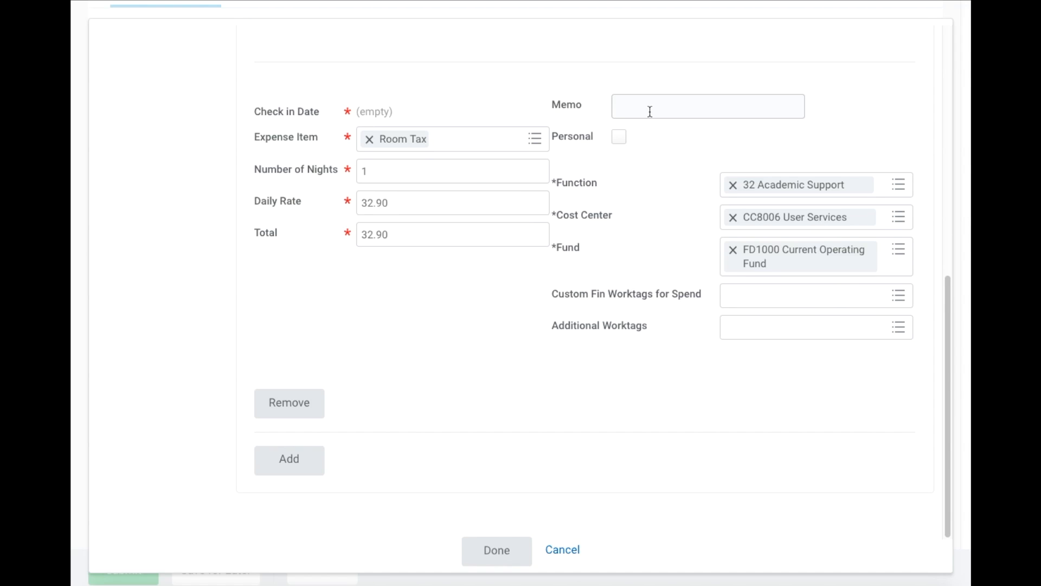
{"action": "scroll", "coordinate": [477, 234], "scroll_direction": "up", "scroll_amount": 6}
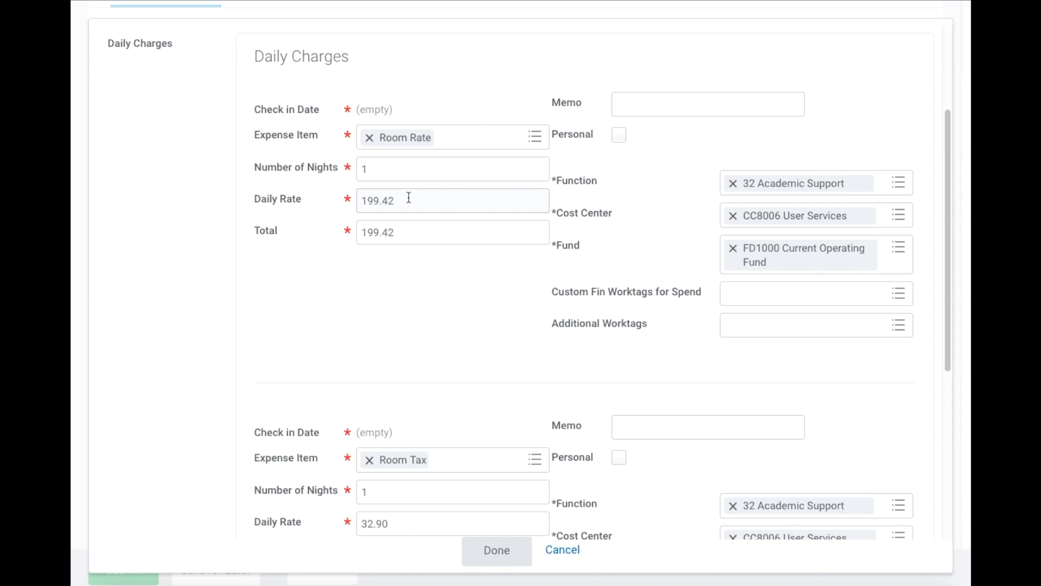
{"action": "scroll", "coordinate": [409, 197], "scroll_direction": "down", "scroll_amount": 5}
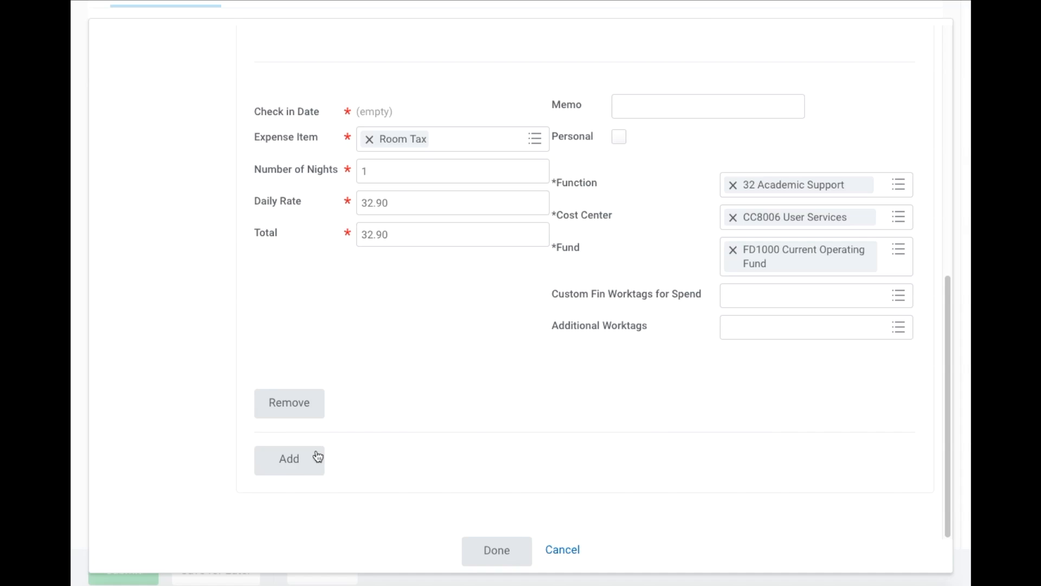
{"action": "left_click", "coordinate": [292, 470]}
{"action": "scroll", "coordinate": [467, 345], "scroll_direction": "down", "scroll_amount": 3}
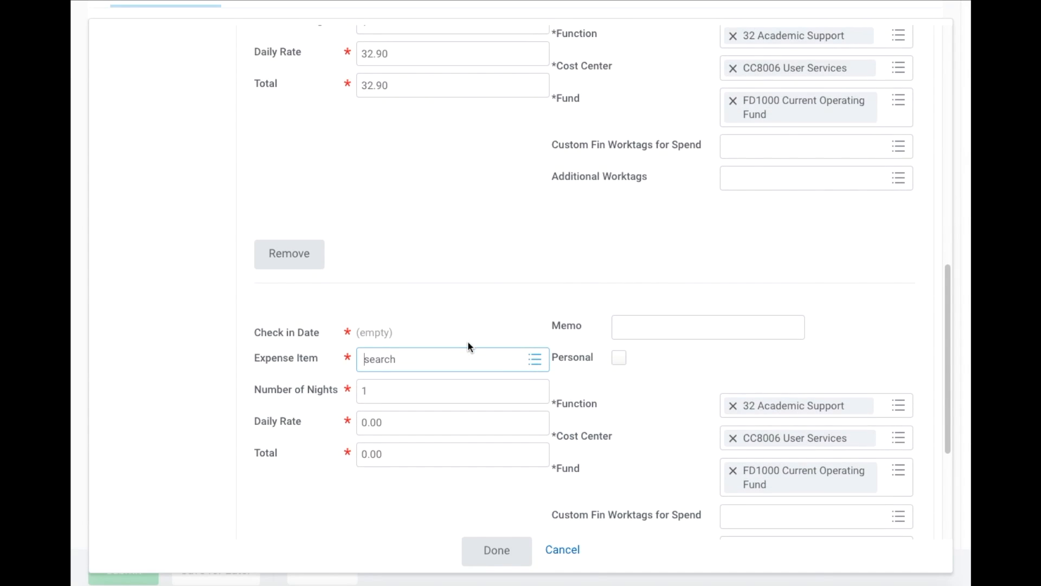
{"action": "type", "text": "room rate"}
{"action": "key", "text": "Return"}
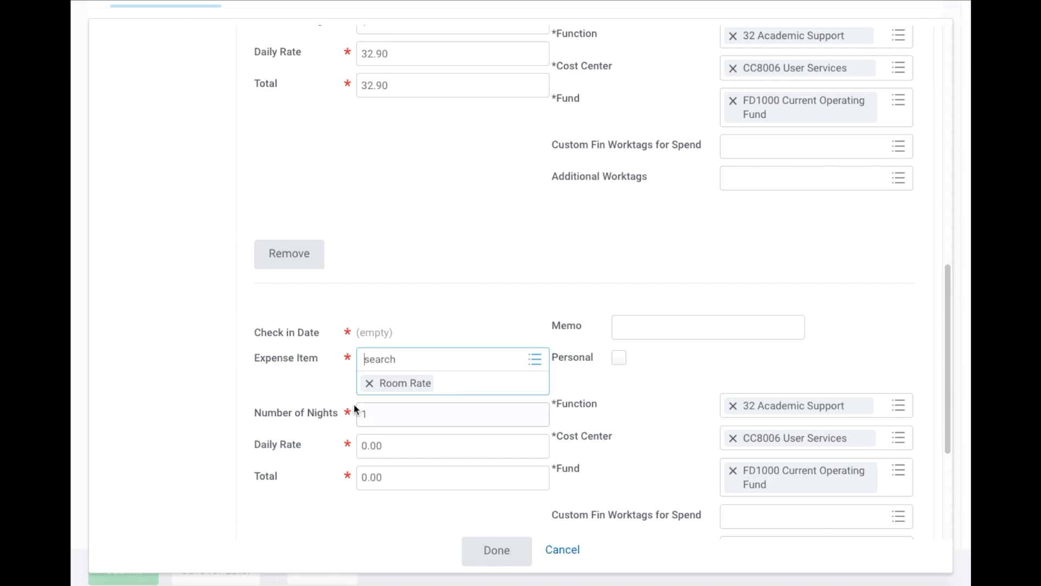
{"action": "left_click", "coordinate": [261, 382]}
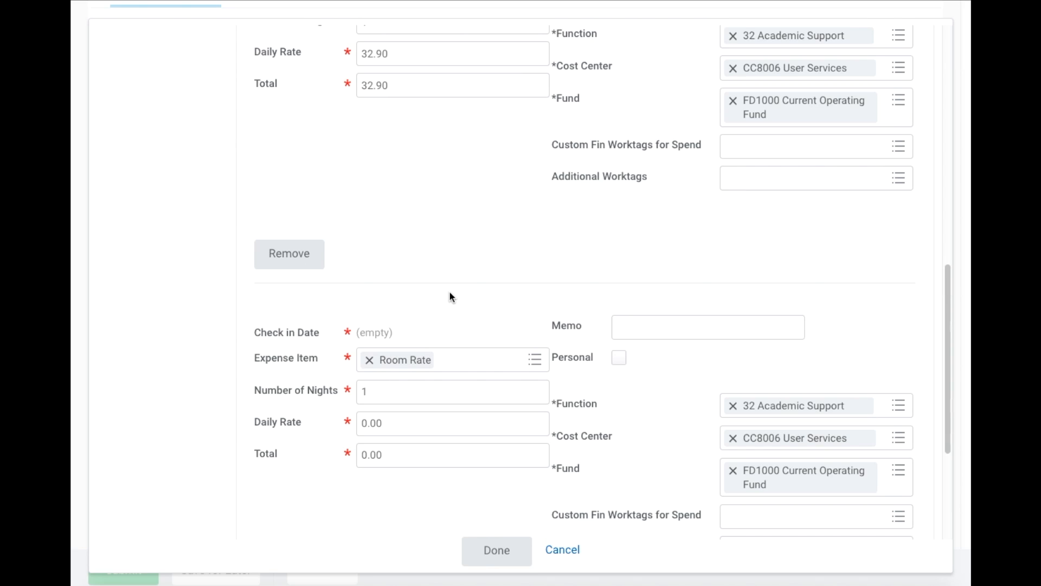
- Remove the empty third Room Rate daily charge and save the lodging itemization (199.42 + 32.90)
{"action": "scroll", "coordinate": [450, 295], "scroll_direction": "down", "scroll_amount": 3}
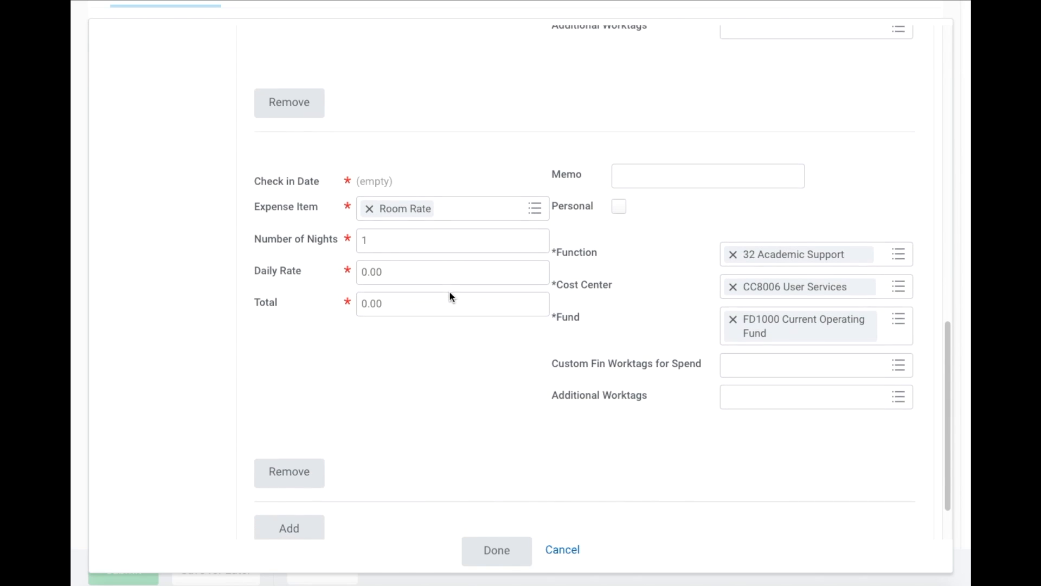
{"action": "left_click", "coordinate": [299, 470]}
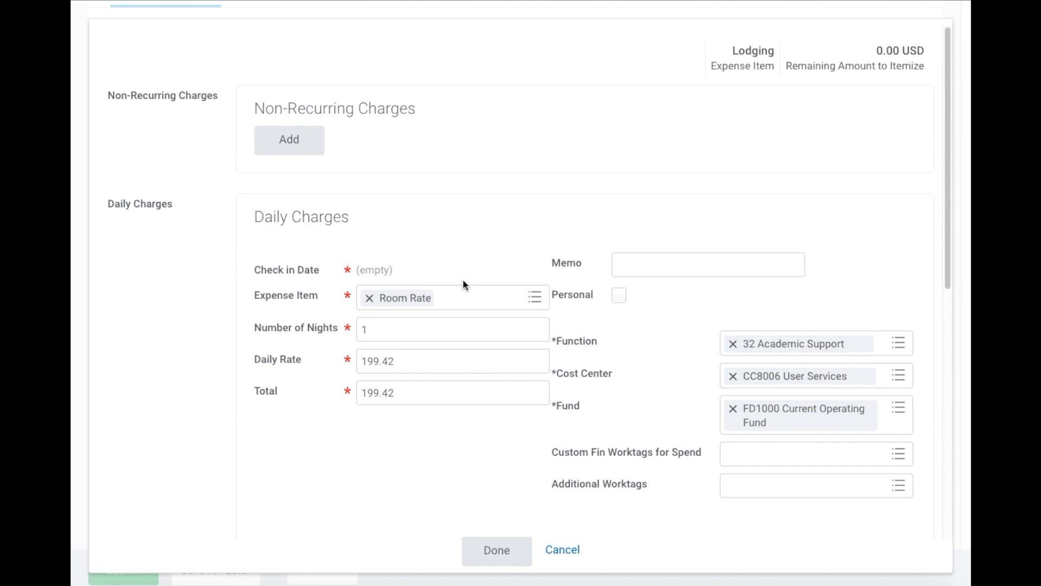
{"action": "scroll", "coordinate": [463, 279], "scroll_direction": "down", "scroll_amount": 9}
{"action": "left_click", "coordinate": [495, 556]}
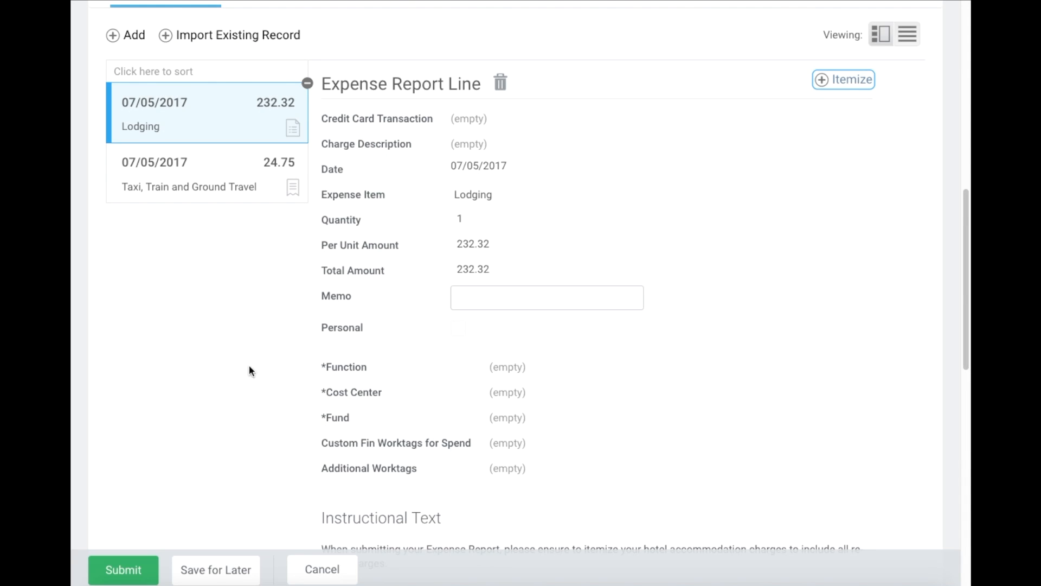
{"action": "scroll", "coordinate": [249, 367], "scroll_direction": "up", "scroll_amount": 2}
- Add a new Airfare expense line with a per unit amount of 300.00
{"action": "left_click", "coordinate": [128, 157]}
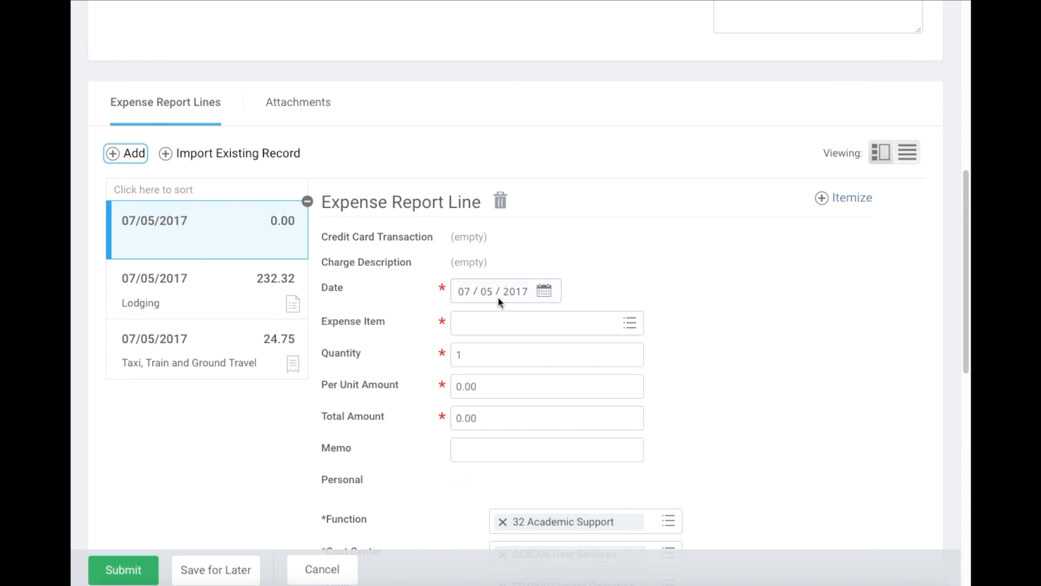
{"action": "left_click", "coordinate": [496, 324]}
{"action": "type", "text": "air"}
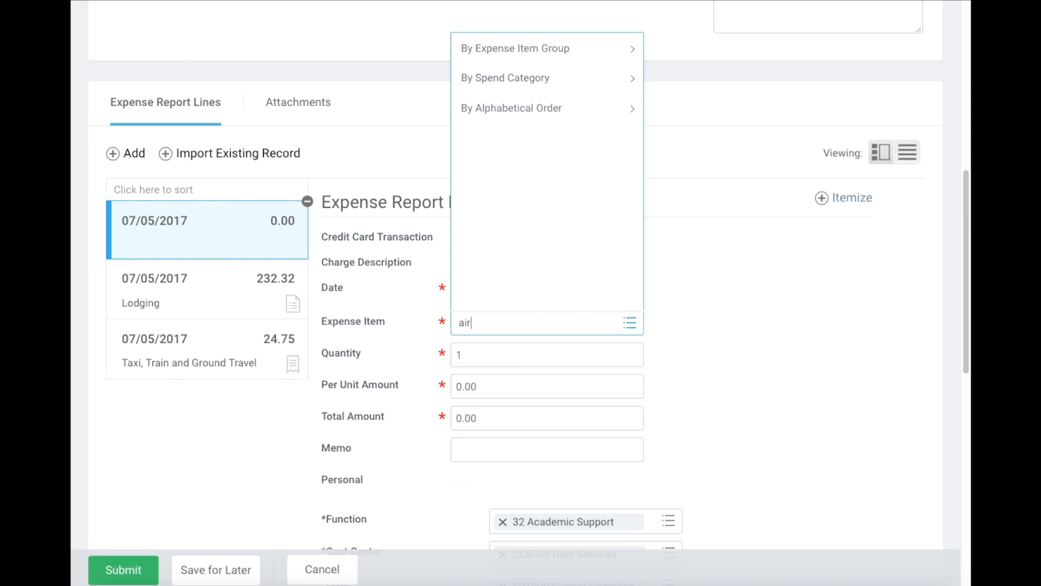
{"action": "type", "text": "fare"}
{"action": "key", "text": "Return"}
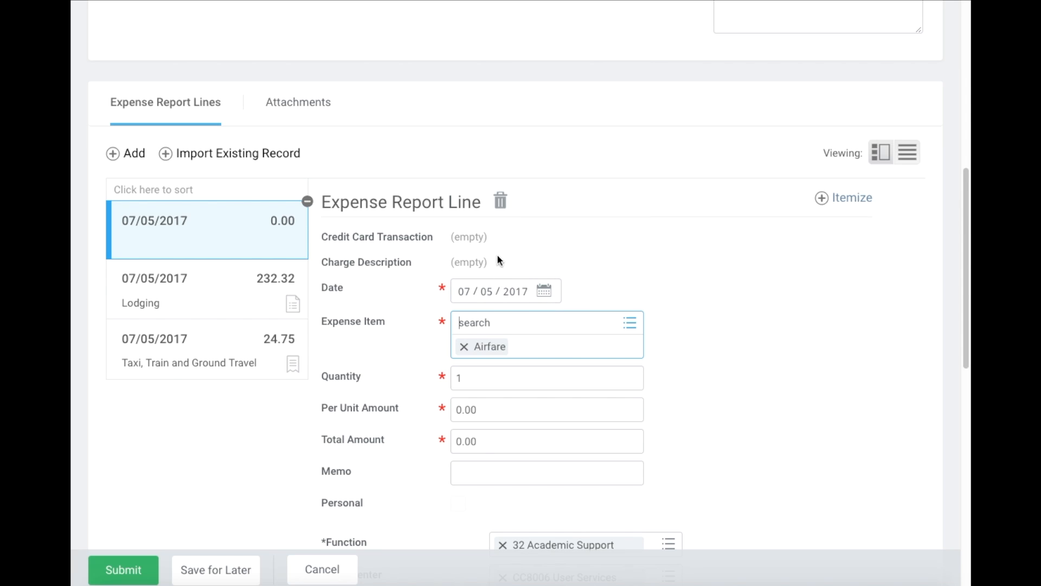
{"action": "left_click_drag", "start_coordinate": [518, 389], "coordinate": [425, 391]}
{"action": "type", "text": "300"}
{"action": "left_click", "coordinate": [785, 411]}
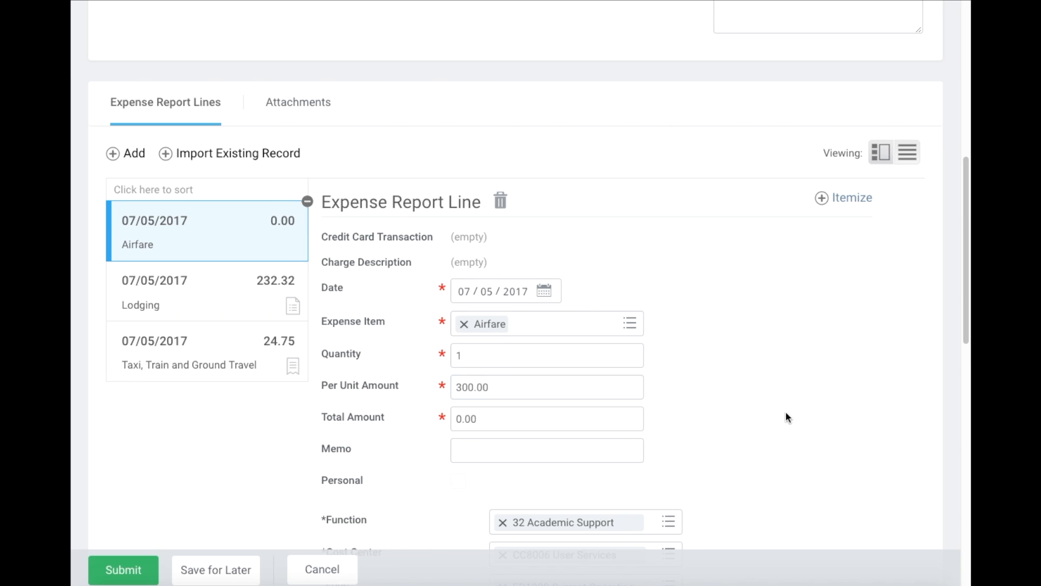
{"action": "scroll", "coordinate": [704, 352], "scroll_direction": "down", "scroll_amount": 3}
{"action": "scroll", "coordinate": [704, 358], "scroll_direction": "down", "scroll_amount": 5}
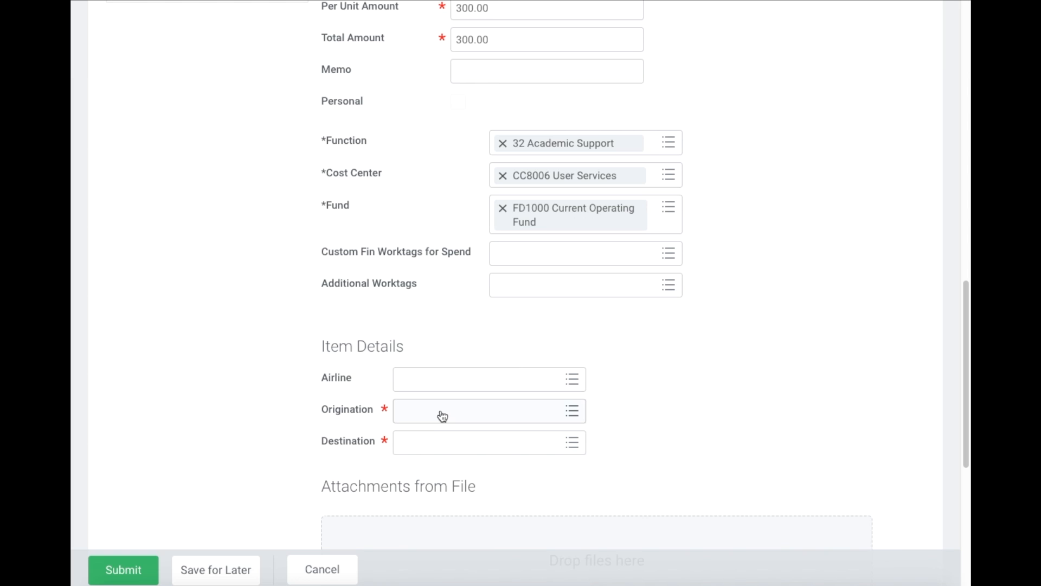
- Set the airline to American Airlines
{"action": "left_click", "coordinate": [444, 380]}
{"action": "type", "text": "ameri"}
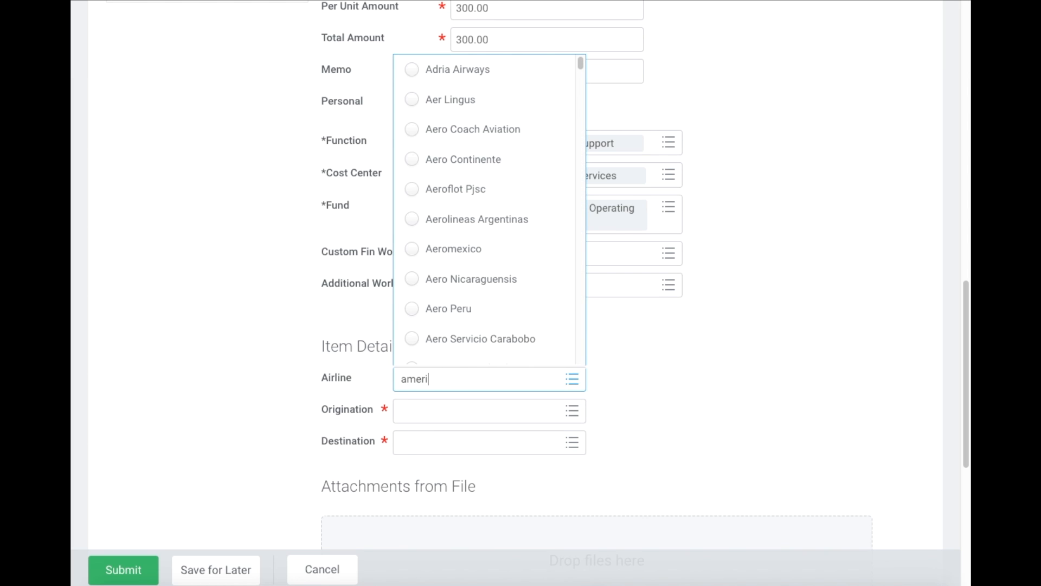
{"action": "type", "text": "can"}
{"action": "key", "text": "Return"}
{"action": "left_click", "coordinate": [490, 96]}
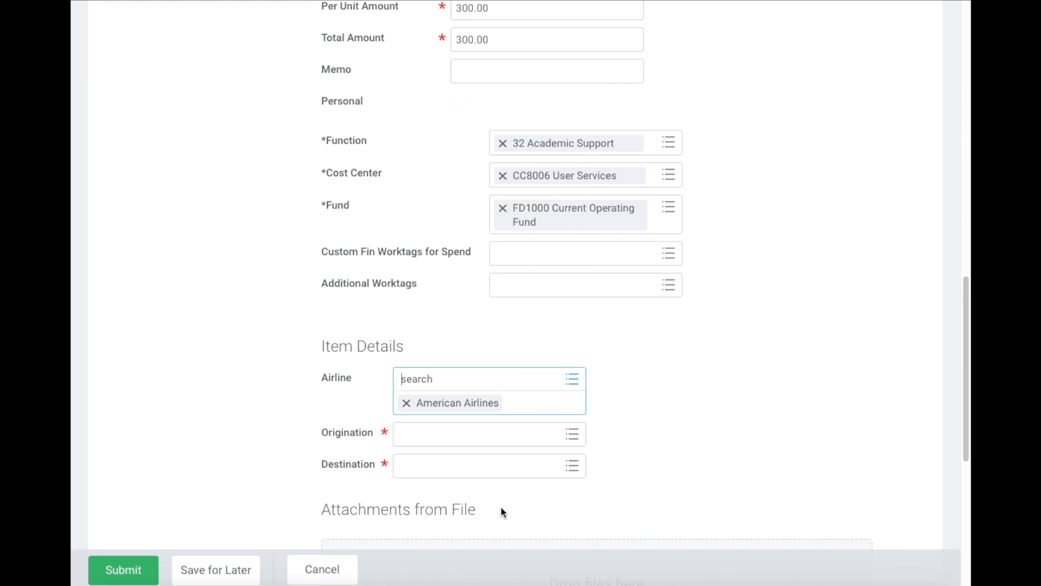
- Set the origination to SWF: Stewart, Newburgh, United States
{"action": "left_click", "coordinate": [461, 444]}
{"action": "type", "text": "st"}
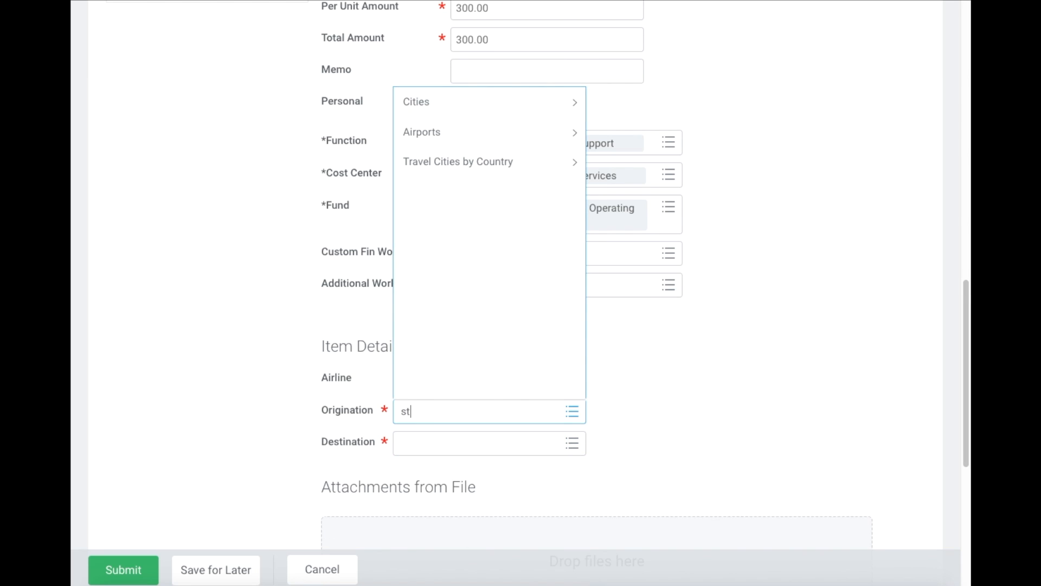
{"action": "type", "text": "ewart"}
{"action": "key", "text": "Return"}
{"action": "scroll", "coordinate": [483, 322], "scroll_direction": "down", "scroll_amount": 3}
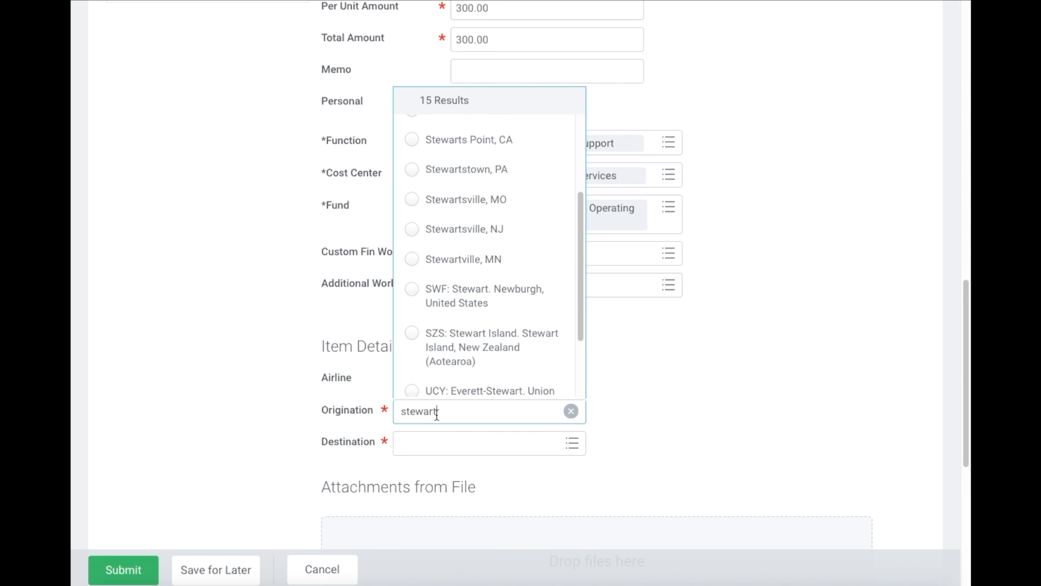
{"action": "left_click_drag", "start_coordinate": [437, 411], "coordinate": [383, 413]}
{"action": "type", "text": "swf"}
{"action": "key", "text": "Return"}
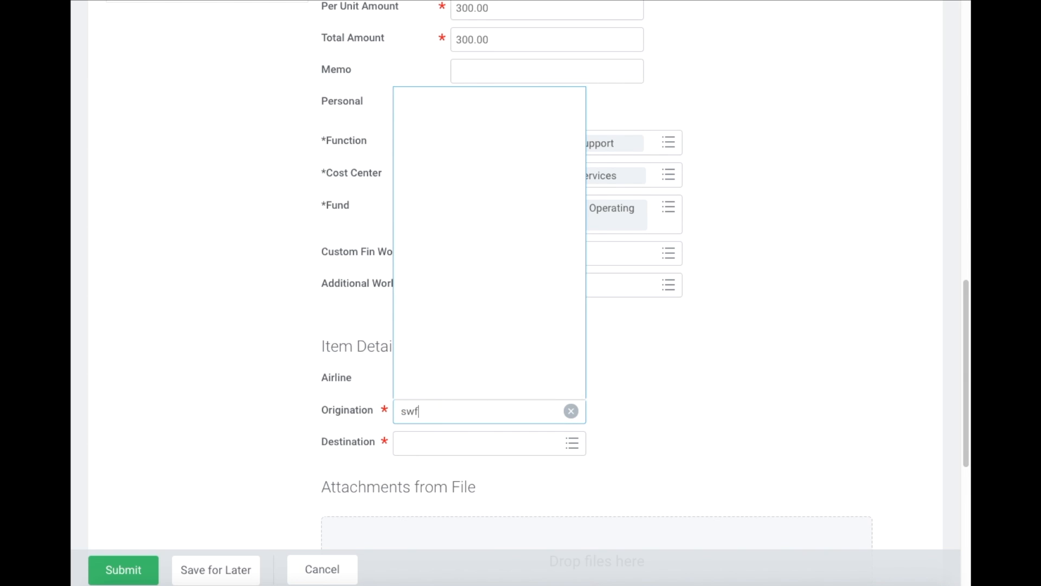
- Set the destination to MDW: Midway, Chicago, United States
{"action": "left_click", "coordinate": [459, 460]}
{"action": "type", "text": "chicago"}
{"action": "key", "text": "Return"}
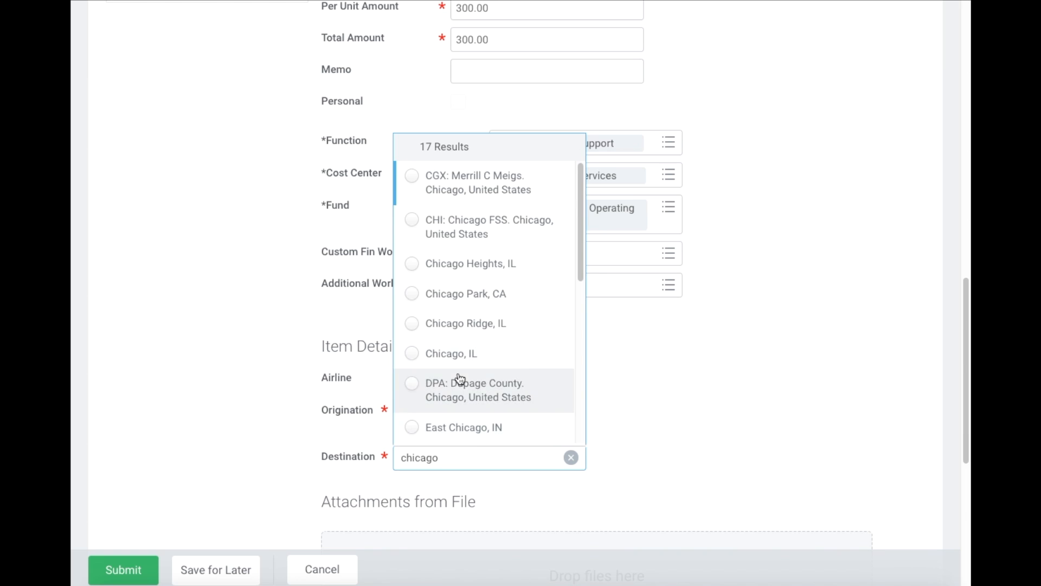
{"action": "scroll", "coordinate": [460, 378], "scroll_direction": "down", "scroll_amount": 5}
{"action": "left_click", "coordinate": [461, 321]}
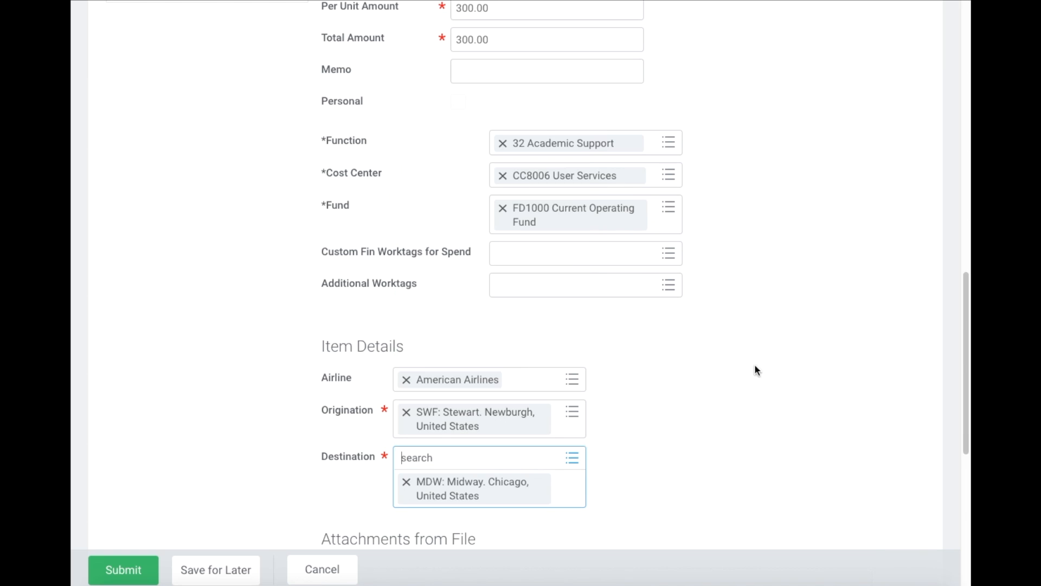
{"action": "scroll", "coordinate": [537, 404], "scroll_direction": "up", "scroll_amount": 3}
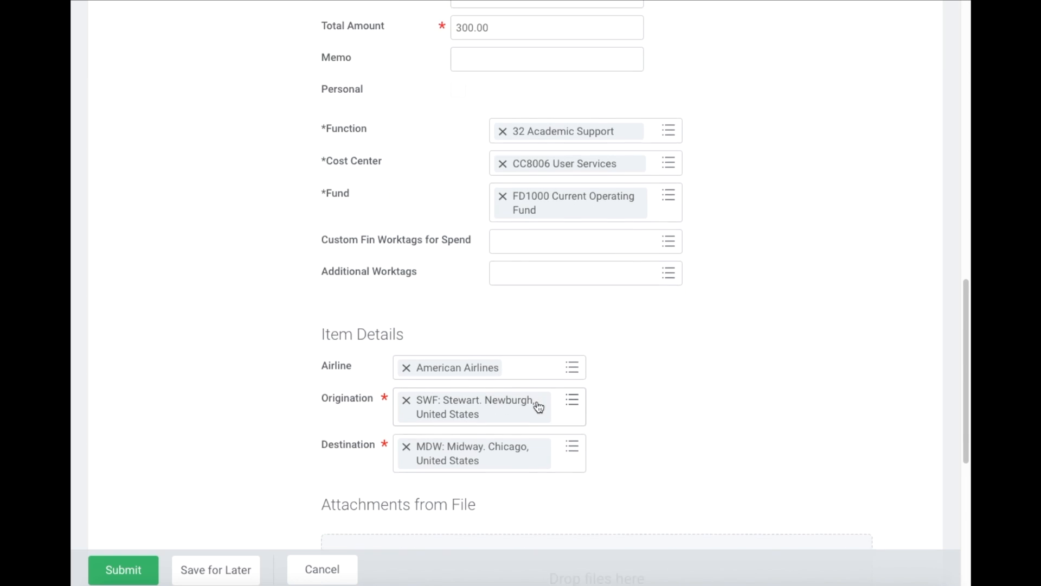
{"action": "scroll", "coordinate": [536, 404], "scroll_direction": "down", "scroll_amount": 5}
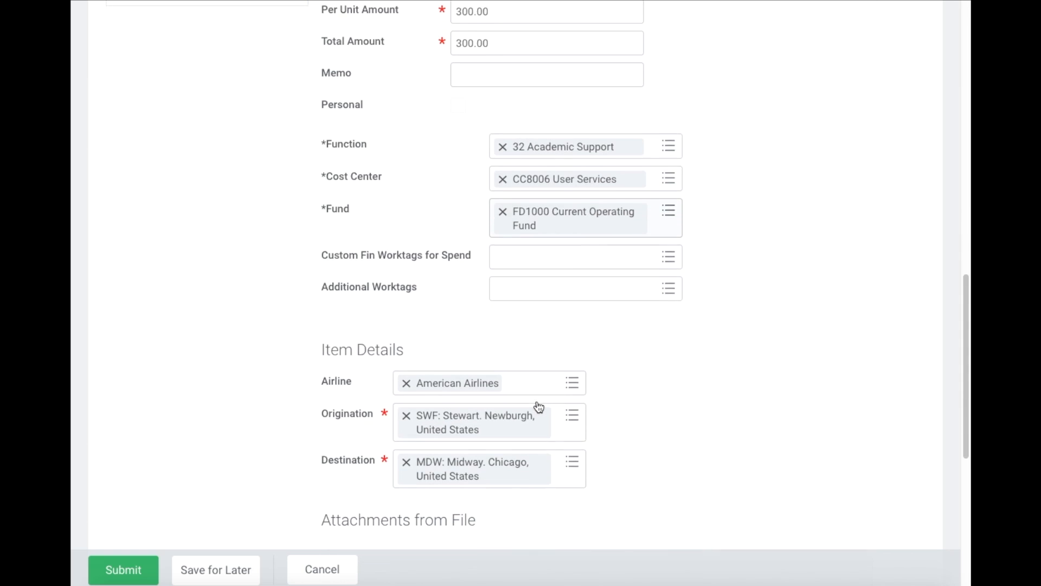
{"action": "scroll", "coordinate": [537, 404], "scroll_direction": "down", "scroll_amount": 2}
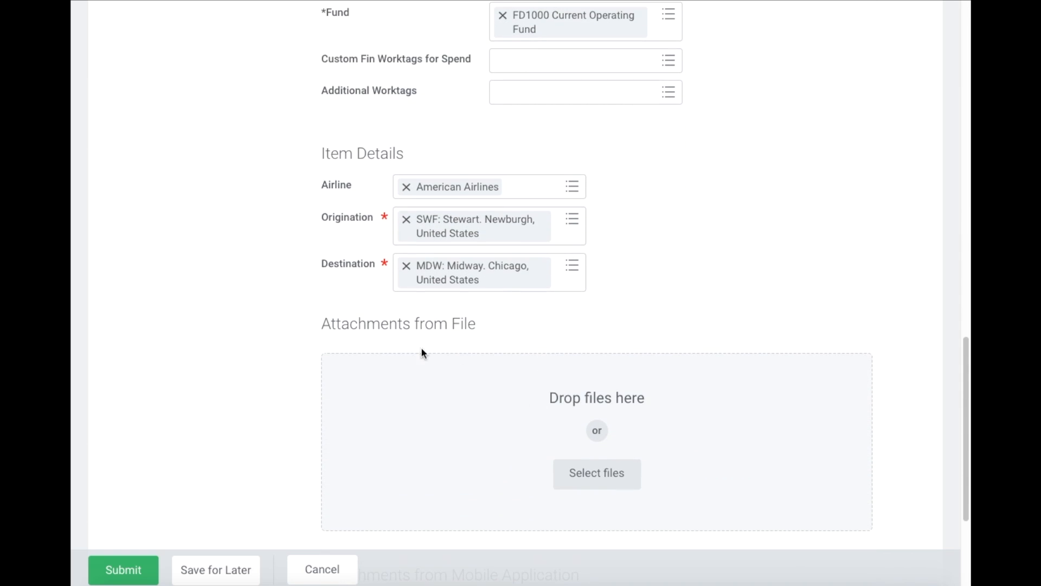
{"action": "scroll", "coordinate": [438, 347], "scroll_direction": "down", "scroll_amount": 1}
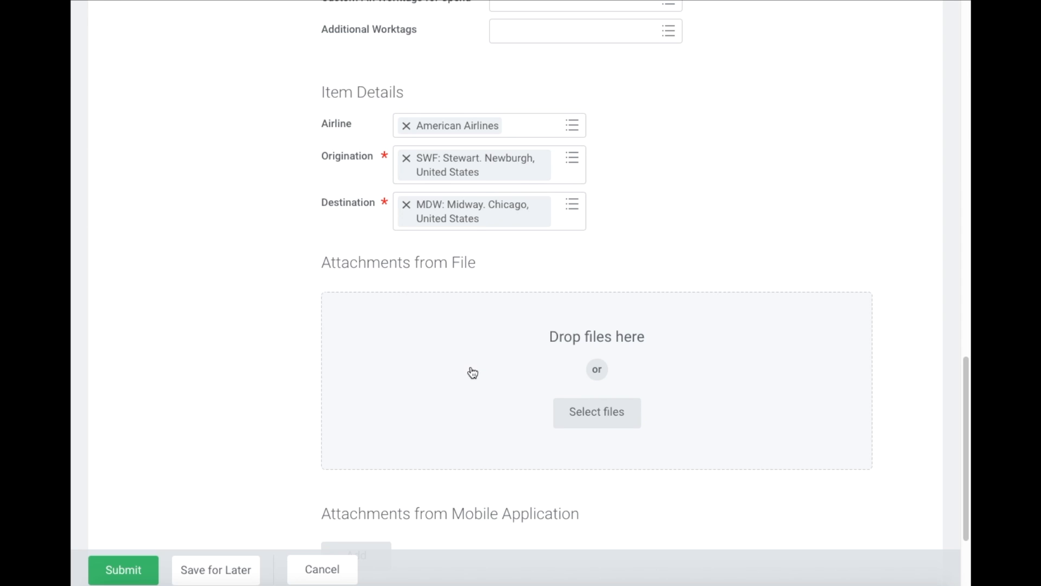
{"action": "scroll", "coordinate": [473, 372], "scroll_direction": "up", "scroll_amount": 10}
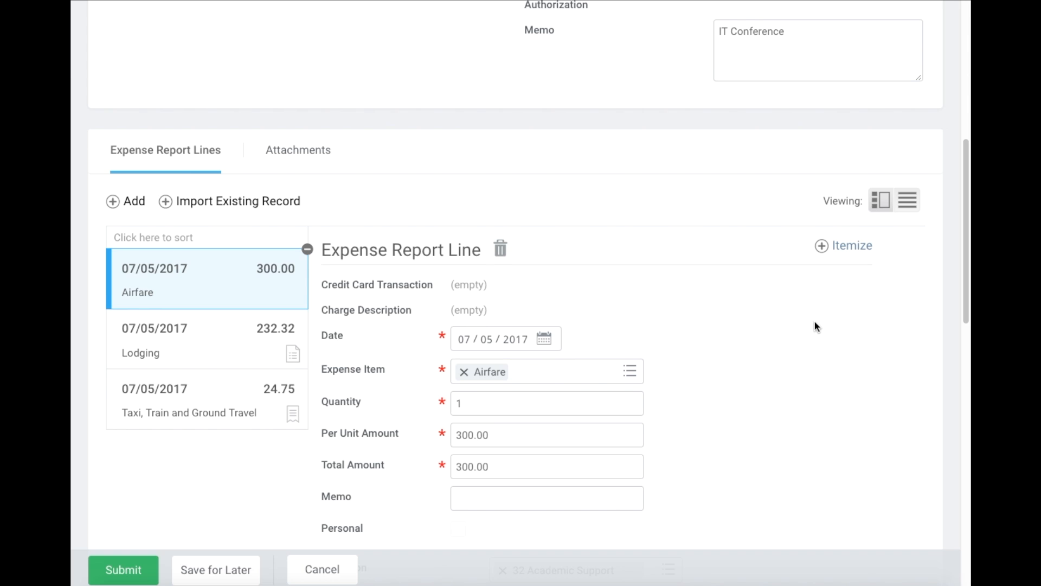
{"action": "scroll", "coordinate": [816, 325], "scroll_direction": "down", "scroll_amount": 3}
{"action": "scroll", "coordinate": [815, 324], "scroll_direction": "down", "scroll_amount": 1}
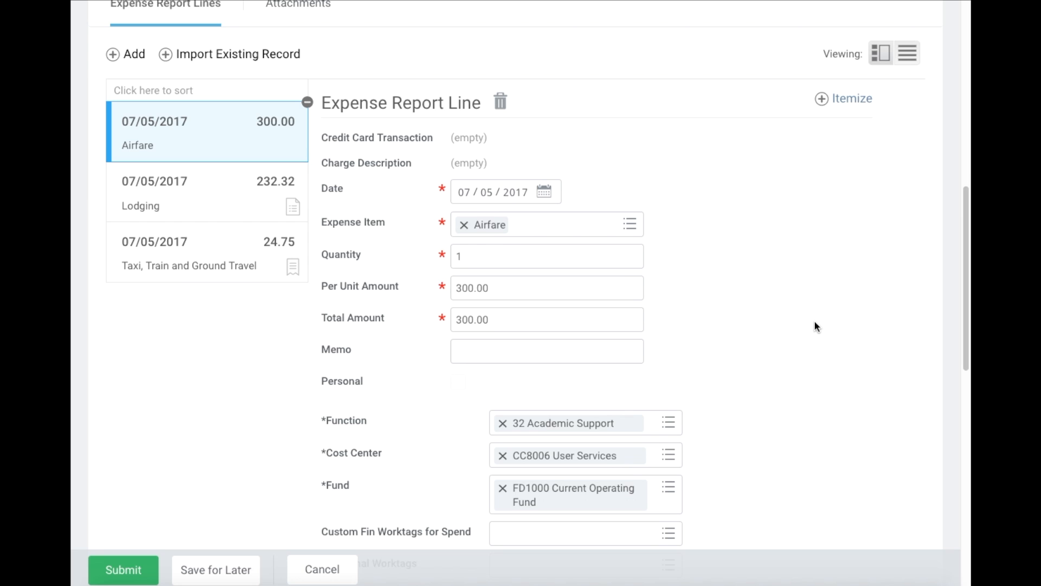
{"action": "scroll", "coordinate": [813, 305], "scroll_direction": "down", "scroll_amount": 9}
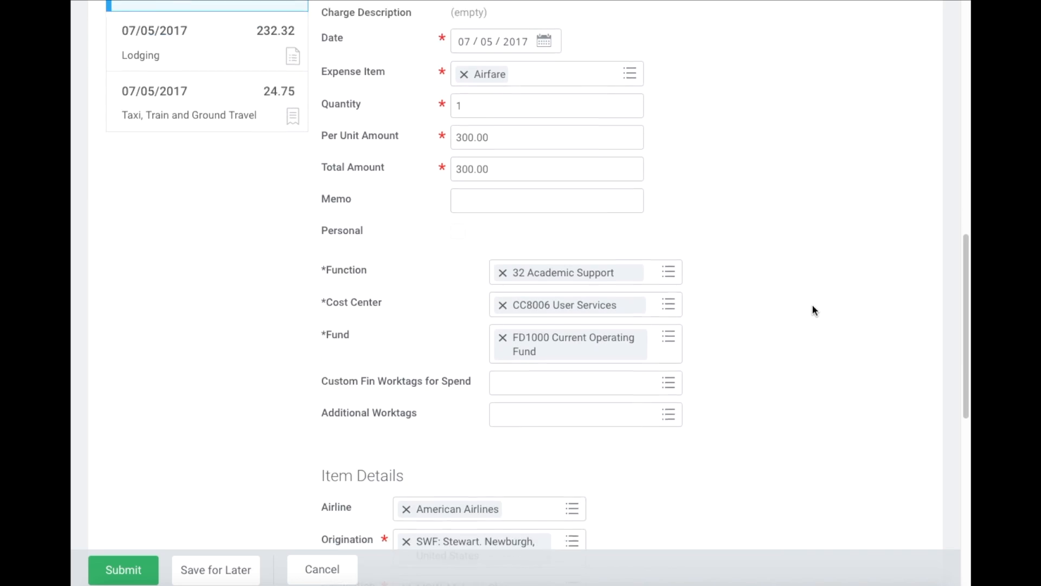
{"action": "scroll", "coordinate": [813, 310], "scroll_direction": "down", "scroll_amount": 1}
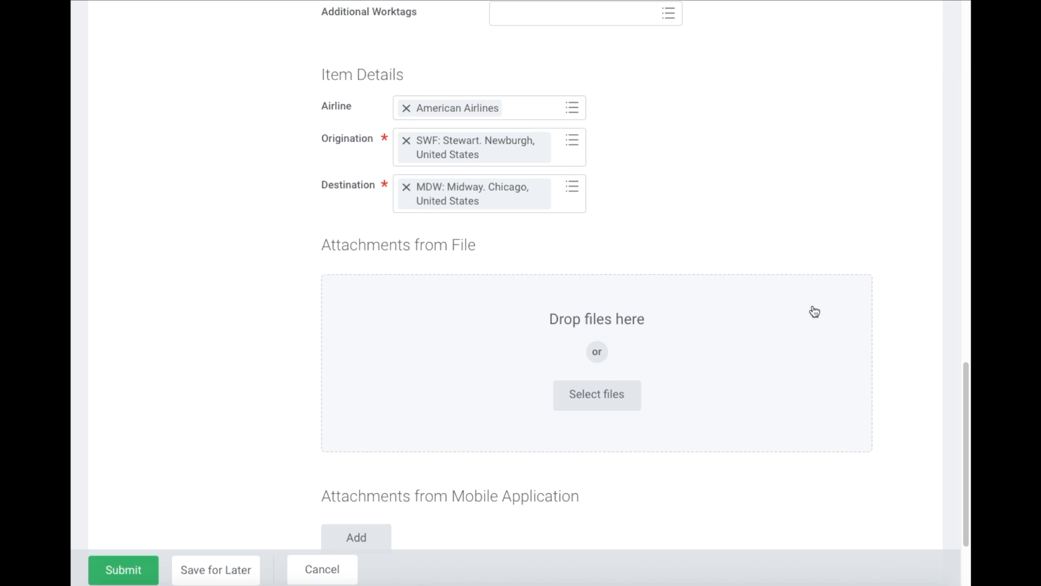
{"action": "scroll", "coordinate": [801, 267], "scroll_direction": "up", "scroll_amount": 11}
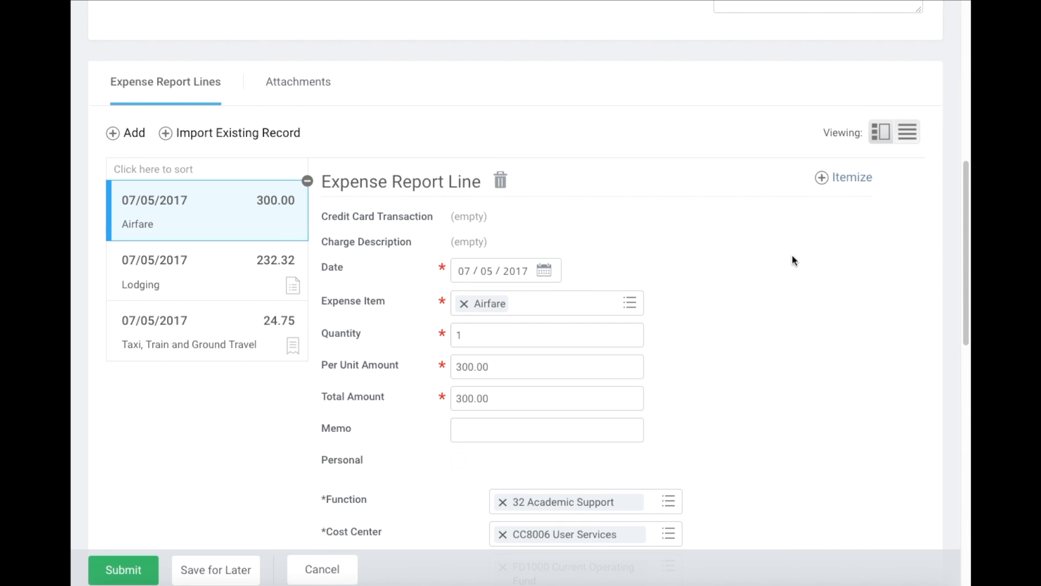
{"action": "scroll", "coordinate": [666, 271], "scroll_direction": "down", "scroll_amount": 13}
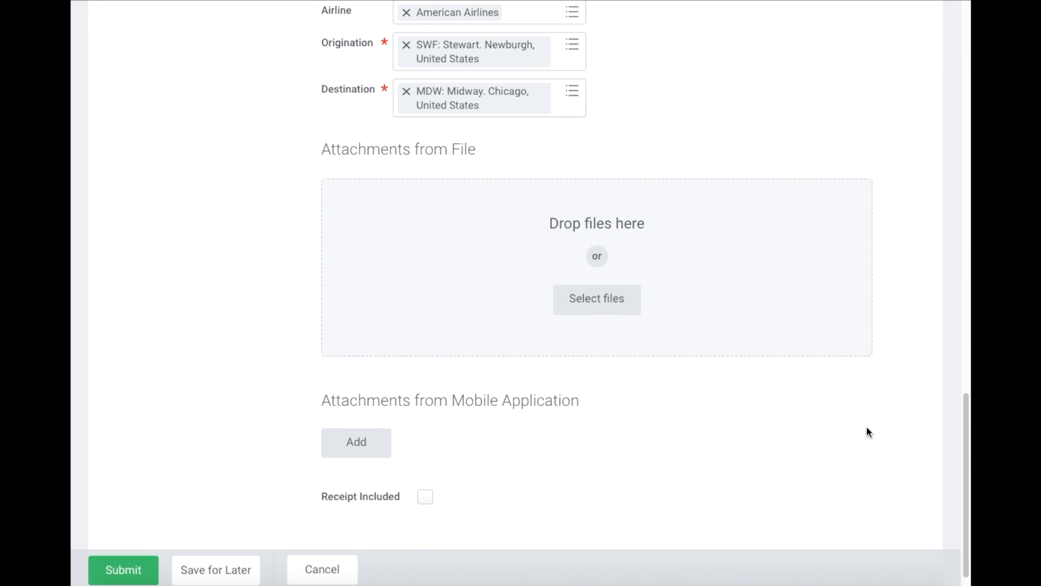
- Attach Workday Finance Training.rtf from the Save Here folder to the Airfare line and check Receipt Included
{"action": "left_click", "coordinate": [595, 312]}
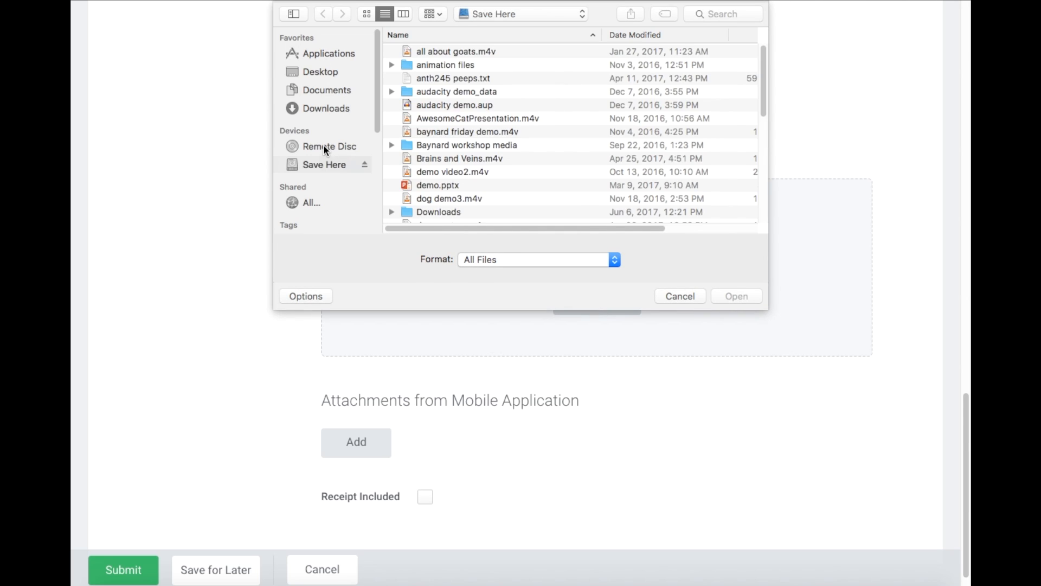
{"action": "left_click", "coordinate": [323, 163]}
{"action": "scroll", "coordinate": [470, 170], "scroll_direction": "down", "scroll_amount": 10}
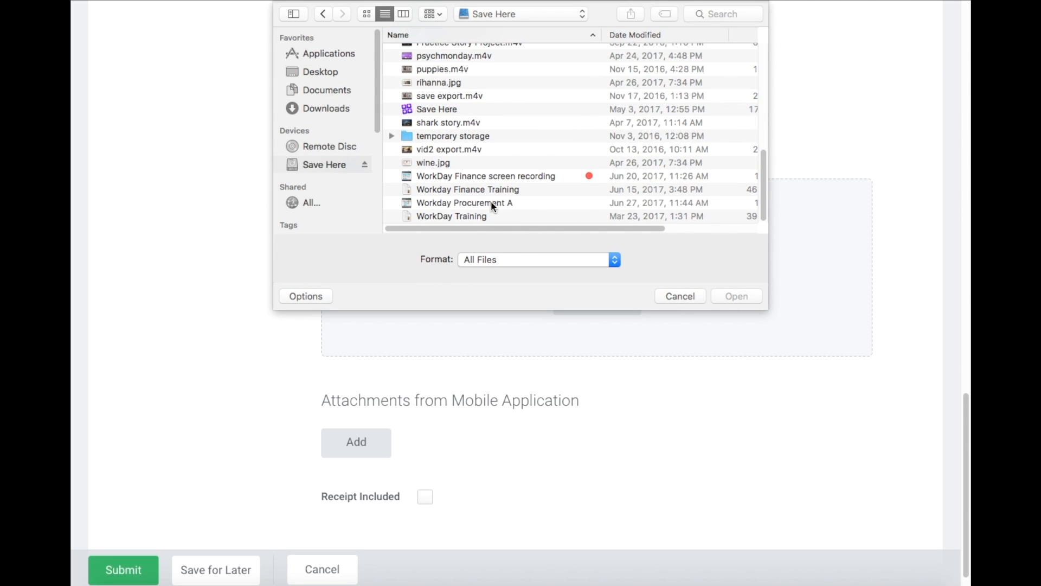
{"action": "double_click", "coordinate": [489, 189]}
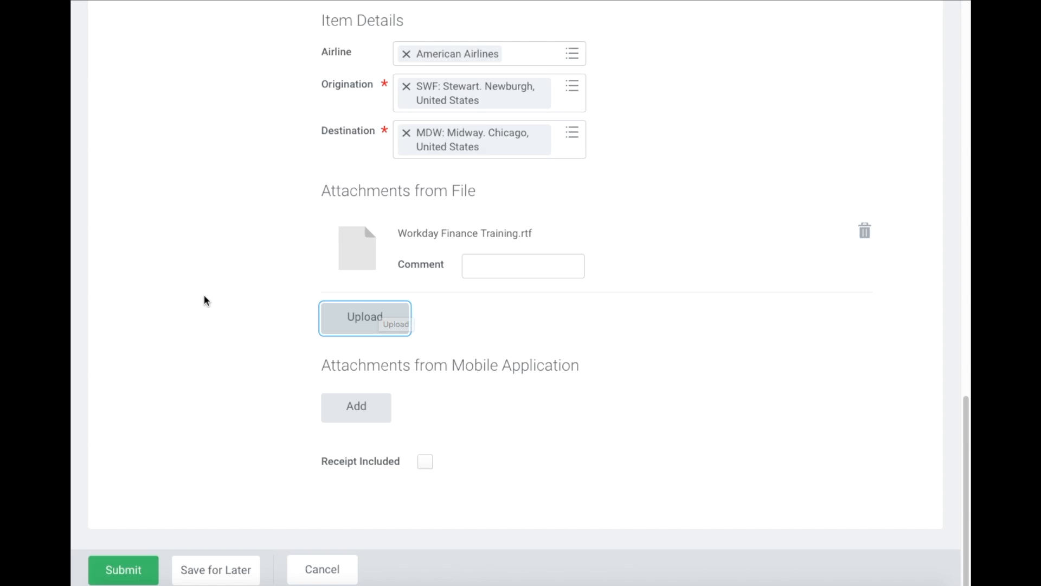
{"action": "left_click", "coordinate": [426, 463]}
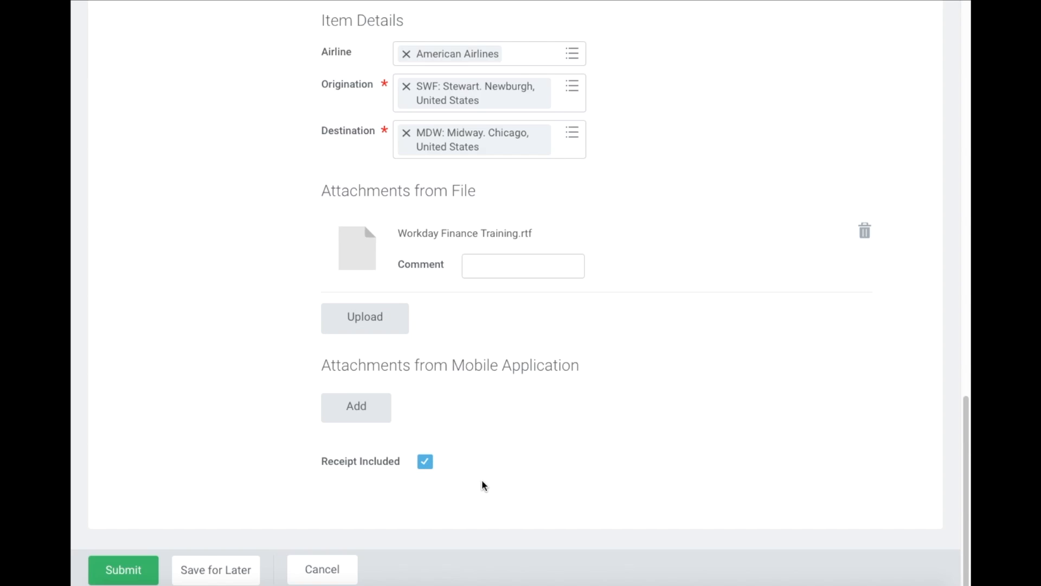
{"action": "scroll", "coordinate": [477, 427], "scroll_direction": "up", "scroll_amount": 13}
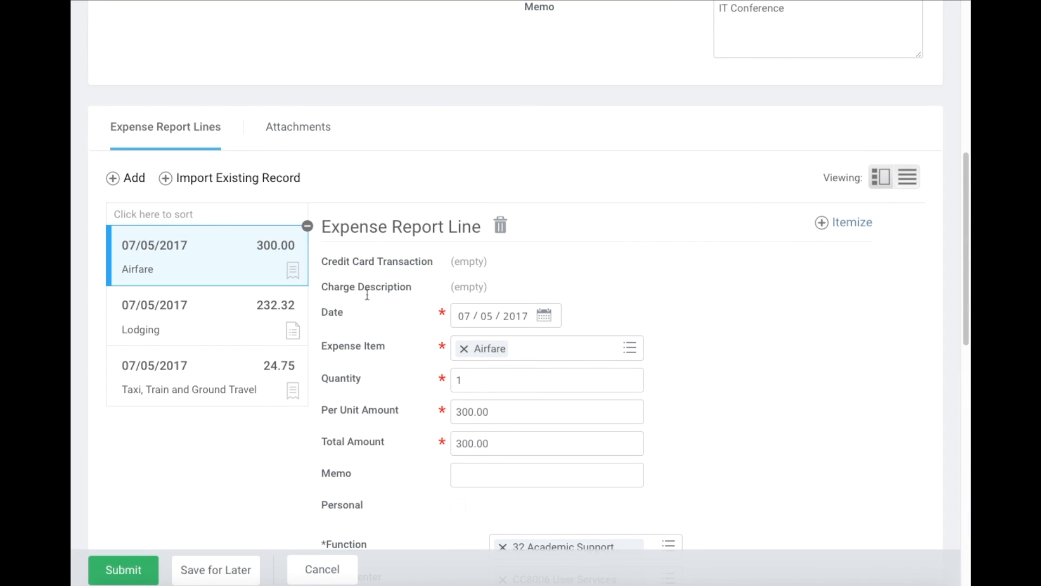
- Start a new expense line with Conference, Training, or Meeting Registration Fees as its item
{"action": "left_click", "coordinate": [115, 180]}
{"action": "left_click", "coordinate": [502, 345]}
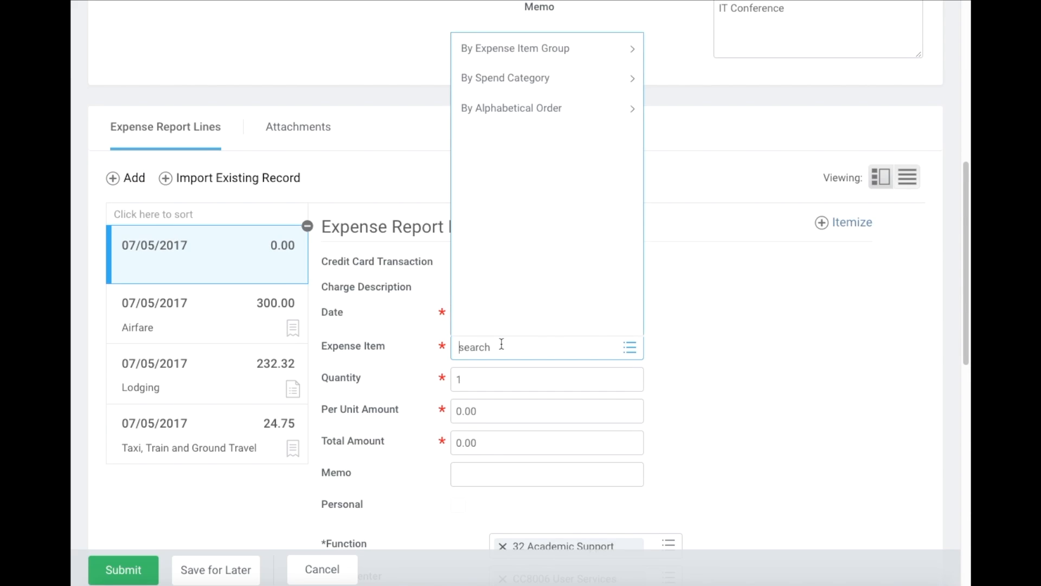
{"action": "type", "text": "r Meeting Registration"}
{"action": "key", "text": "Return"}
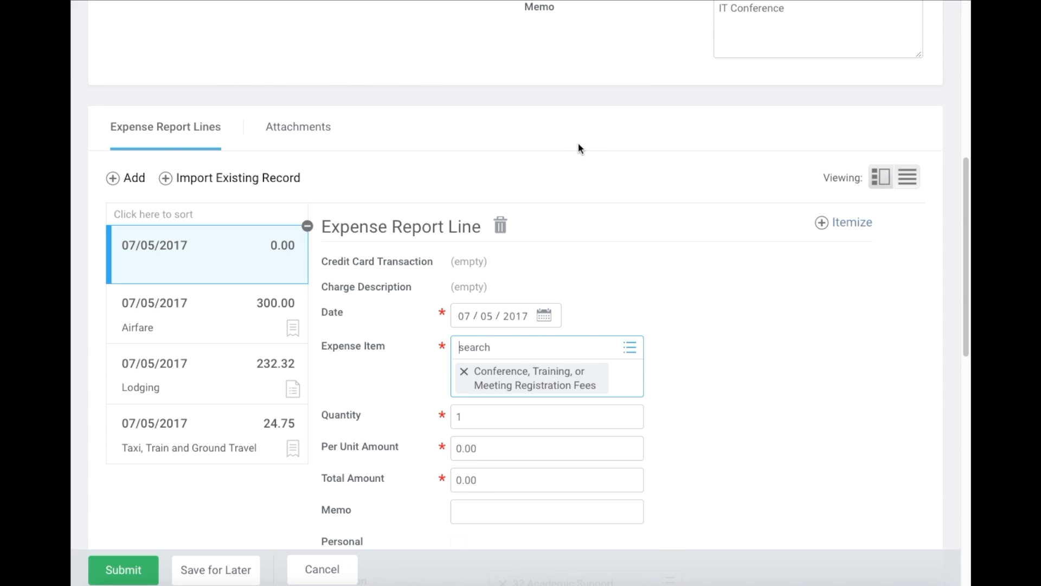
{"action": "left_click", "coordinate": [577, 310]}
- Set the registration fees line's per unit amount to 100.00
{"action": "scroll", "coordinate": [711, 405], "scroll_direction": "down", "scroll_amount": 2}
{"action": "left_click", "coordinate": [507, 332]}
{"action": "type", "text": "100"}
{"action": "left_click", "coordinate": [746, 377]}
{"action": "scroll", "coordinate": [723, 353], "scroll_direction": "down", "scroll_amount": 4}
{"action": "scroll", "coordinate": [724, 353], "scroll_direction": "up", "scroll_amount": 2}
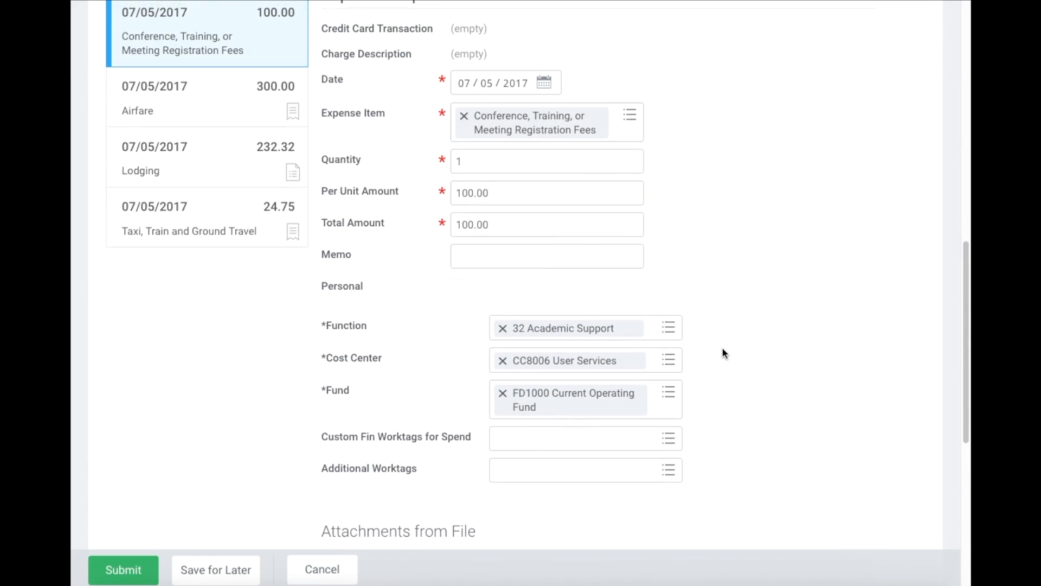
{"action": "scroll", "coordinate": [611, 276], "scroll_direction": "up", "scroll_amount": 2}
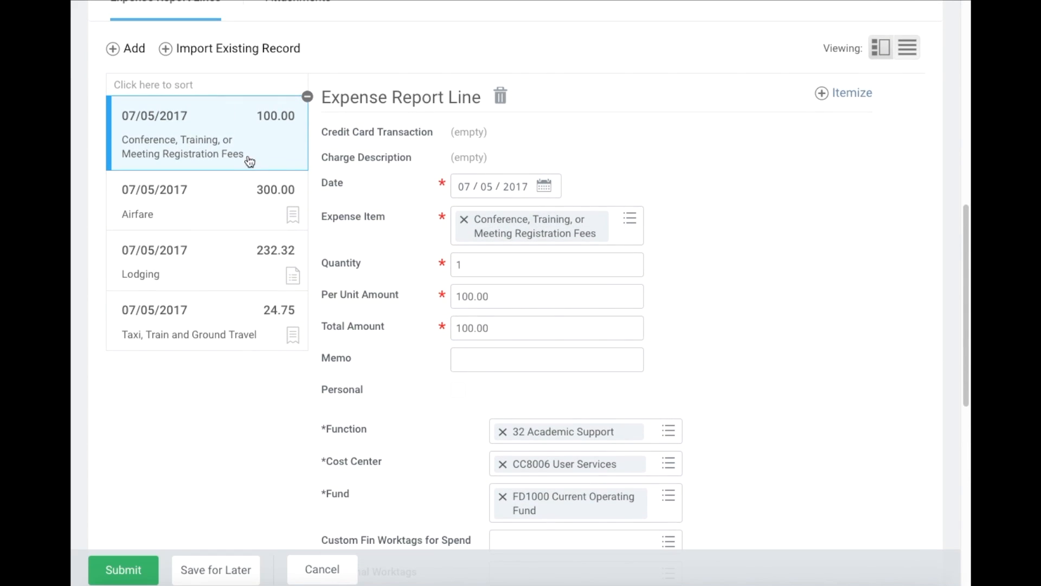
{"action": "scroll", "coordinate": [497, 376], "scroll_direction": "down", "scroll_amount": 5}
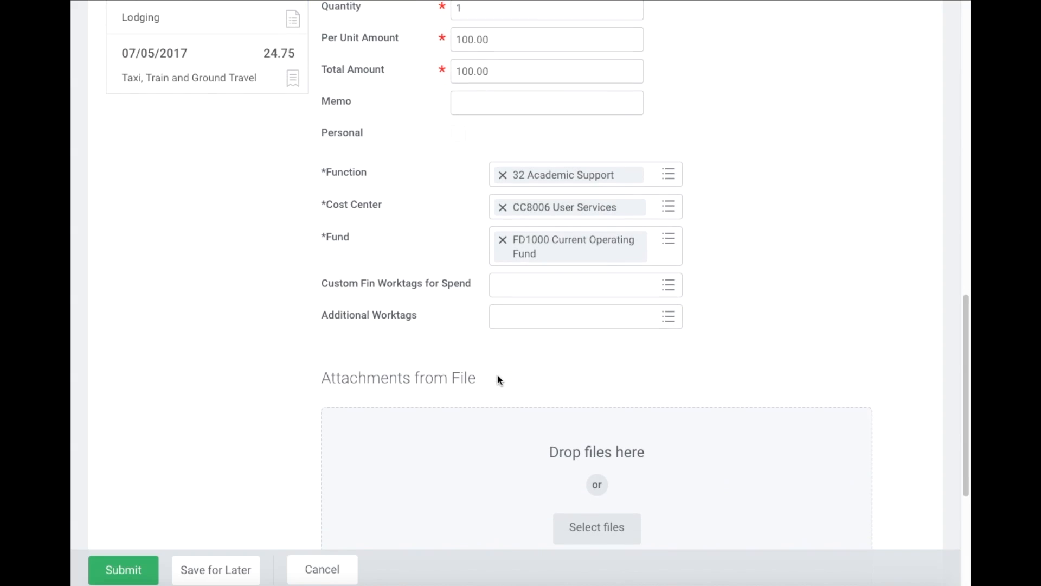
- Attach Workday Finance Training.rtf to the registration fees line and check Receipt Included
{"action": "left_click", "coordinate": [595, 529]}
{"action": "scroll", "coordinate": [467, 177], "scroll_direction": "down", "scroll_amount": 10}
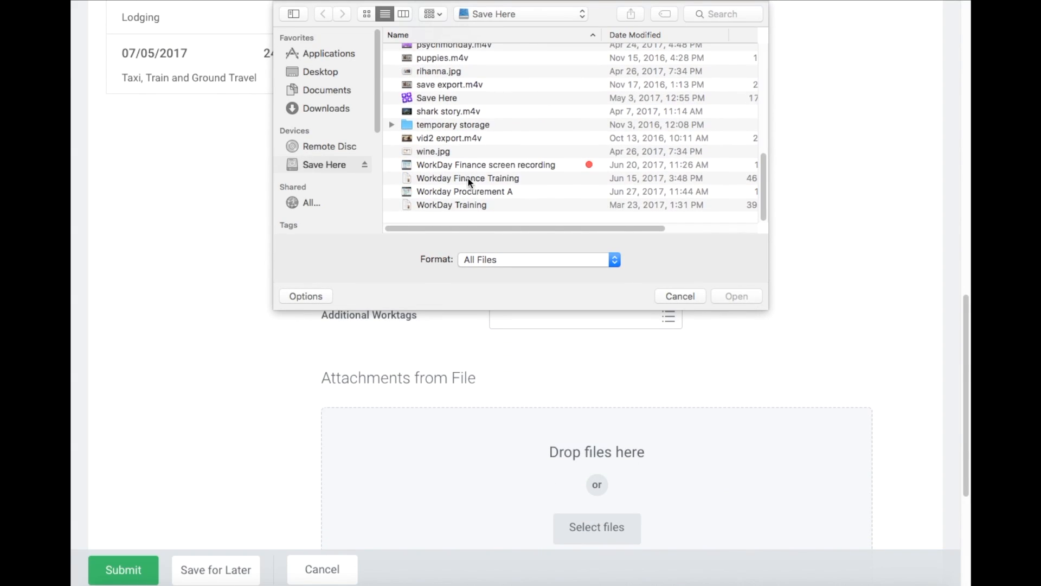
{"action": "double_click", "coordinate": [456, 190]}
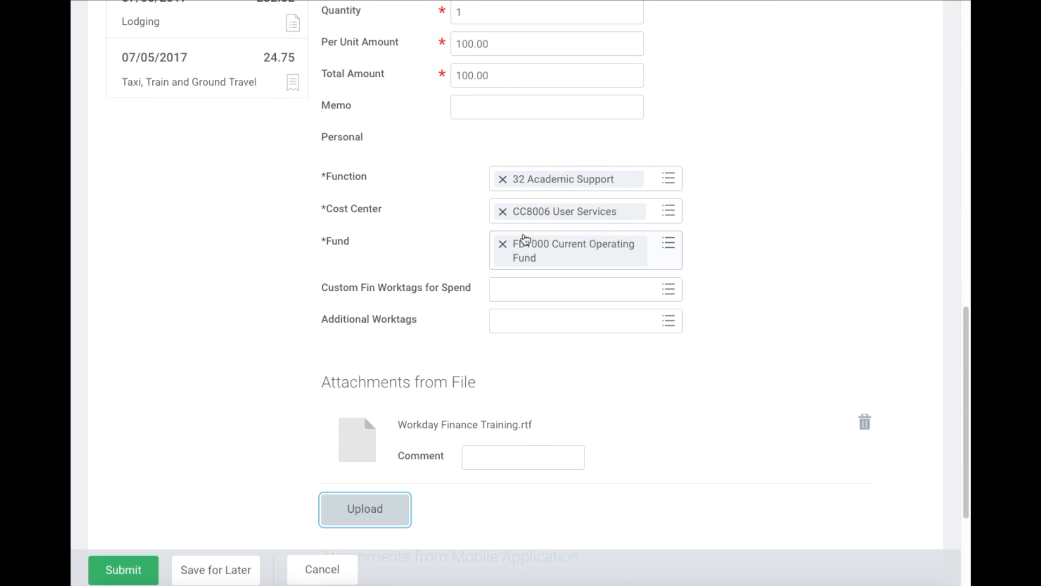
{"action": "scroll", "coordinate": [502, 183], "scroll_direction": "up", "scroll_amount": 5}
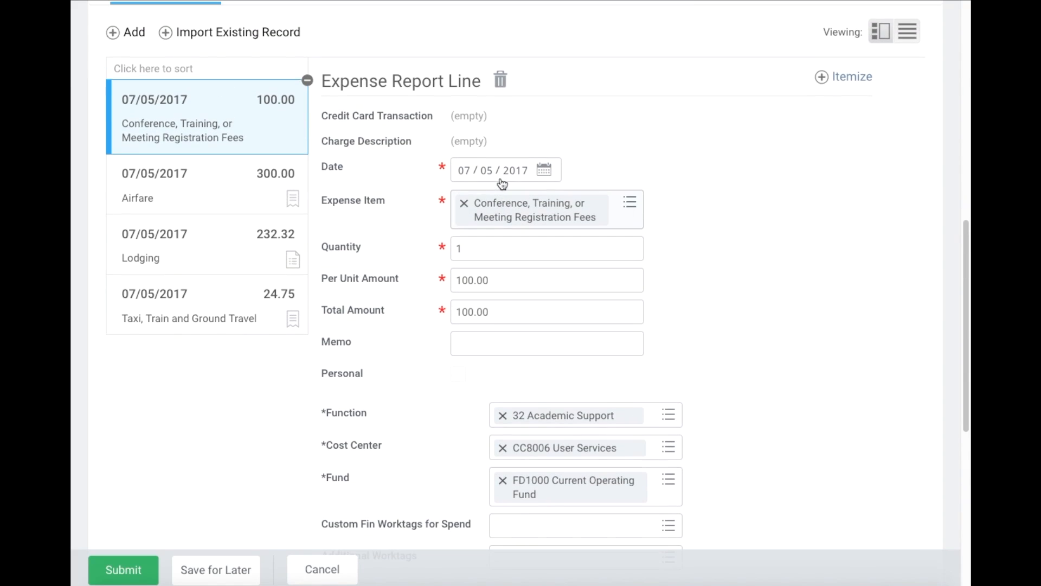
{"action": "scroll", "coordinate": [557, 333], "scroll_direction": "down", "scroll_amount": 10}
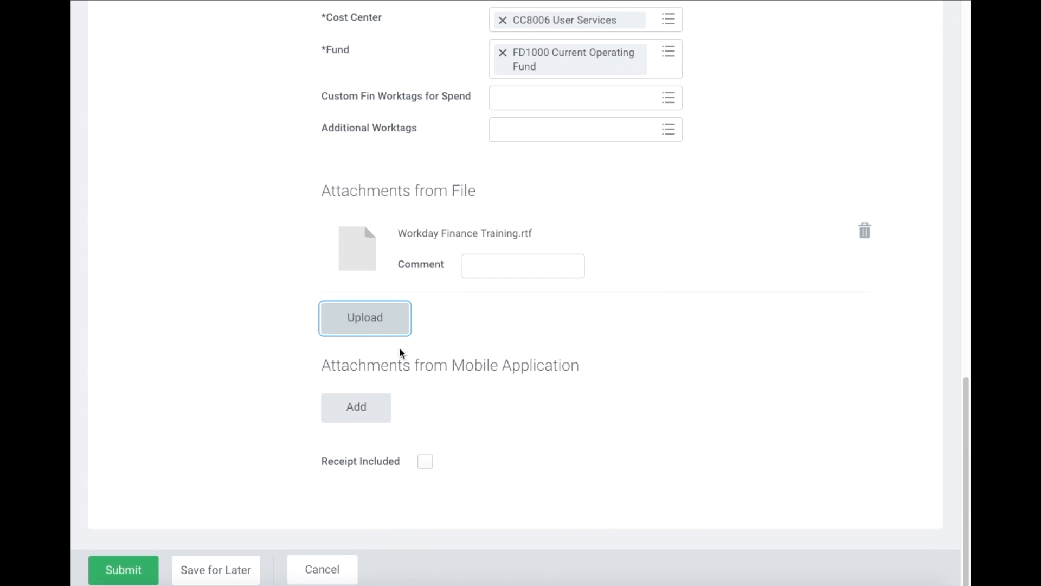
{"action": "left_click", "coordinate": [431, 464]}
{"action": "scroll", "coordinate": [417, 234], "scroll_direction": "up", "scroll_amount": 10}
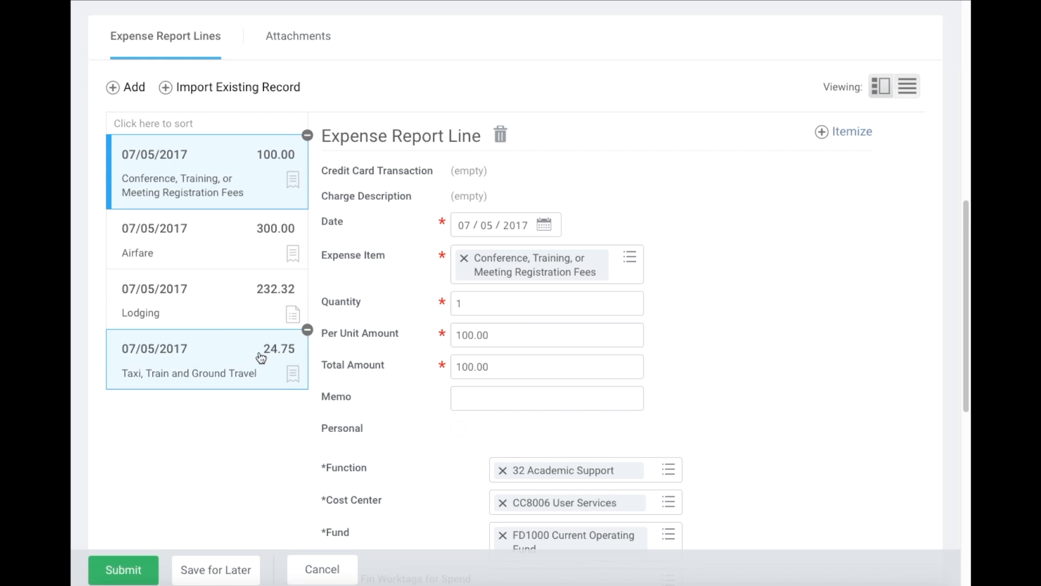
{"action": "left_click", "coordinate": [229, 320]}
- Attach Workday Finance Training.rtf to the Lodging line and check Receipt Included
{"action": "scroll", "coordinate": [509, 230], "scroll_direction": "down", "scroll_amount": 12}
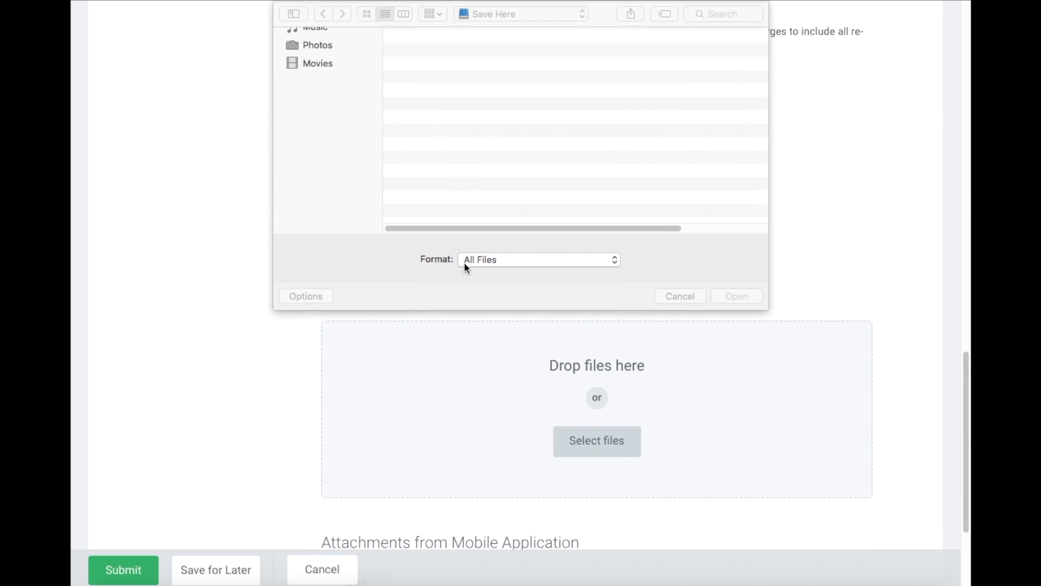
{"action": "scroll", "coordinate": [438, 142], "scroll_direction": "down", "scroll_amount": 10}
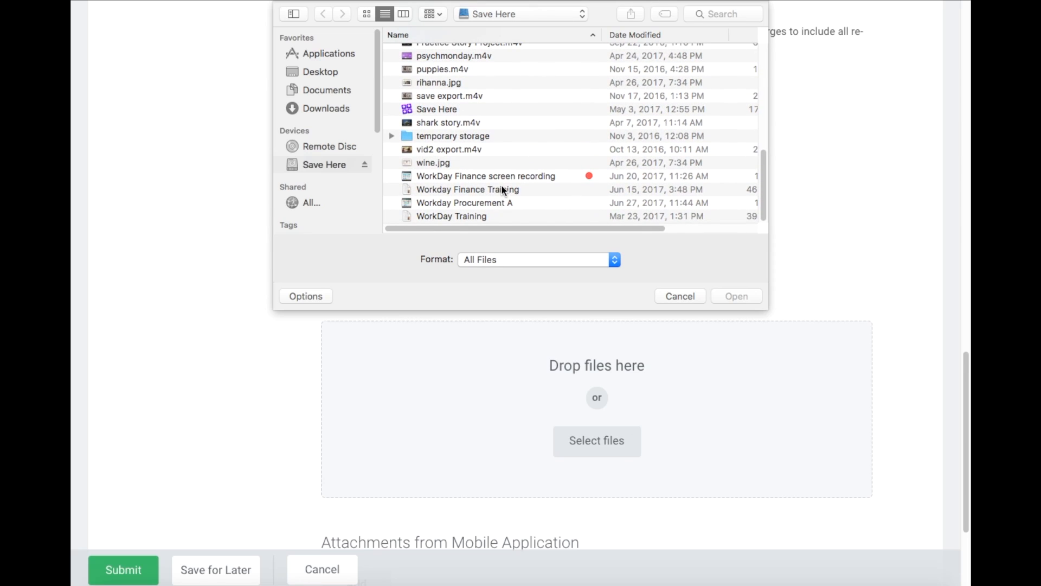
{"action": "double_click", "coordinate": [482, 189]}
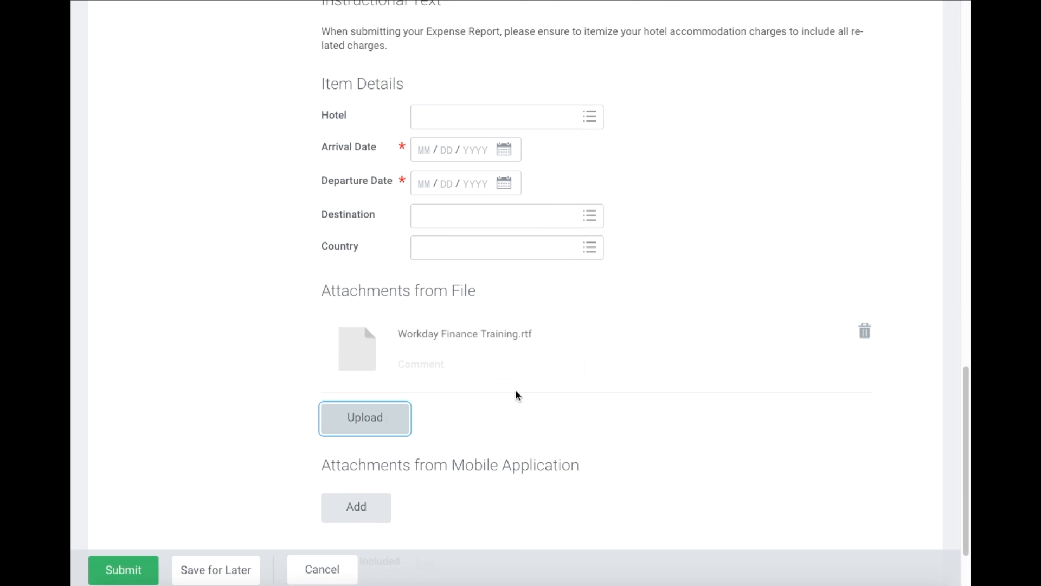
{"action": "scroll", "coordinate": [516, 395], "scroll_direction": "down", "scroll_amount": 3}
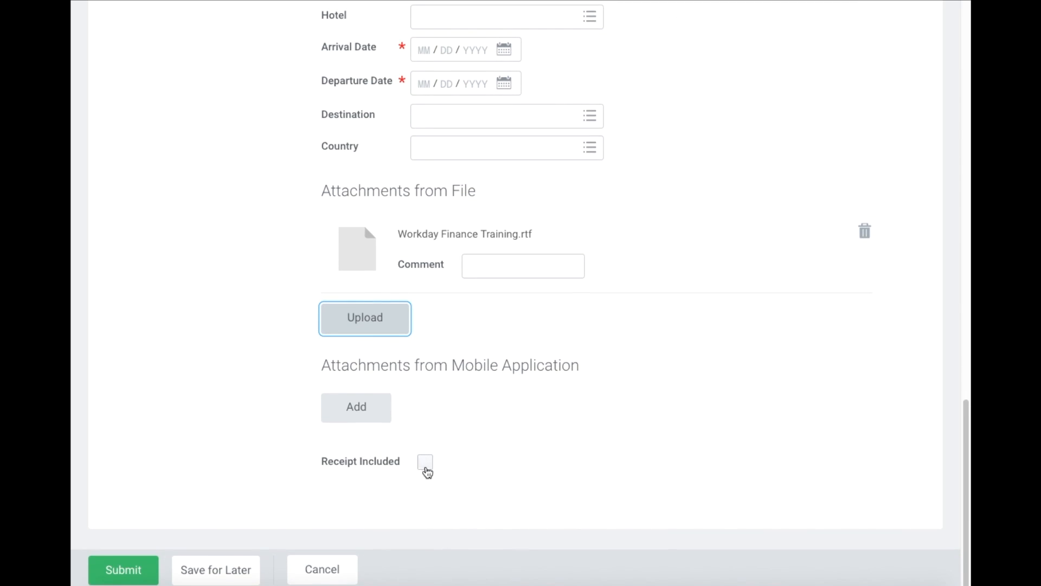
{"action": "left_click", "coordinate": [425, 464]}
- Start another expense line with Meals (During Travel) as its expense item
{"action": "scroll", "coordinate": [233, 346], "scroll_direction": "up", "scroll_amount": 15}
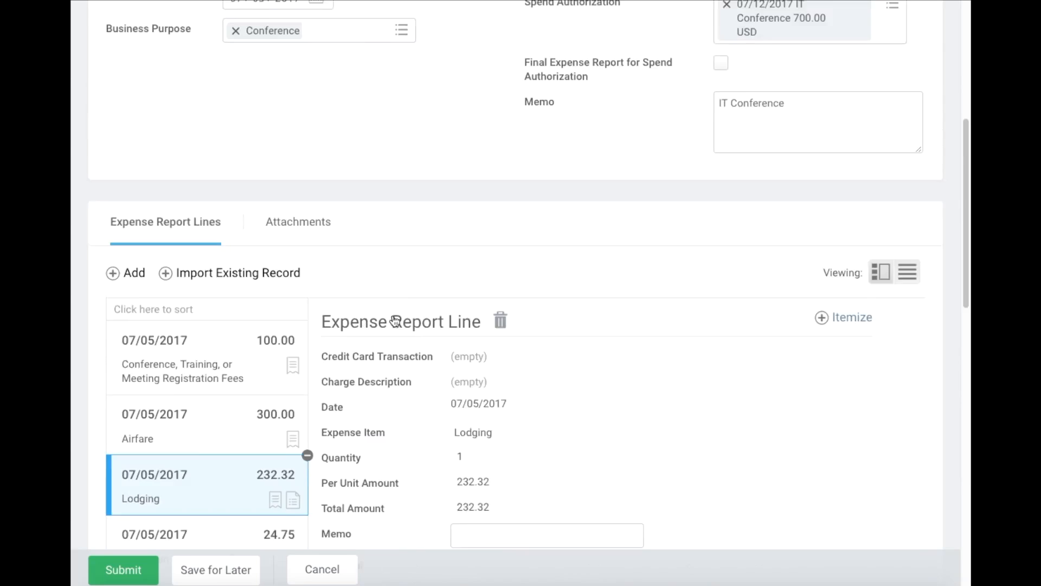
{"action": "scroll", "coordinate": [233, 346], "scroll_direction": "down", "scroll_amount": 3}
{"action": "left_click", "coordinate": [122, 266]}
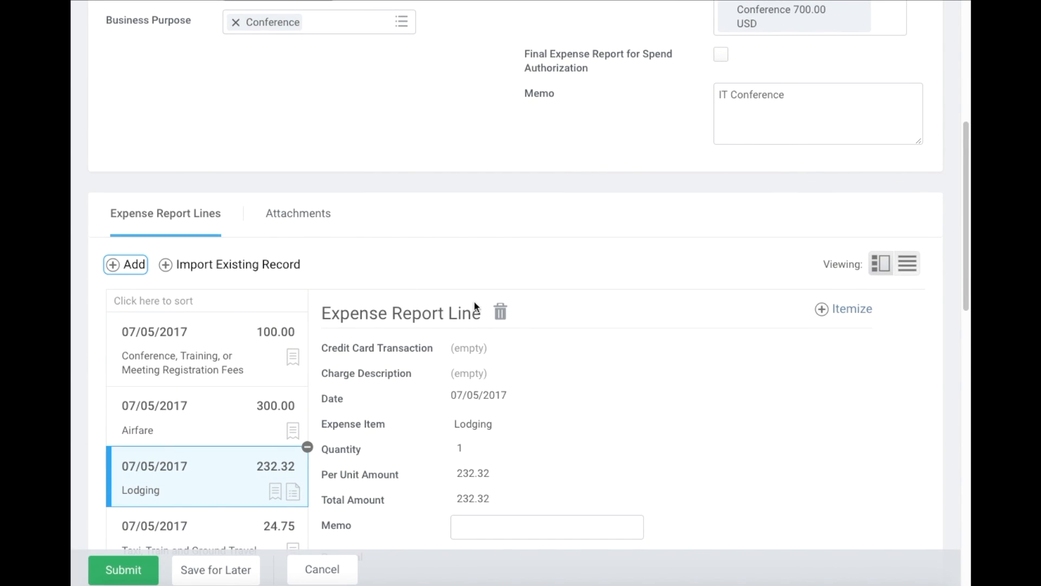
{"action": "left_click", "coordinate": [482, 435]}
{"action": "type", "text": "meal"}
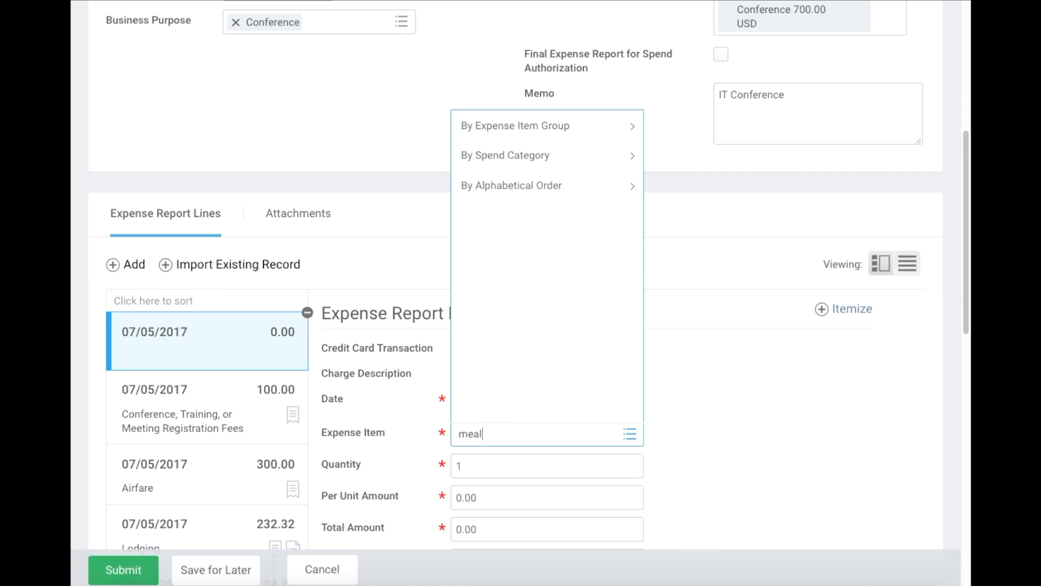
{"action": "left_click", "coordinate": [530, 187]}
{"action": "left_click", "coordinate": [506, 148]}
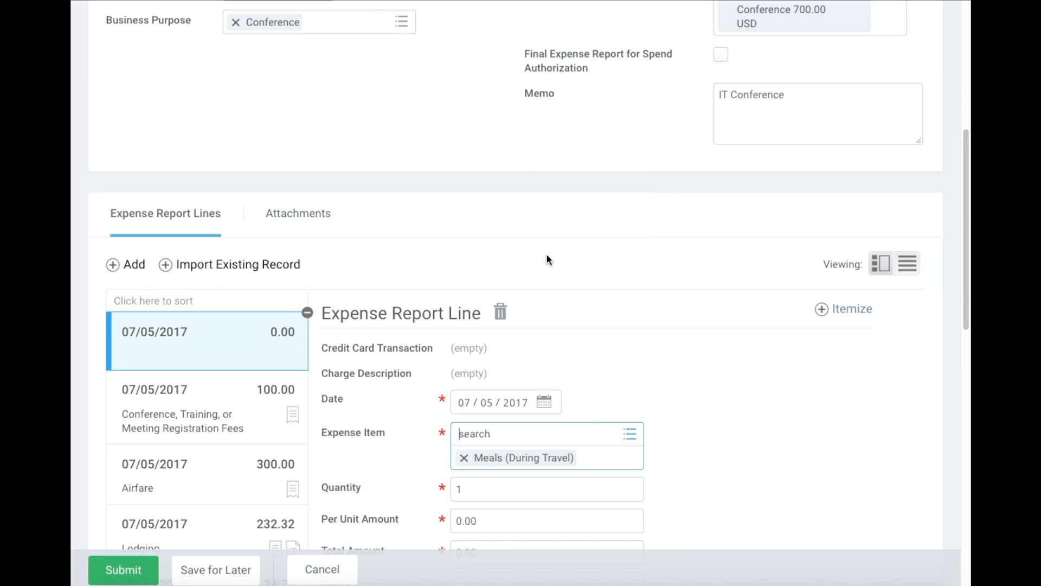
- Set the meals line's per unit amount to 100.00
{"action": "scroll", "coordinate": [546, 253], "scroll_direction": "down", "scroll_amount": 2}
{"action": "left_click", "coordinate": [495, 345]}
{"action": "type", "text": "100"}
{"action": "left_click", "coordinate": [726, 389]}
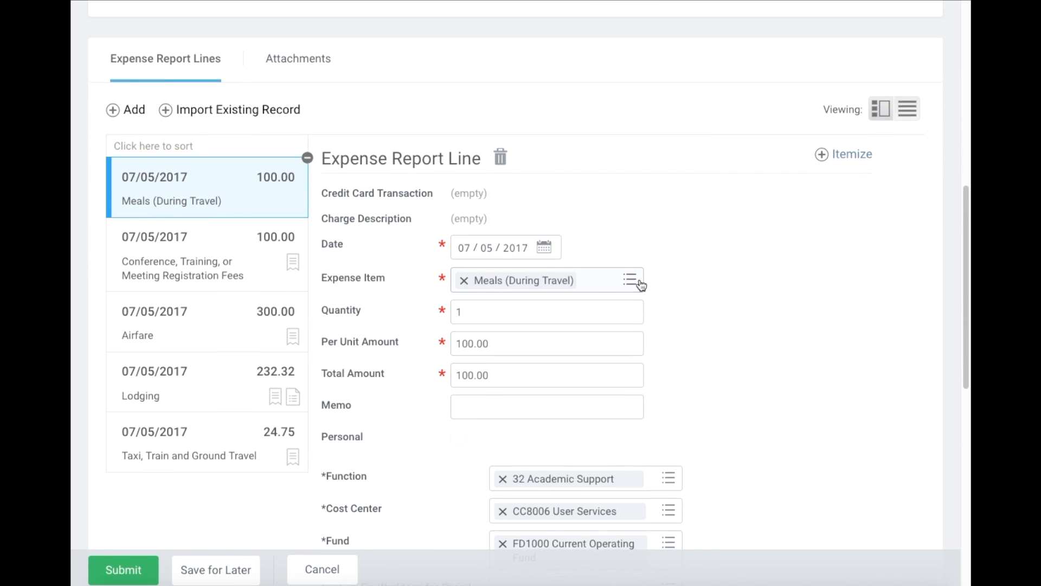
{"action": "scroll", "coordinate": [640, 282], "scroll_direction": "down", "scroll_amount": 2}
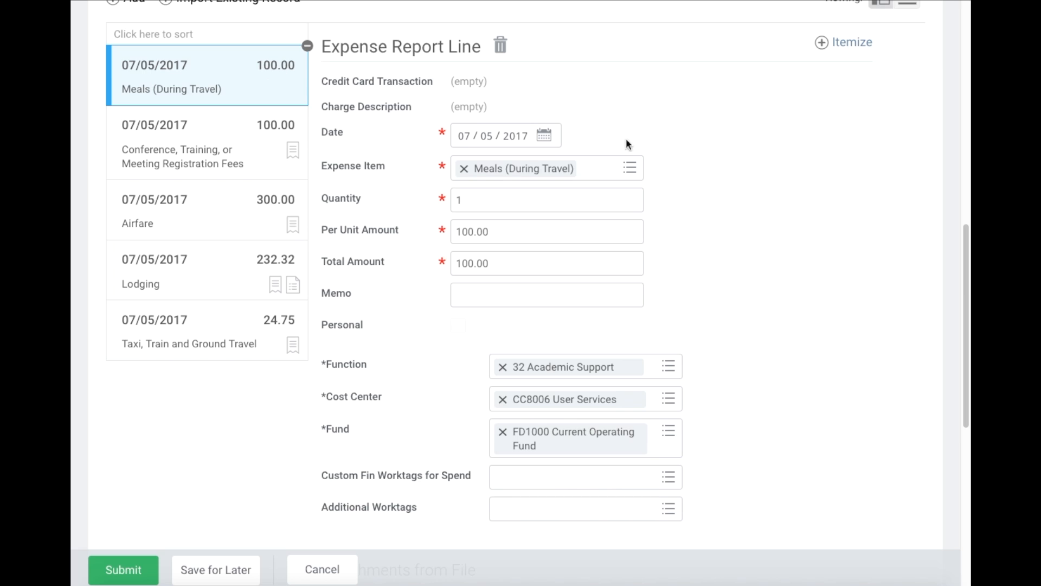
{"action": "scroll", "coordinate": [695, 191], "scroll_direction": "down", "scroll_amount": 5}
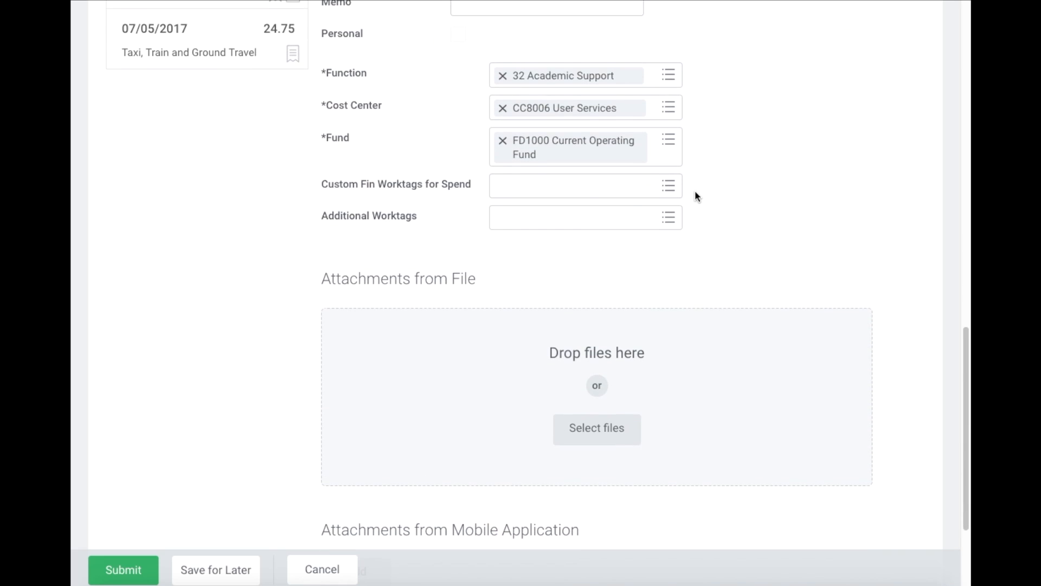
- Attach Workday Finance Training.rtf as the Meals (During Travel) line's receipt file
{"action": "left_click", "coordinate": [591, 424]}
{"action": "scroll", "coordinate": [469, 176], "scroll_direction": "down", "scroll_amount": 2}
{"action": "scroll", "coordinate": [469, 176], "scroll_direction": "down", "scroll_amount": 10}
{"action": "double_click", "coordinate": [489, 190]}
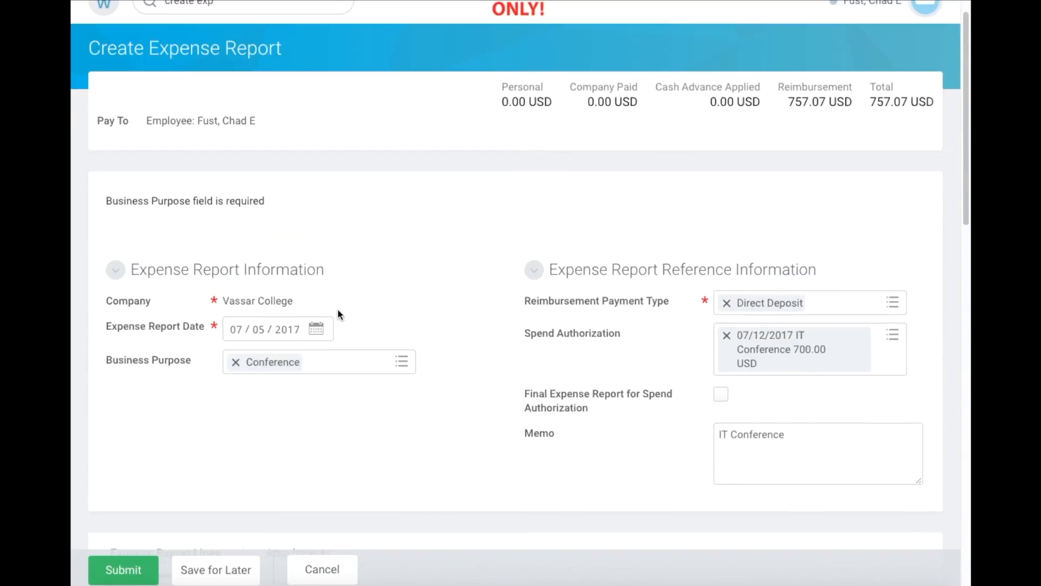
{"action": "scroll", "coordinate": [338, 313], "scroll_direction": "down", "scroll_amount": 5}
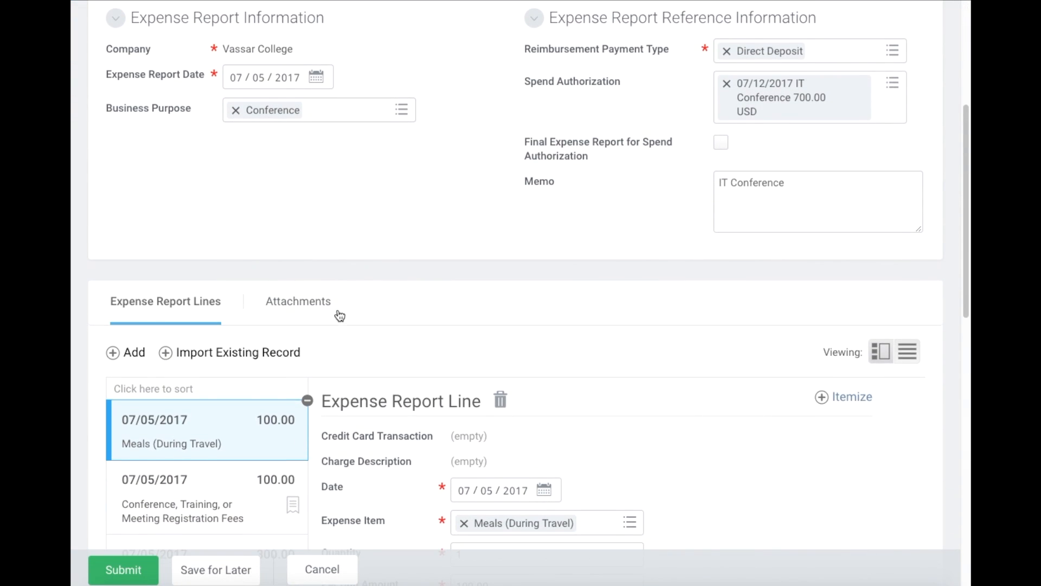
{"action": "scroll", "coordinate": [340, 316], "scroll_direction": "down", "scroll_amount": 2}
{"action": "scroll", "coordinate": [484, 374], "scroll_direction": "down", "scroll_amount": 8}
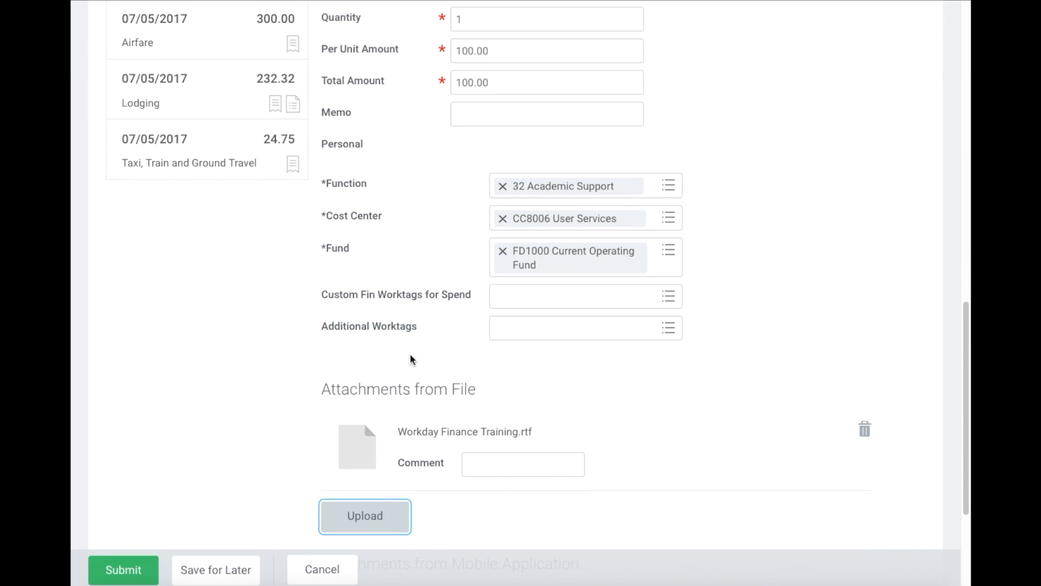
{"action": "scroll", "coordinate": [411, 358], "scroll_direction": "up", "scroll_amount": 7}
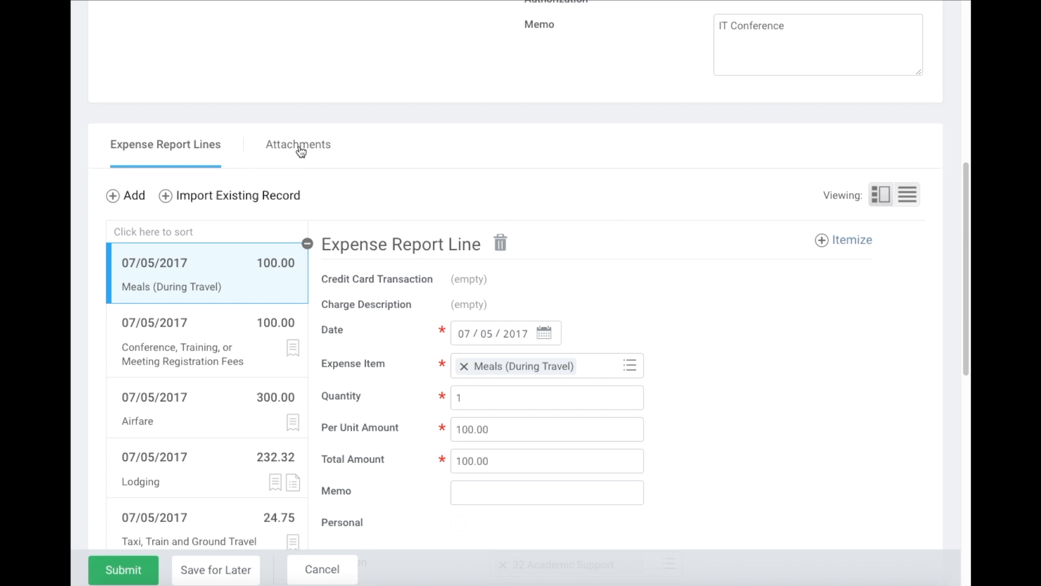
- Review the attachments and five expense lines, then submit the report, which returns 2 errors
{"action": "left_click", "coordinate": [302, 149]}
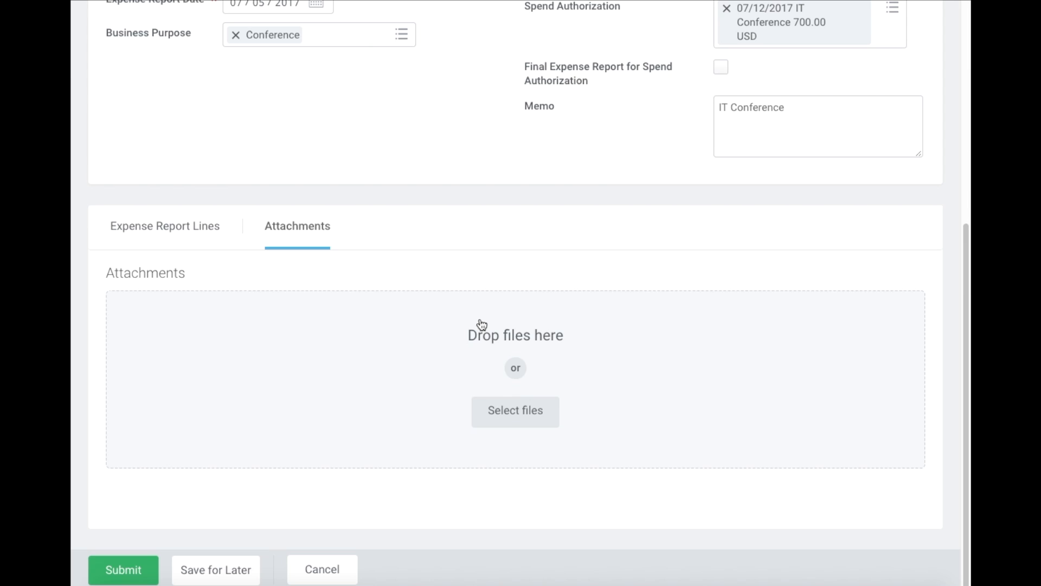
{"action": "left_click", "coordinate": [183, 227]}
{"action": "scroll", "coordinate": [553, 169], "scroll_direction": "down", "scroll_amount": 1}
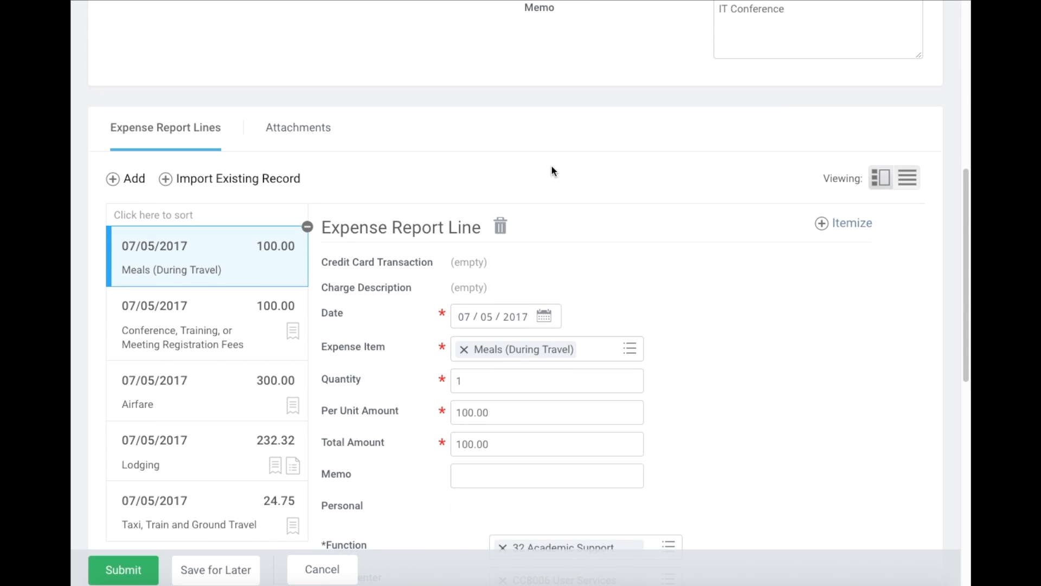
{"action": "scroll", "coordinate": [553, 170], "scroll_direction": "down", "scroll_amount": 6}
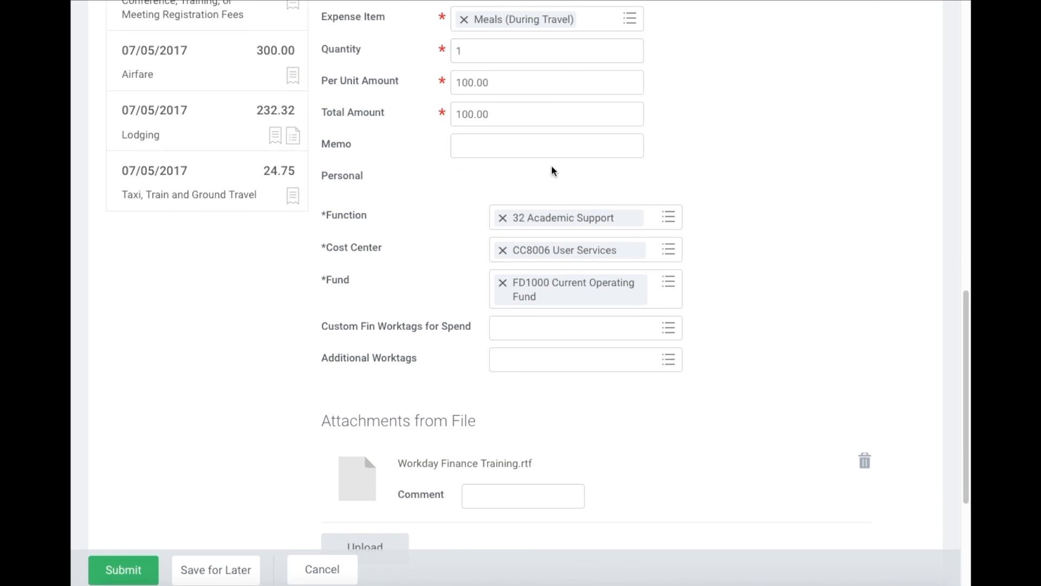
{"action": "scroll", "coordinate": [454, 183], "scroll_direction": "up", "scroll_amount": 3}
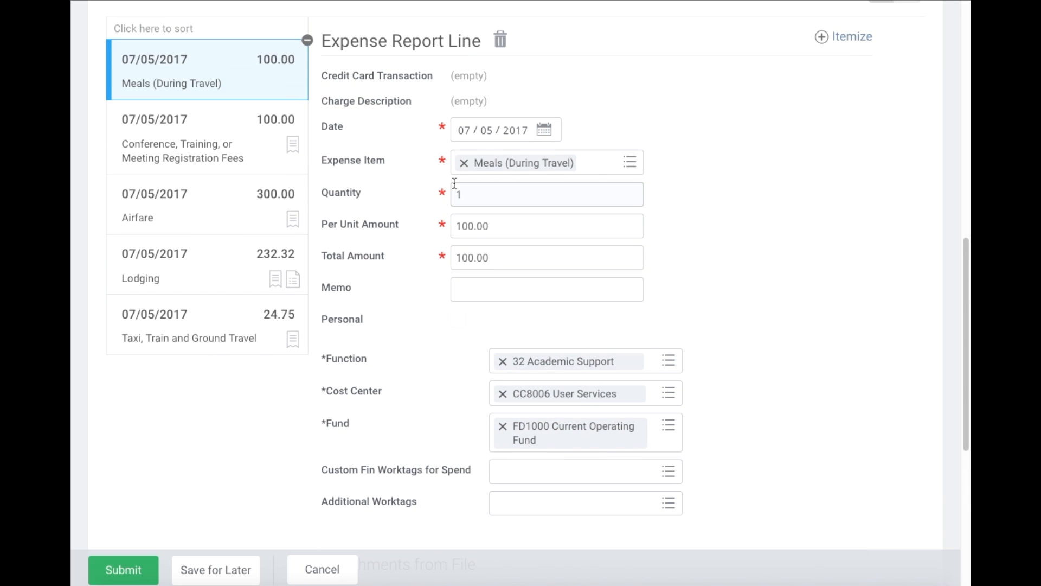
{"action": "scroll", "coordinate": [421, 153], "scroll_direction": "down", "scroll_amount": 7}
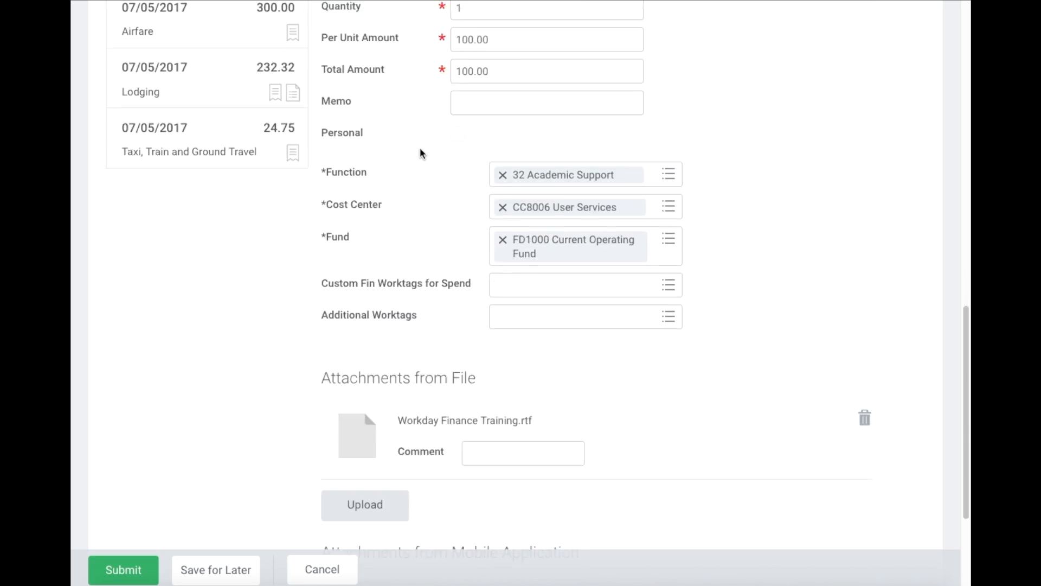
{"action": "scroll", "coordinate": [440, 243], "scroll_direction": "up", "scroll_amount": 12}
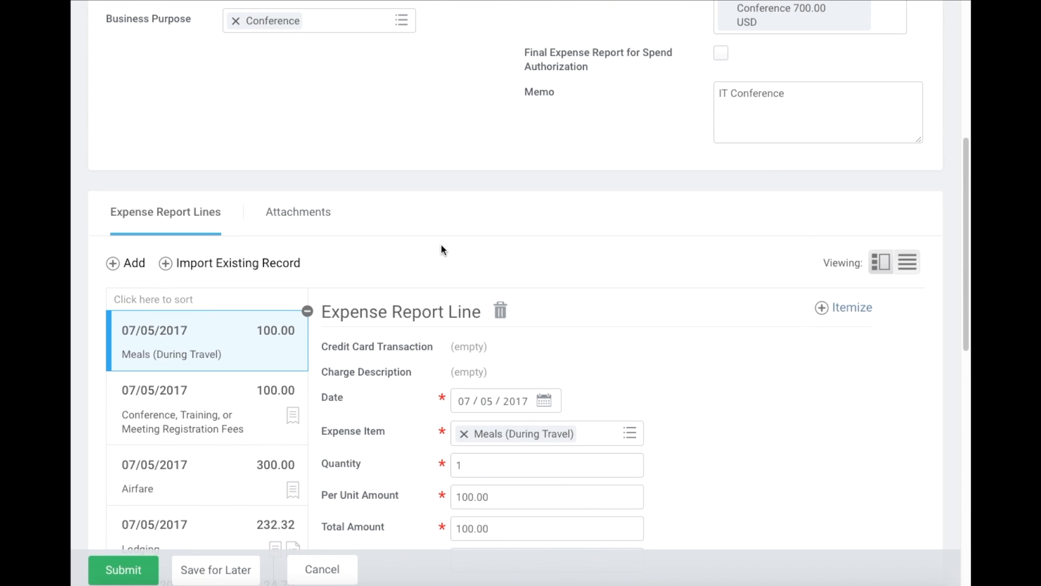
{"action": "scroll", "coordinate": [429, 241], "scroll_direction": "down", "scroll_amount": 9}
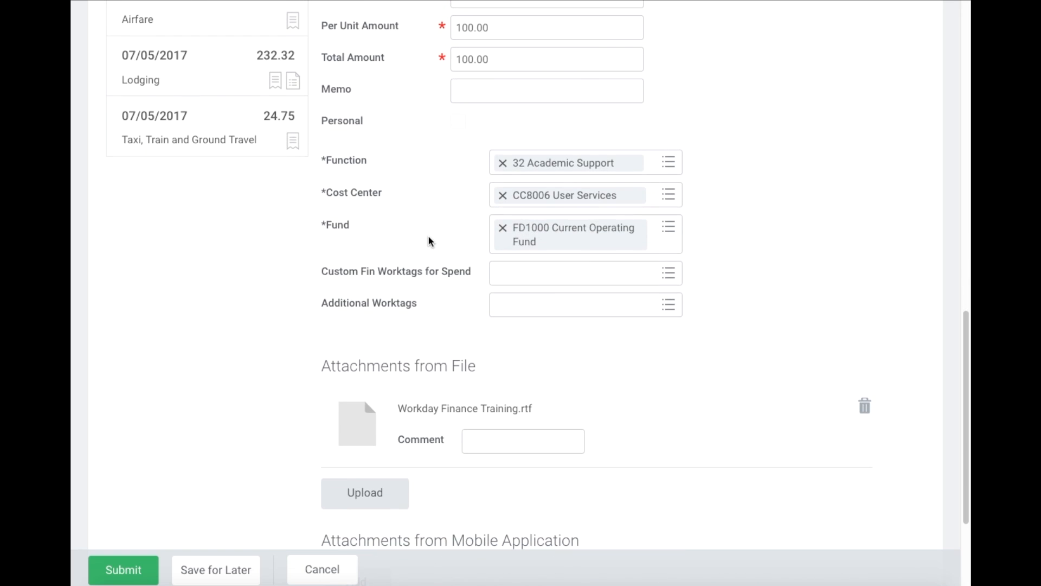
{"action": "left_click", "coordinate": [125, 570]}
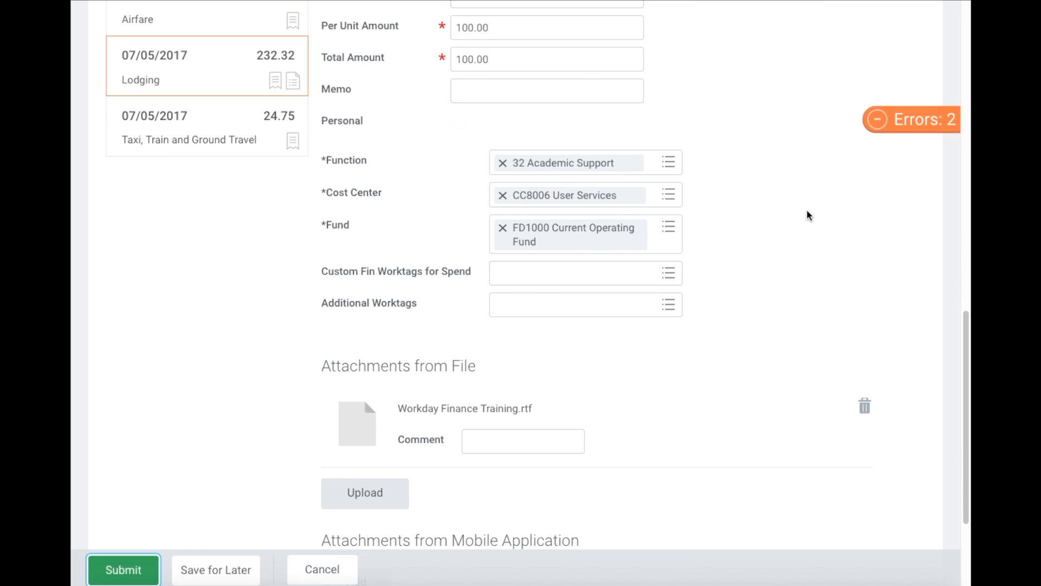
- Jump from the Errors badge to the Lodging line's blank Arrival Date and Departure Date
{"action": "left_click", "coordinate": [892, 120]}
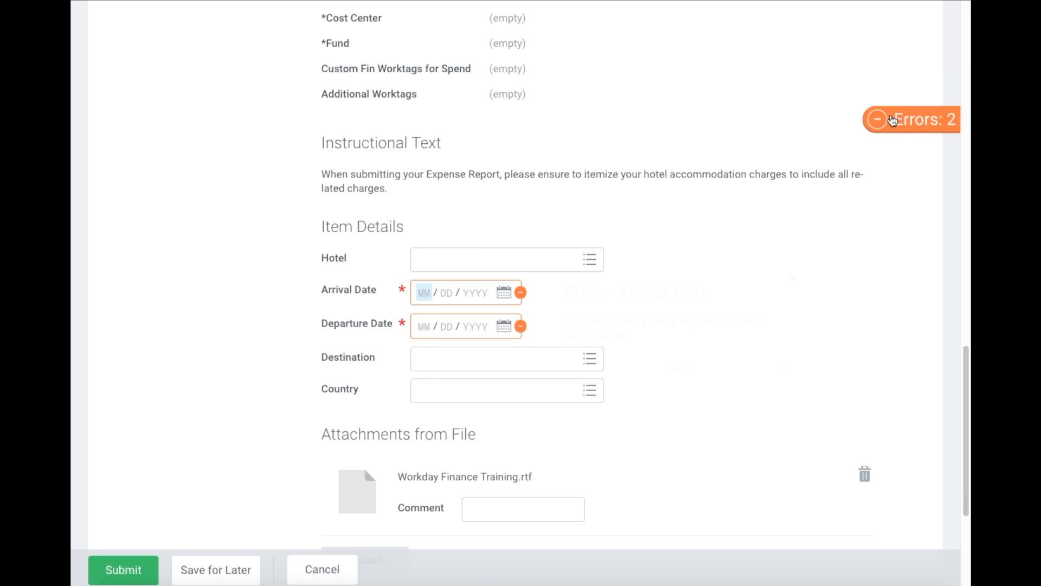
{"action": "scroll", "coordinate": [469, 293], "scroll_direction": "up", "scroll_amount": 7}
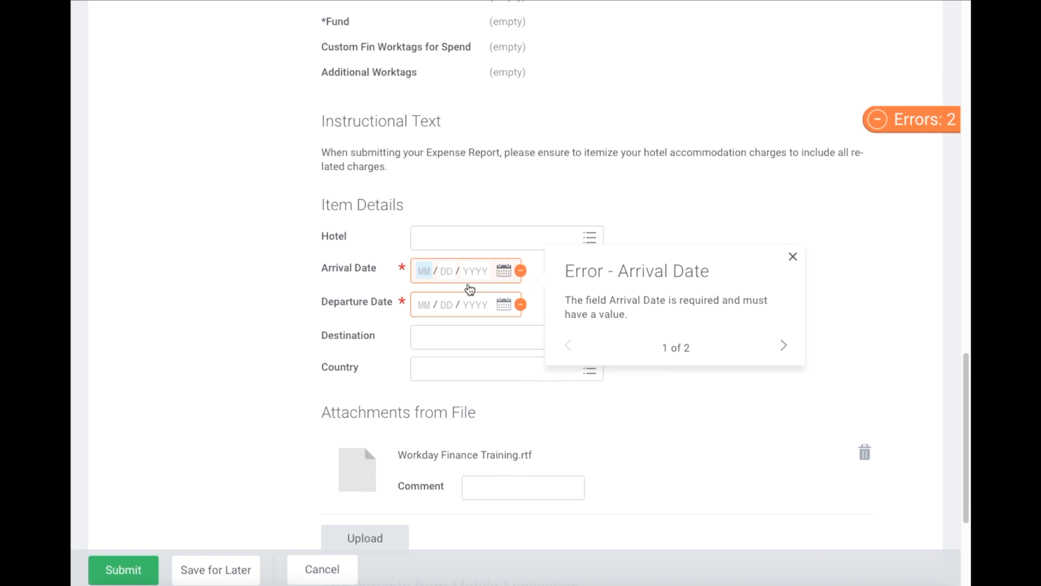
{"action": "scroll", "coordinate": [479, 186], "scroll_direction": "down", "scroll_amount": 7}
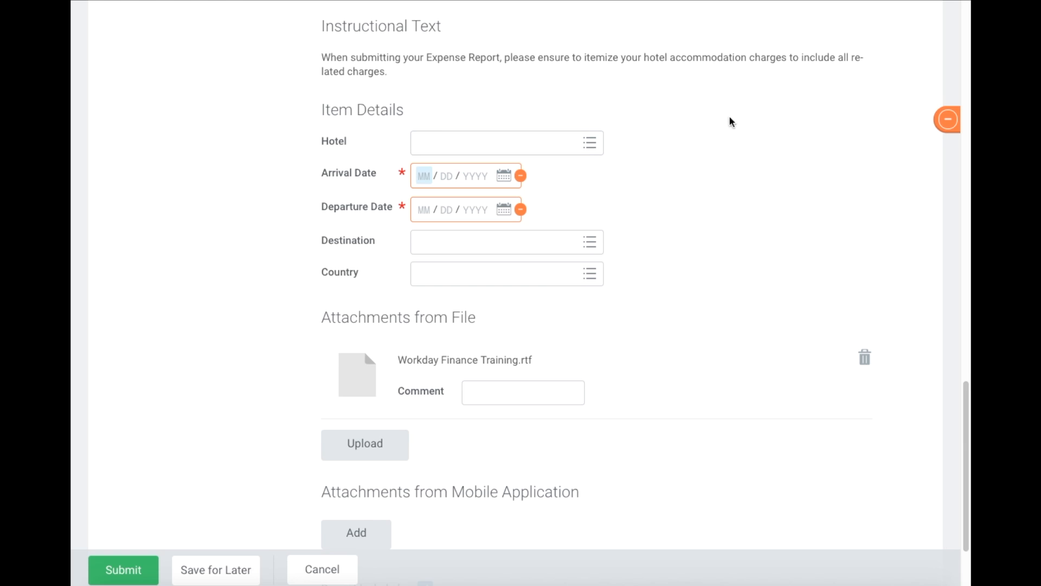
{"action": "mouse_move", "coordinate": [961, 128]}
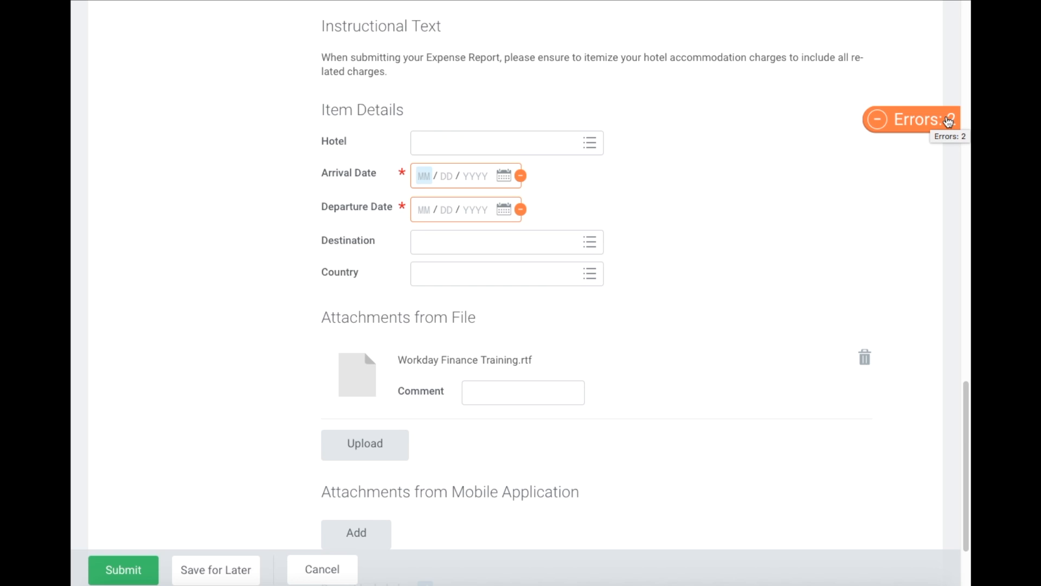
- Set the Lodging line's Arrival Date to 07/12/2017 and Departure Date to 07/13/2017
{"action": "left_click", "coordinate": [508, 178]}
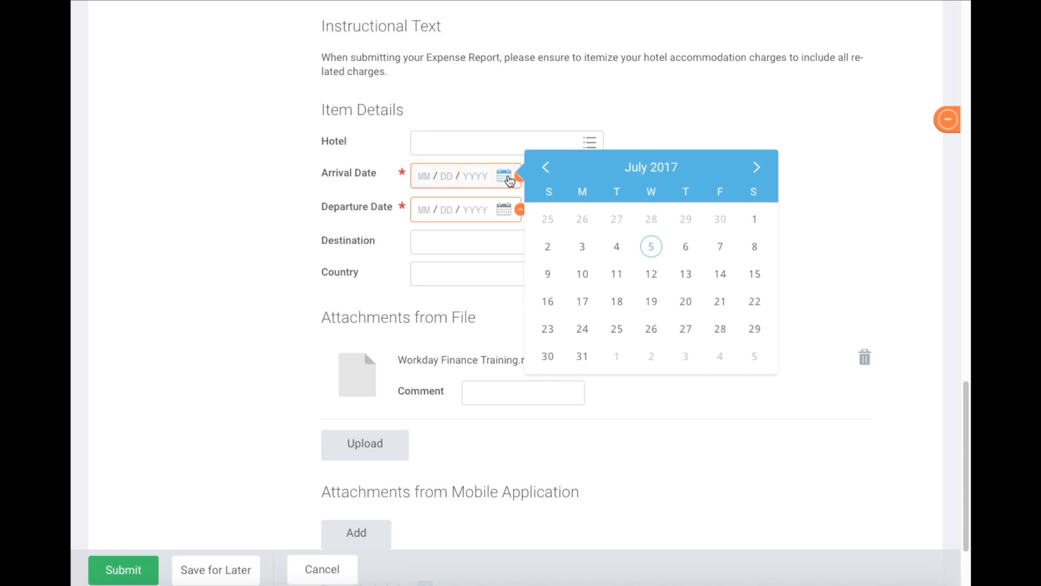
{"action": "left_click", "coordinate": [652, 274]}
{"action": "left_click", "coordinate": [504, 209]}
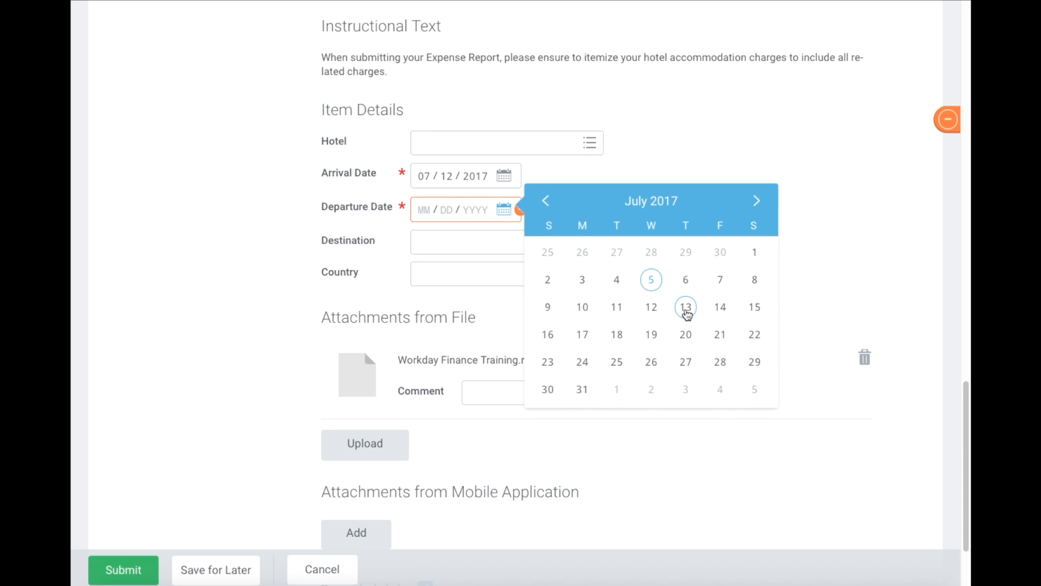
{"action": "left_click", "coordinate": [686, 307]}
- Search 'west' in Hotel and select Westin Hotels
{"action": "left_click", "coordinate": [471, 142]}
{"action": "type", "text": "westin"}
{"action": "key", "text": "Return"}
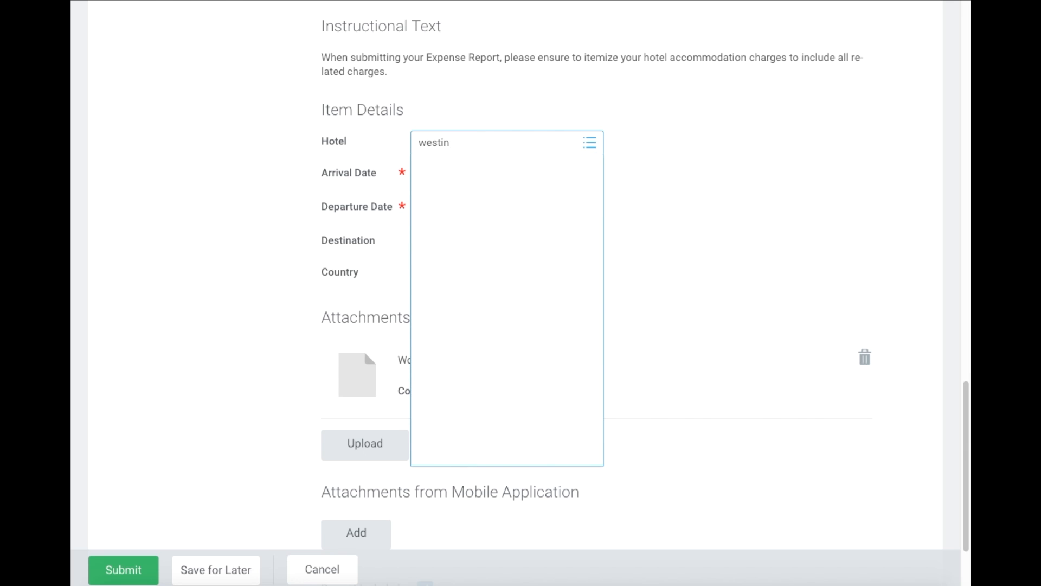
{"action": "left_click", "coordinate": [684, 228]}
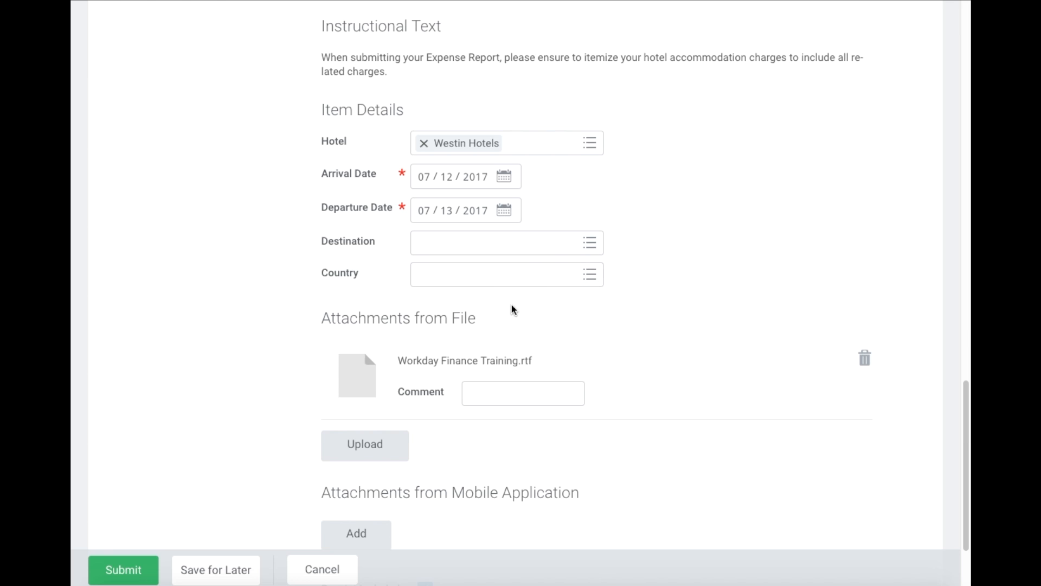
{"action": "scroll", "coordinate": [602, 232], "scroll_direction": "down", "scroll_amount": 3}
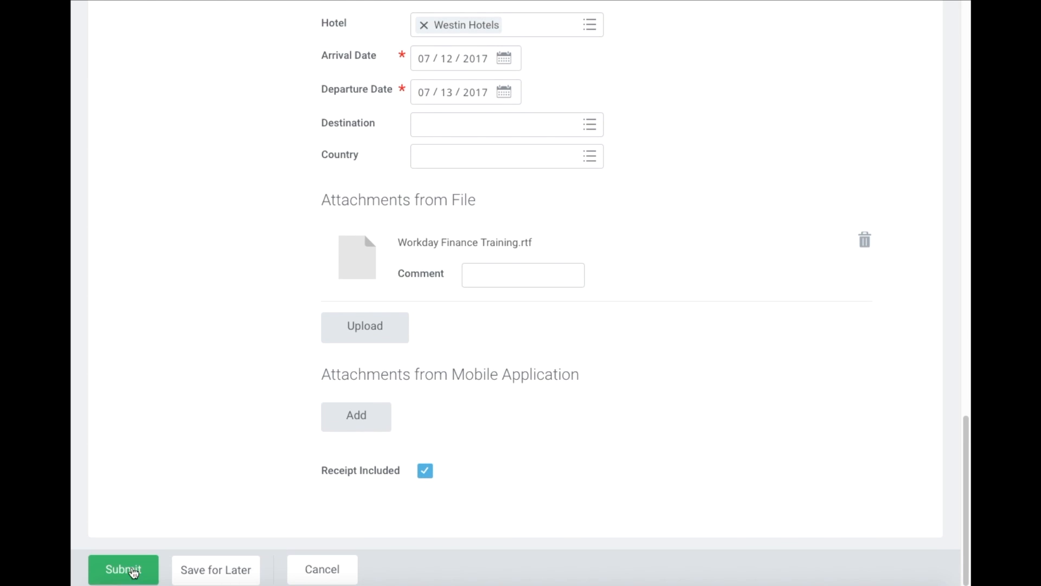
- Submit the completed expense report, close the confirmation, and open the account menu
{"action": "left_click", "coordinate": [133, 572]}
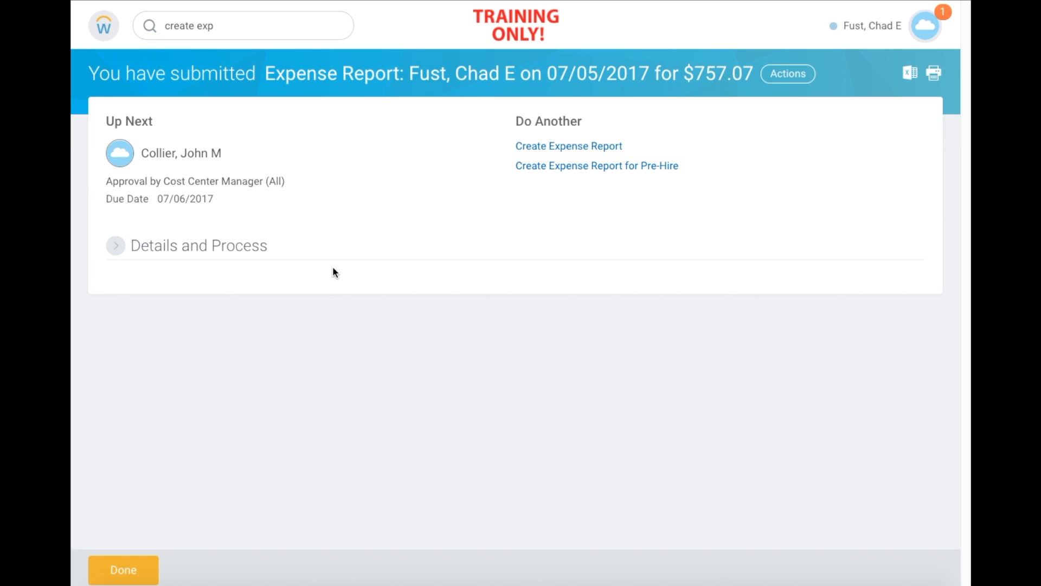
{"action": "left_click", "coordinate": [135, 577]}
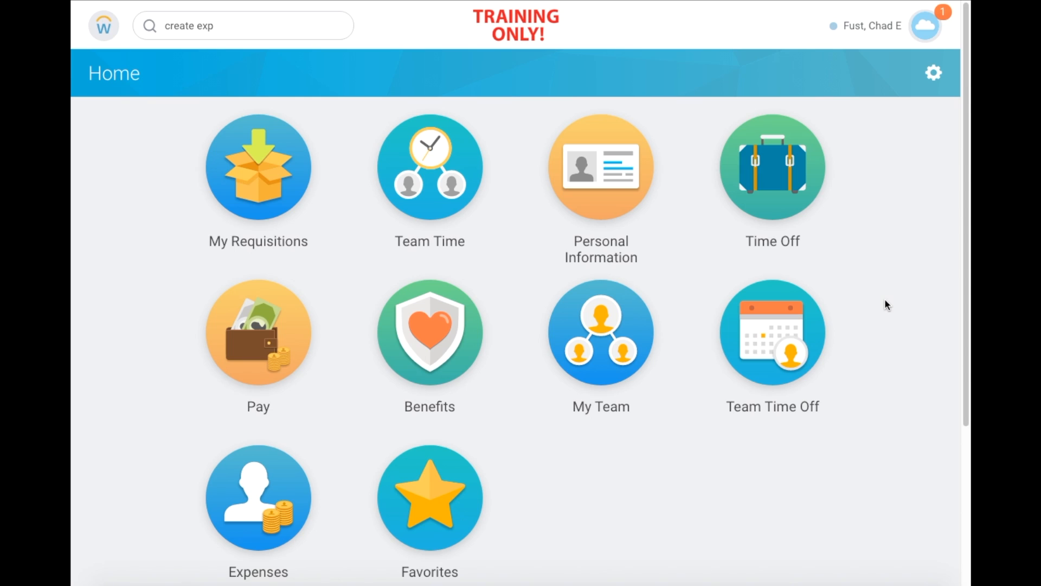
{"action": "left_click", "coordinate": [924, 33]}
{"action": "left_click", "coordinate": [898, 373]}
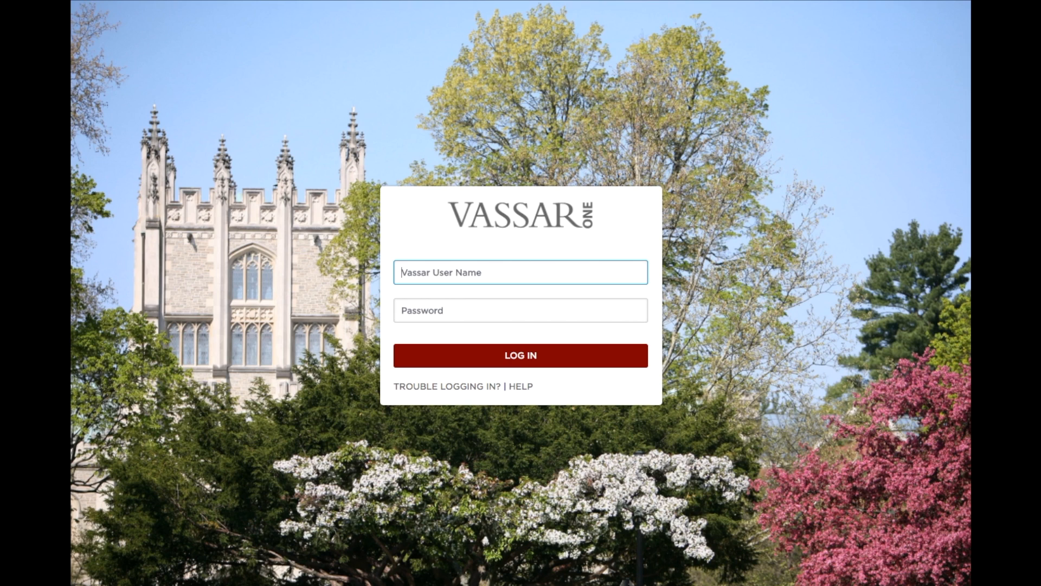
{"action": "type", "text": "http"}
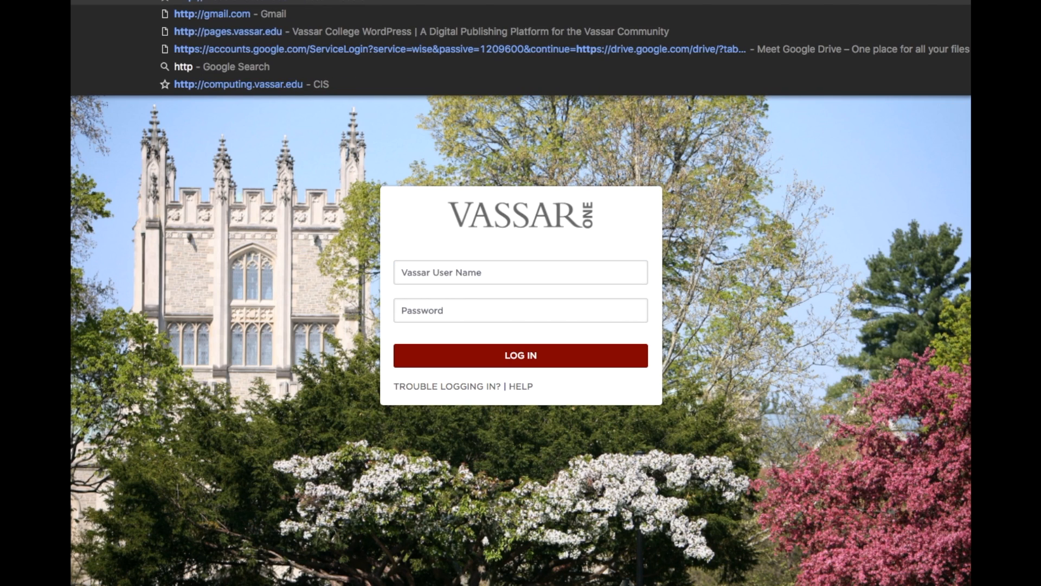
{"action": "type", "text": "s://"}
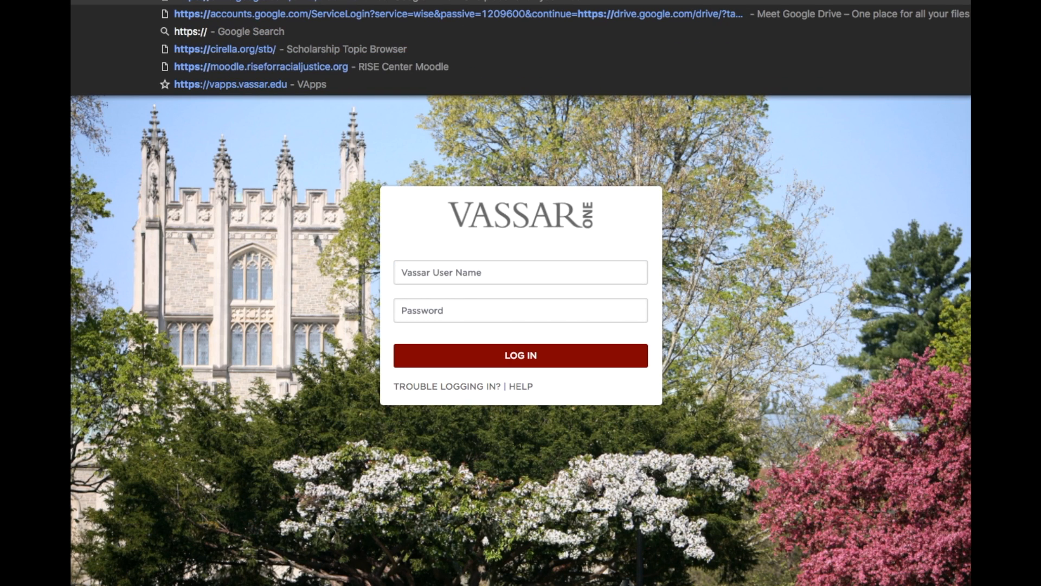
{"action": "type", "text": "impl."}
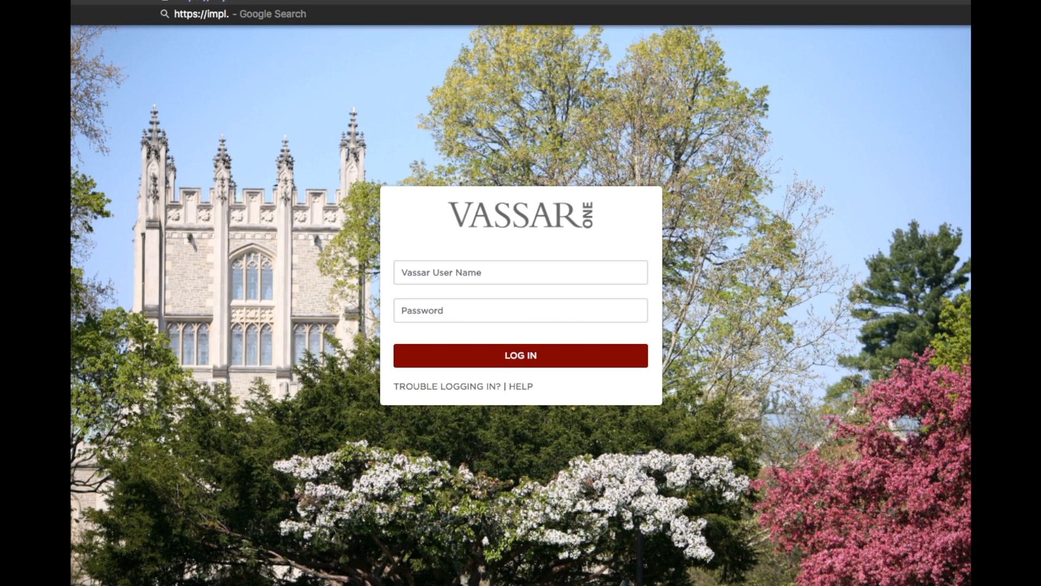
{"action": "type", "text": "workday.co"}
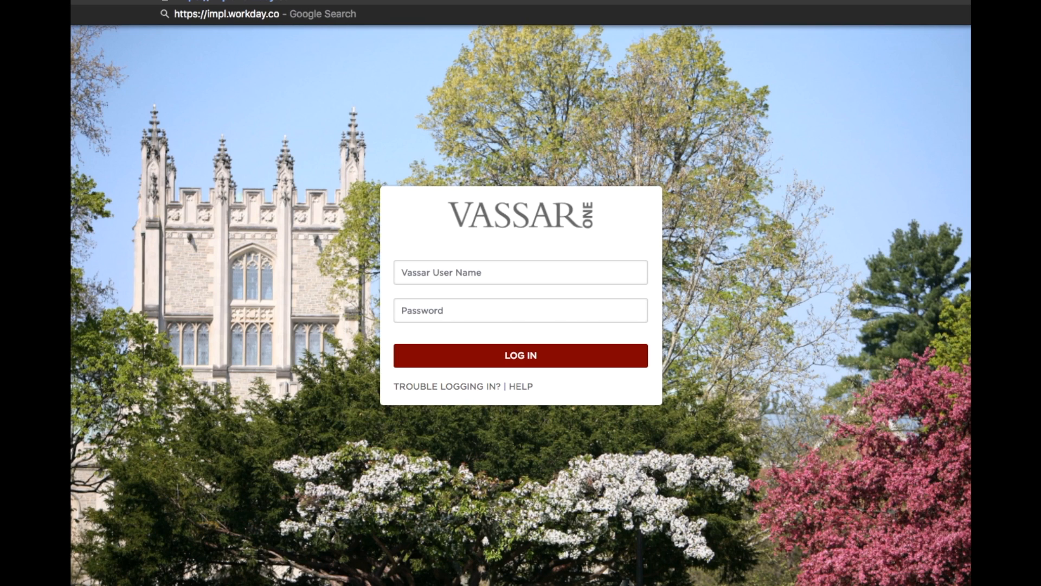
{"action": "type", "text": "m/vassar"}
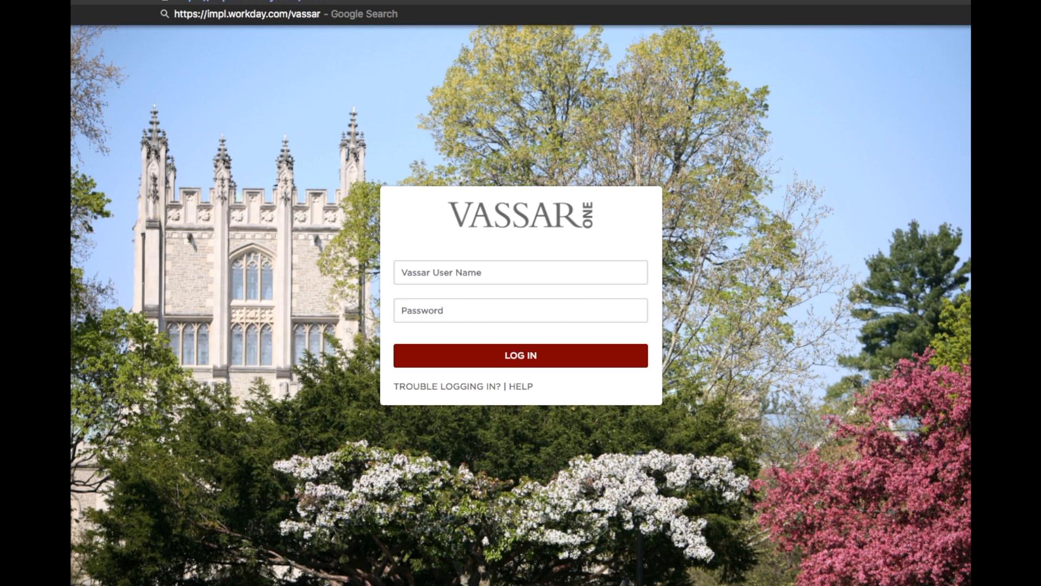
{"action": "type", "text": "/"}
{"action": "key", "text": "Return"}
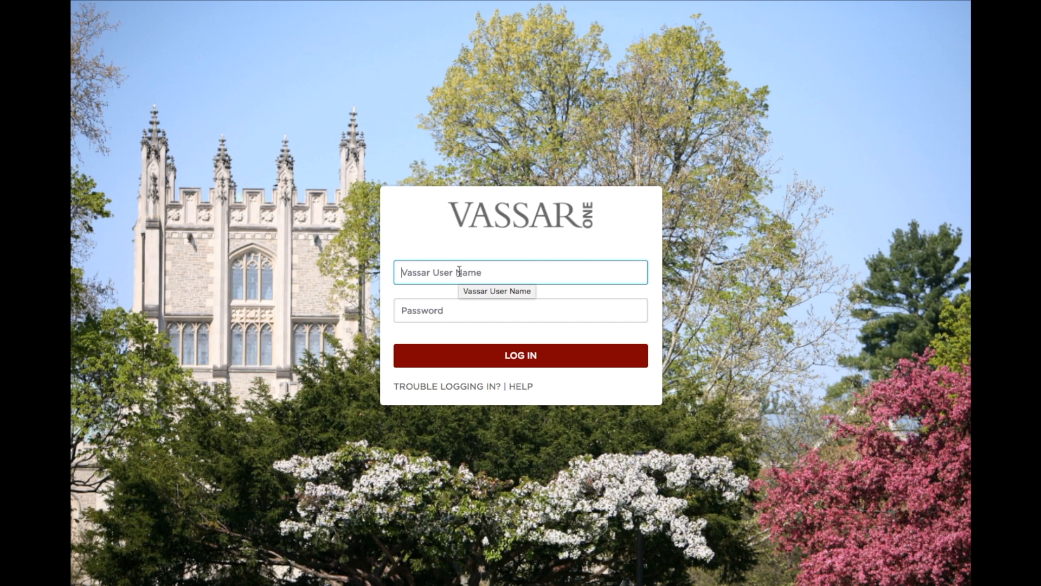
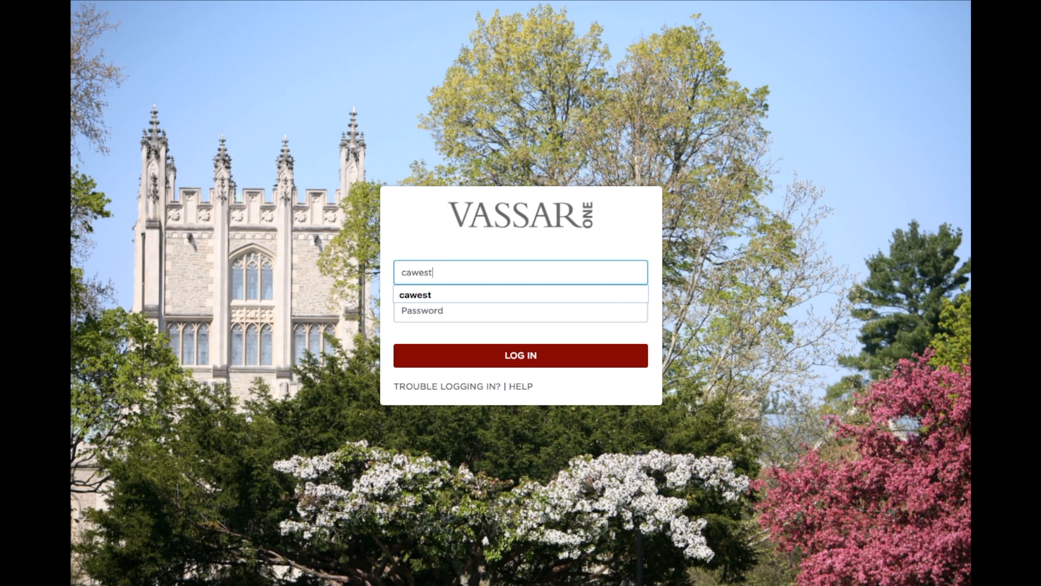
- Log in to Vassar One with the user name and password
{"action": "key", "text": "Tab"}
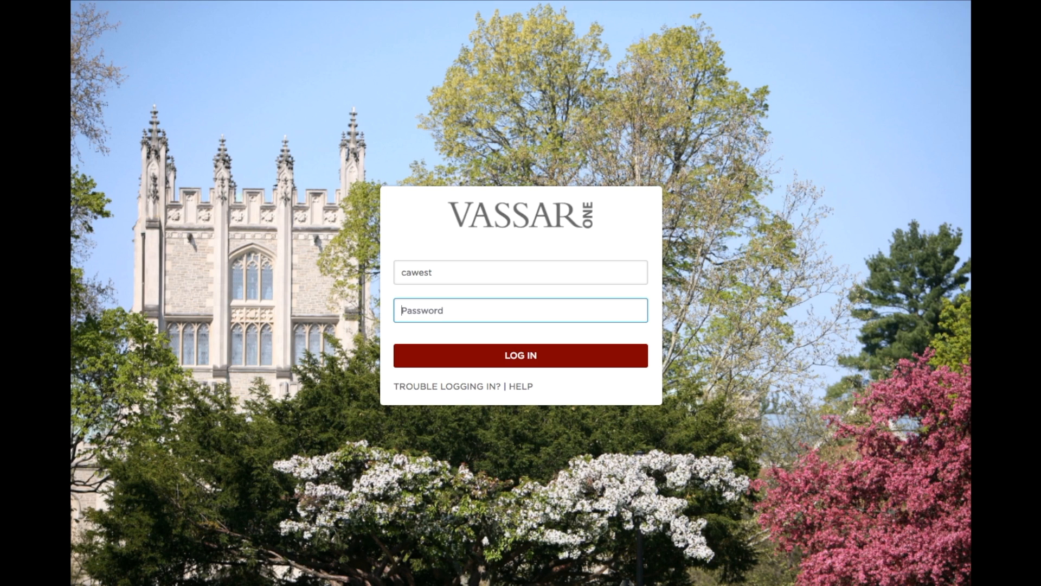
{"action": "type", "text": "•••••••••••••••••"}
{"action": "key", "text": "Return"}
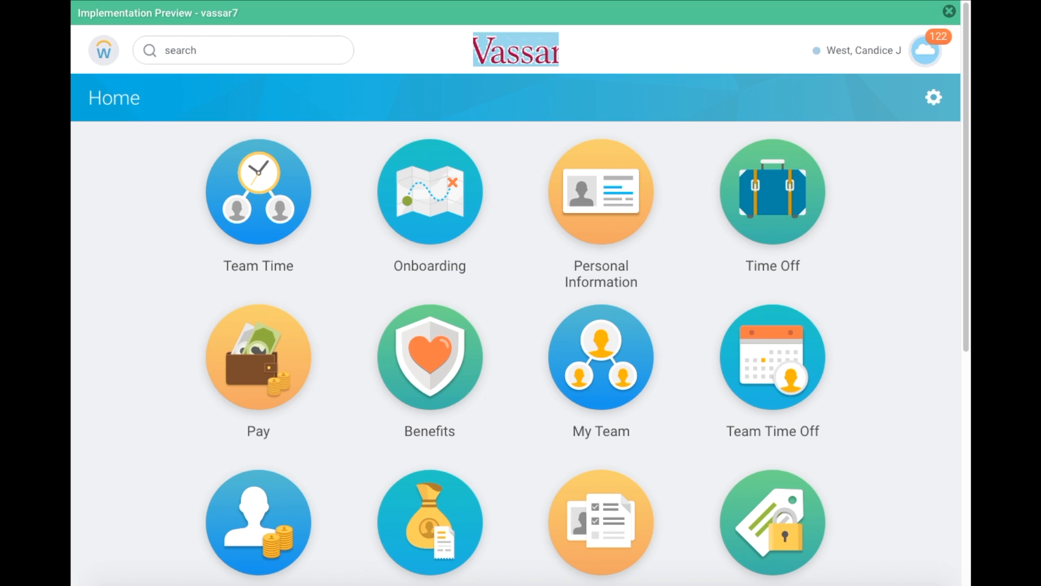
- Open the Expenses worklet from Home and start Create Expense Report
{"action": "scroll", "coordinate": [538, 390], "scroll_direction": "down", "scroll_amount": 1}
{"action": "scroll", "coordinate": [538, 391], "scroll_direction": "down", "scroll_amount": 1}
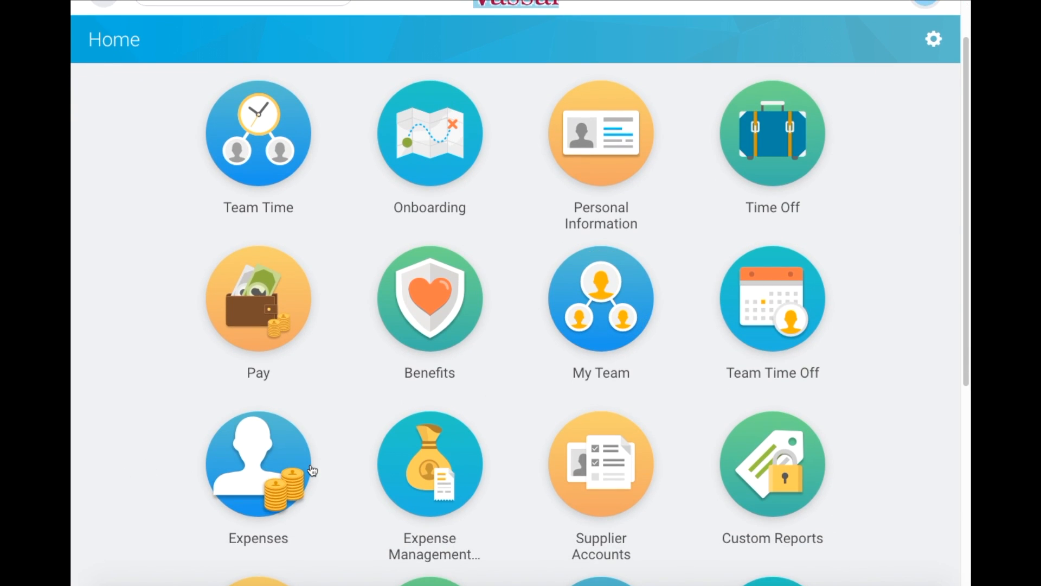
{"action": "left_click", "coordinate": [289, 468]}
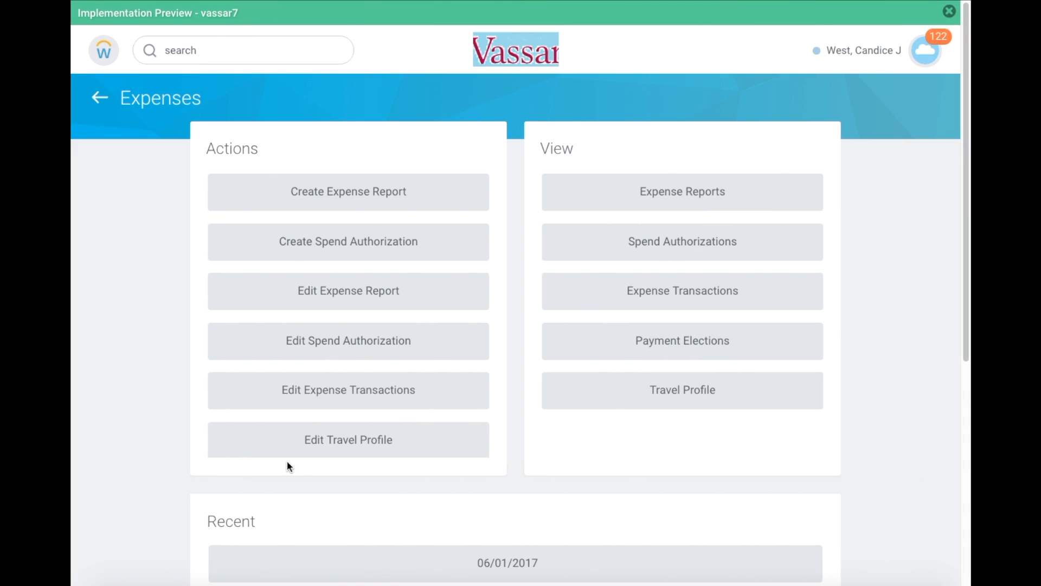
{"action": "left_click", "coordinate": [401, 195]}
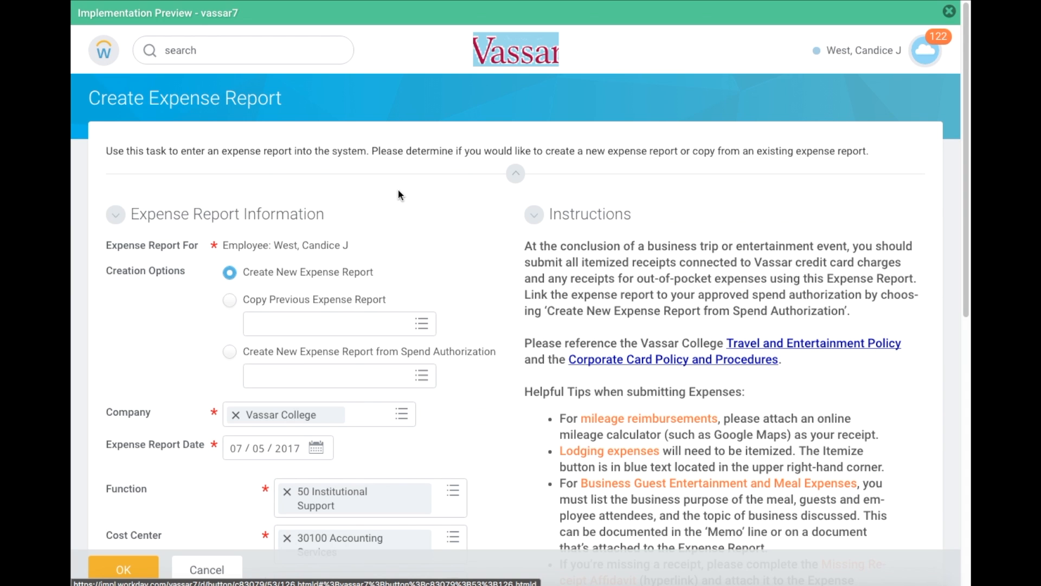
- Tick Include? for the 01/01/2017 Residence Inn charge of 4,400.00 USD
{"action": "scroll", "coordinate": [400, 196], "scroll_direction": "down", "scroll_amount": 3}
{"action": "scroll", "coordinate": [398, 195], "scroll_direction": "down", "scroll_amount": 6}
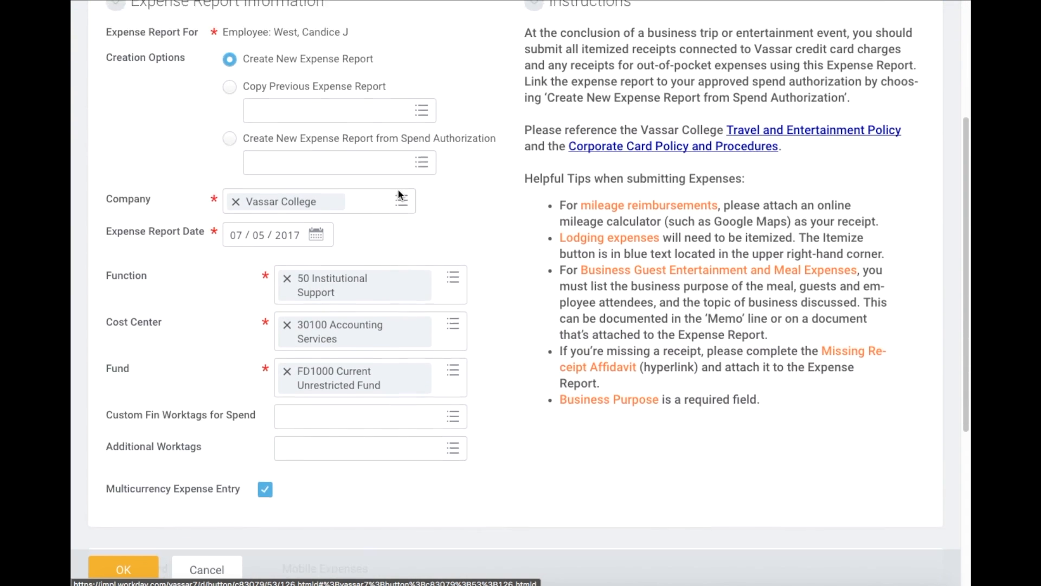
{"action": "scroll", "coordinate": [398, 190], "scroll_direction": "down", "scroll_amount": 2}
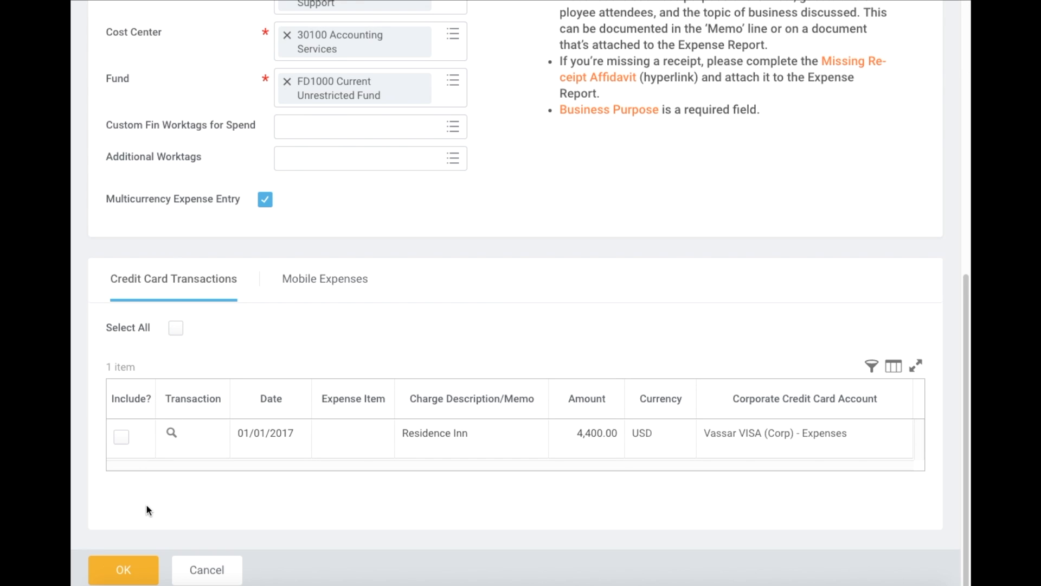
{"action": "left_click", "coordinate": [122, 438]}
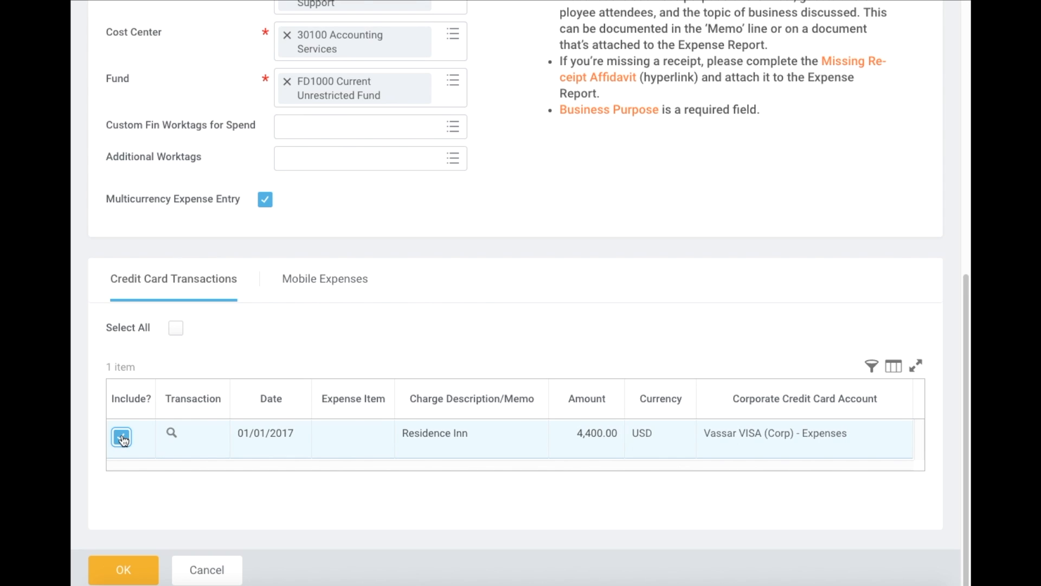
- Create the expense report from the included Residence Inn transaction
{"action": "left_click", "coordinate": [121, 572]}
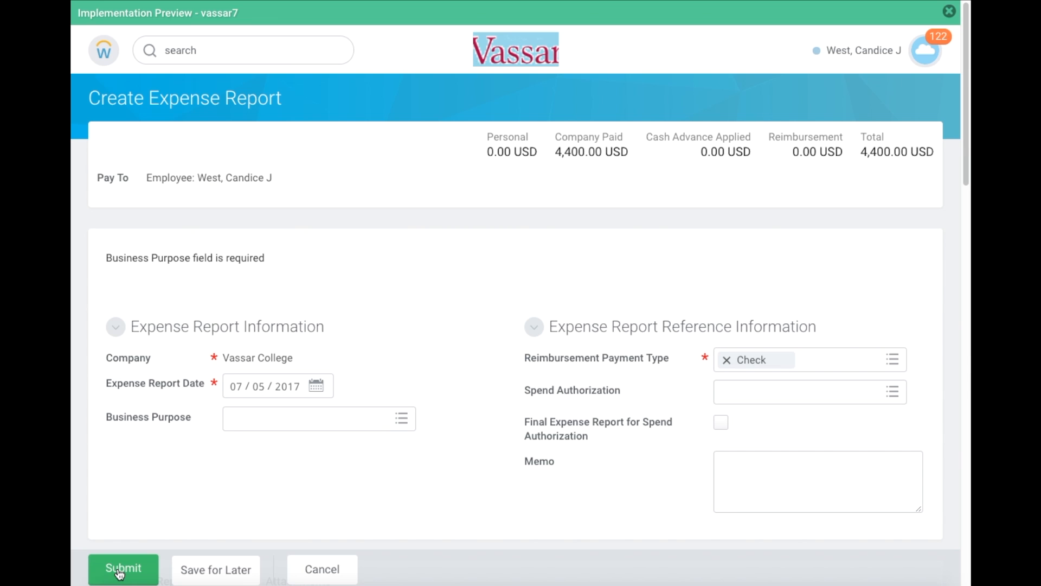
{"action": "scroll", "coordinate": [119, 574], "scroll_direction": "down", "scroll_amount": 2}
{"action": "scroll", "coordinate": [120, 574], "scroll_direction": "down", "scroll_amount": 6}
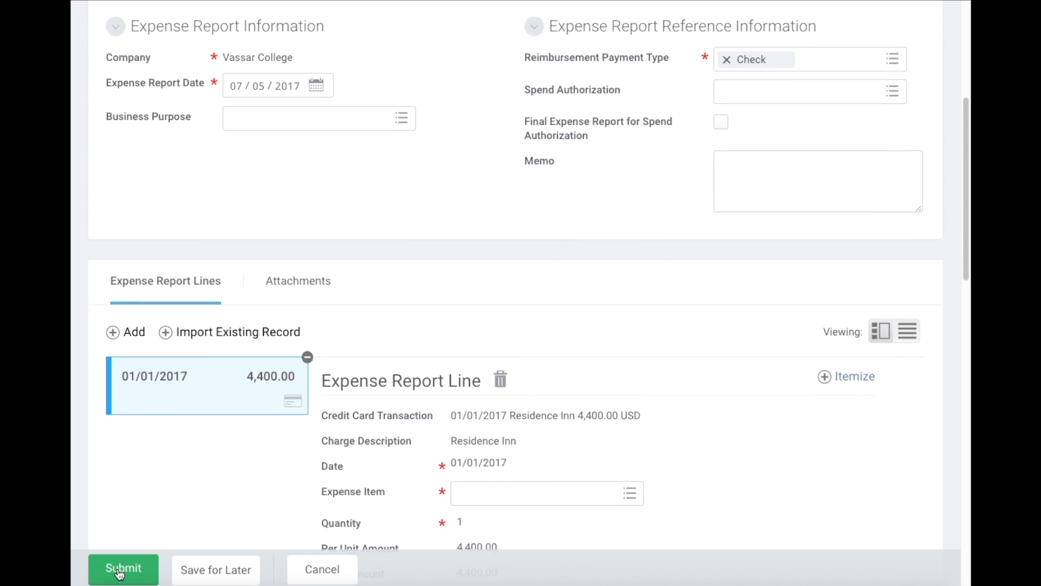
{"action": "scroll", "coordinate": [121, 574], "scroll_direction": "down", "scroll_amount": 1}
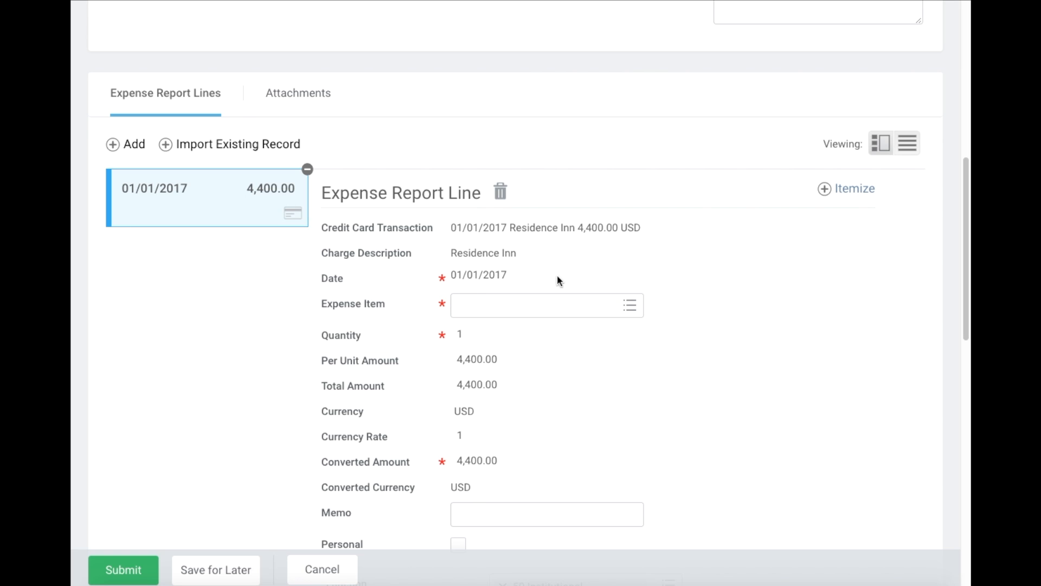
- Set the line's Expense Item to Lodging by searching 'hotel'
{"action": "left_click", "coordinate": [587, 306]}
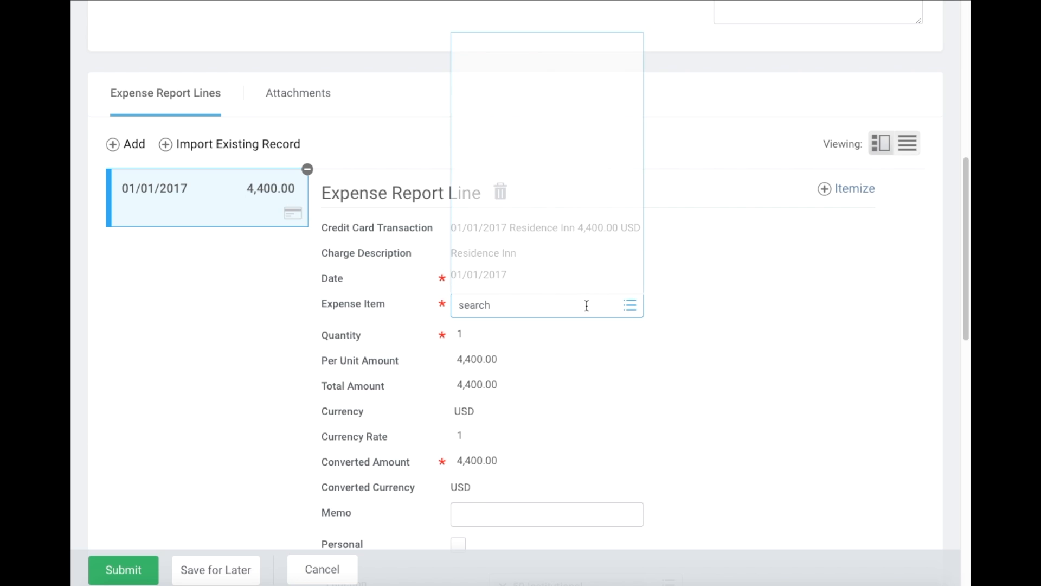
{"action": "type", "text": "loding"}
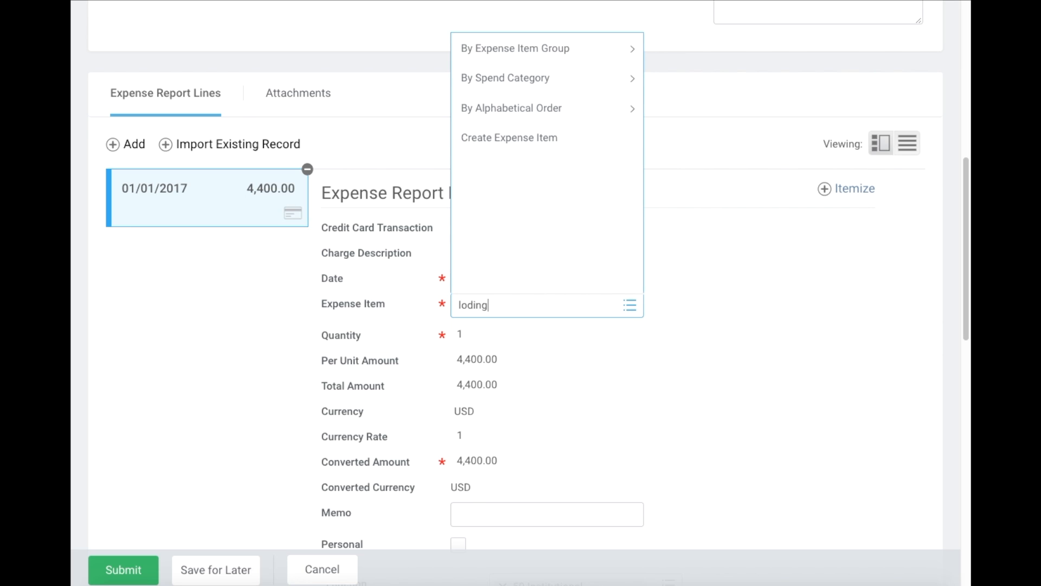
{"action": "key", "text": "Return"}
{"action": "key", "text": "BackSpace"}
{"action": "type", "text": "hotel"}
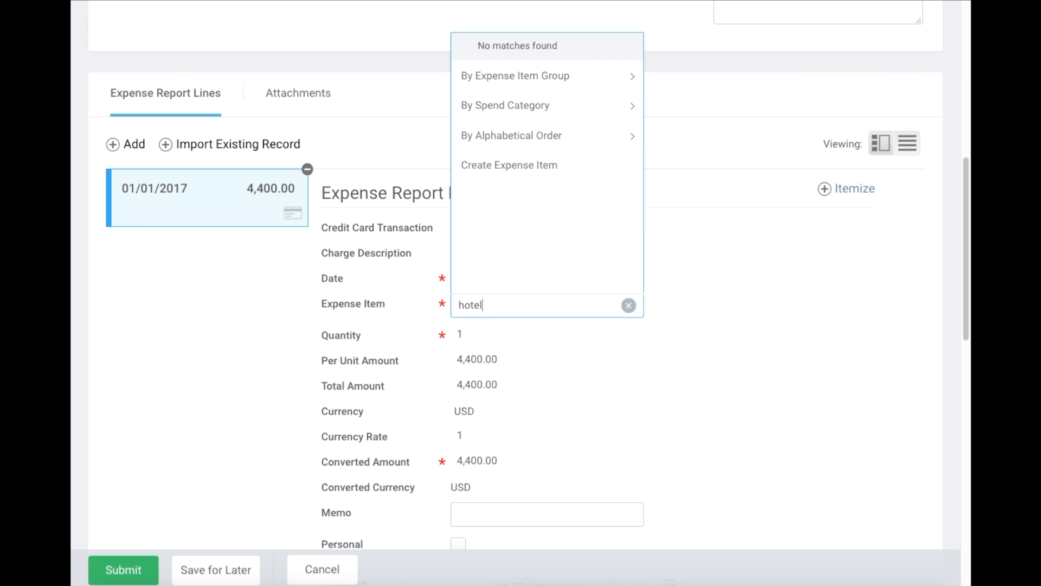
{"action": "key", "text": "Return"}
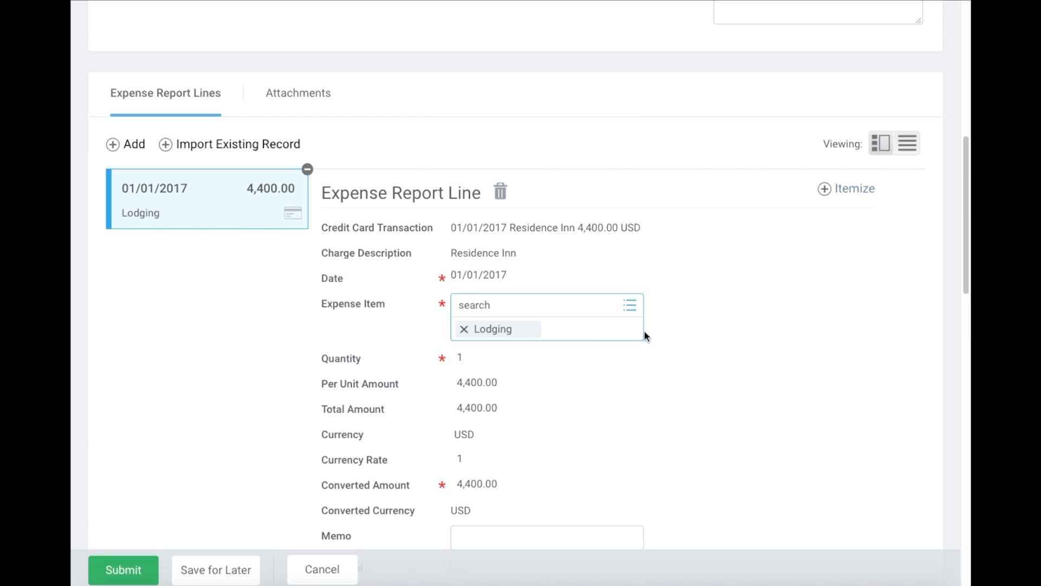
{"action": "left_click", "coordinate": [728, 400]}
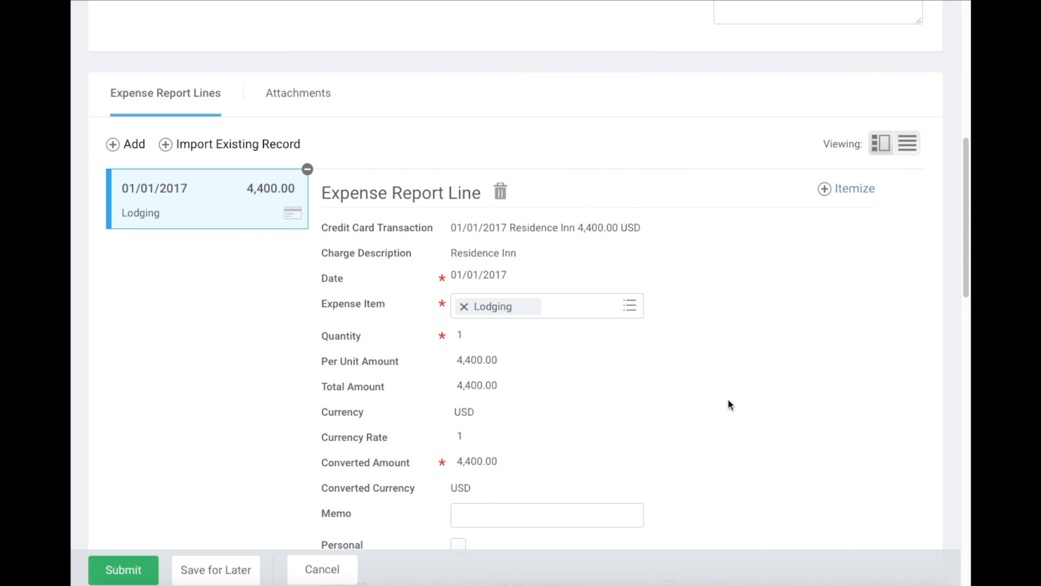
{"action": "scroll", "coordinate": [704, 350], "scroll_direction": "up", "scroll_amount": 4}
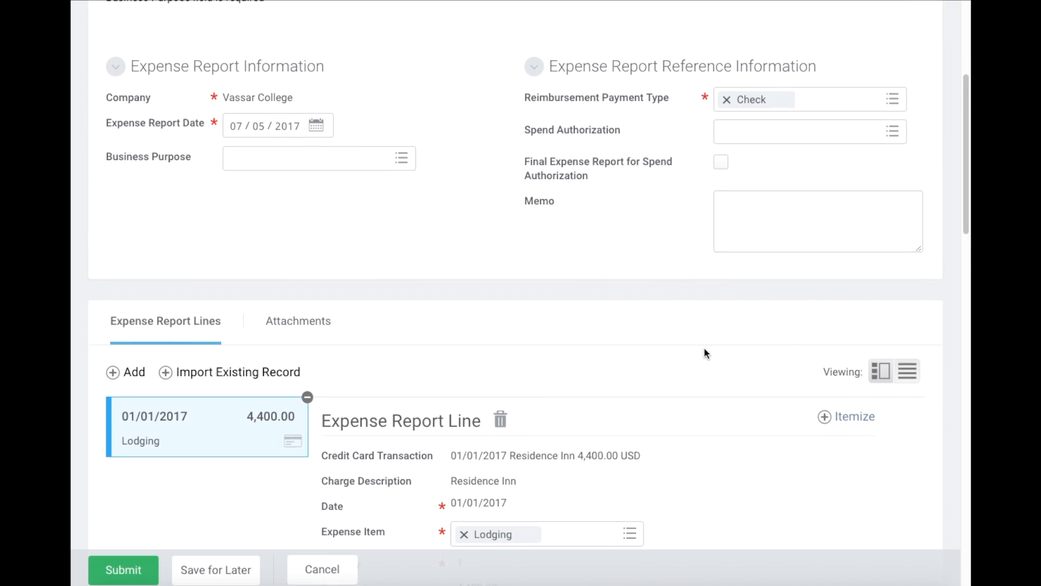
{"action": "scroll", "coordinate": [706, 353], "scroll_direction": "up", "scroll_amount": 4}
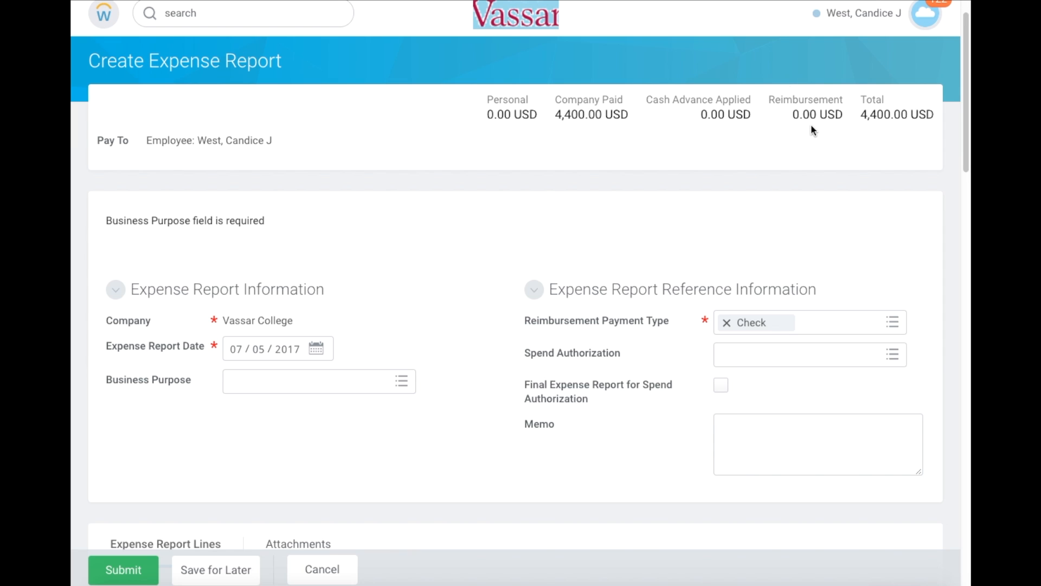
{"action": "scroll", "coordinate": [813, 126], "scroll_direction": "down", "scroll_amount": 7}
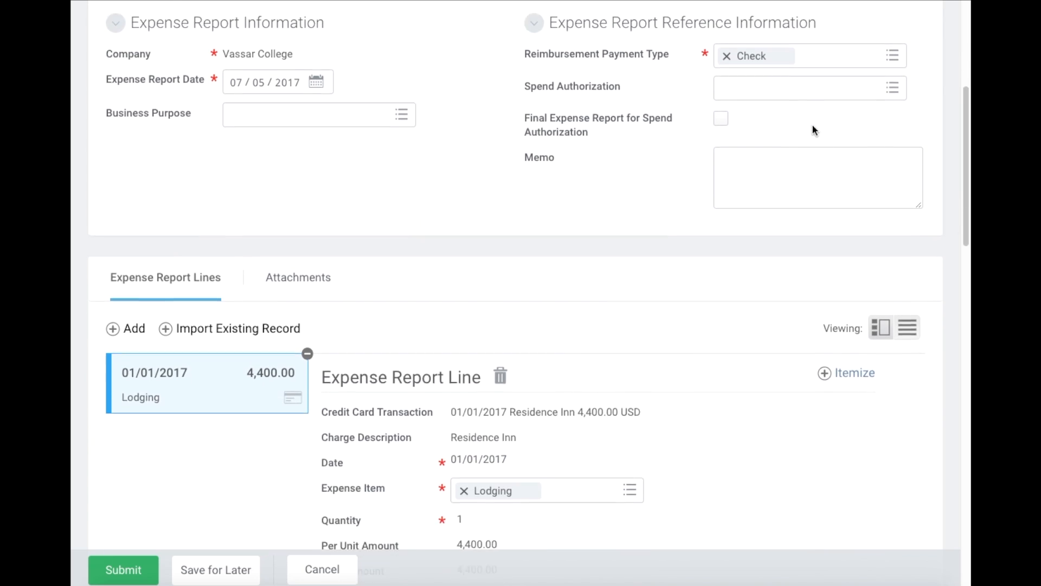
{"action": "scroll", "coordinate": [812, 126], "scroll_direction": "down", "scroll_amount": 1}
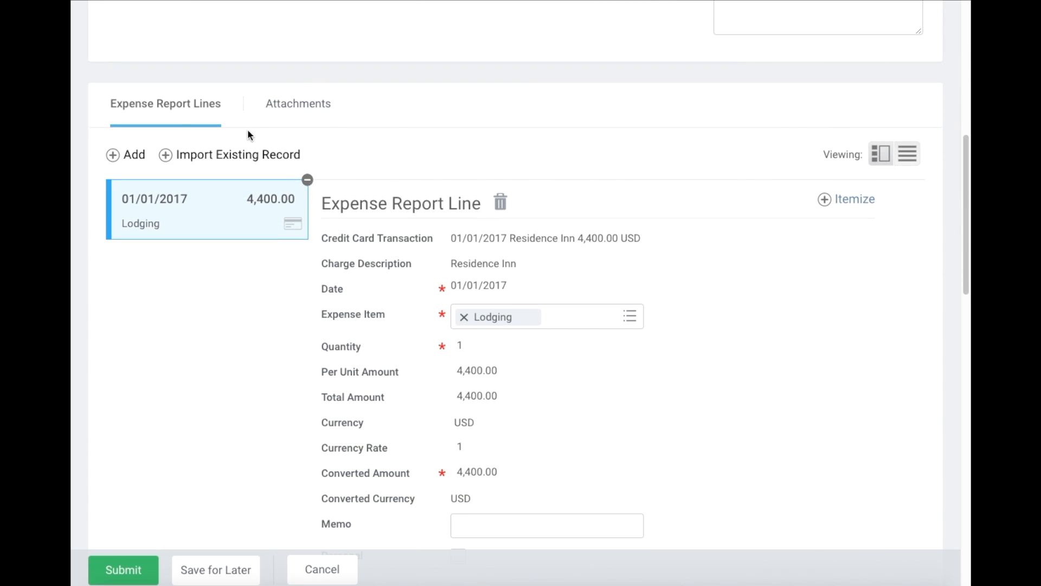
- Add a new expense line with Expense Item Taxi, Train and Ground Travel
{"action": "left_click", "coordinate": [115, 158]}
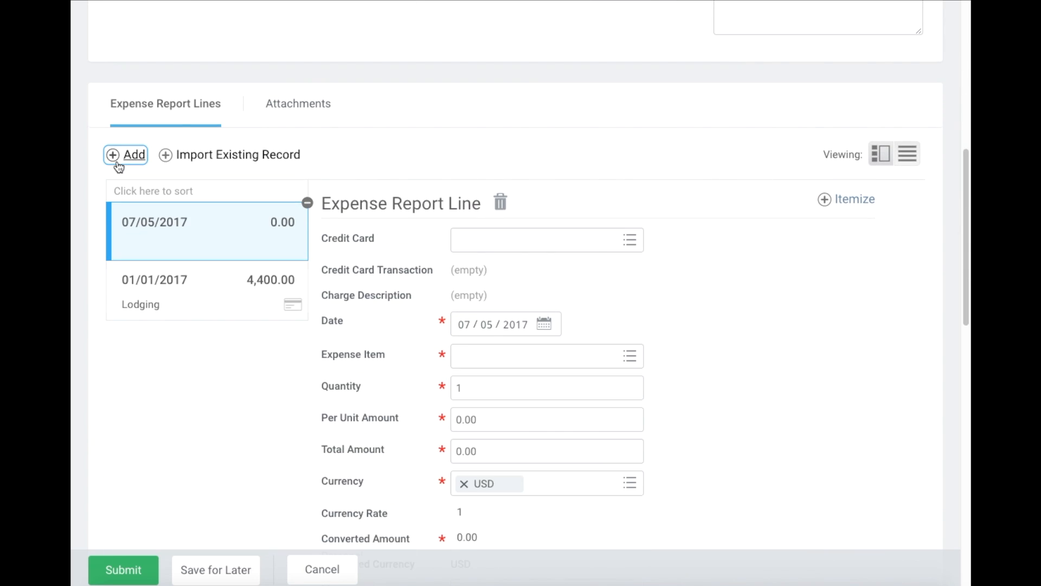
{"action": "left_click", "coordinate": [511, 357]}
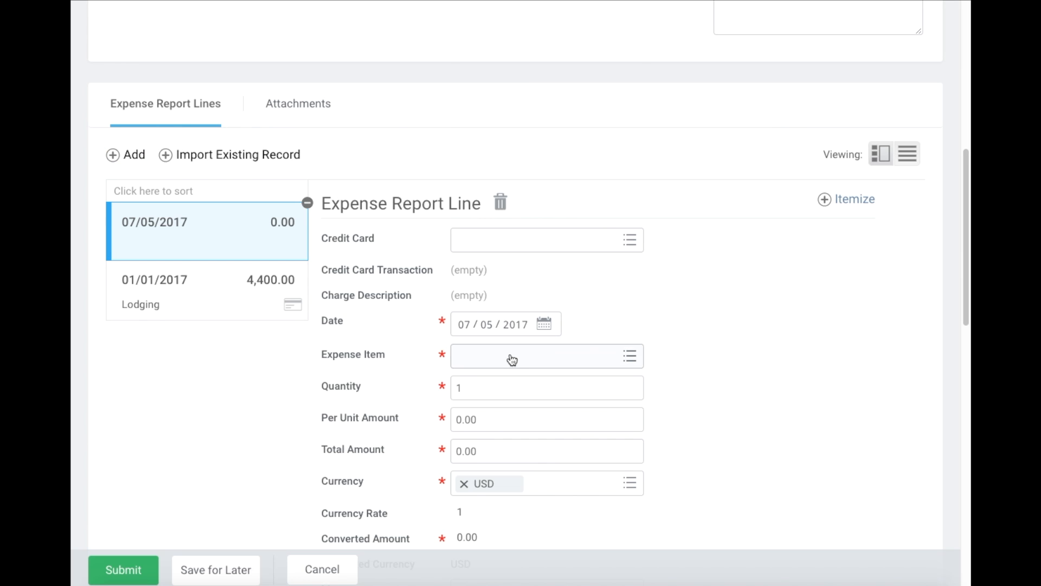
{"action": "type", "text": "taxi"}
{"action": "key", "text": "Return"}
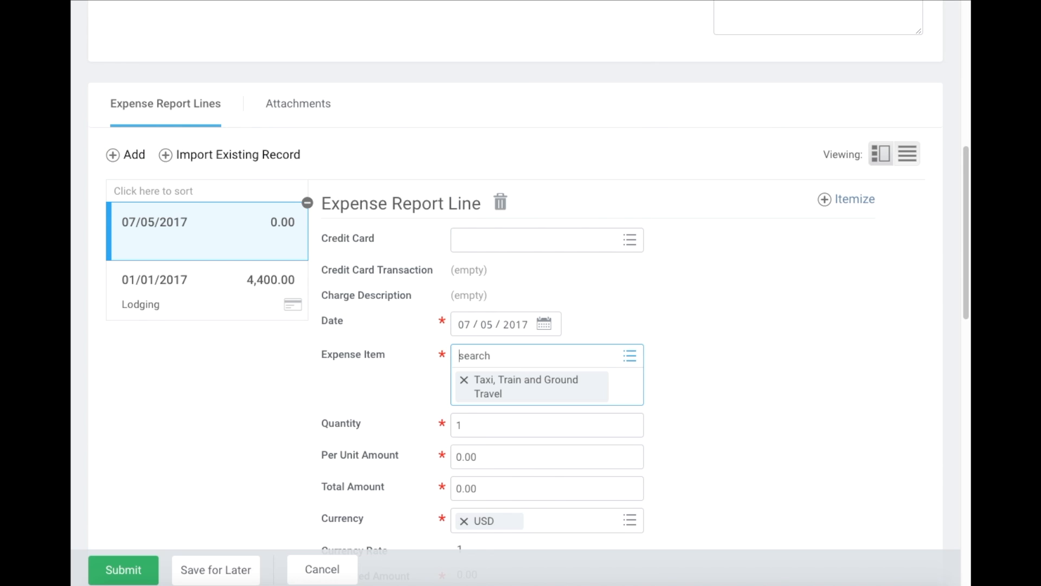
{"action": "left_click", "coordinate": [710, 474]}
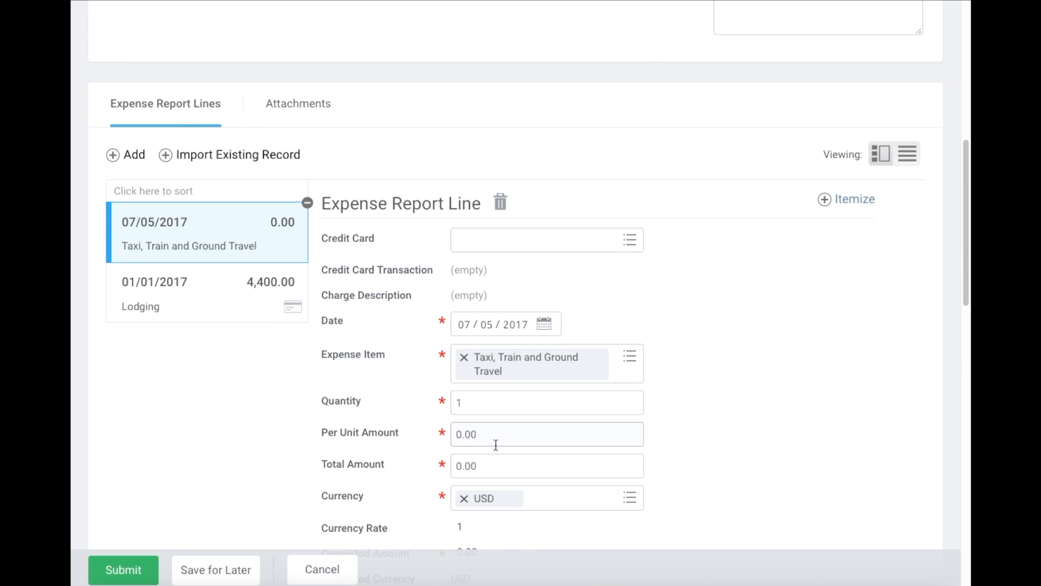
- Enter 20.00 USD as the taxi line's Total Amount
{"action": "left_click", "coordinate": [486, 475]}
{"action": "key", "text": "BackSpace"}
{"action": "key", "text": "BackSpace"}
{"action": "key", "text": "BackSpace"}
{"action": "key", "text": "BackSpace"}
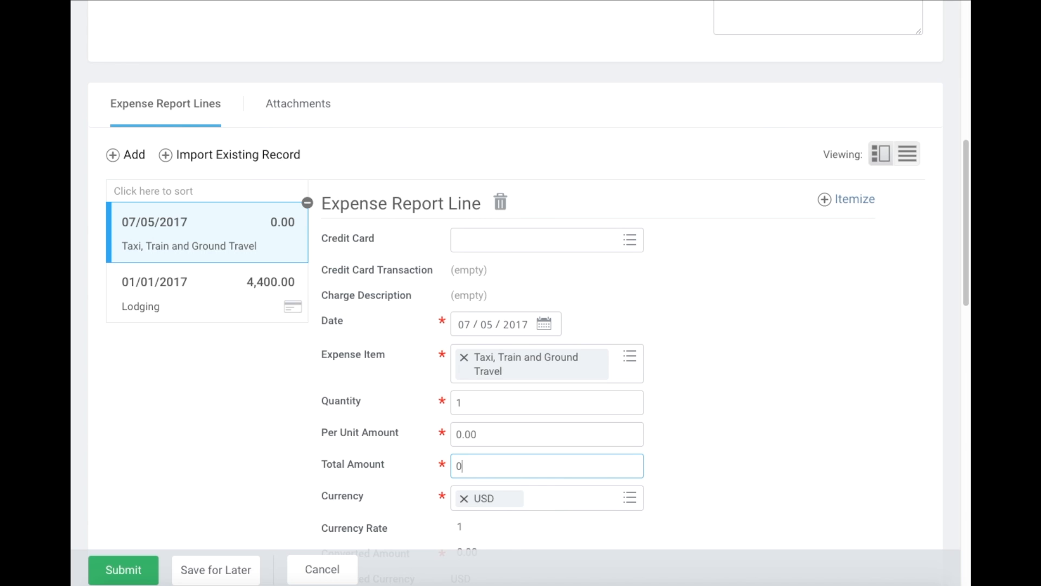
{"action": "type", "text": "20"}
{"action": "key", "text": "Tab"}
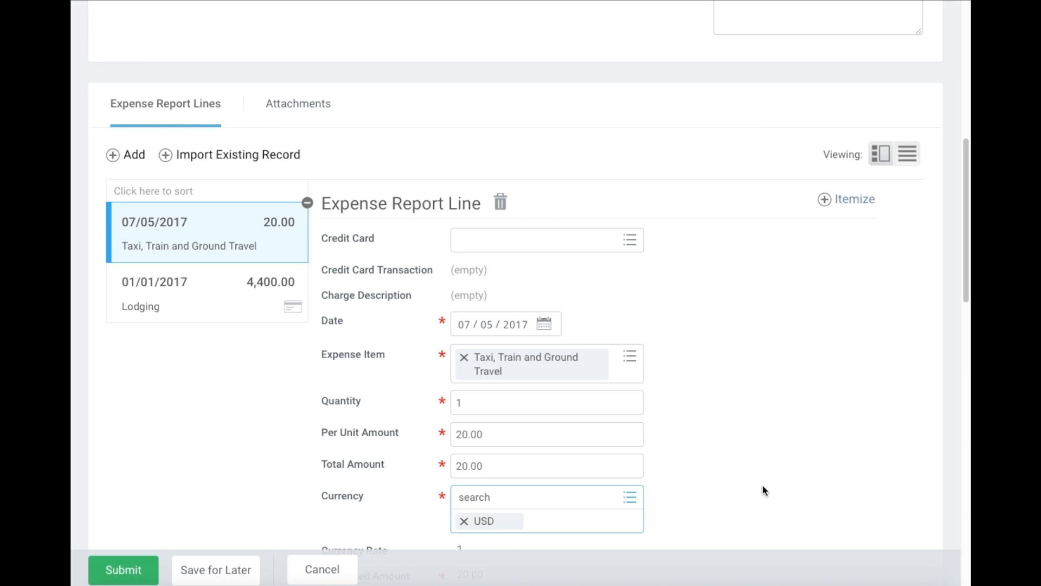
{"action": "left_click", "coordinate": [784, 485]}
{"action": "scroll", "coordinate": [785, 485], "scroll_direction": "up", "scroll_amount": 10}
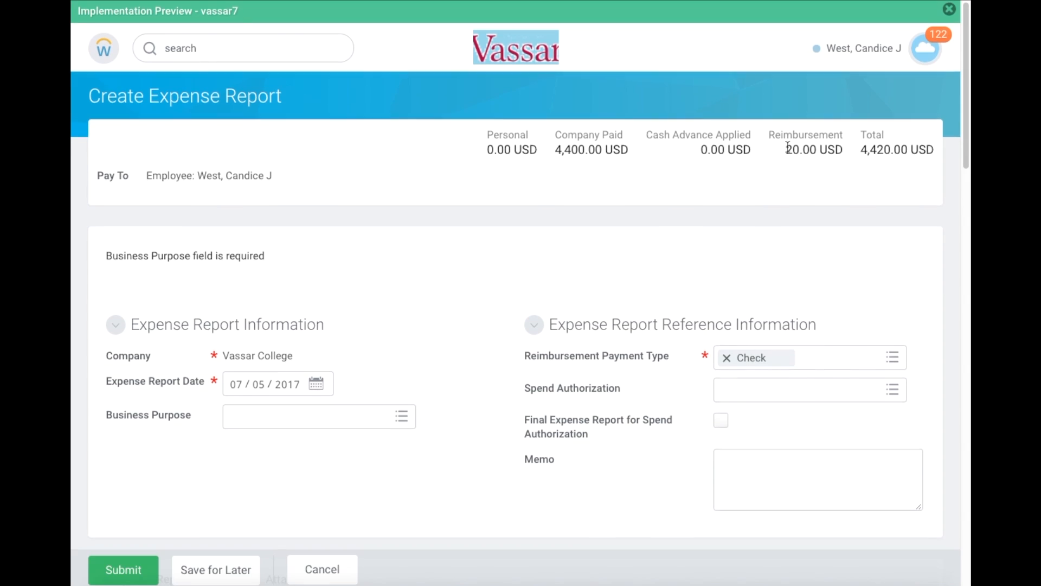
- Scroll through the taxi line and back up to review the 4,420.00 USD total
{"action": "scroll", "coordinate": [788, 146], "scroll_direction": "down", "scroll_amount": 1}
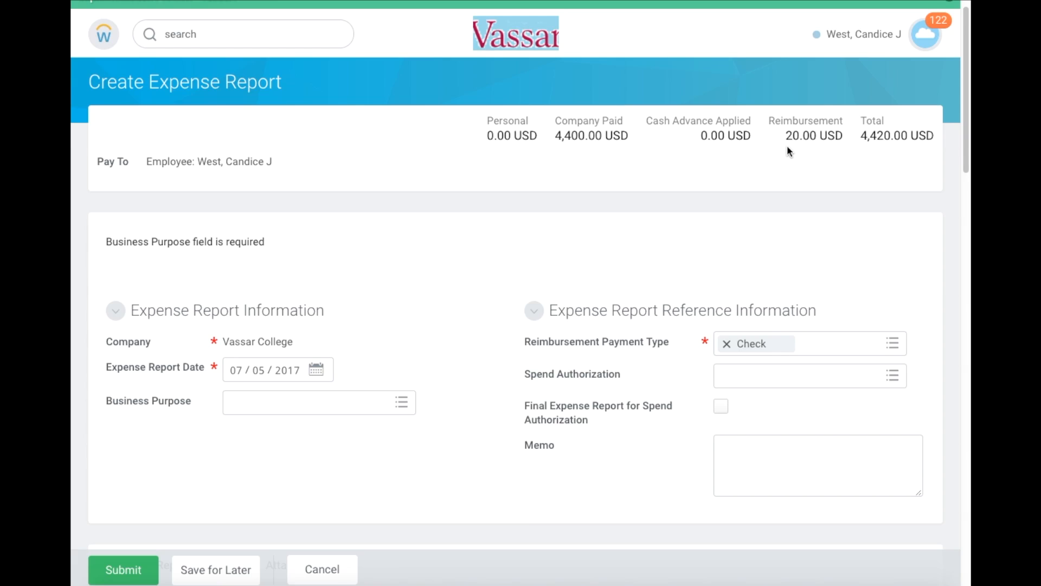
{"action": "scroll", "coordinate": [788, 148], "scroll_direction": "down", "scroll_amount": 1}
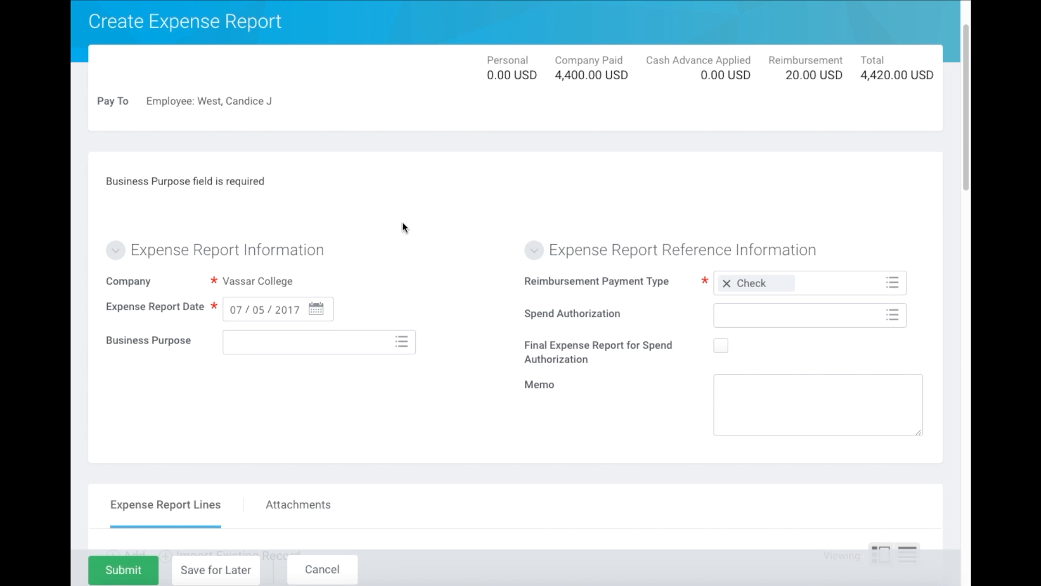
{"action": "scroll", "coordinate": [403, 223], "scroll_direction": "down", "scroll_amount": 4}
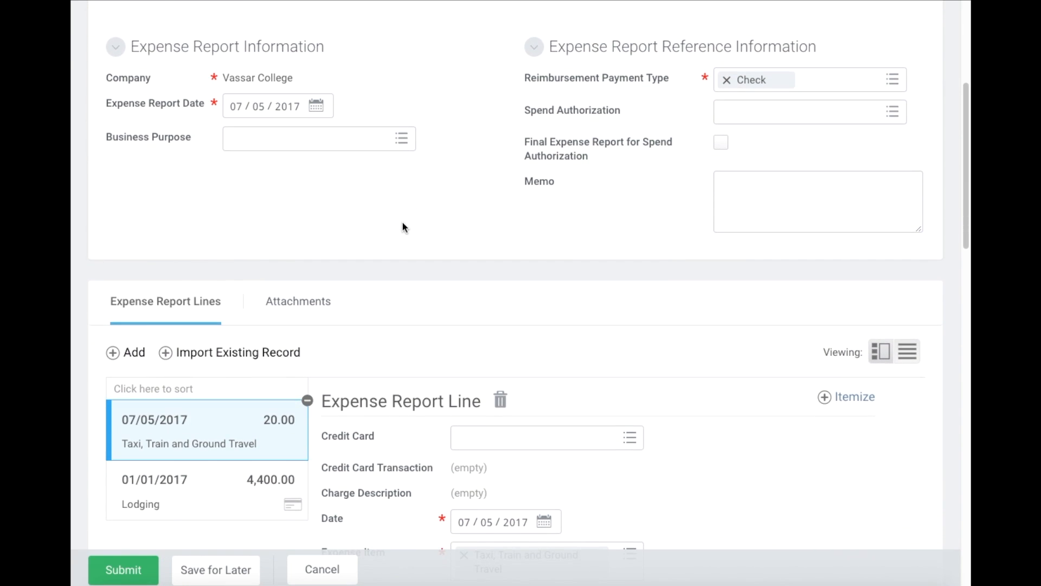
{"action": "scroll", "coordinate": [403, 227], "scroll_direction": "down", "scroll_amount": 2}
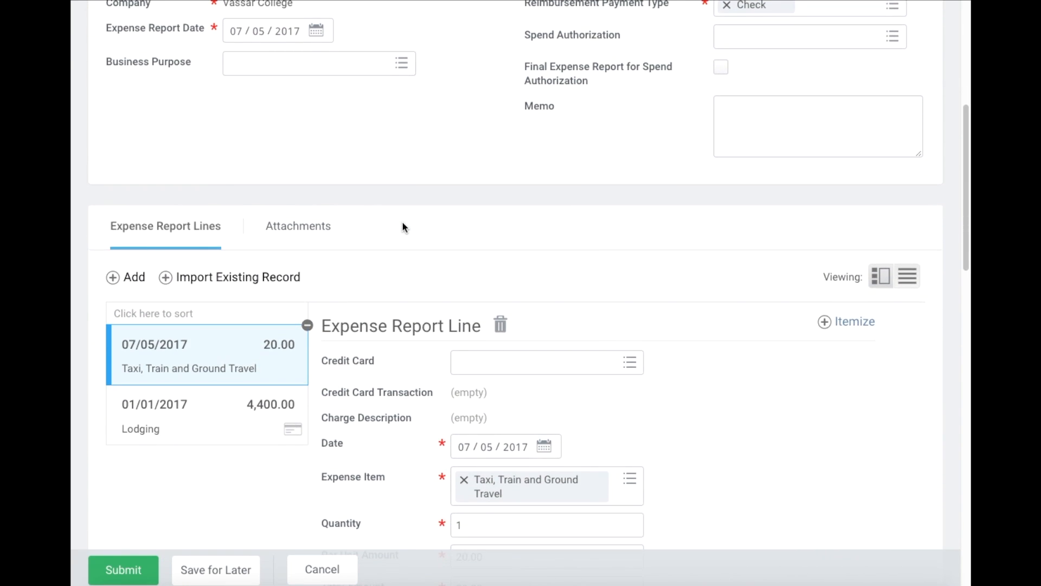
{"action": "scroll", "coordinate": [403, 227], "scroll_direction": "down", "scroll_amount": 2}
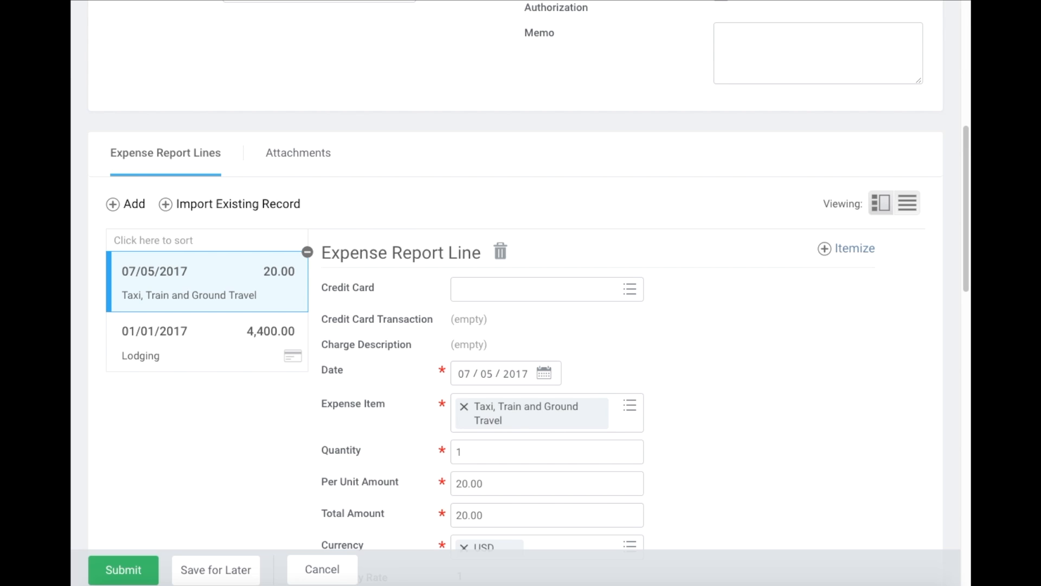
{"action": "scroll", "coordinate": [787, 339], "scroll_direction": "up", "scroll_amount": 7}
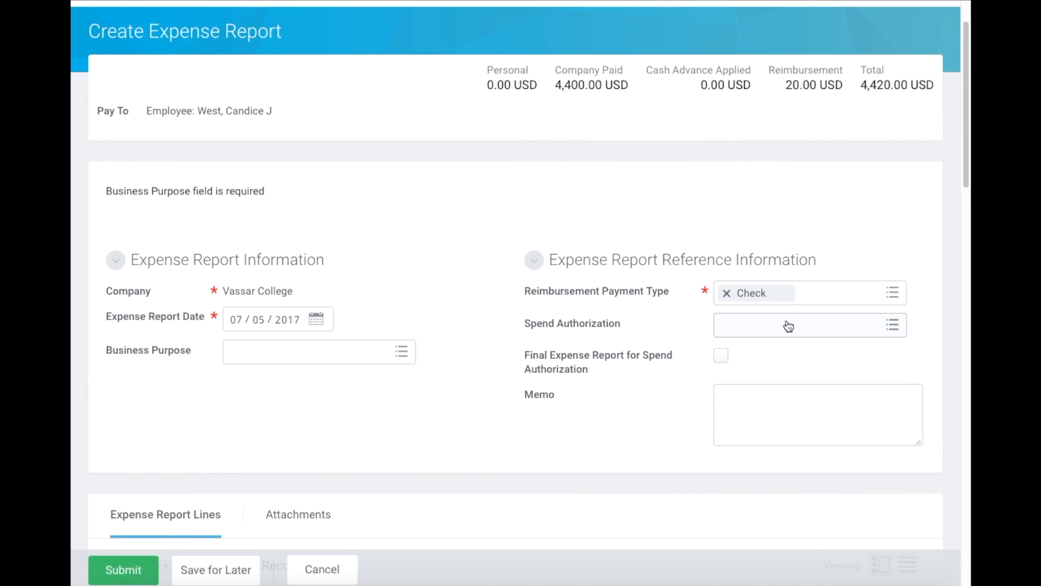
- Pick Direct Deposit as the reimbursement payment type, then remove it so the field is blank
{"action": "left_click", "coordinate": [817, 303]}
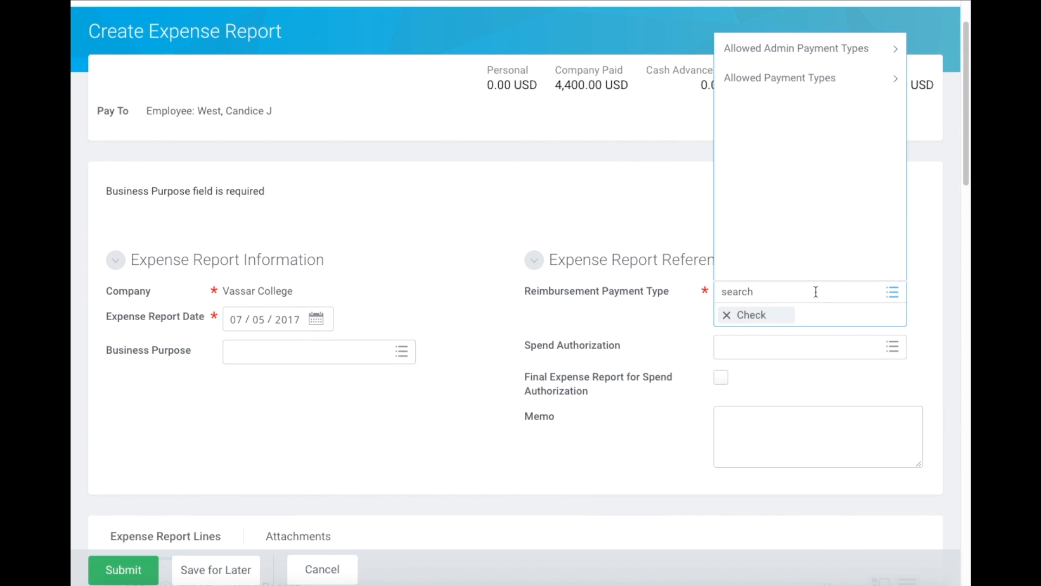
{"action": "type", "text": "direct"}
{"action": "key", "text": "Return"}
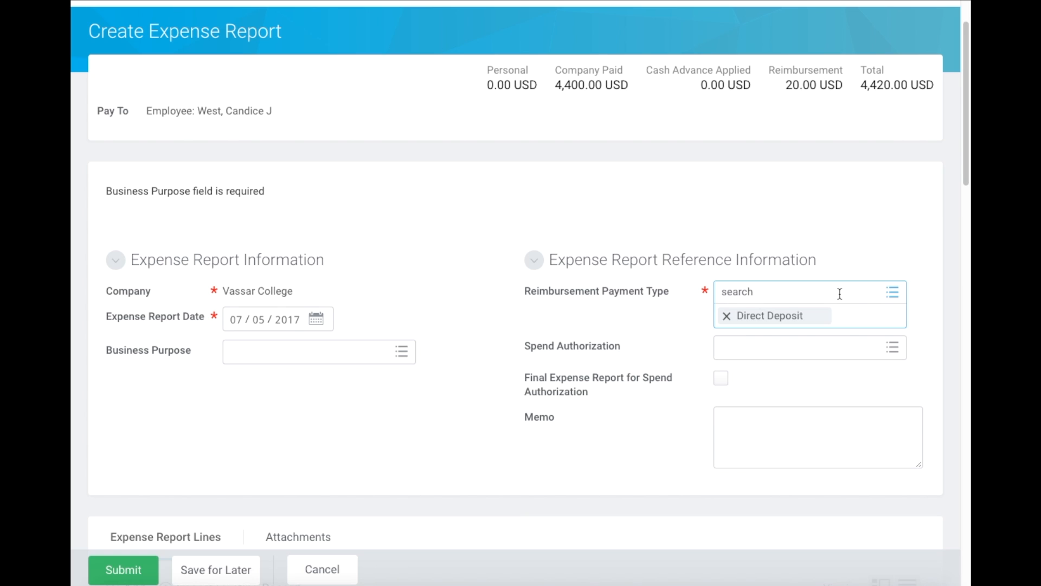
{"action": "scroll", "coordinate": [839, 294], "scroll_direction": "up", "scroll_amount": 2}
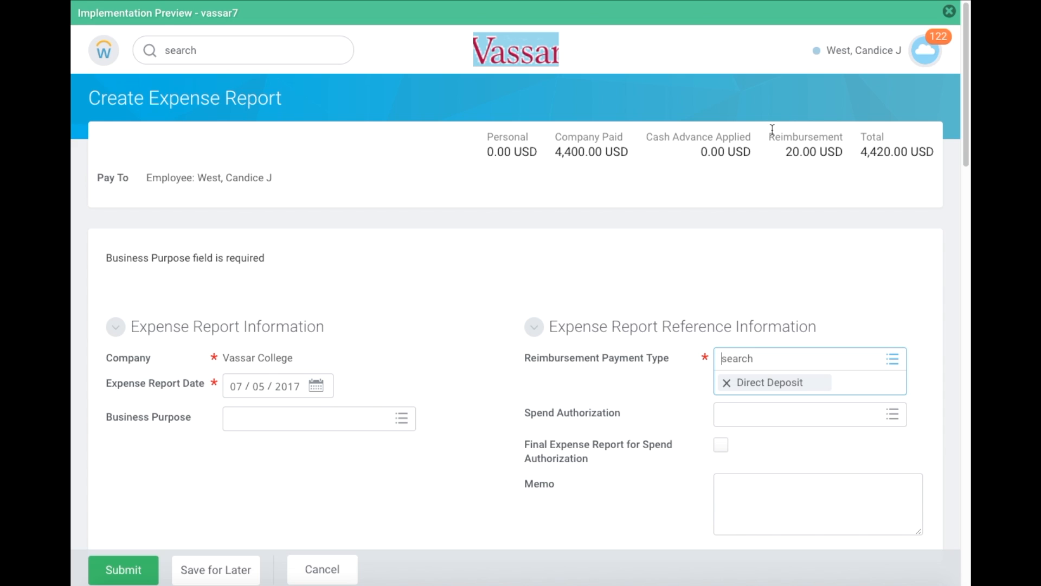
{"action": "left_click", "coordinate": [727, 384]}
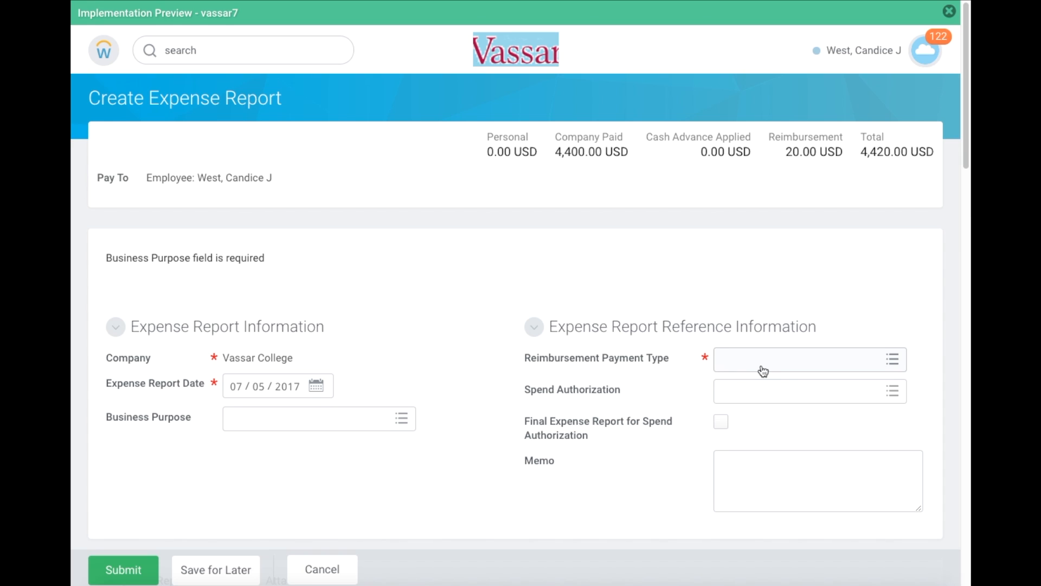
{"action": "scroll", "coordinate": [764, 371], "scroll_direction": "down", "scroll_amount": 2}
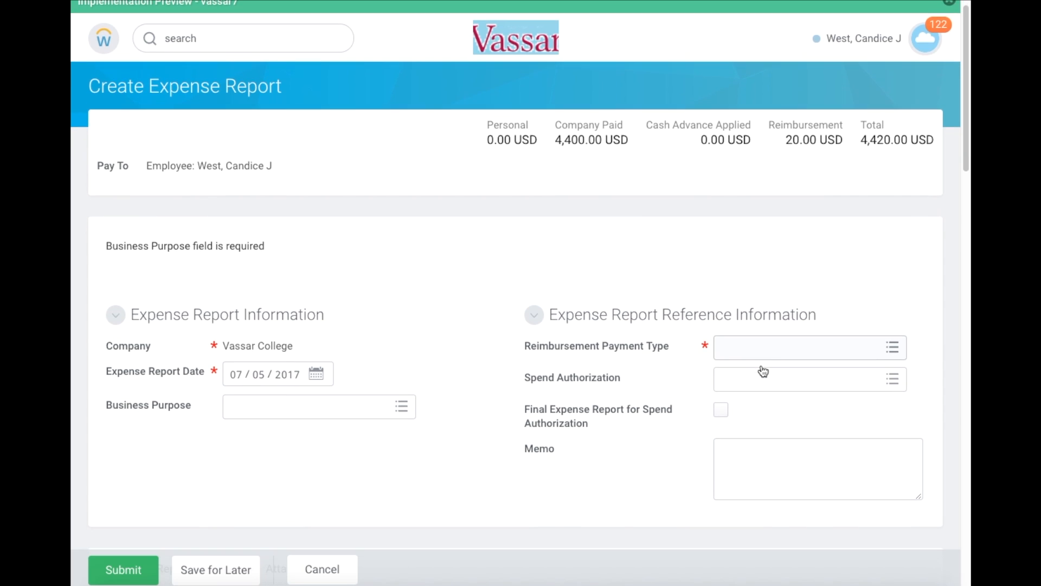
{"action": "scroll", "coordinate": [763, 371], "scroll_direction": "down", "scroll_amount": 1}
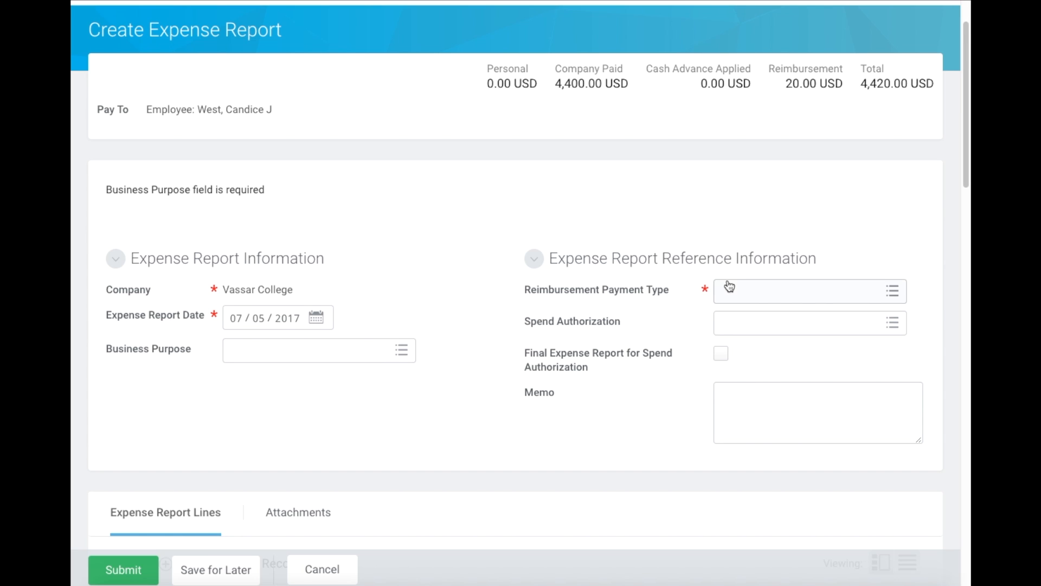
{"action": "scroll", "coordinate": [730, 286], "scroll_direction": "down", "scroll_amount": 2}
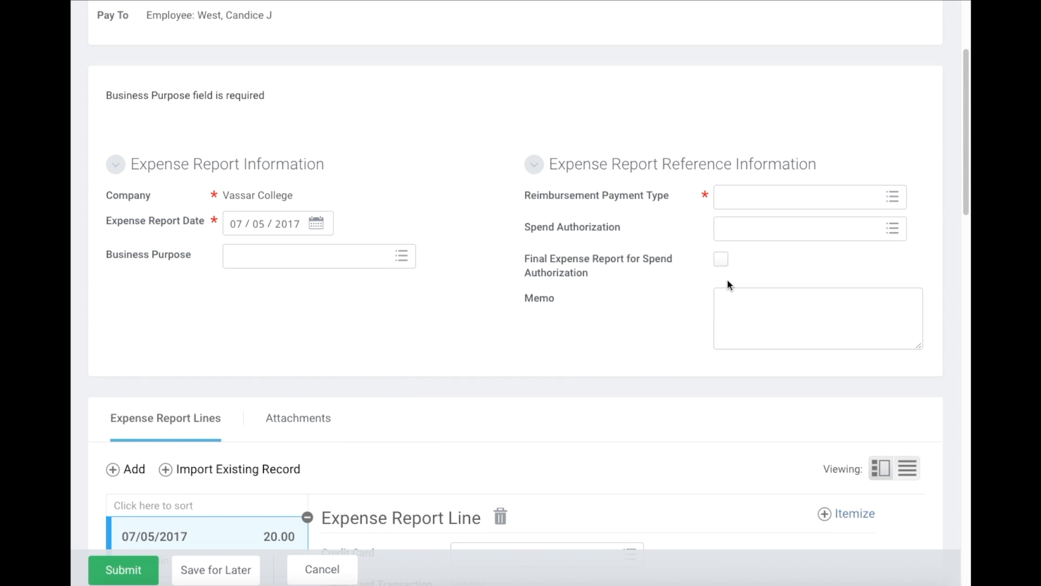
{"action": "scroll", "coordinate": [728, 283], "scroll_direction": "down", "scroll_amount": 5}
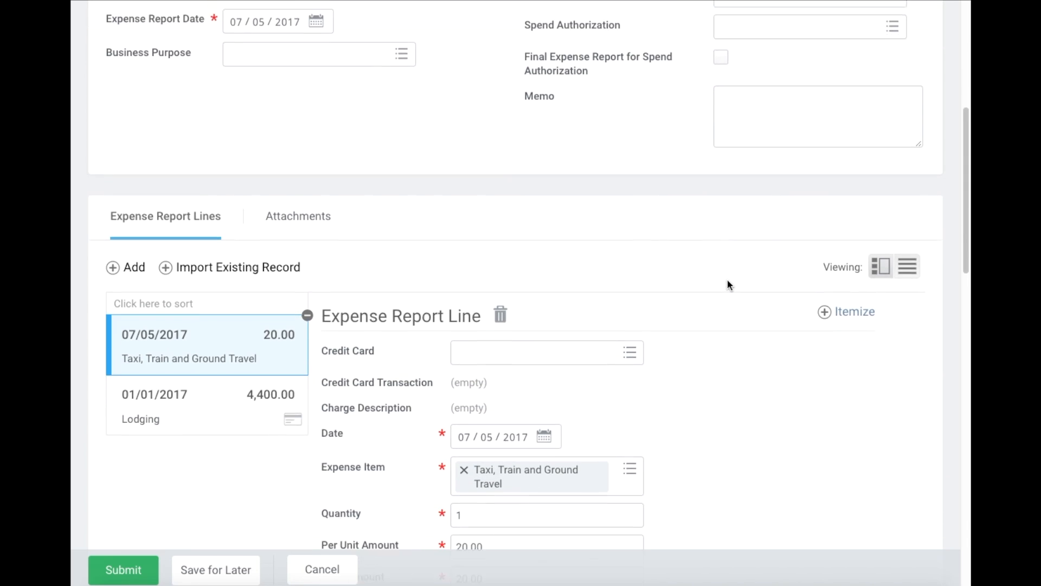
{"action": "scroll", "coordinate": [727, 280], "scroll_direction": "down", "scroll_amount": 2}
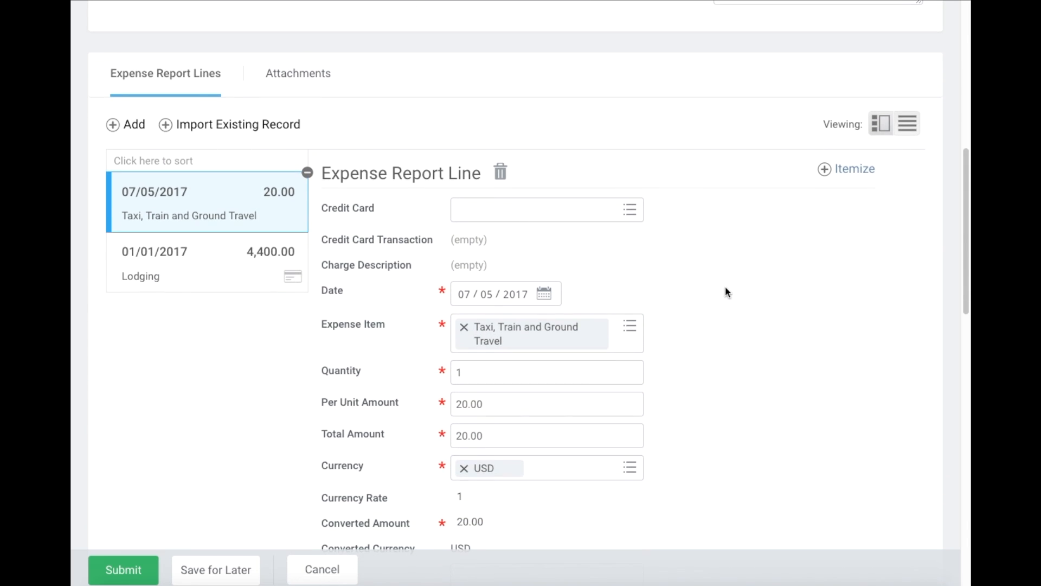
- Open the 4,400.00 USD Residence Inn Lodging line and continue past the Discard Changes dialog
{"action": "left_click", "coordinate": [206, 259]}
{"action": "scroll", "coordinate": [716, 361], "scroll_direction": "down", "scroll_amount": 1}
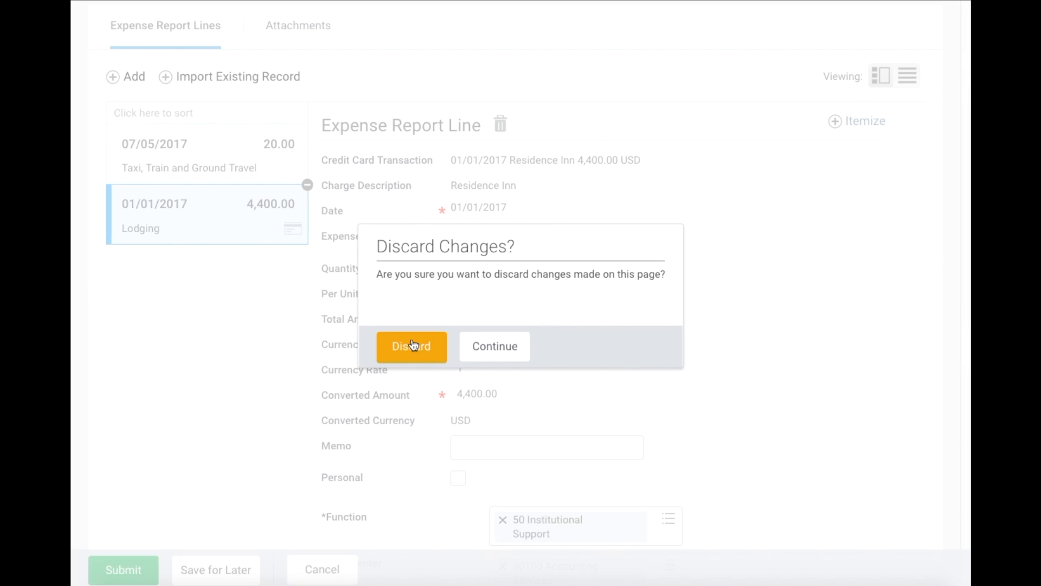
{"action": "left_click", "coordinate": [508, 358]}
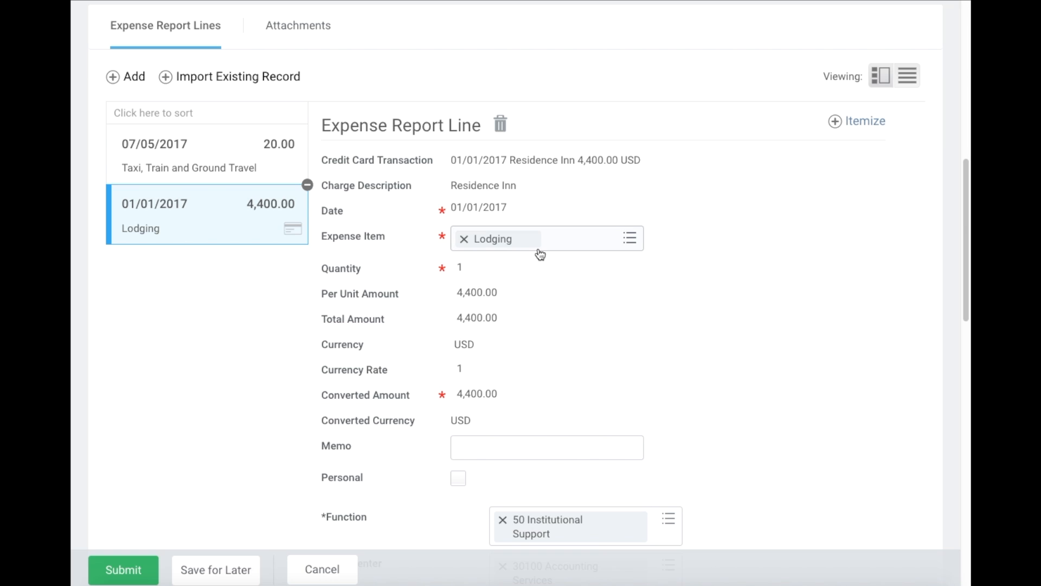
{"action": "scroll", "coordinate": [561, 242], "scroll_direction": "down", "scroll_amount": 3}
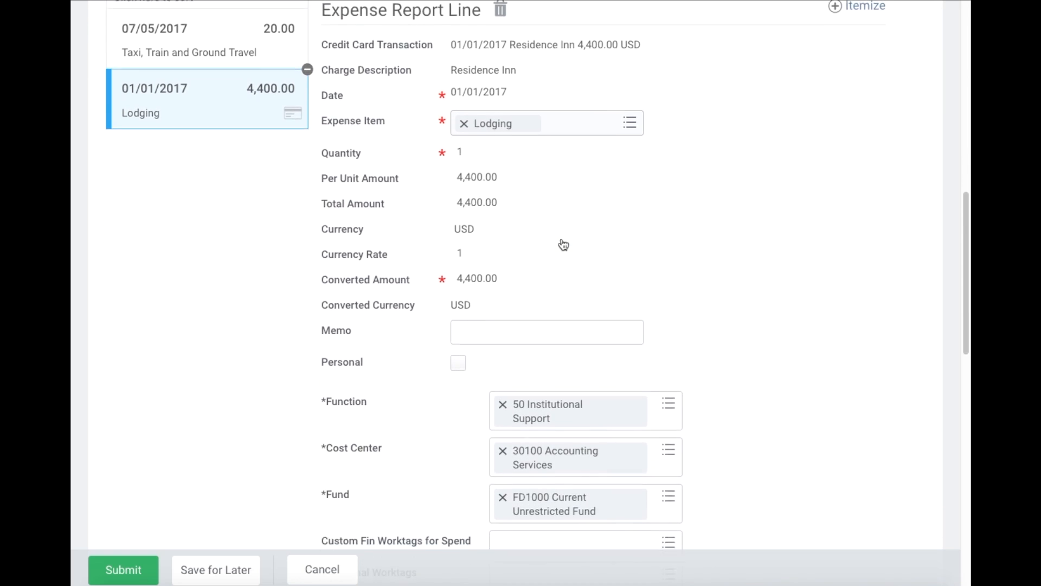
{"action": "scroll", "coordinate": [562, 243], "scroll_direction": "down", "scroll_amount": 2}
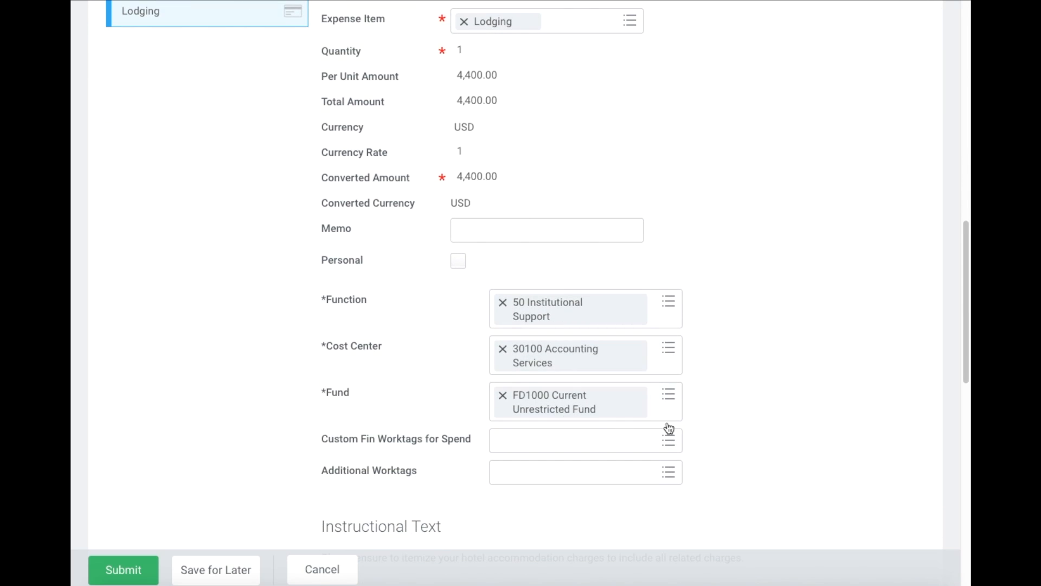
{"action": "scroll", "coordinate": [667, 349], "scroll_direction": "down", "scroll_amount": 2}
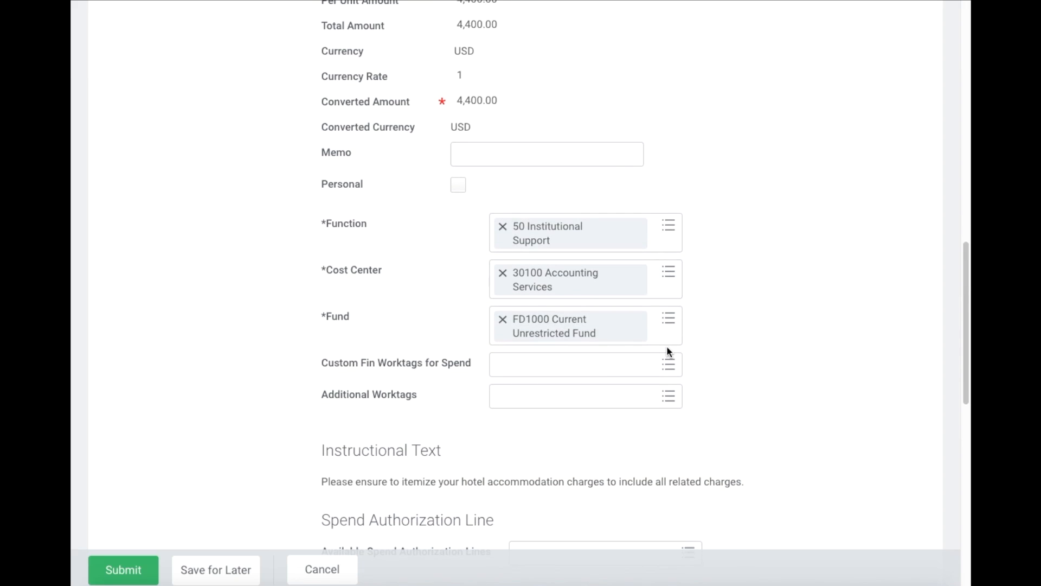
{"action": "scroll", "coordinate": [667, 351], "scroll_direction": "down", "scroll_amount": 6}
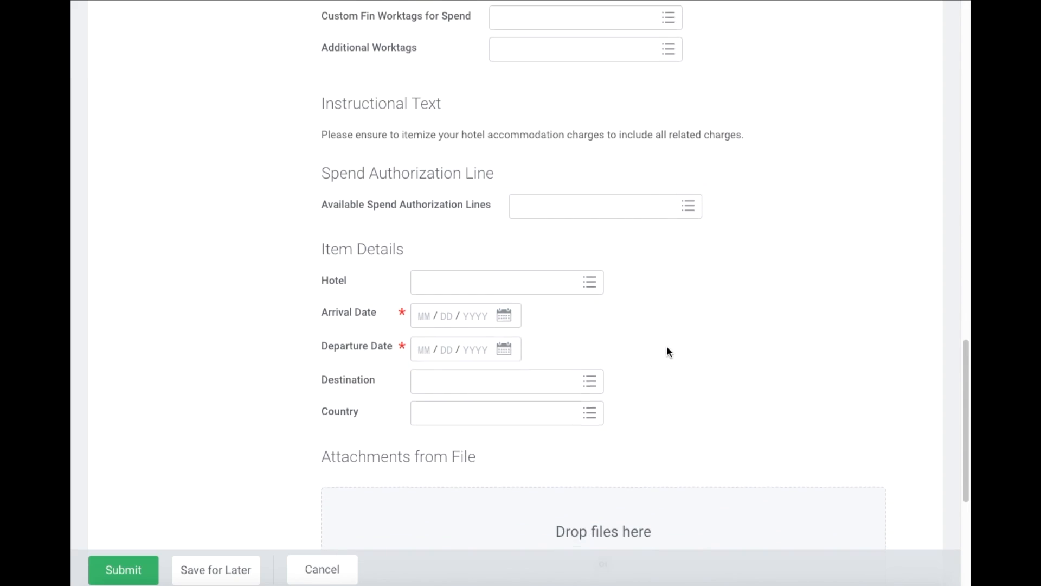
{"action": "scroll", "coordinate": [659, 250], "scroll_direction": "up", "scroll_amount": 5}
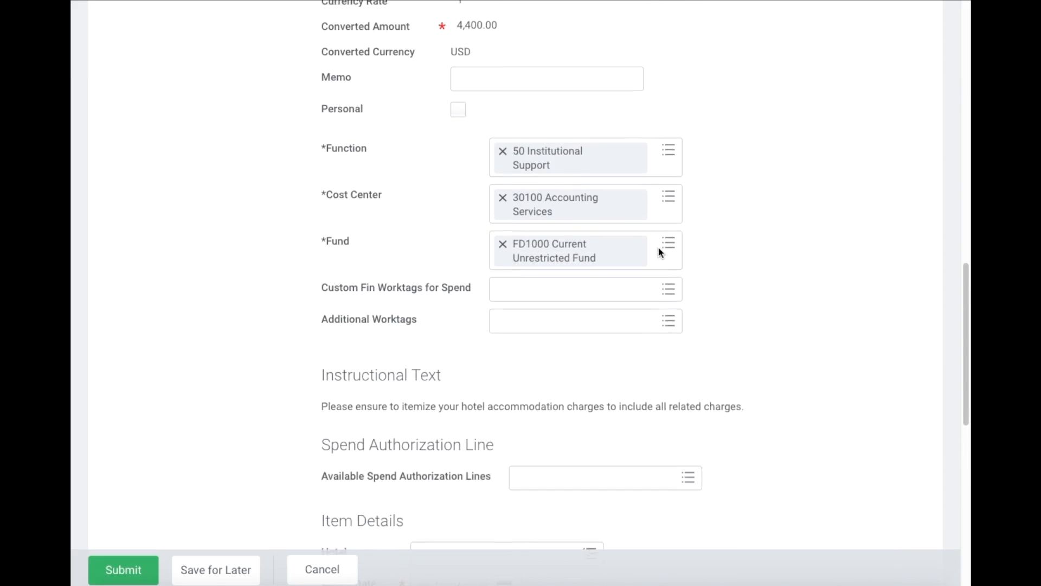
{"action": "scroll", "coordinate": [659, 251], "scroll_direction": "up", "scroll_amount": 5}
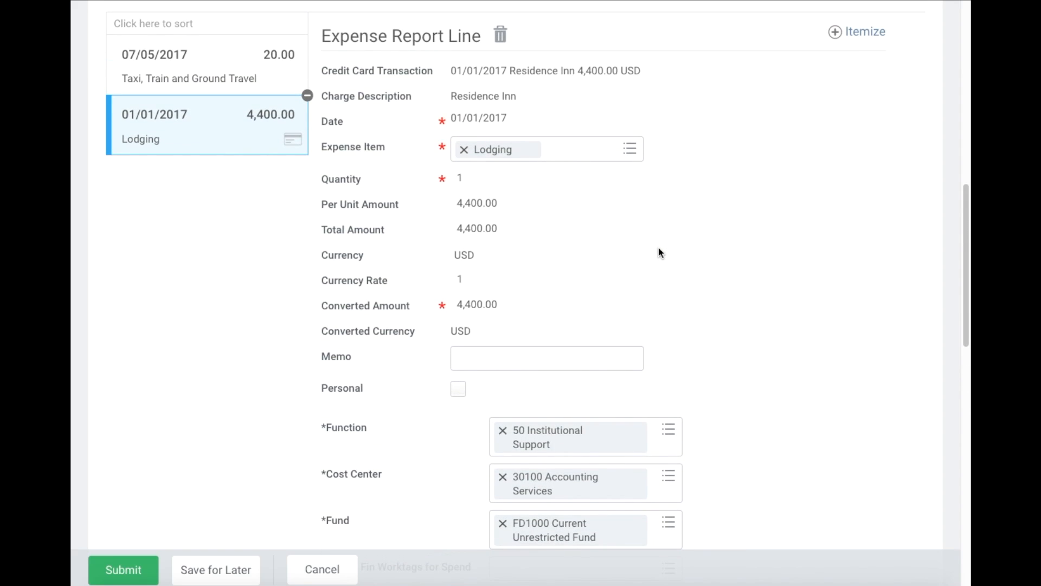
{"action": "scroll", "coordinate": [658, 252], "scroll_direction": "up", "scroll_amount": 2}
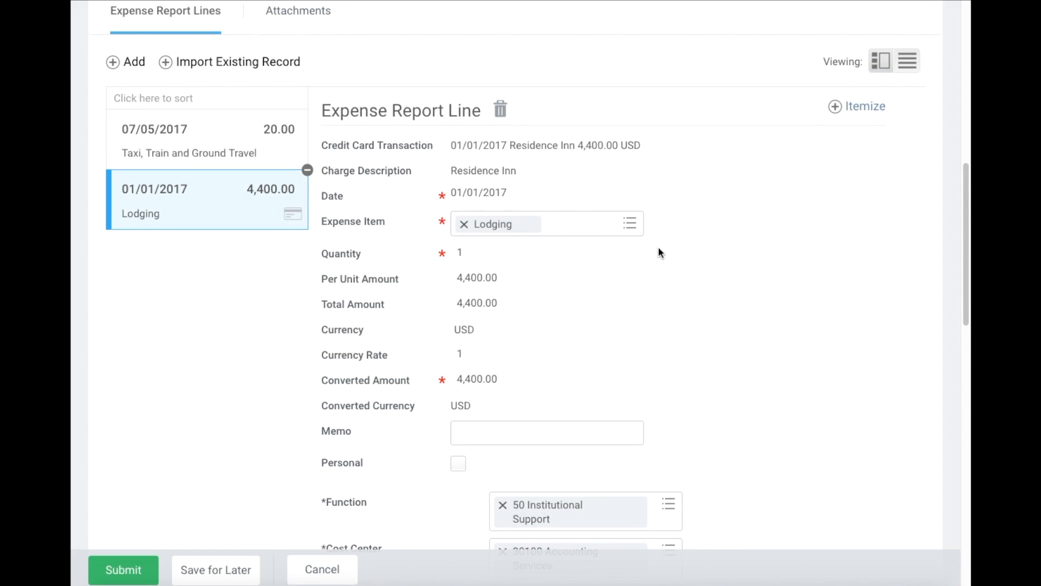
{"action": "scroll", "coordinate": [658, 246], "scroll_direction": "up", "scroll_amount": 1}
{"action": "scroll", "coordinate": [657, 246], "scroll_direction": "left", "scroll_amount": 5}
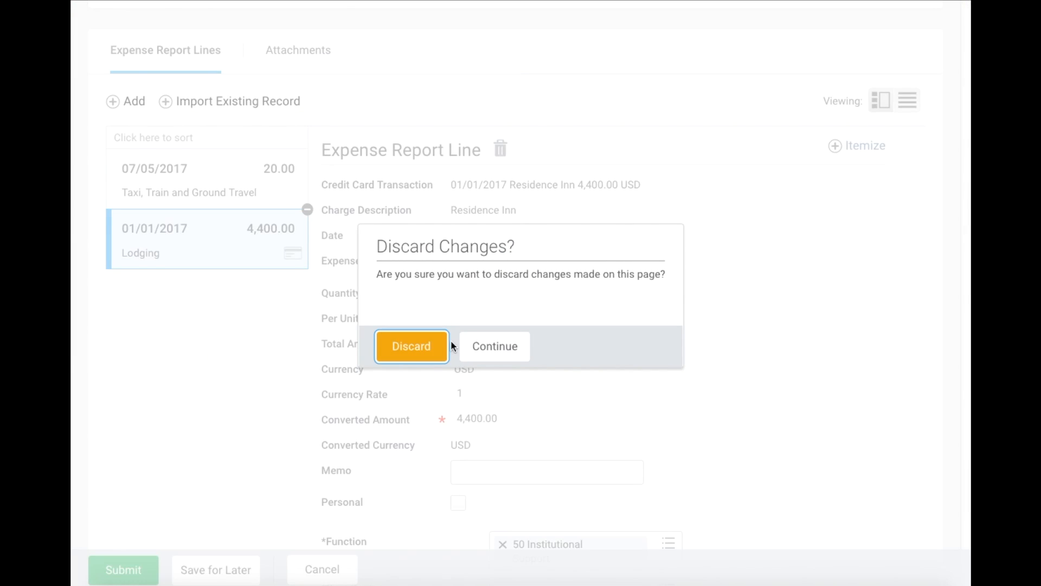
- Continue past the Discard Changes warning and scroll down to Attachments from File
{"action": "left_click", "coordinate": [481, 353]}
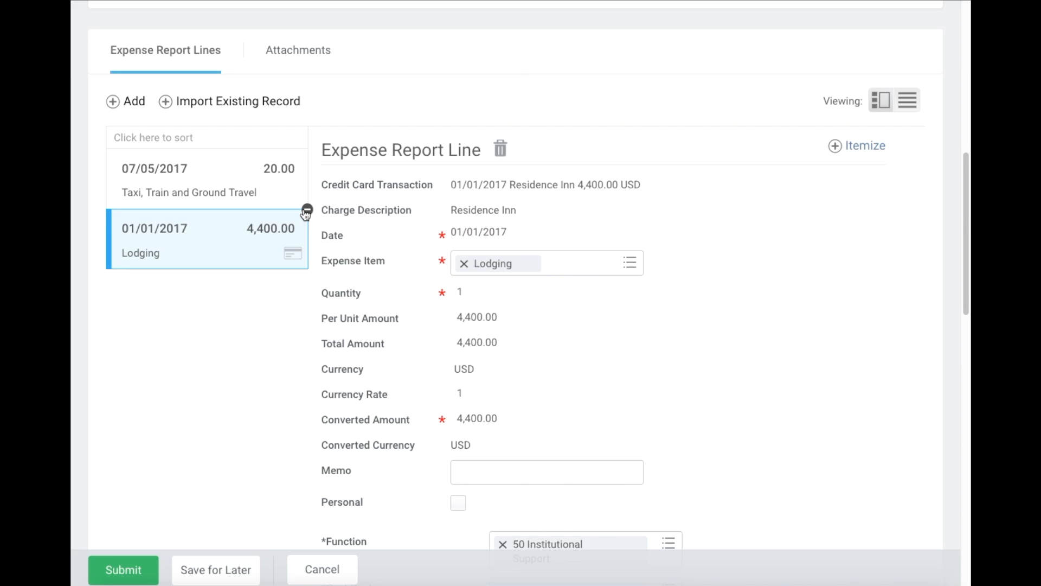
{"action": "scroll", "coordinate": [305, 214], "scroll_direction": "down", "scroll_amount": 9}
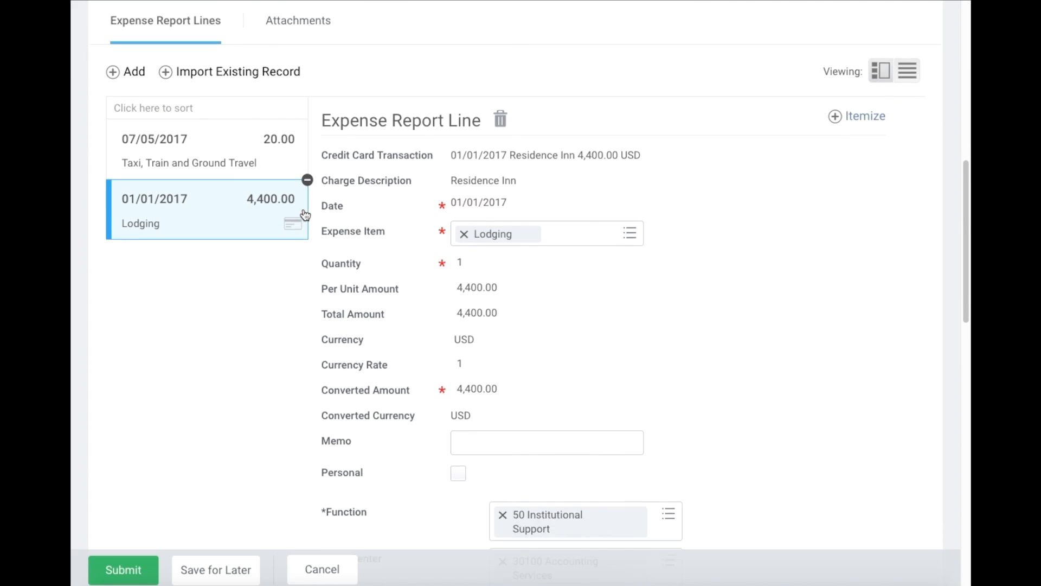
{"action": "scroll", "coordinate": [306, 214], "scroll_direction": "down", "scroll_amount": 9}
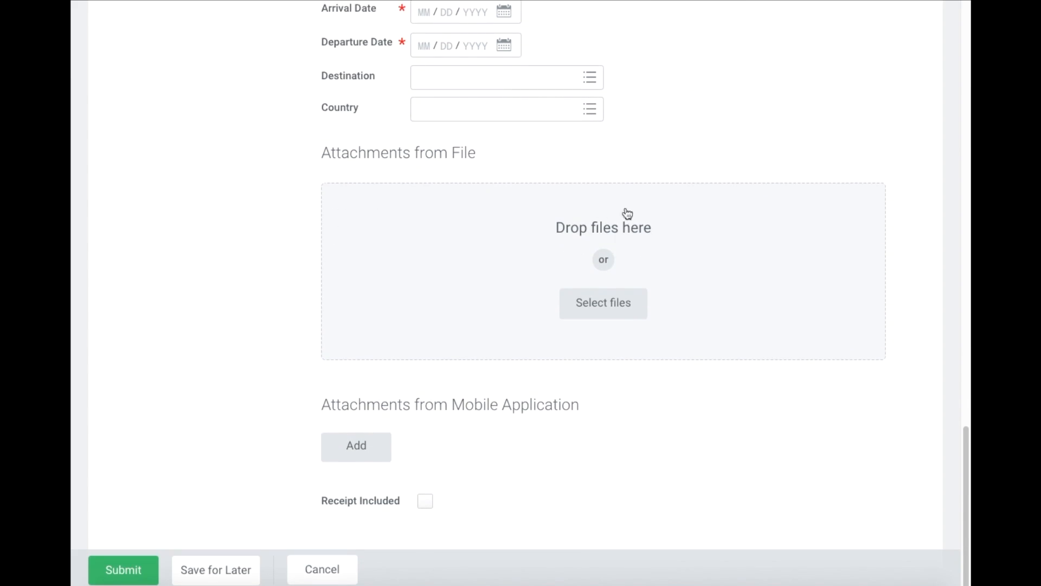
- Attach Workday Finance Training.rtf to the Lodging line, then delete it so no file remains
{"action": "left_click", "coordinate": [610, 312]}
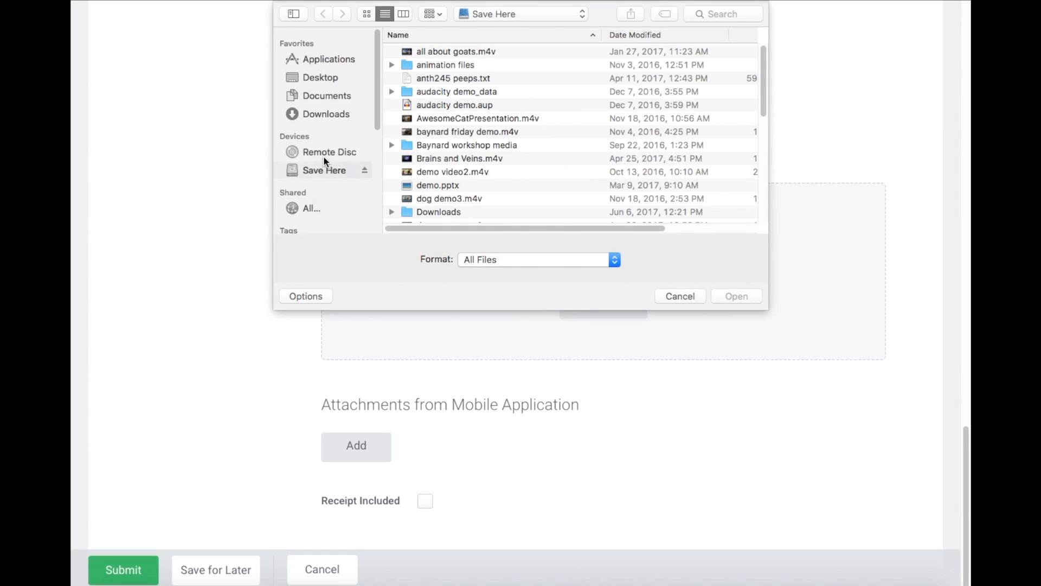
{"action": "scroll", "coordinate": [423, 173], "scroll_direction": "up", "scroll_amount": 3}
{"action": "scroll", "coordinate": [466, 184], "scroll_direction": "down", "scroll_amount": 6}
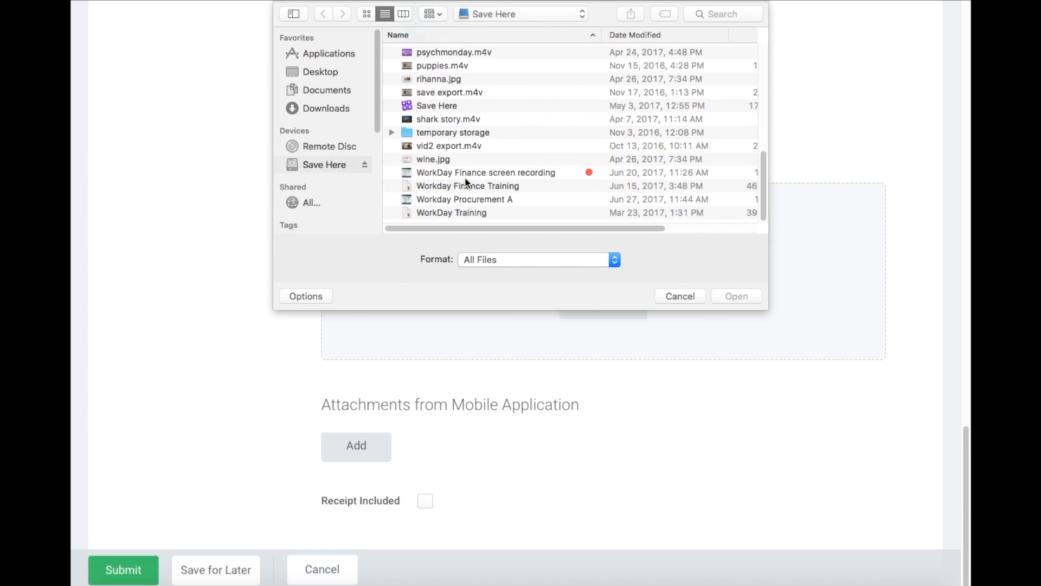
{"action": "double_click", "coordinate": [475, 190]}
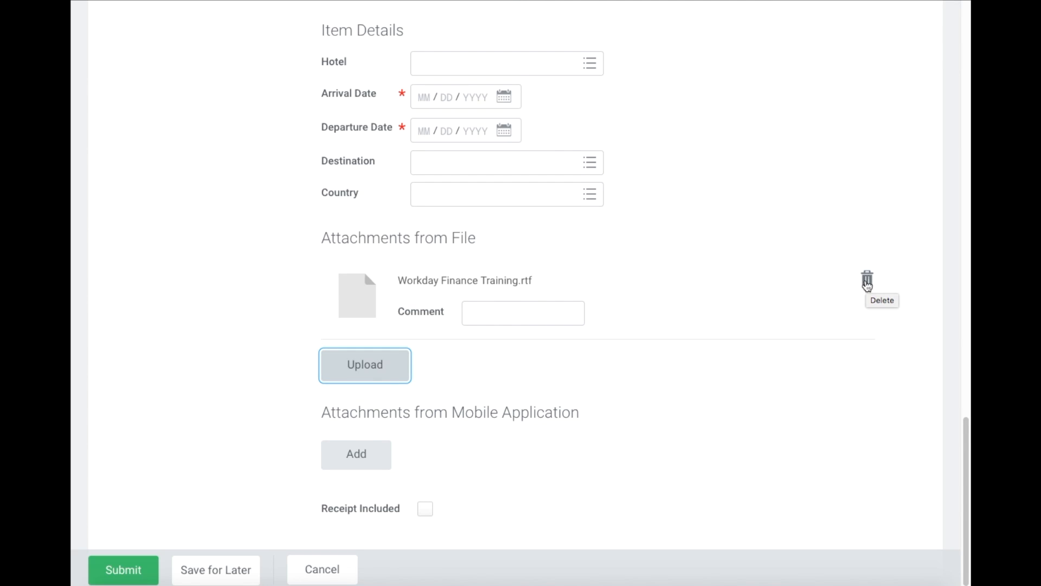
{"action": "left_click", "coordinate": [865, 283]}
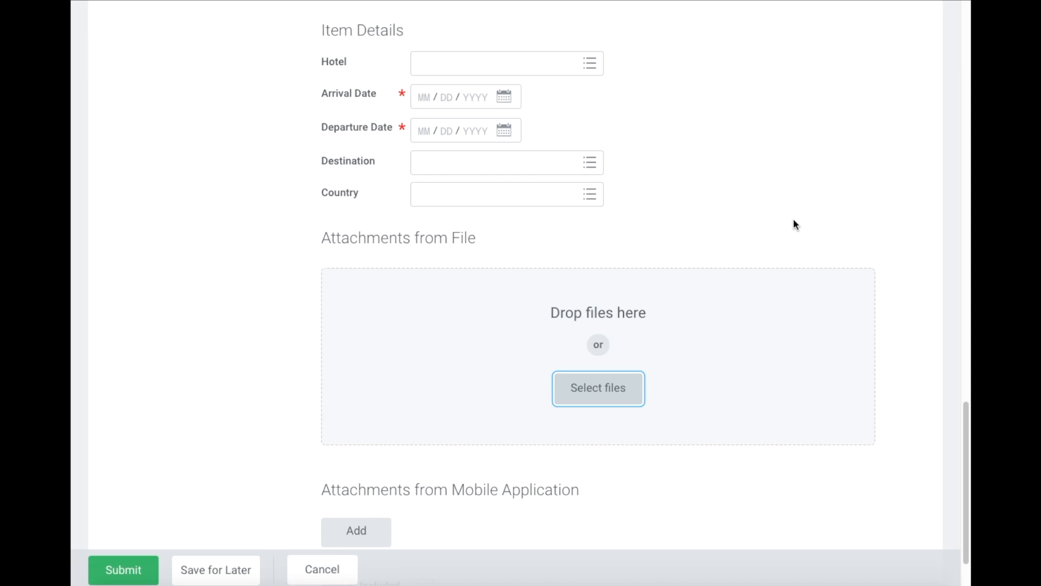
- Search 'my exp', open My Expense Reports, and confirm leaving the unfinished report
{"action": "scroll", "coordinate": [156, 61], "scroll_direction": "up", "scroll_amount": 20}
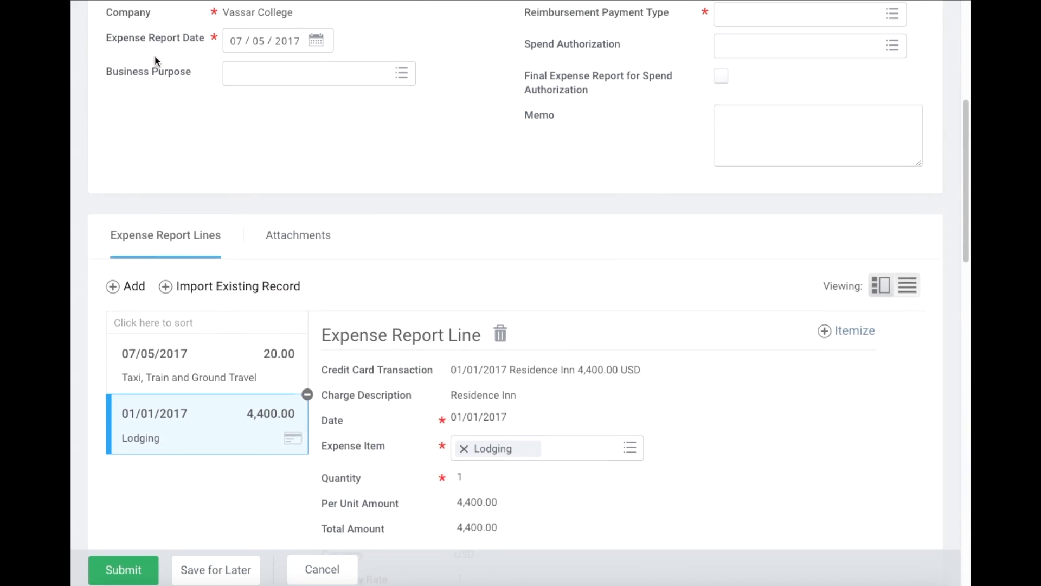
{"action": "left_click", "coordinate": [218, 53]}
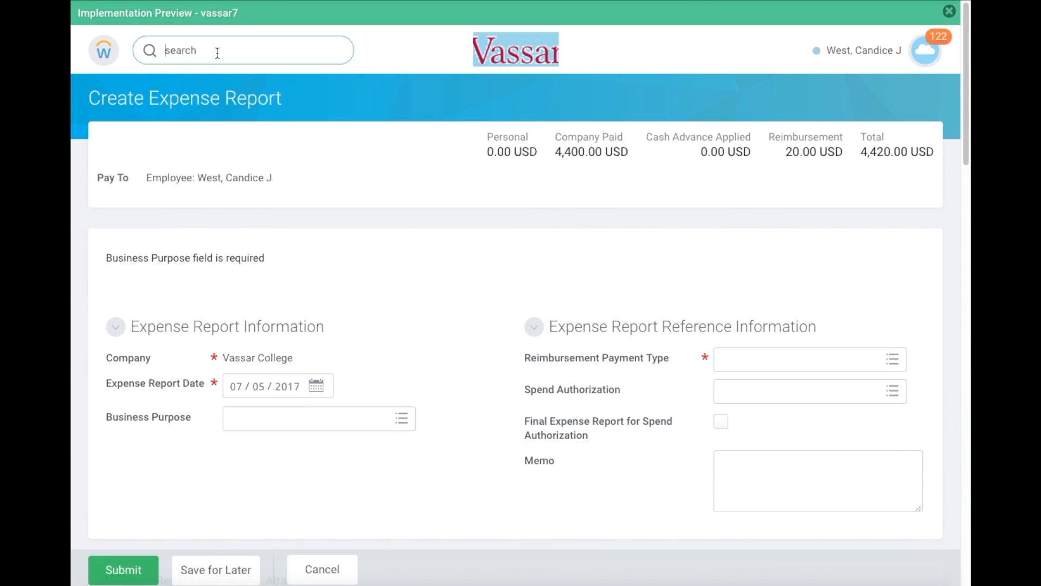
{"action": "type", "text": "my exp"}
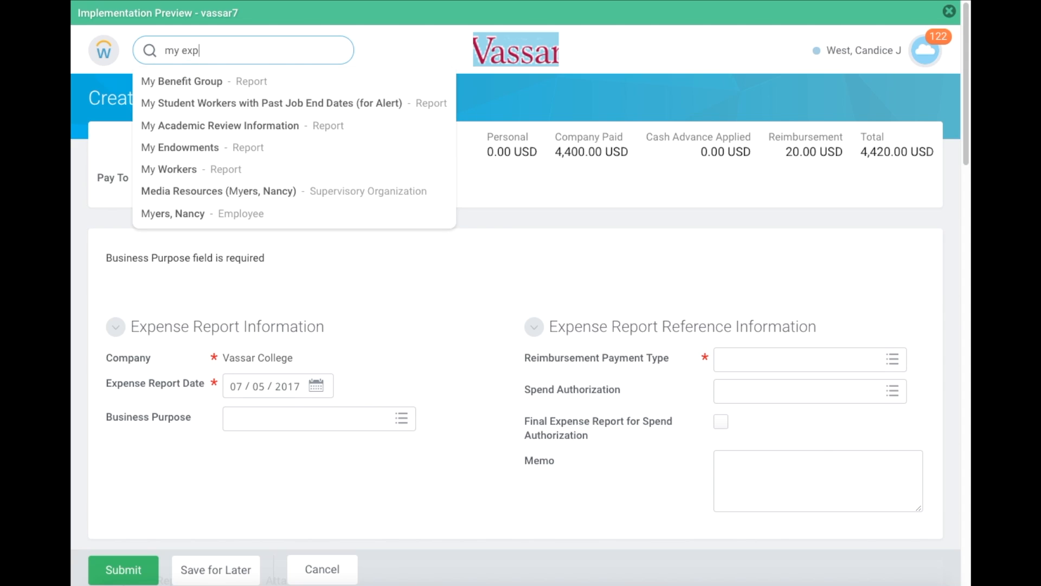
{"action": "left_click", "coordinate": [229, 130]}
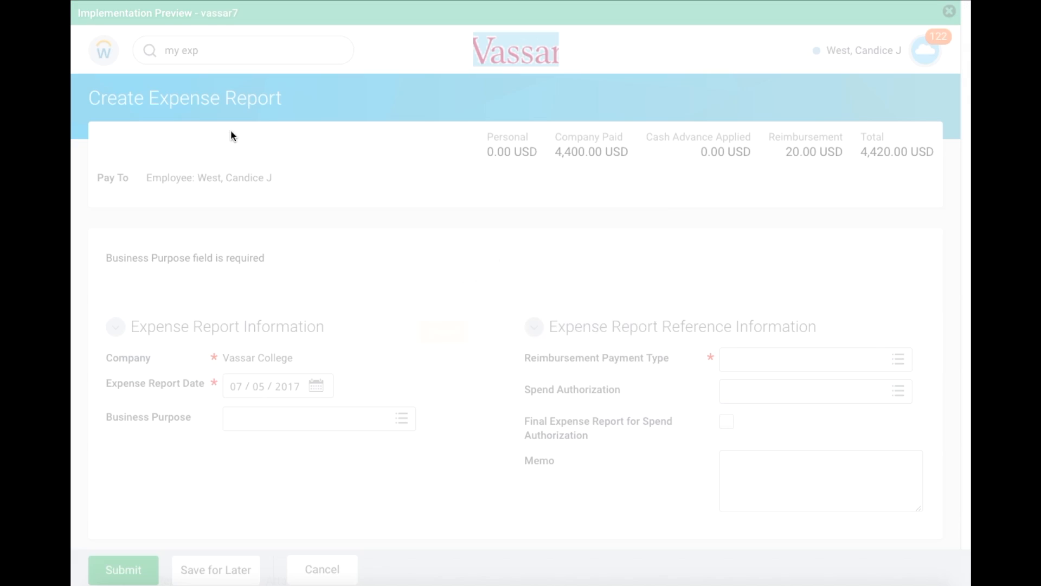
{"action": "left_click", "coordinate": [407, 346]}
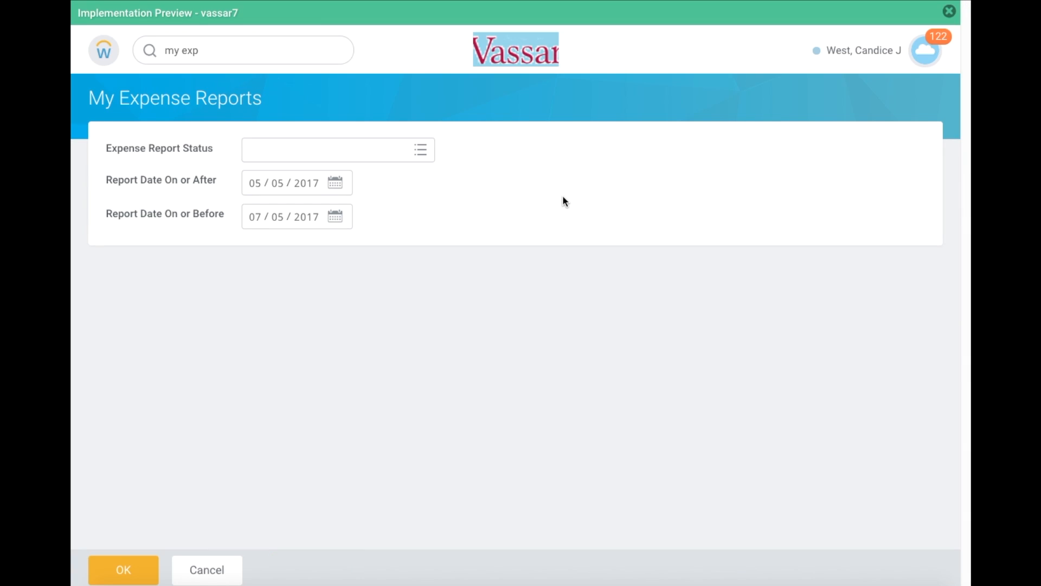
- Run the listing and review the single Approved 700.00 USD report dated 06/01/2017
{"action": "left_click", "coordinate": [123, 569]}
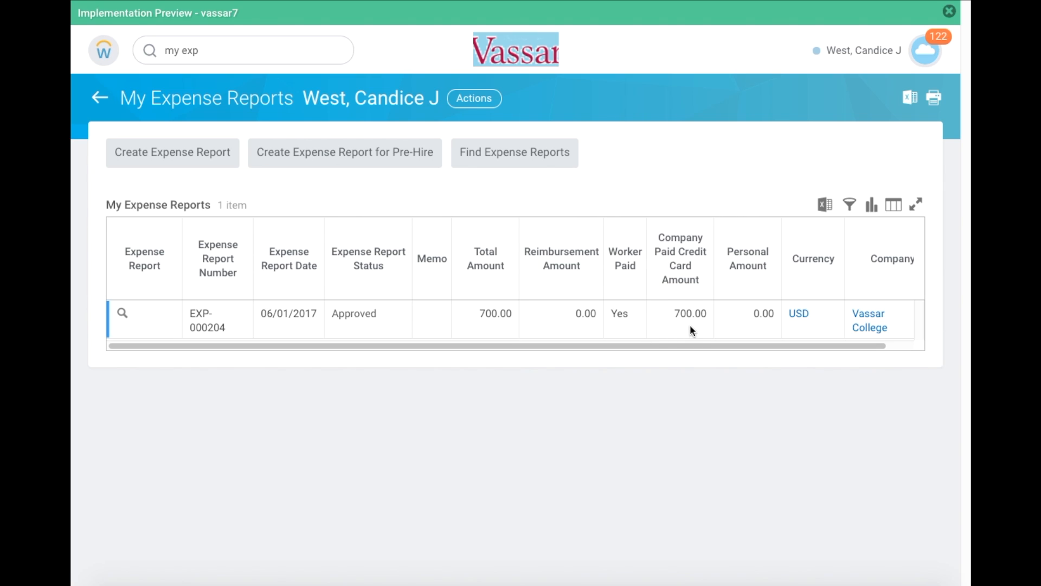
{"action": "scroll", "coordinate": [682, 324], "scroll_direction": "right", "scroll_amount": 2}
{"action": "scroll", "coordinate": [682, 325], "scroll_direction": "left", "scroll_amount": 1}
{"action": "mouse_move", "coordinate": [129, 319]}
{"action": "scroll", "coordinate": [889, 336], "scroll_direction": "right", "scroll_amount": 1}
{"action": "mouse_move", "coordinate": [893, 334]}
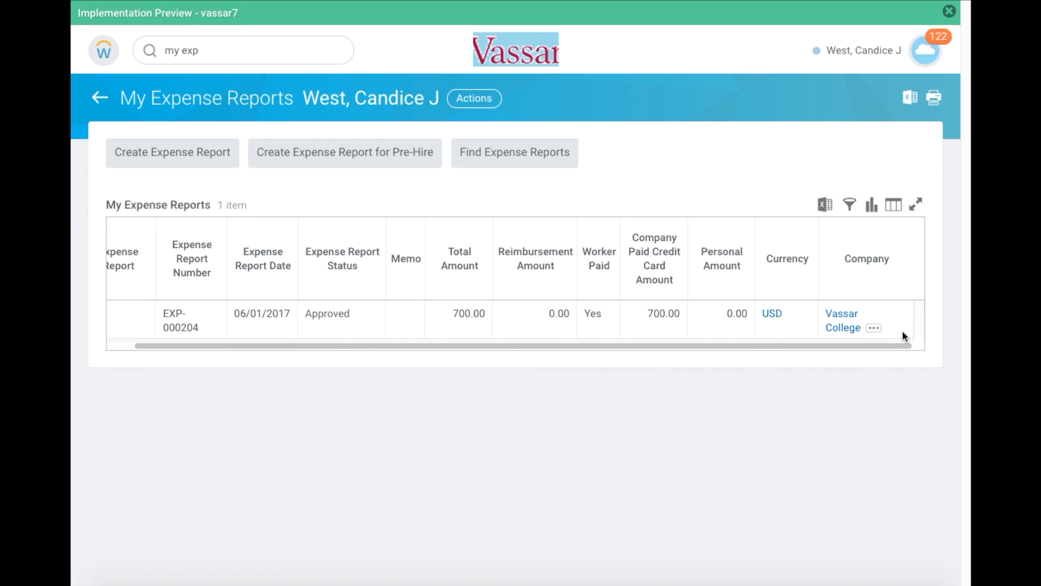
{"action": "scroll", "coordinate": [904, 335], "scroll_direction": "left", "scroll_amount": 1}
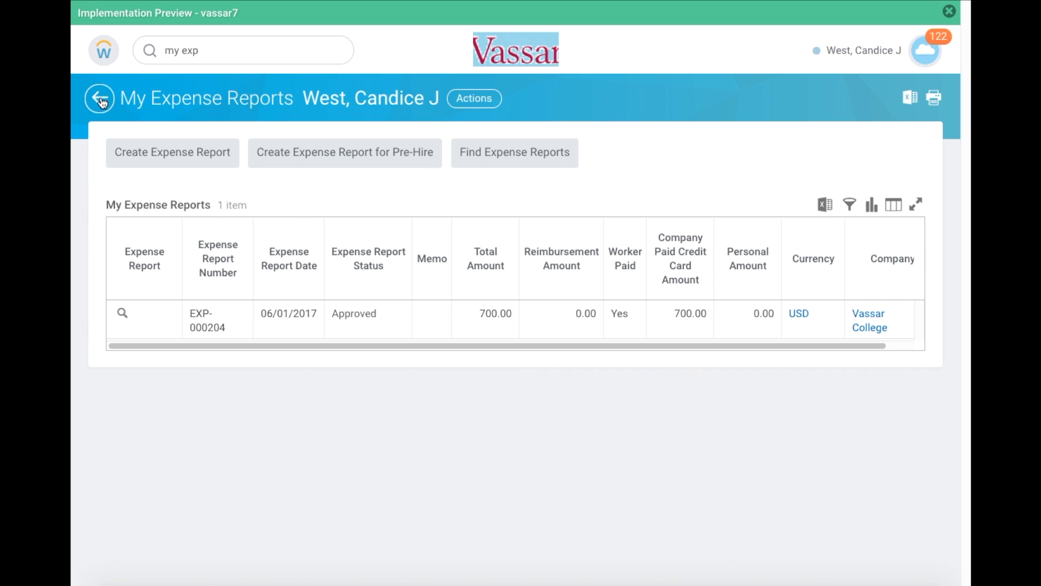
- Go back to the report prompt and search for 'exp rep'
{"action": "left_click", "coordinate": [101, 100]}
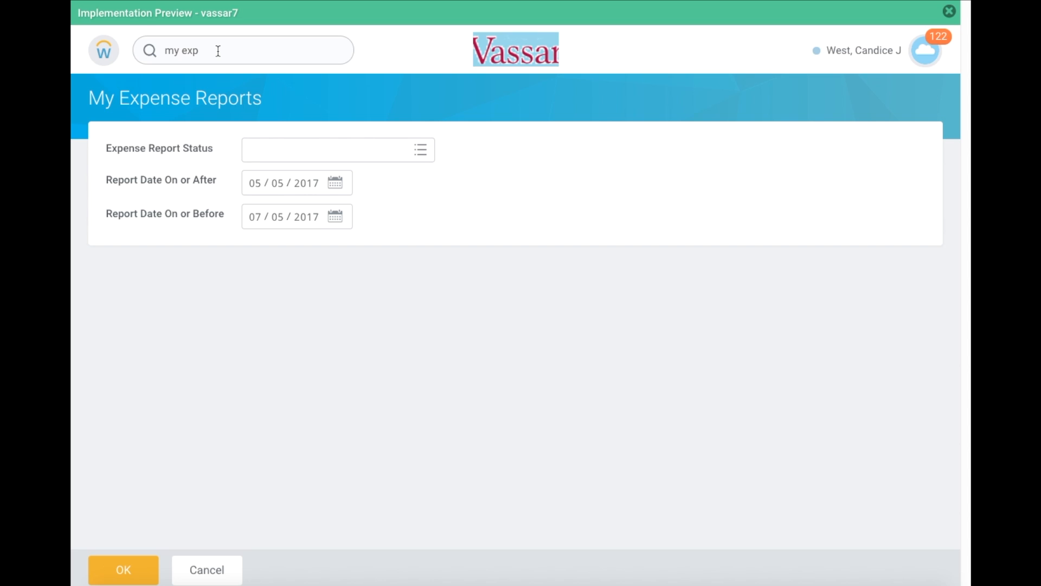
{"action": "left_click", "coordinate": [183, 50]}
{"action": "key", "text": "BackSpace"}
{"action": "key", "text": "BackSpace"}
{"action": "key", "text": "BackSpace"}
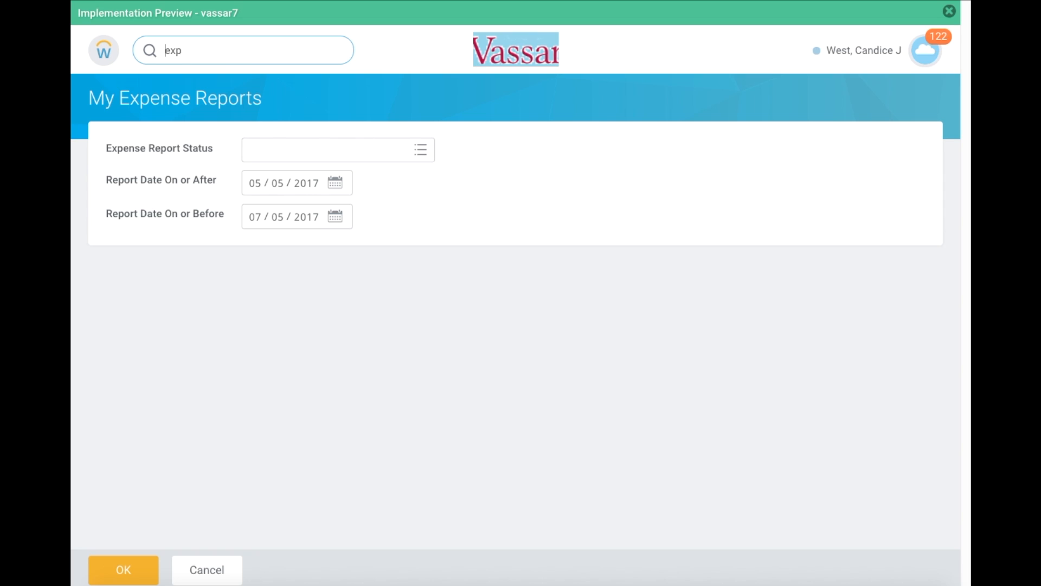
{"action": "type", "text": "rep"}
{"action": "key", "text": "Return"}
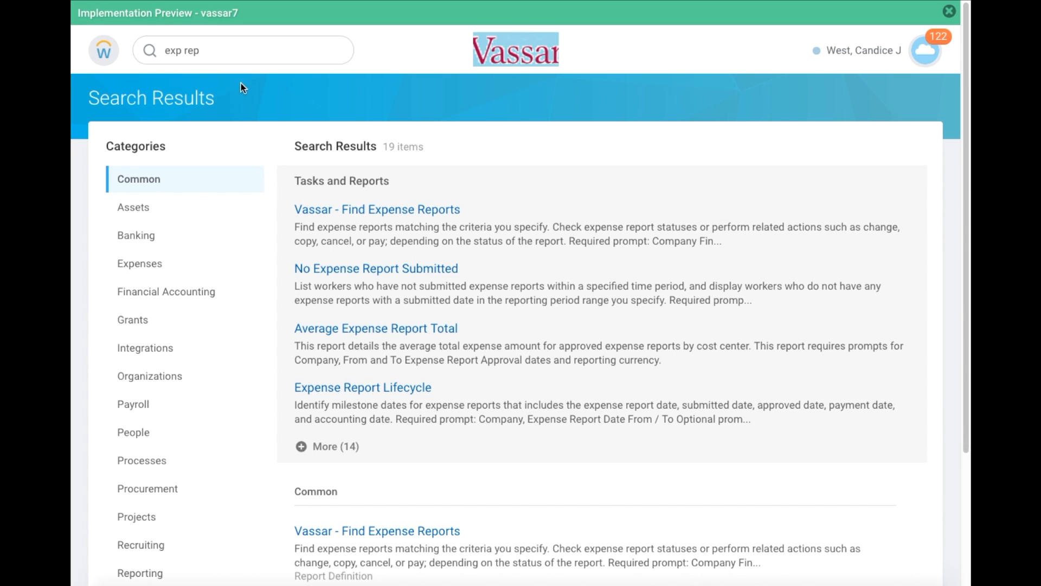
- Search 'my expense report', then open the Expenses area from the Vassar home page
{"action": "left_click", "coordinate": [227, 57]}
{"action": "key", "text": "BackSpace"}
{"action": "key", "text": "BackSpace"}
{"action": "key", "text": "BackSpace"}
{"action": "key", "text": "BackSpace"}
{"action": "key", "text": "BackSpace"}
{"action": "key", "text": "BackSpace"}
{"action": "key", "text": "BackSpace"}
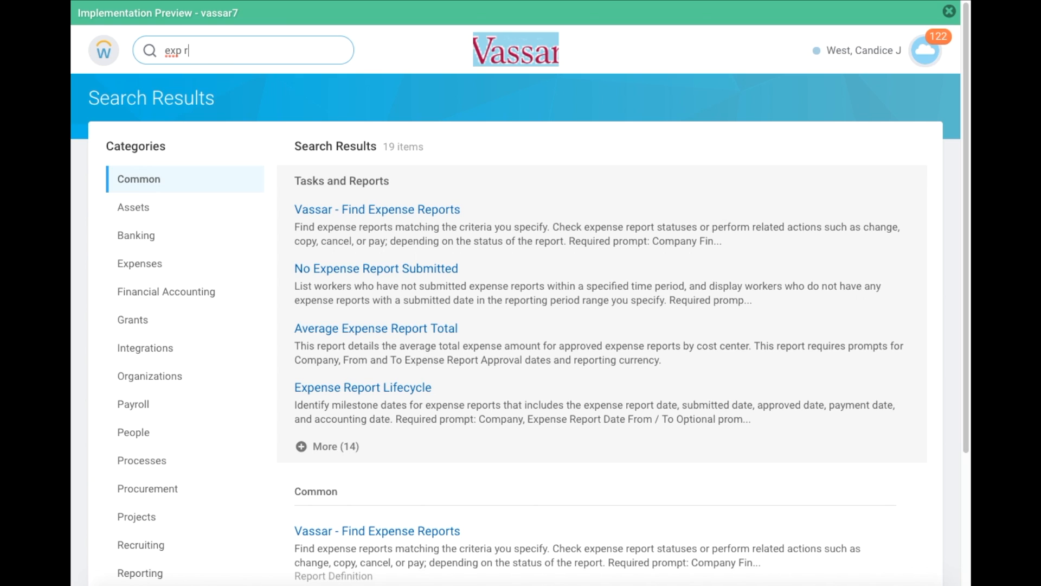
{"action": "type", "text": "my expense report"}
{"action": "key", "text": "Return"}
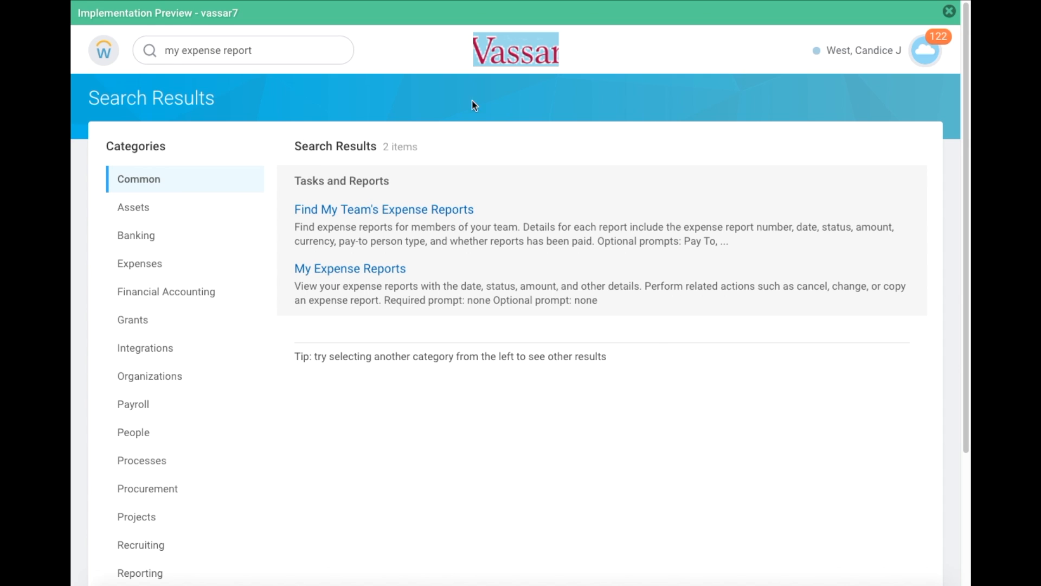
{"action": "left_click", "coordinate": [531, 52]}
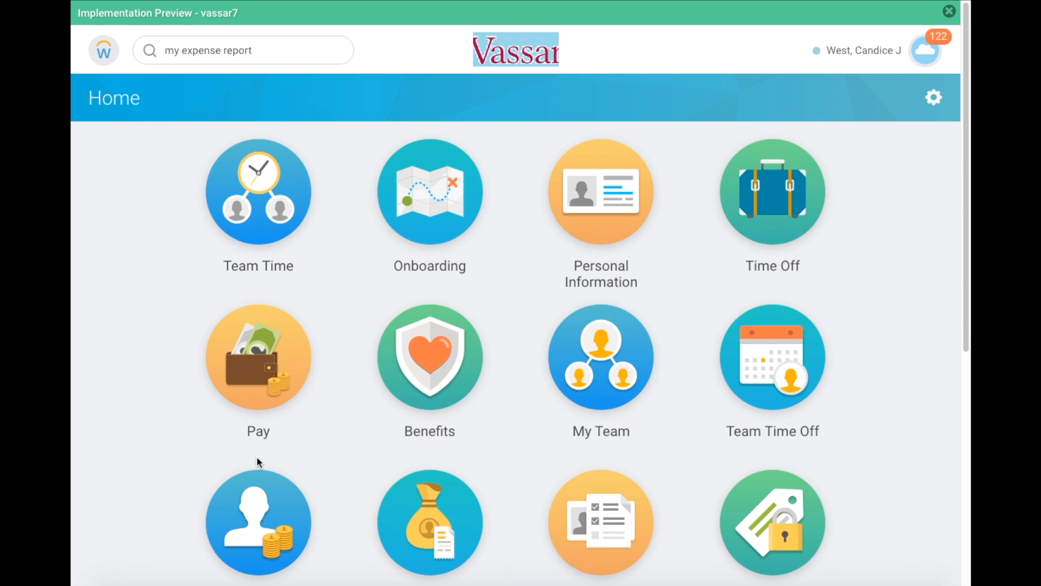
{"action": "left_click", "coordinate": [257, 500]}
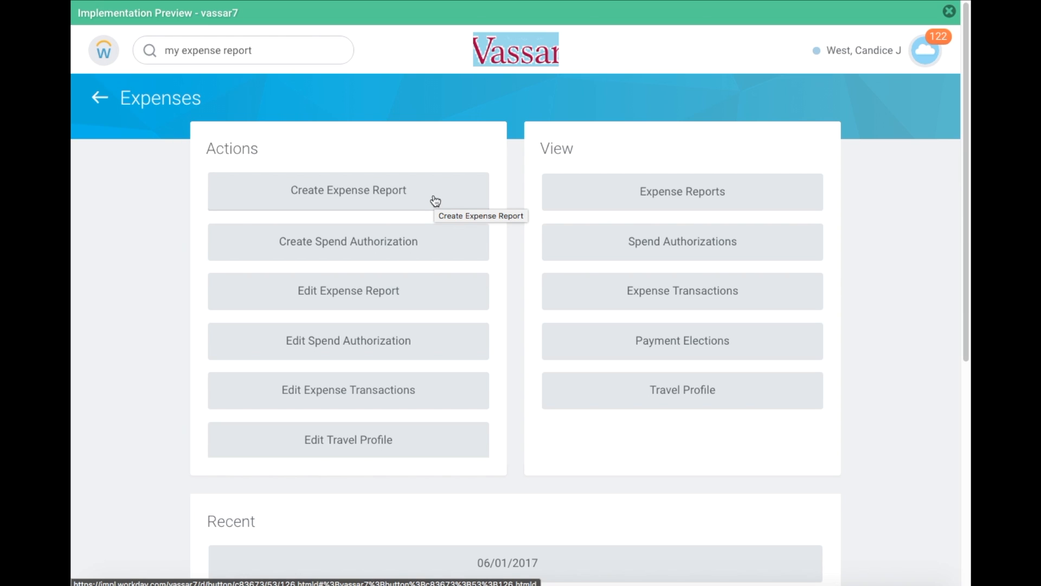
- Start a new expense report and recover the unsaved changes from the last session
{"action": "left_click", "coordinate": [434, 198]}
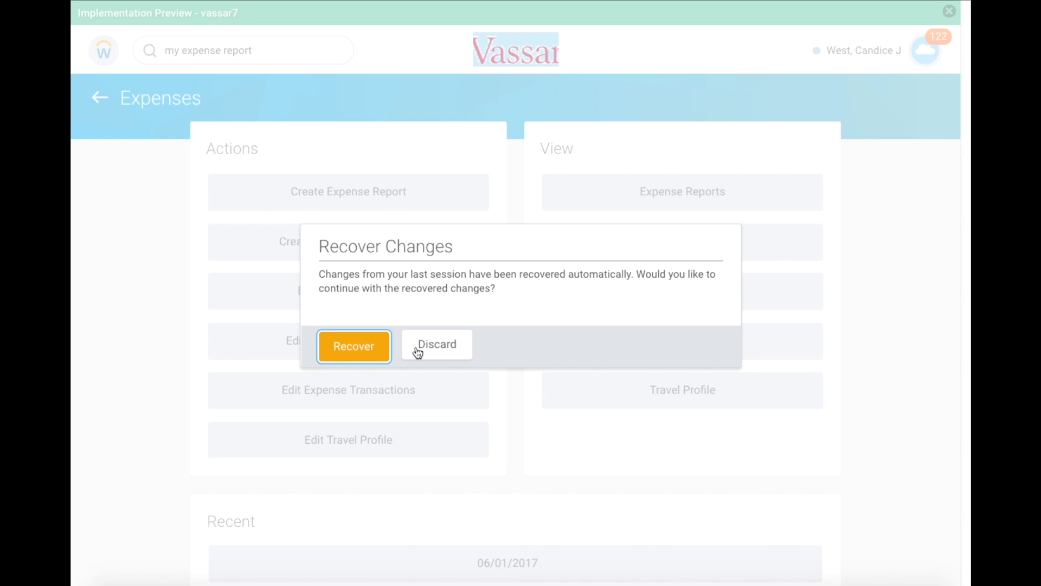
{"action": "left_click", "coordinate": [359, 346]}
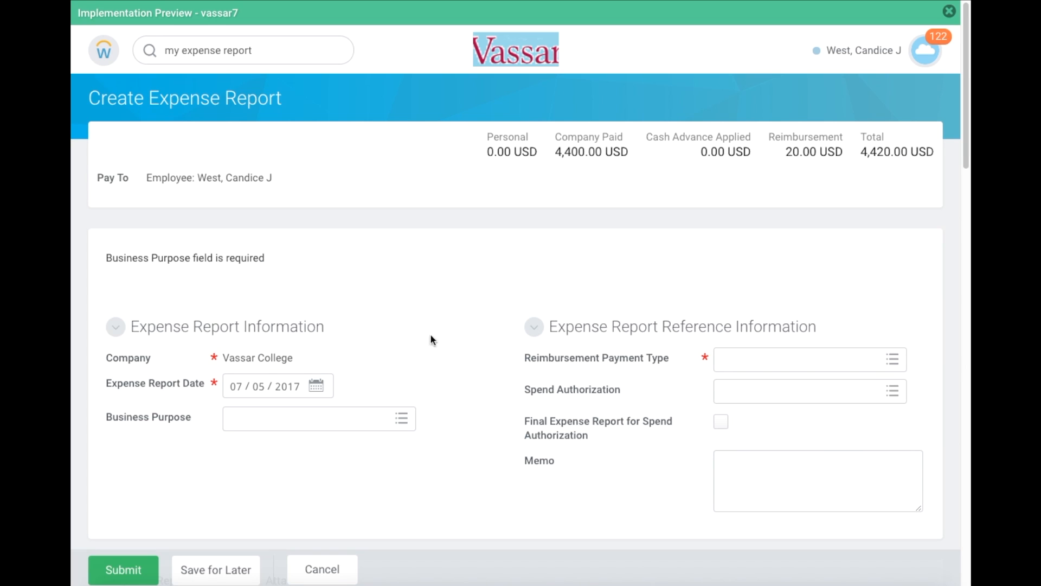
{"action": "scroll", "coordinate": [502, 328], "scroll_direction": "down", "scroll_amount": 1}
{"action": "scroll", "coordinate": [502, 328], "scroll_direction": "up", "scroll_amount": 1}
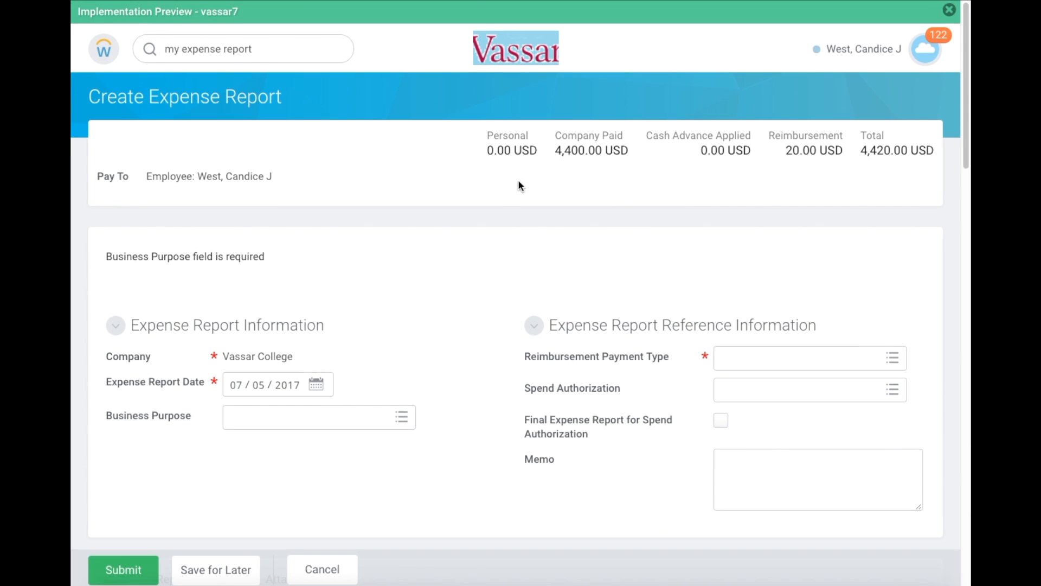
{"action": "scroll", "coordinate": [487, 158], "scroll_direction": "down", "scroll_amount": 1}
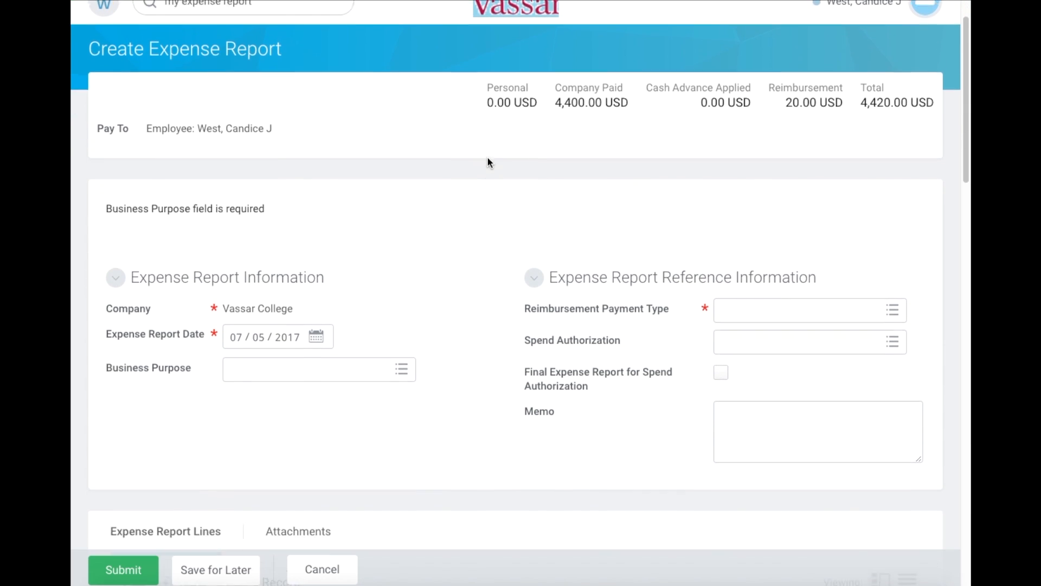
{"action": "scroll", "coordinate": [488, 157], "scroll_direction": "down", "scroll_amount": 8}
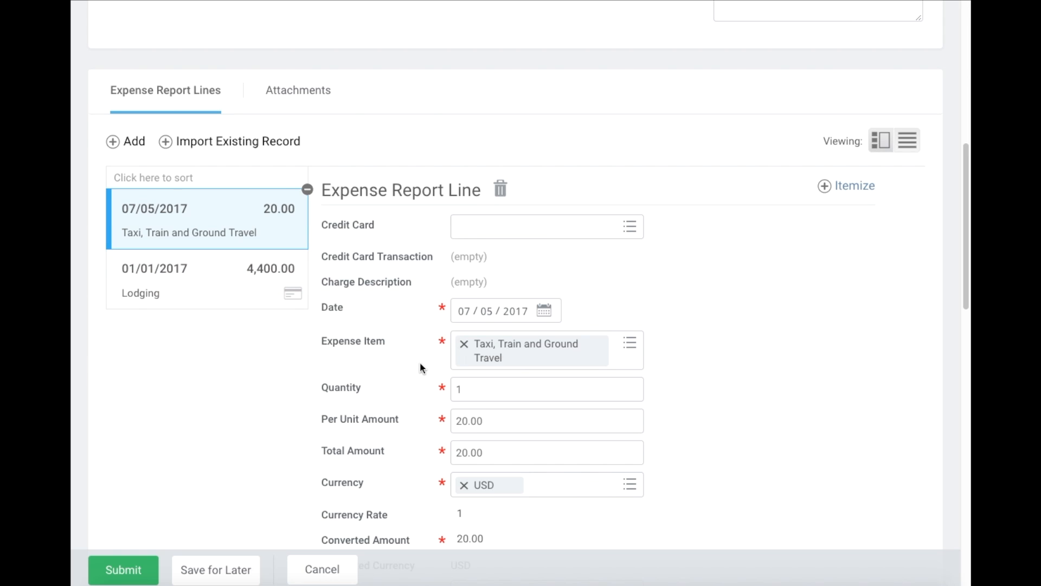
{"action": "scroll", "coordinate": [420, 362], "scroll_direction": "down", "scroll_amount": 1}
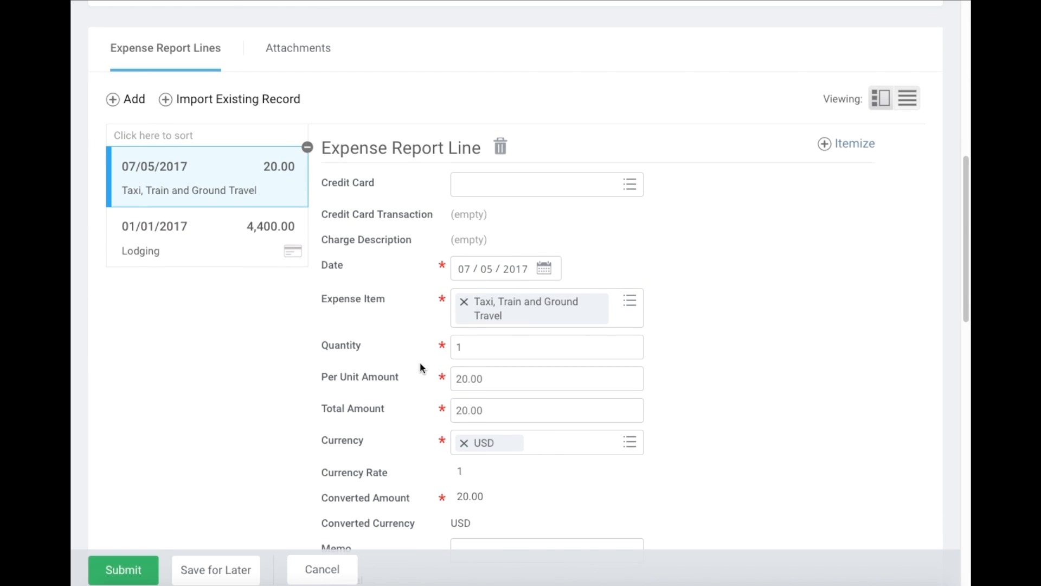
- Mark the 4,400.00 Residence Inn Lodging line as Personal
{"action": "left_click", "coordinate": [225, 260]}
{"action": "scroll", "coordinate": [484, 275], "scroll_direction": "down", "scroll_amount": 3}
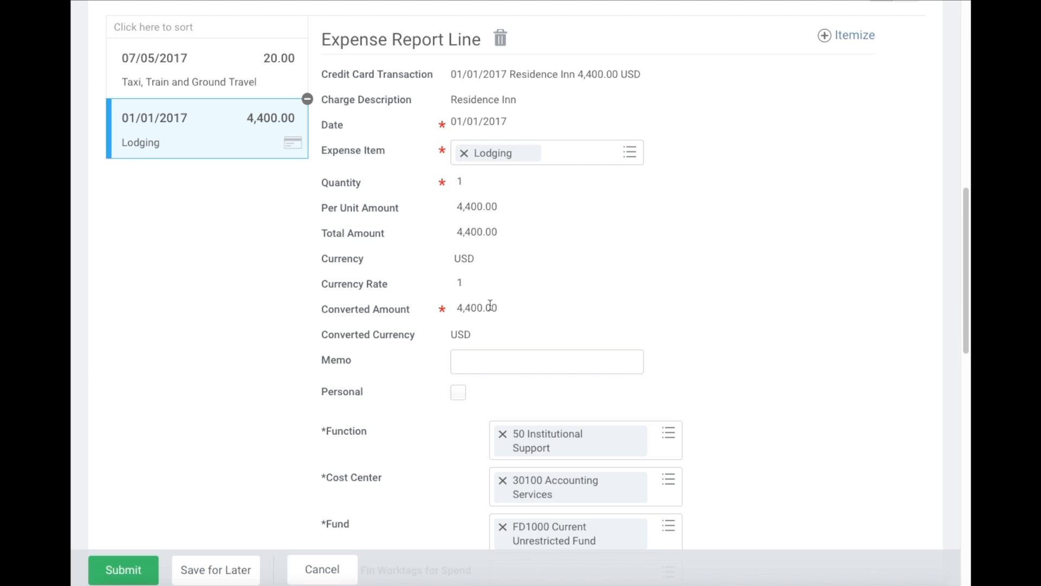
{"action": "scroll", "coordinate": [490, 305], "scroll_direction": "down", "scroll_amount": 1}
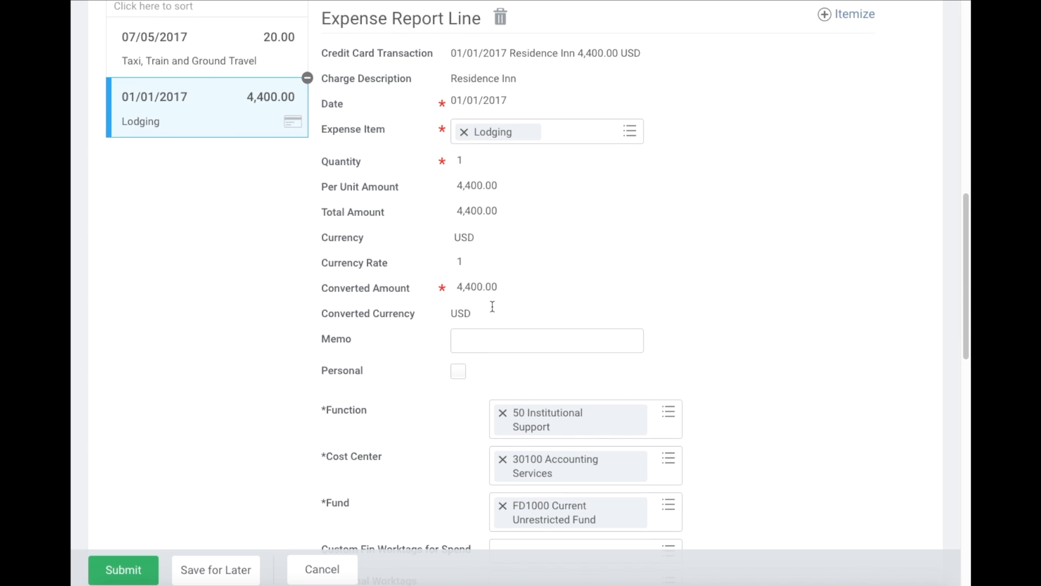
{"action": "left_click", "coordinate": [459, 374]}
{"action": "scroll", "coordinate": [530, 379], "scroll_direction": "up", "scroll_amount": 3}
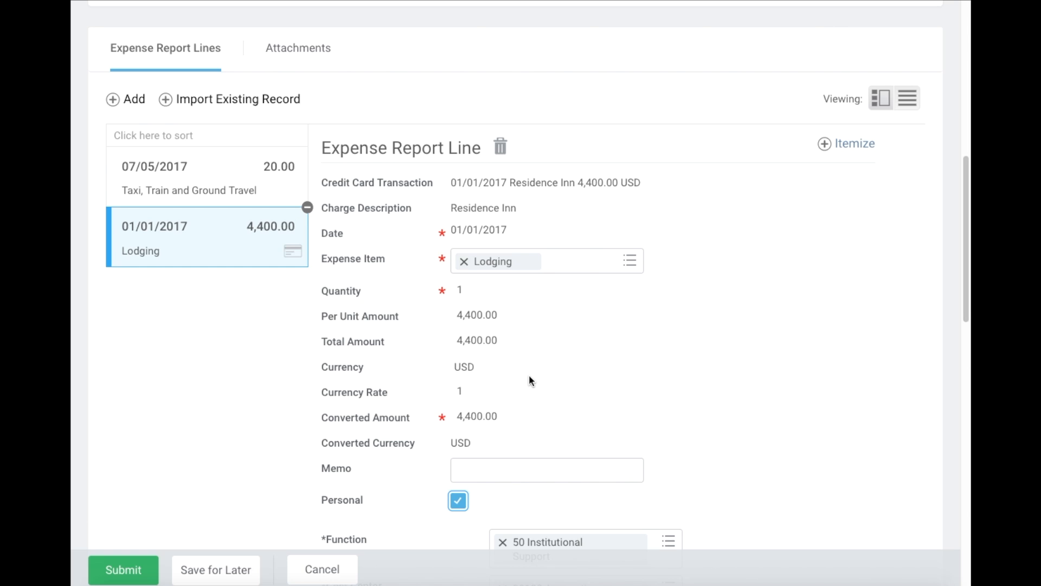
{"action": "scroll", "coordinate": [529, 377], "scroll_direction": "up", "scroll_amount": 5}
{"action": "scroll", "coordinate": [530, 377], "scroll_direction": "up", "scroll_amount": 5}
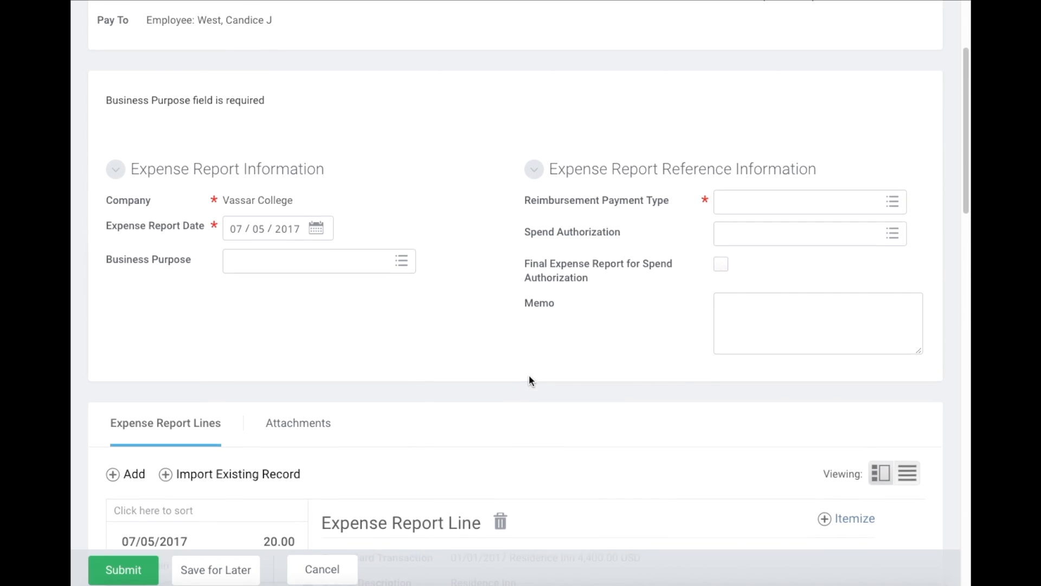
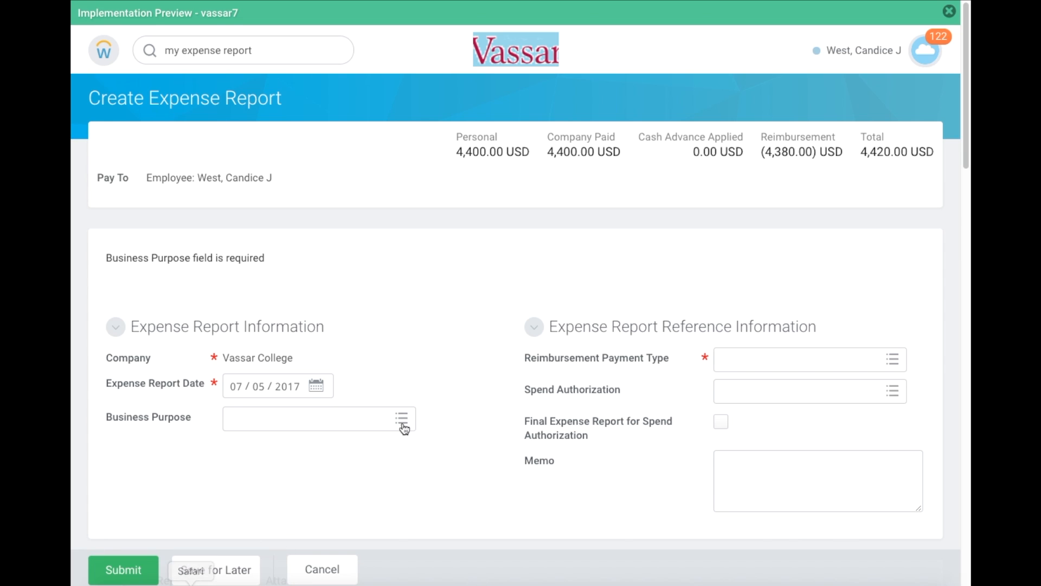
- Open the 07/05/2017 $20.00 Taxi, Train and Ground Travel expense line for editing
{"action": "scroll", "coordinate": [448, 412], "scroll_direction": "down", "scroll_amount": 6}
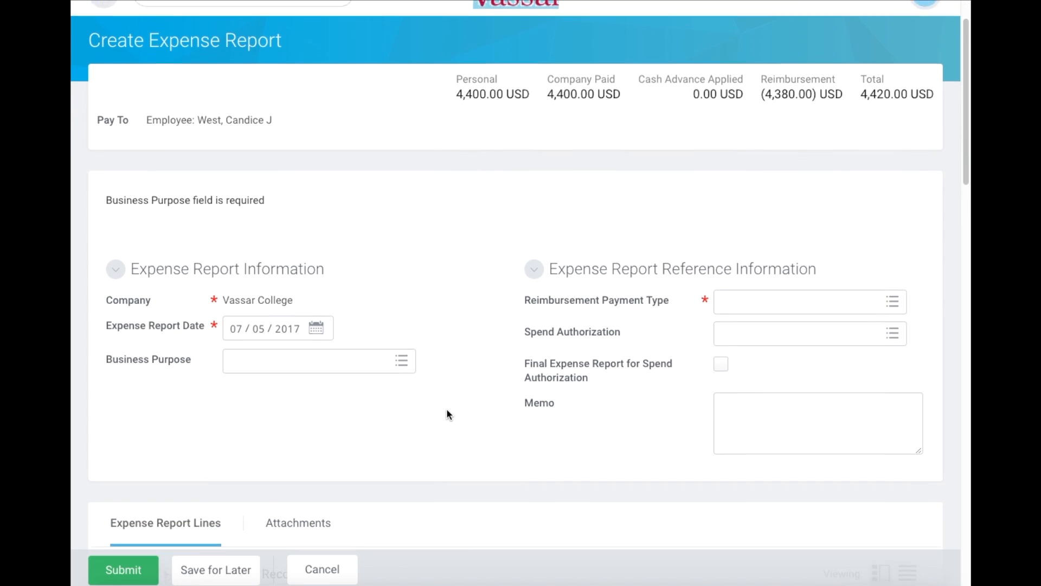
{"action": "scroll", "coordinate": [447, 412], "scroll_direction": "down", "scroll_amount": 2}
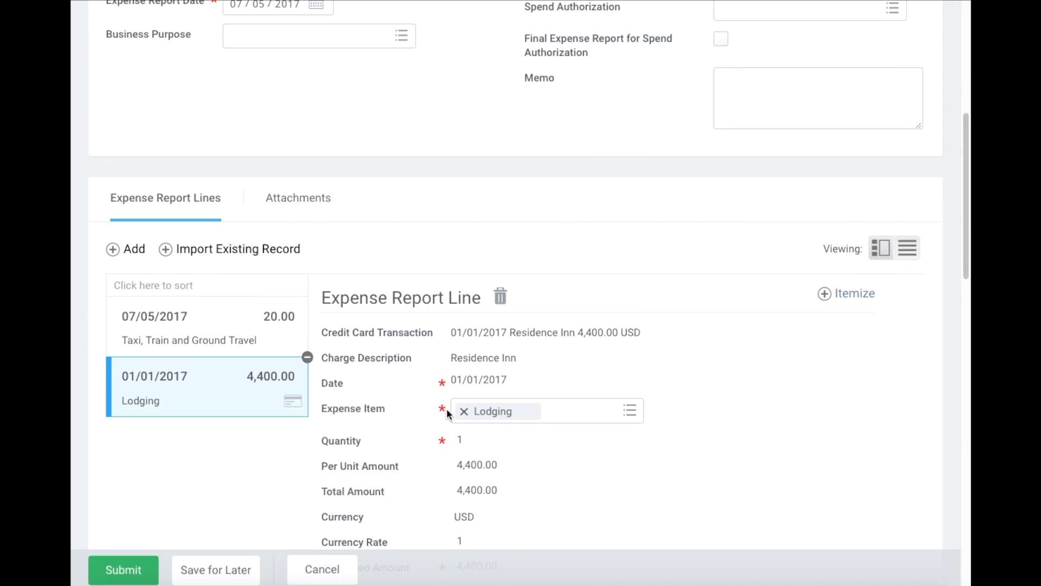
{"action": "left_click", "coordinate": [251, 314]}
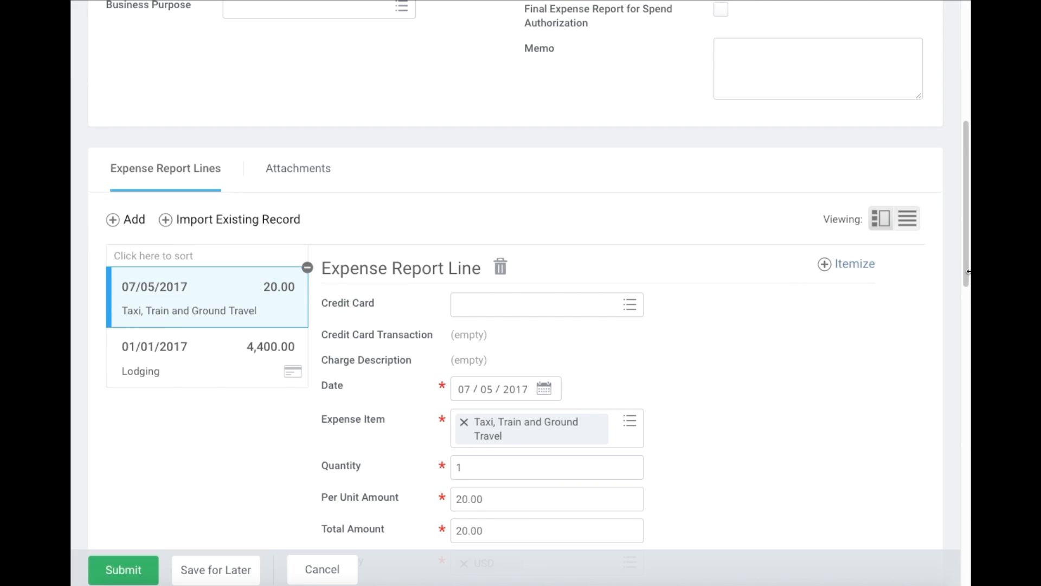
- Start itemizing the taxi expense and give the first item a 10.00 per unit amount
{"action": "left_click", "coordinate": [853, 266]}
{"action": "scroll", "coordinate": [610, 262], "scroll_direction": "left", "scroll_amount": 5}
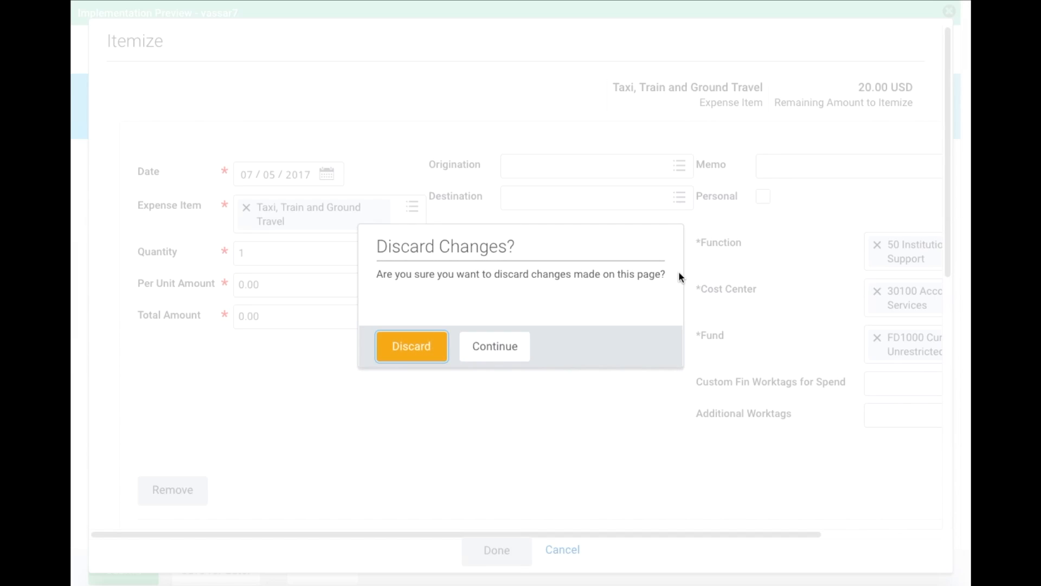
{"action": "left_click", "coordinate": [491, 352]}
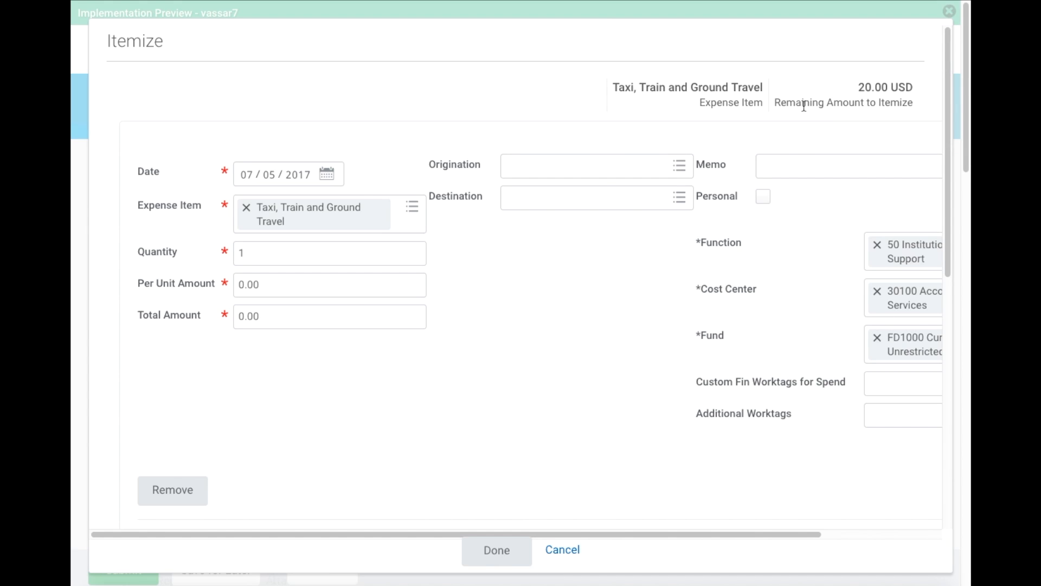
{"action": "left_click", "coordinate": [302, 282]}
{"action": "type", "text": "010"}
{"action": "key", "text": "Tab"}
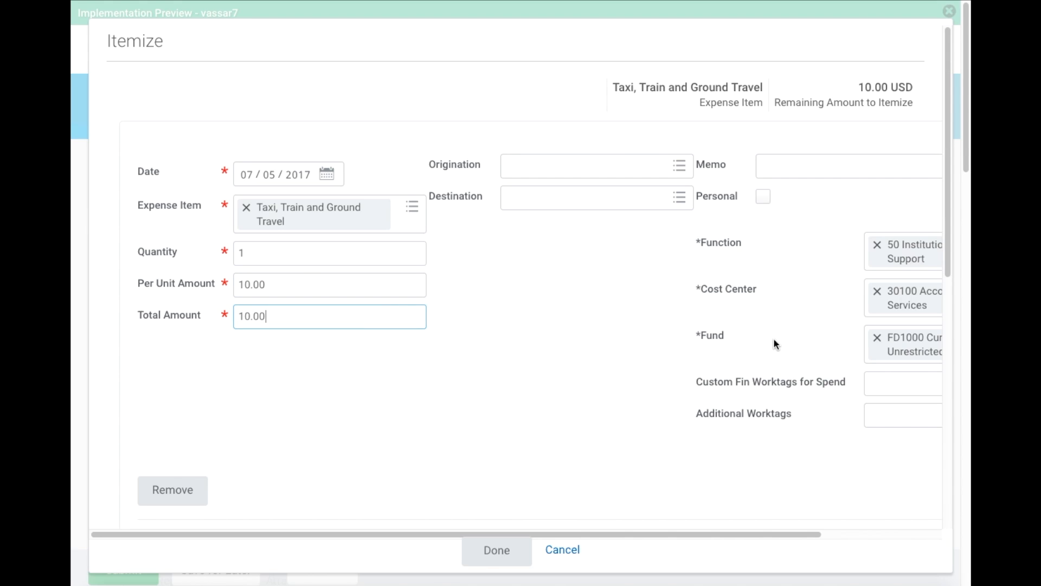
- Set the second item to 10.00 and clear its Cost Center, then cancel the itemization
{"action": "scroll", "coordinate": [784, 338], "scroll_direction": "right", "scroll_amount": 5}
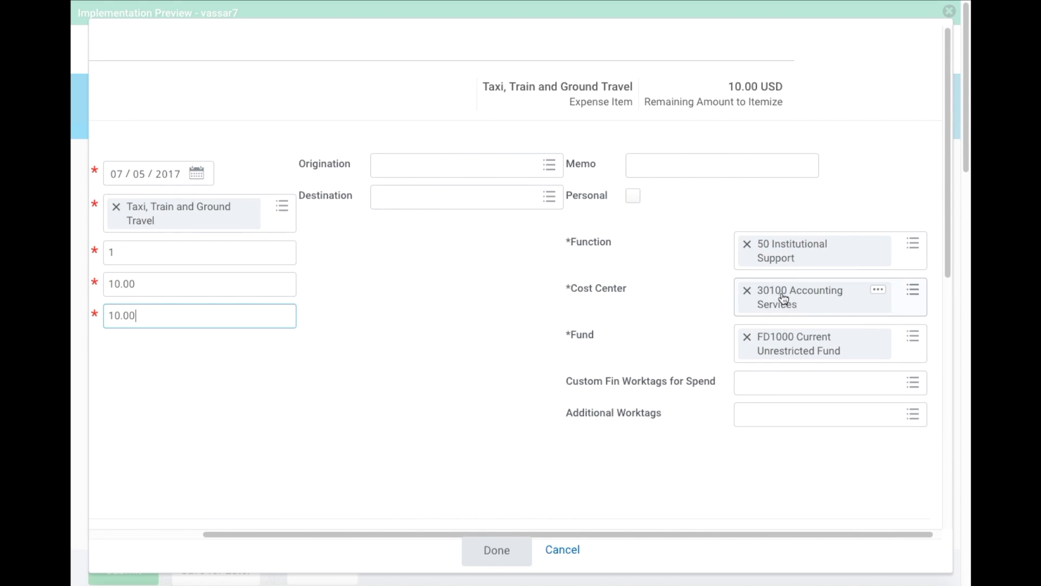
{"action": "scroll", "coordinate": [346, 433], "scroll_direction": "down", "scroll_amount": 2}
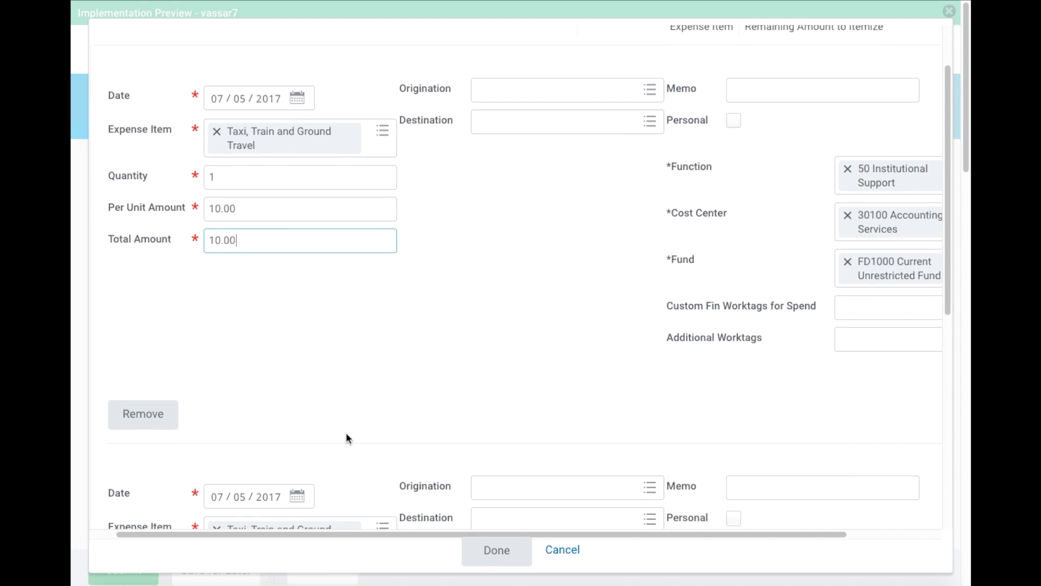
{"action": "scroll", "coordinate": [361, 496], "scroll_direction": "down", "scroll_amount": 5}
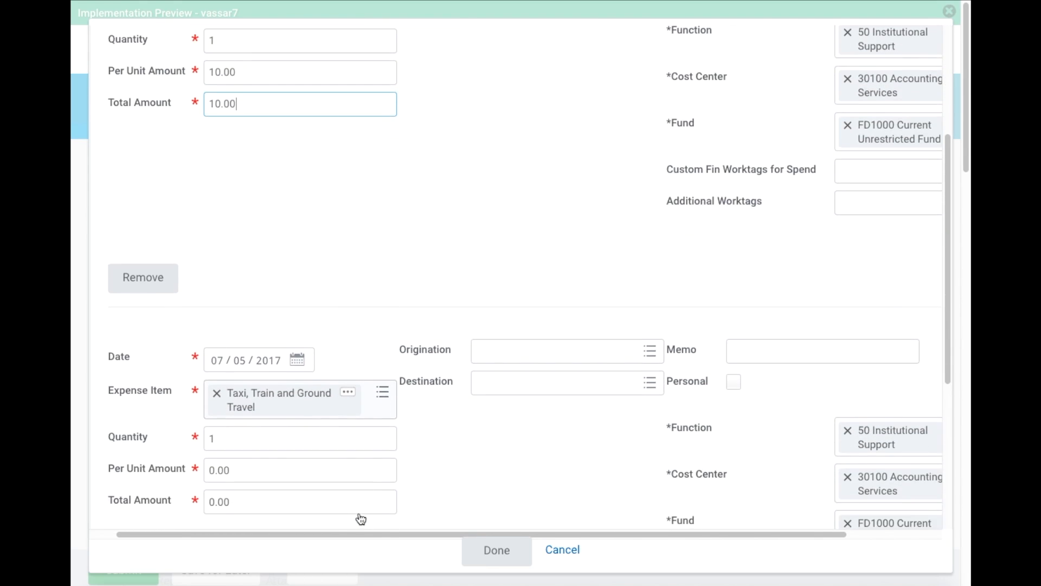
{"action": "left_click", "coordinate": [243, 334]}
{"action": "type", "text": "10"}
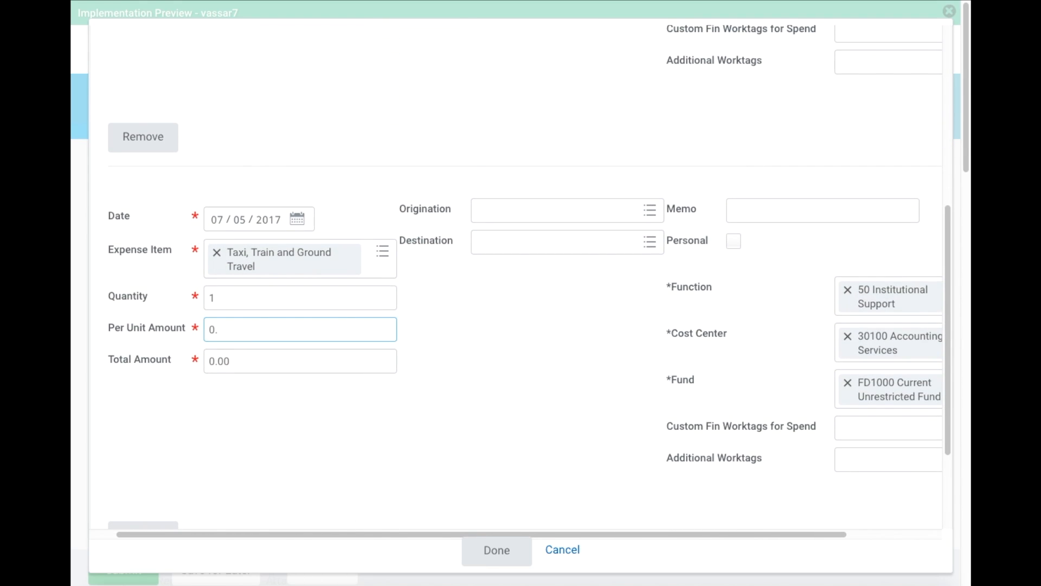
{"action": "key", "text": "Tab"}
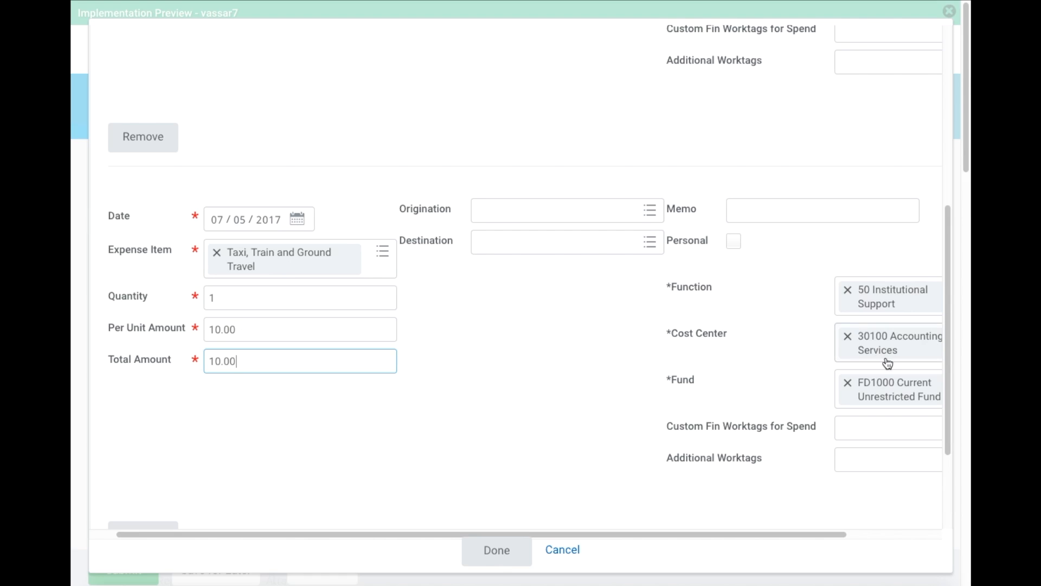
{"action": "left_click", "coordinate": [845, 335]}
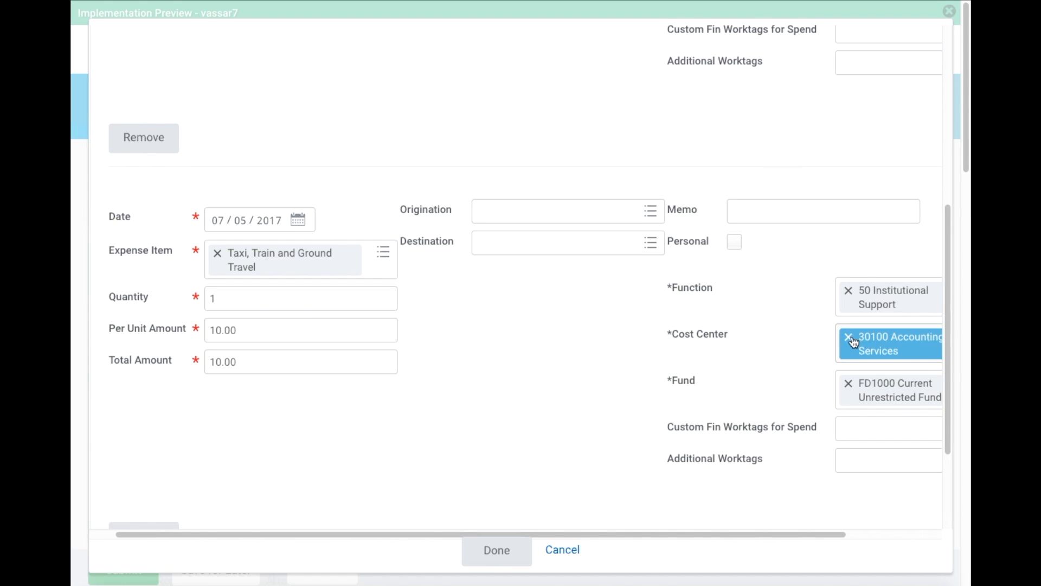
{"action": "left_click", "coordinate": [849, 338]}
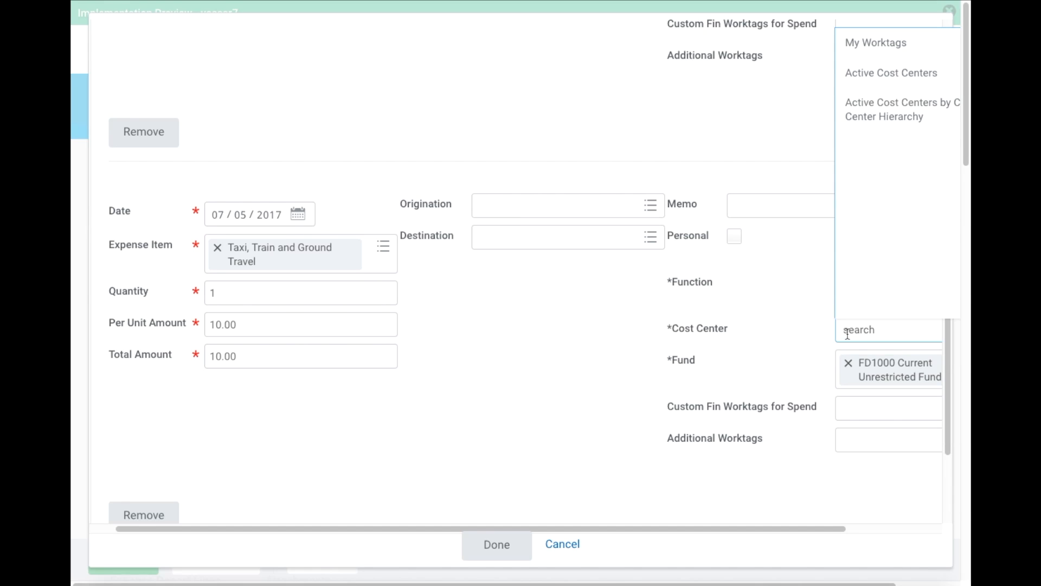
{"action": "left_click", "coordinate": [555, 548]}
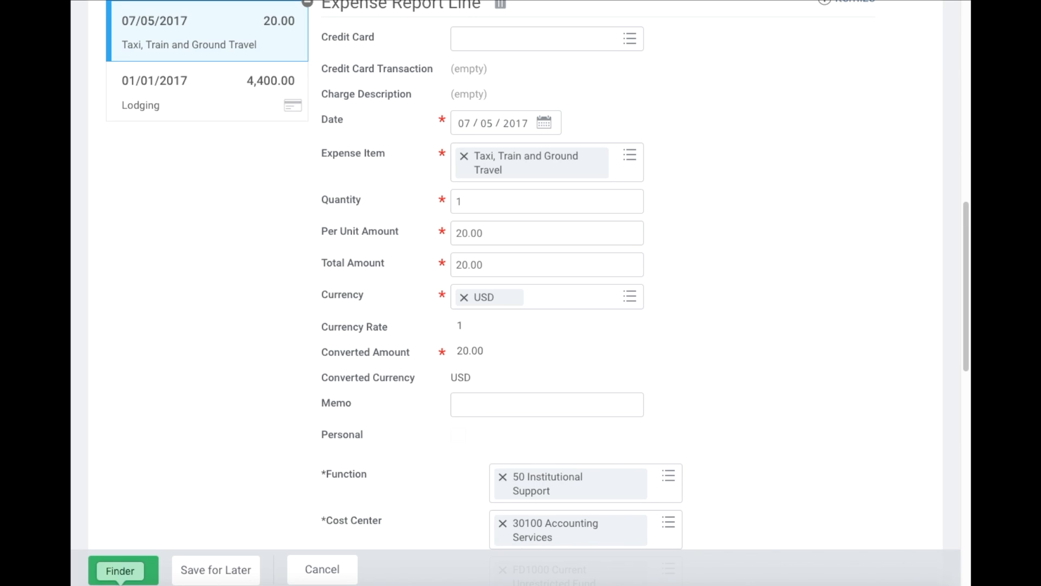
- Open a Finder window on the libraryclassroom home folder from the Dock
{"action": "left_click", "coordinate": [120, 584]}
{"action": "scroll", "coordinate": [323, 202], "scroll_direction": "down", "scroll_amount": 5}
{"action": "scroll", "coordinate": [323, 199], "scroll_direction": "up", "scroll_amount": 2}
{"action": "scroll", "coordinate": [323, 200], "scroll_direction": "up", "scroll_amount": 2}
- Browse the Save Here drive and Quick Look the Workday Finance Training file
{"action": "left_click", "coordinate": [303, 204]}
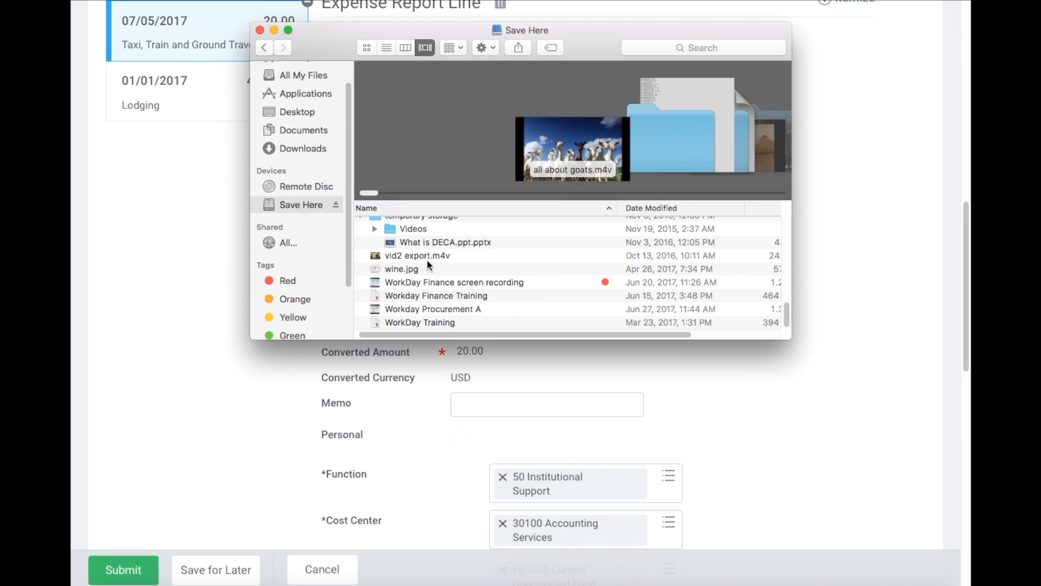
{"action": "scroll", "coordinate": [464, 290], "scroll_direction": "up", "scroll_amount": 1}
{"action": "left_click", "coordinate": [444, 297]}
{"action": "key", "text": "space"}
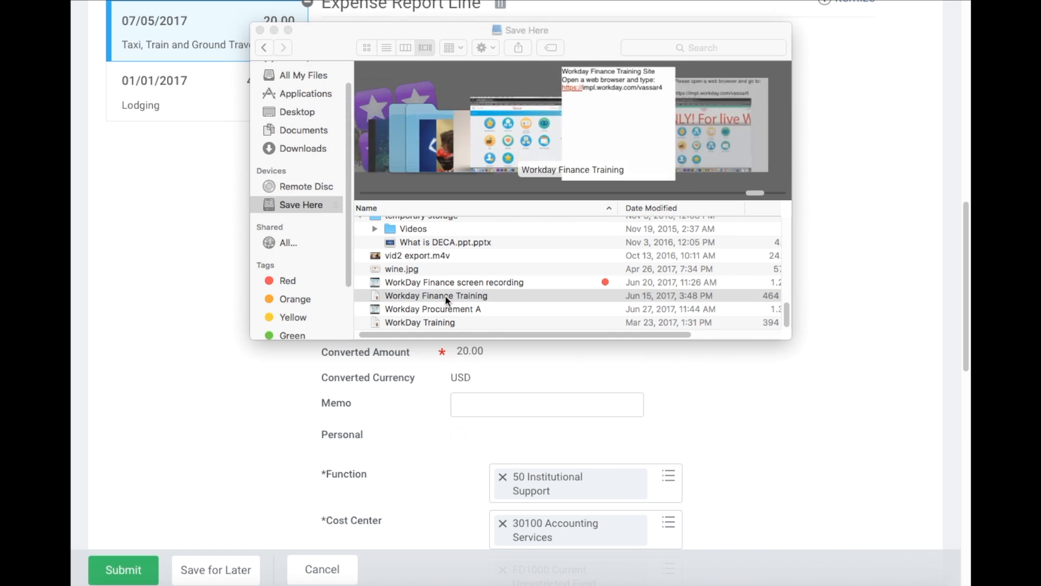